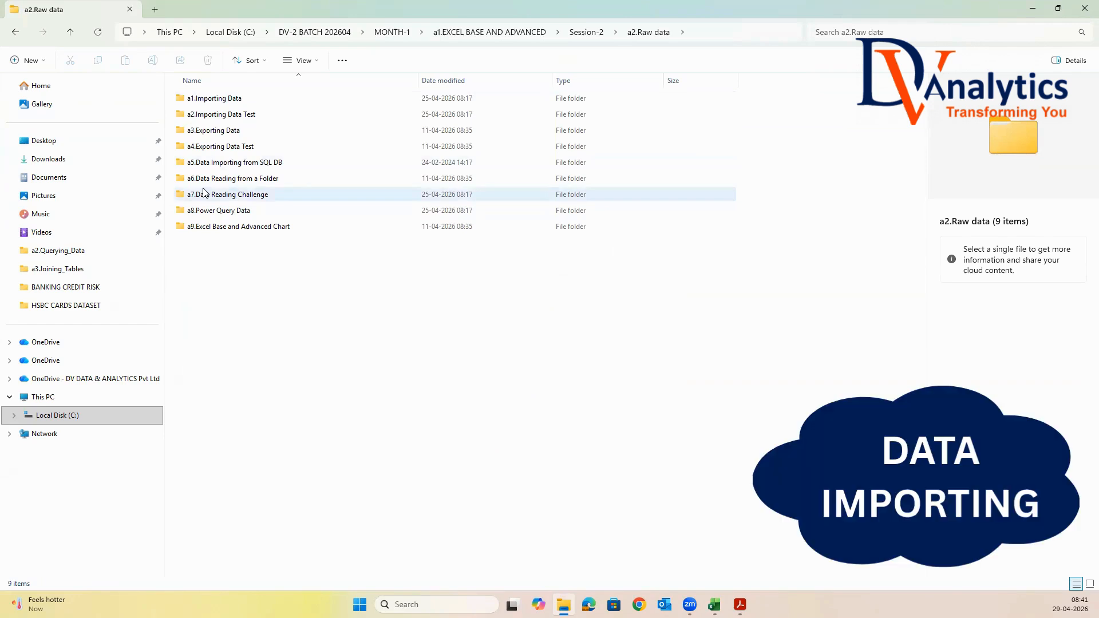
Step: Copy the a1.Importing Data folder from a2.Raw data into the a3.Class files folder of Session-2
{"action": "left_click", "coordinate": [203, 101]}
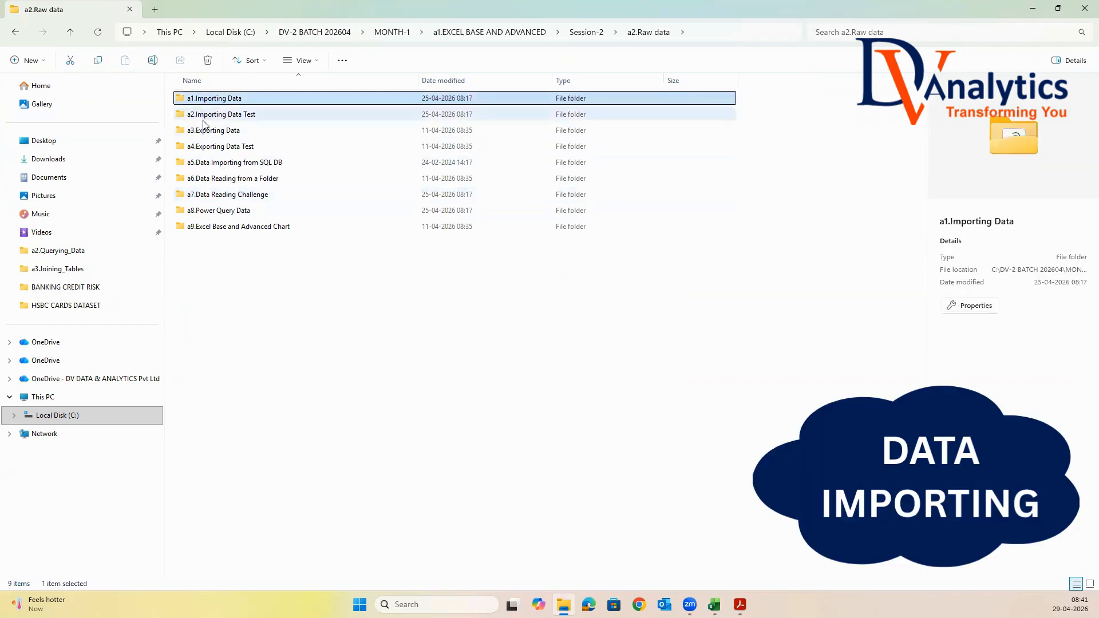
{"action": "left_click", "coordinate": [585, 32]}
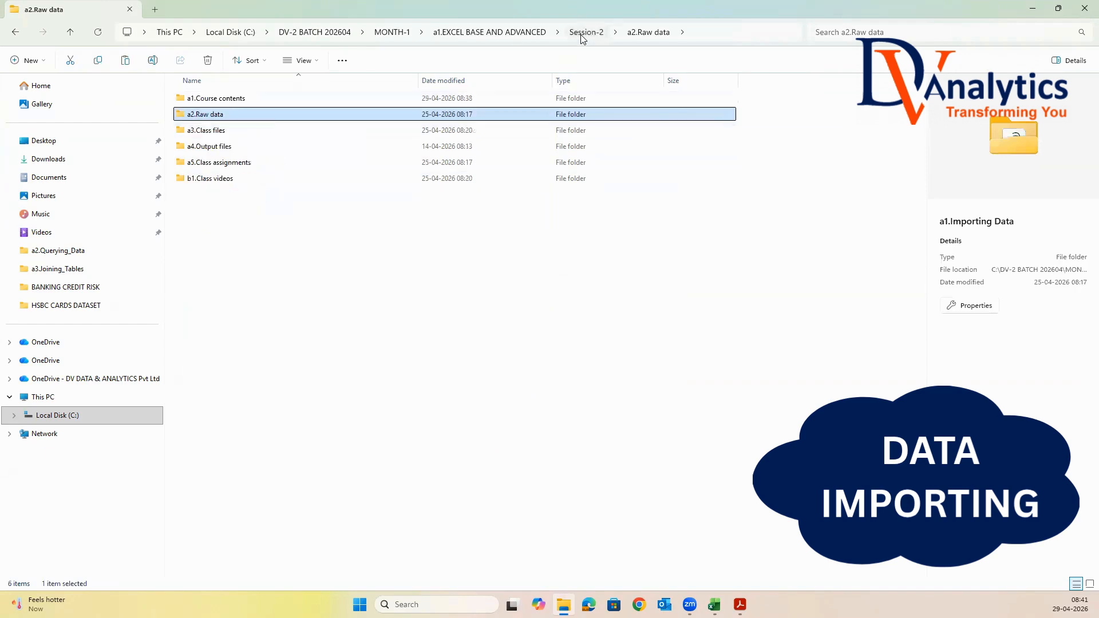
{"action": "double_click", "coordinate": [203, 131]}
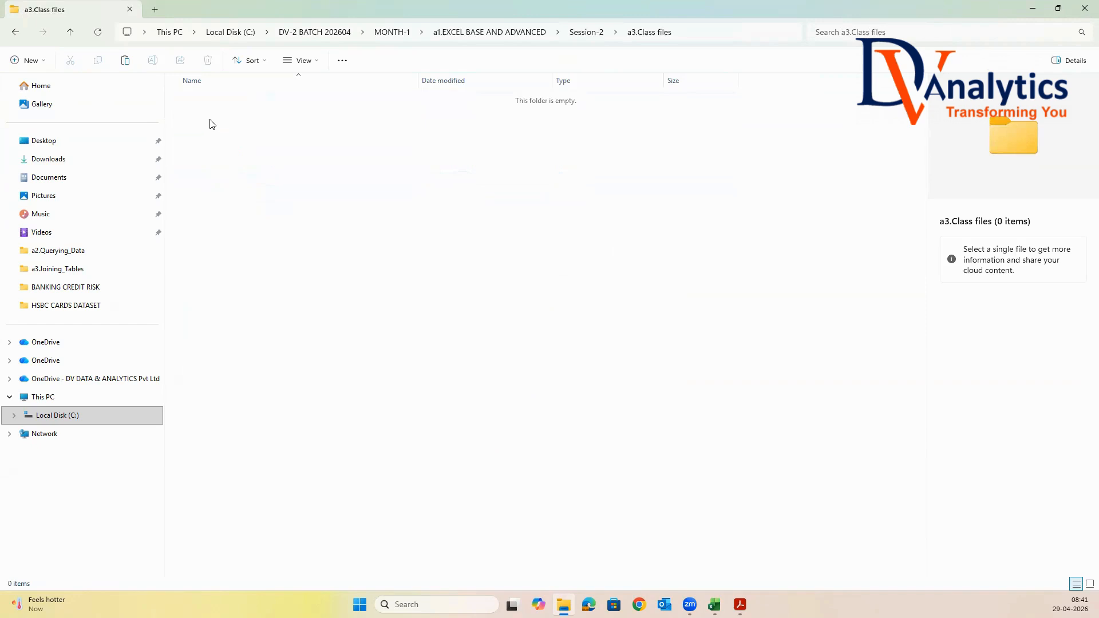
{"action": "right_click", "coordinate": [211, 124]}
{"action": "left_click", "coordinate": [228, 139]}
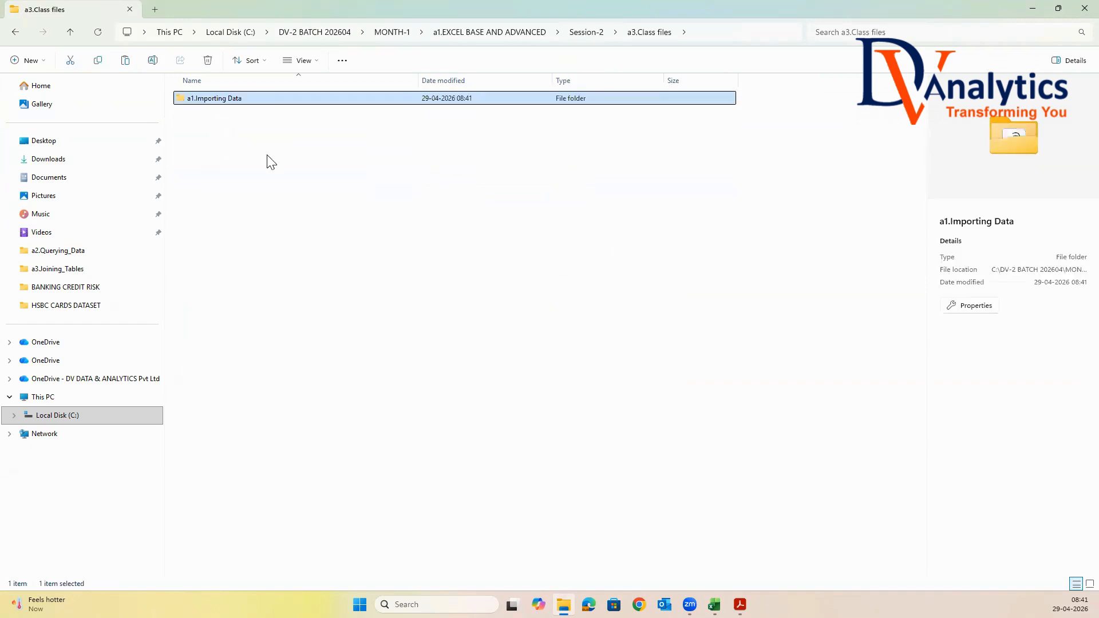
{"action": "left_click", "coordinate": [268, 162]}
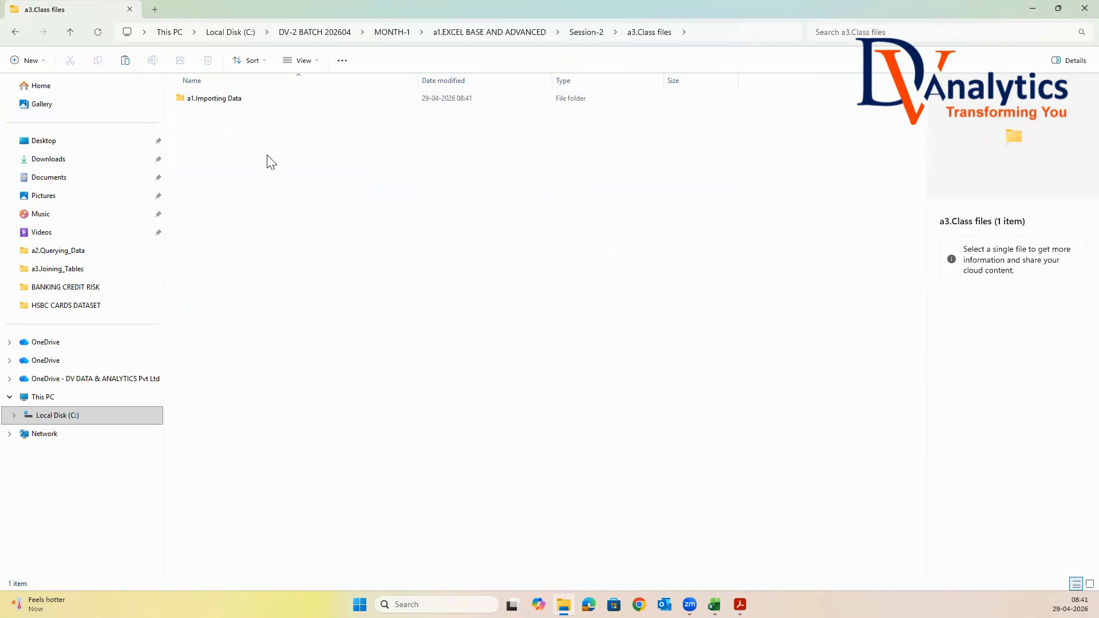
Step: Open the copied a1.Importing Data folder, look through its Global_sales files and fit the Type column to its contents
{"action": "double_click", "coordinate": [210, 101]}
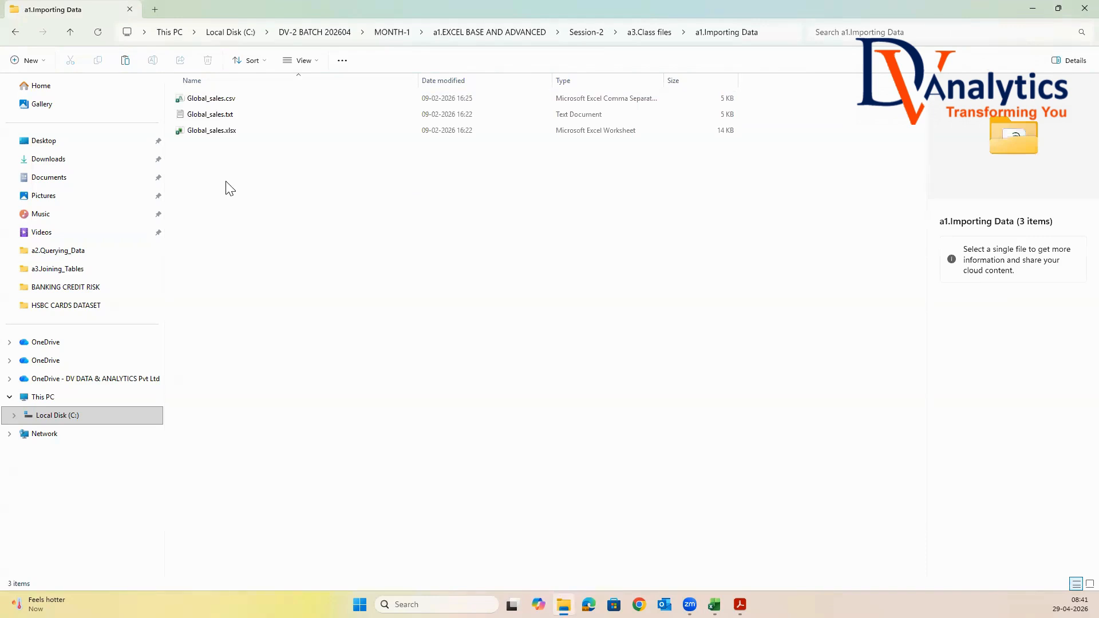
{"action": "left_click", "coordinate": [233, 131]}
{"action": "left_click", "coordinate": [233, 115]}
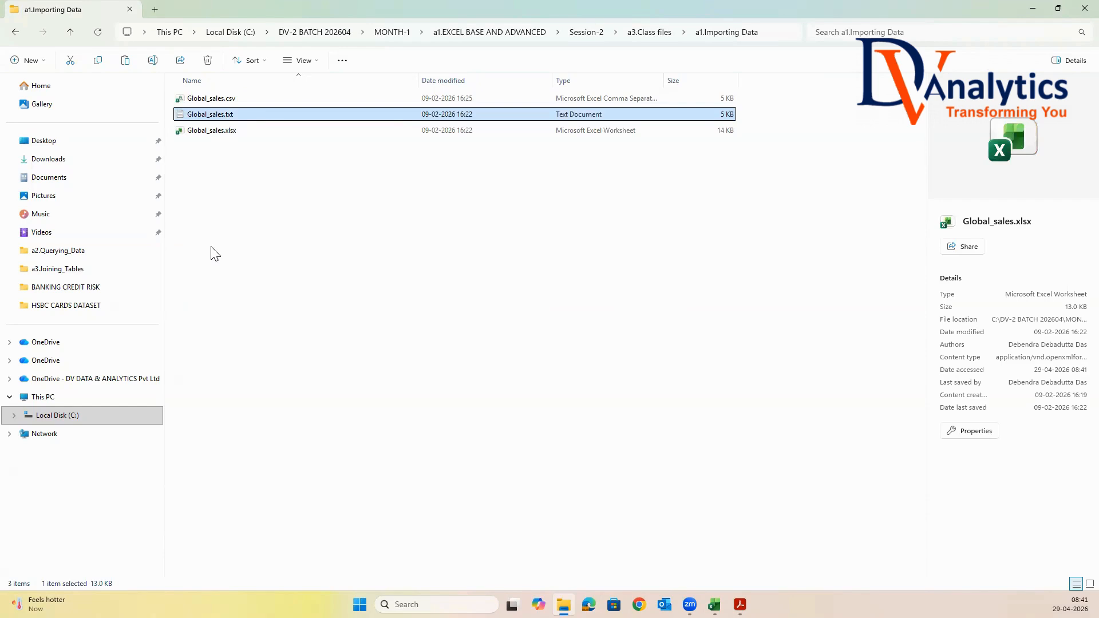
{"action": "key", "text": "Up"}
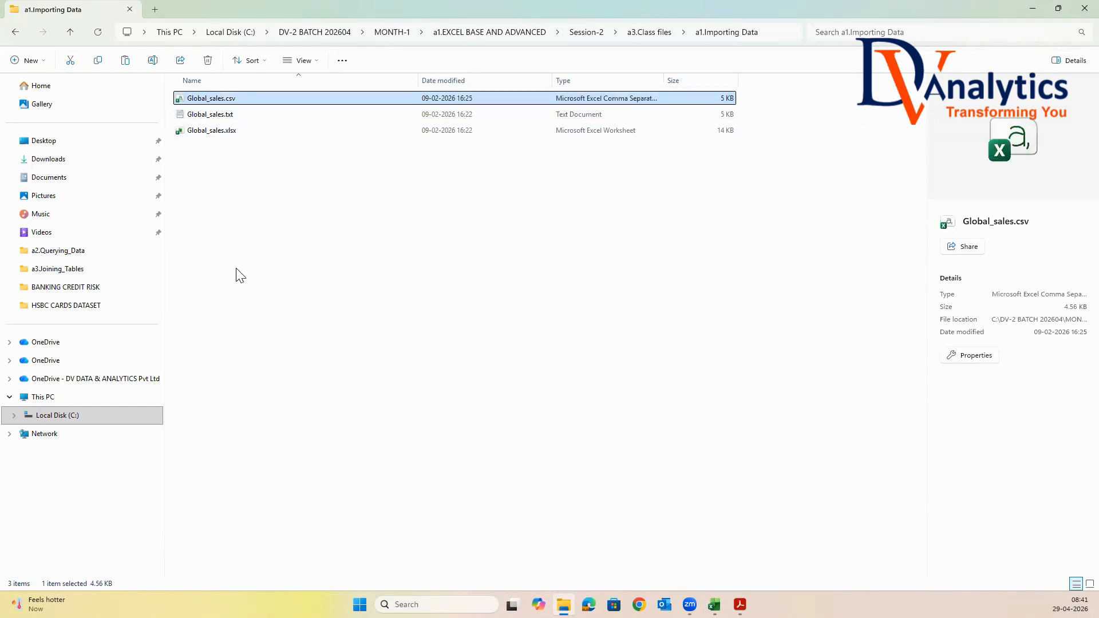
{"action": "double_click", "coordinate": [667, 80]}
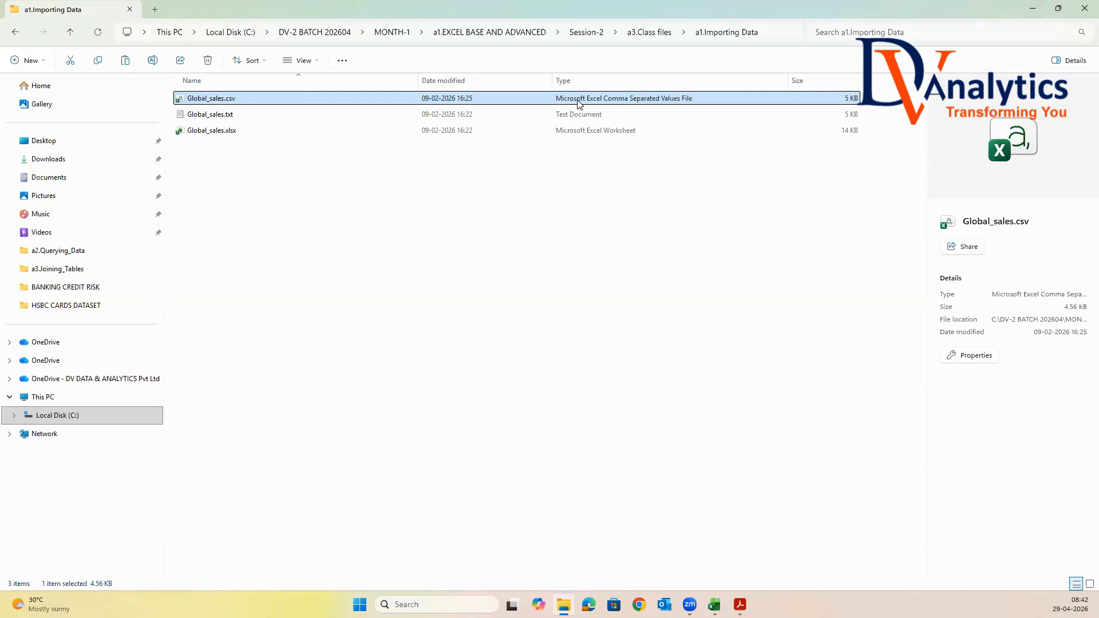
Step: Create a new Microsoft Excel worksheet file in the folder and name it DATA IMPORTING IN EXCEL
{"action": "right_click", "coordinate": [247, 222]}
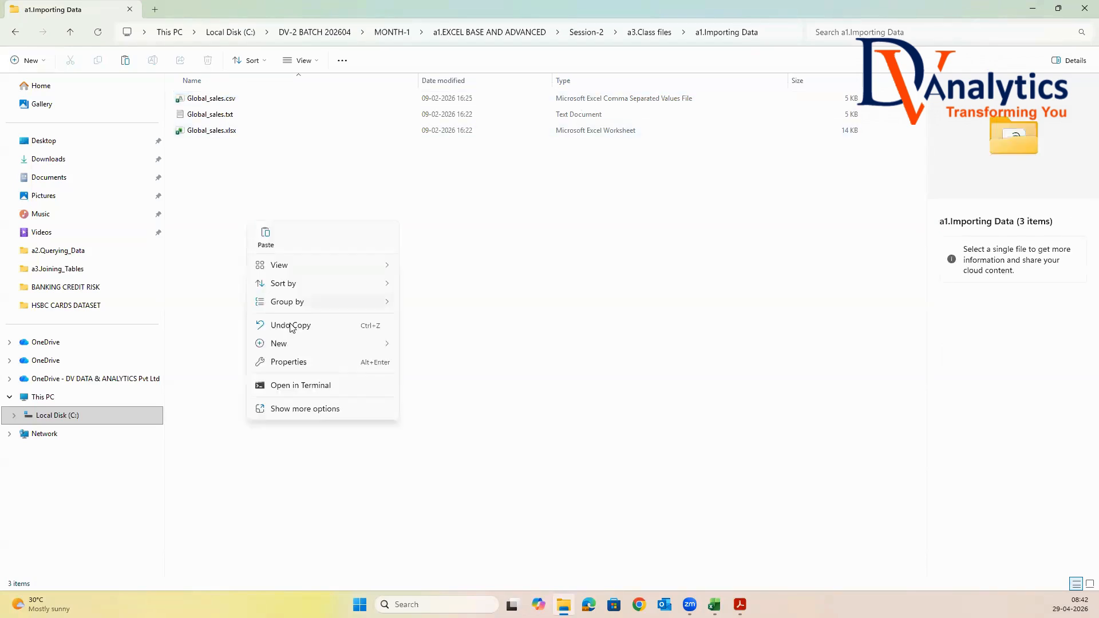
{"action": "mouse_move", "coordinate": [366, 345]}
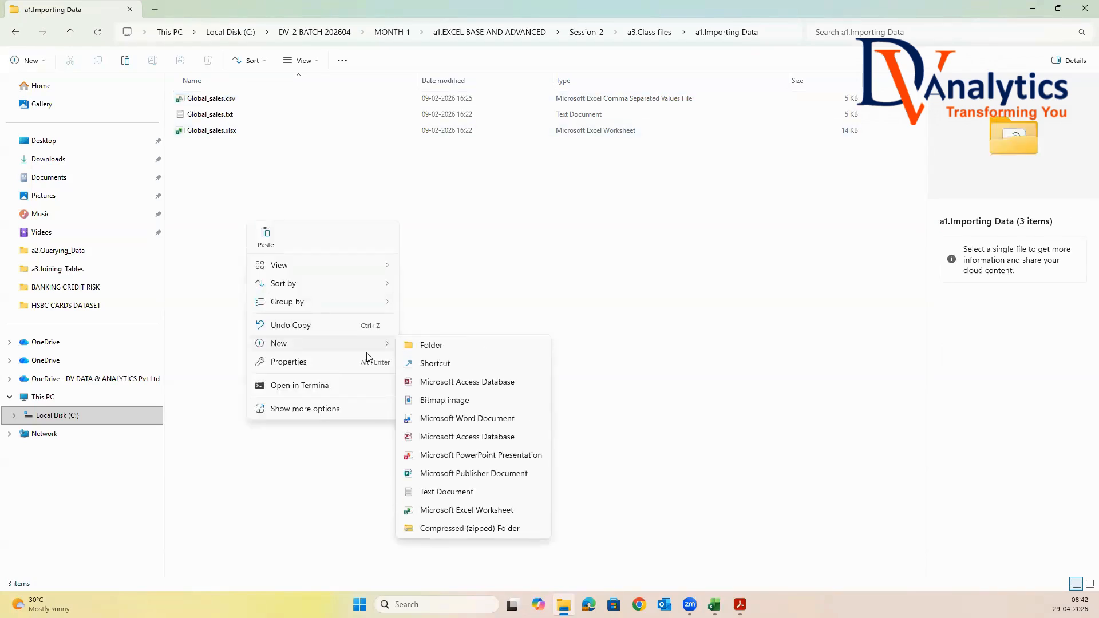
{"action": "left_click", "coordinate": [458, 510]}
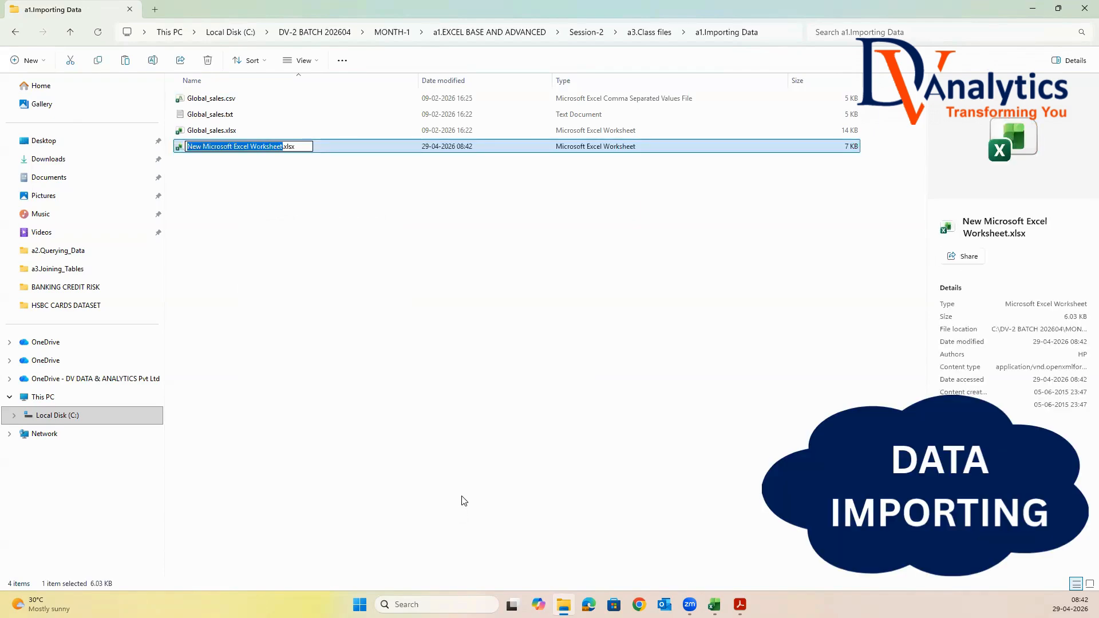
{"action": "type", "text": "DATA READING"}
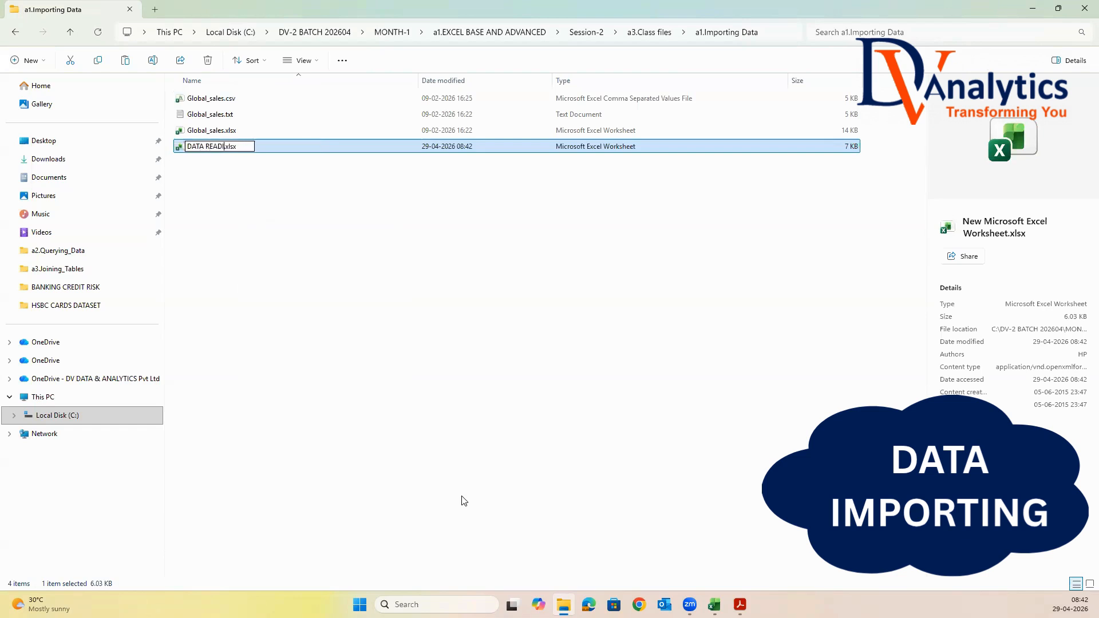
{"action": "key", "text": "BackSpace"}
{"action": "key", "text": "BackSpace"}
{"action": "key", "text": "BackSpace"}
{"action": "key", "text": "BackSpace"}
{"action": "key", "text": "BackSpace"}
{"action": "key", "text": "BackSpace"}
{"action": "key", "text": "BackSpace"}
{"action": "type", "text": "IMPORTING IN "}
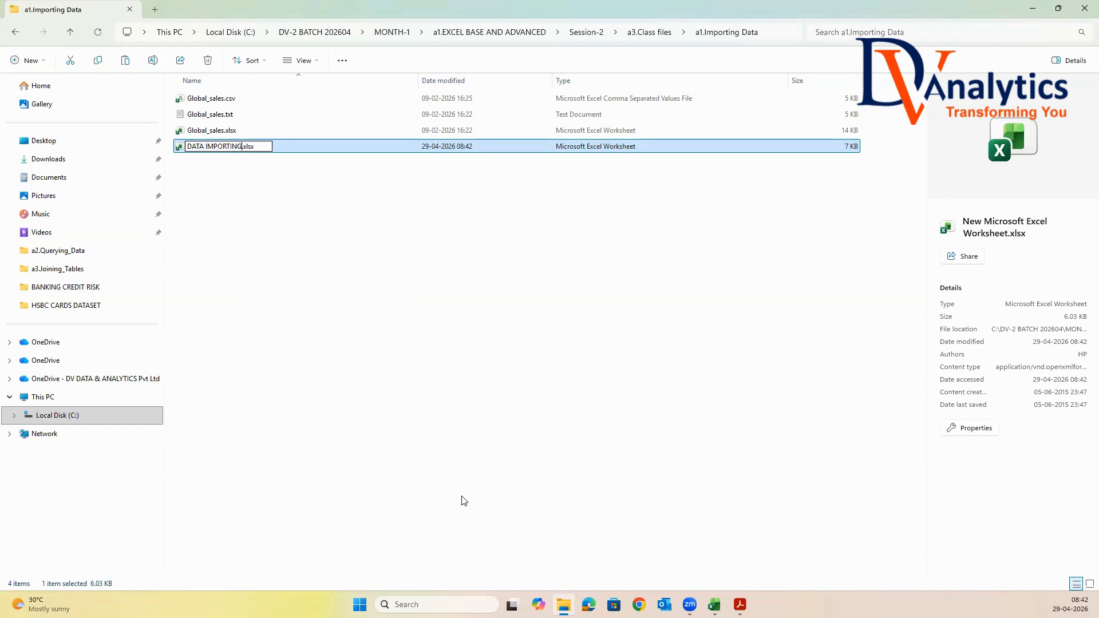
{"action": "type", "text": "EXCEL"}
{"action": "left_click", "coordinate": [280, 200]}
Step: Open the DATA IMPORTING IN EXCEL.xlsx workbook in Excel
{"action": "left_click", "coordinate": [226, 150]}
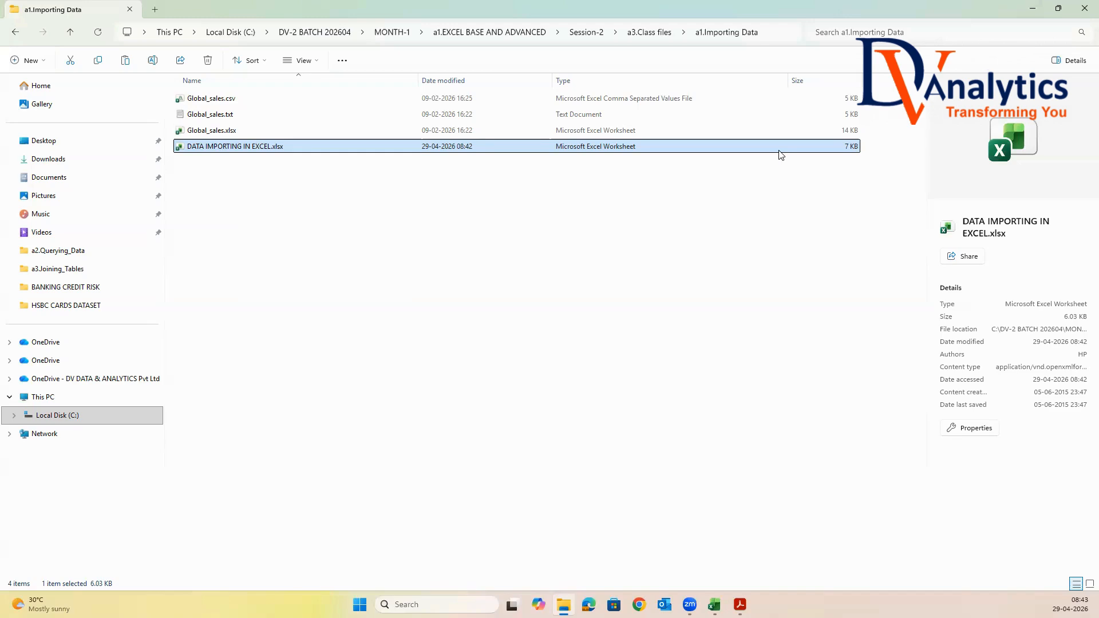
{"action": "left_click", "coordinate": [256, 221]}
{"action": "double_click", "coordinate": [263, 148]}
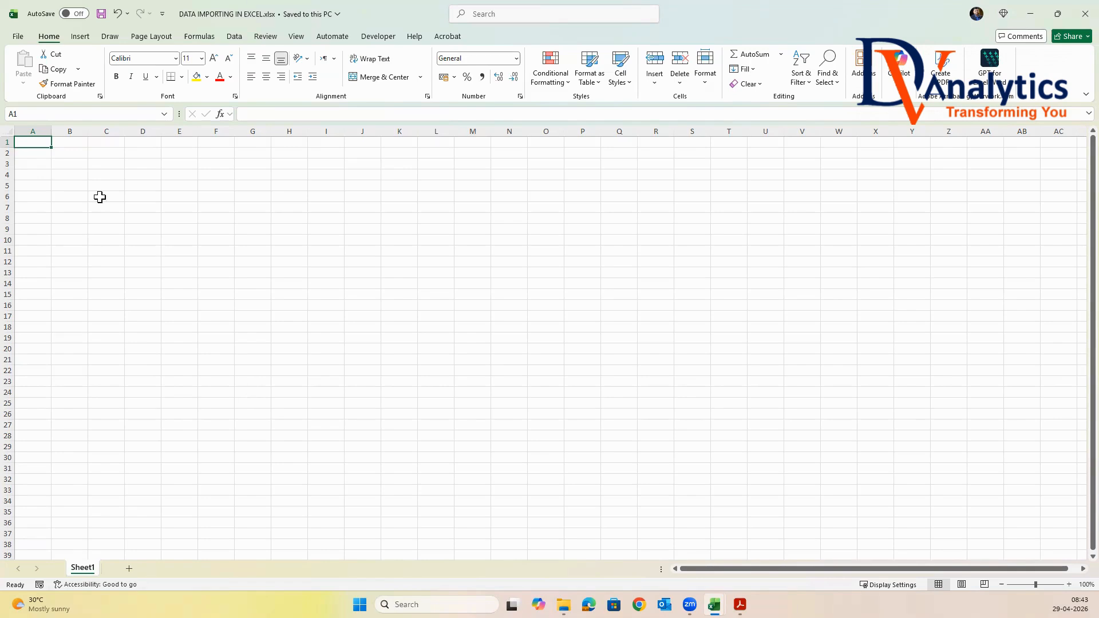
Step: Examine the blank sheet's structure by selecting columns A and B, rows 1 to 3 and a block of cells
{"action": "left_click", "coordinate": [40, 131]}
{"action": "left_click", "coordinate": [69, 132]}
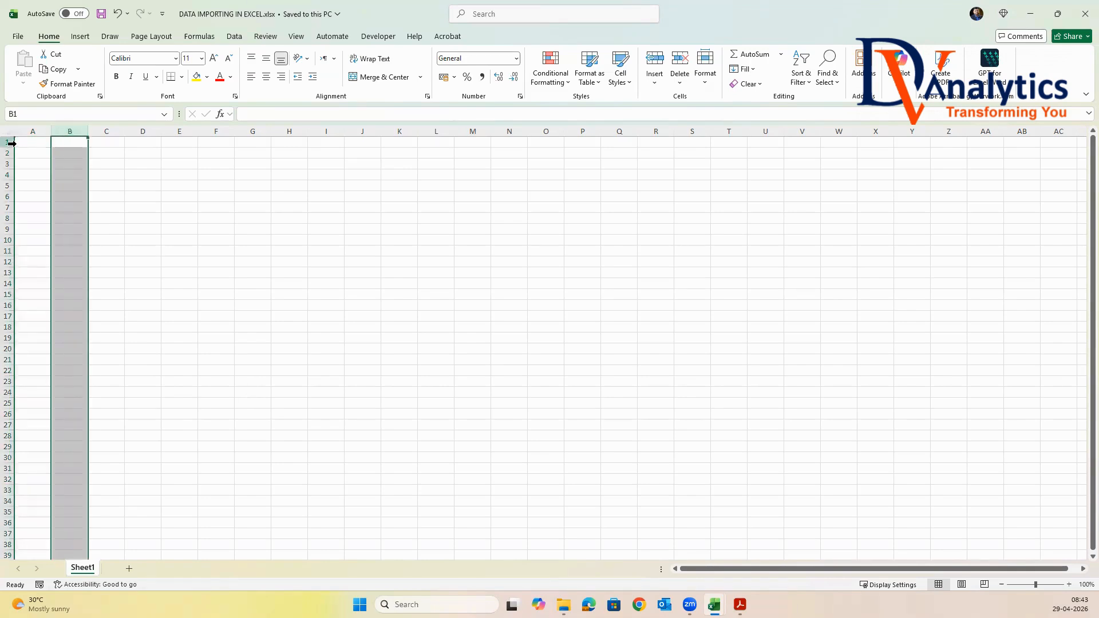
{"action": "left_click", "coordinate": [8, 142]}
{"action": "left_click", "coordinate": [8, 153]}
{"action": "left_click", "coordinate": [10, 163]}
{"action": "left_click", "coordinate": [81, 145]}
{"action": "left_click_drag", "start_coordinate": [137, 179], "coordinate": [340, 329]}
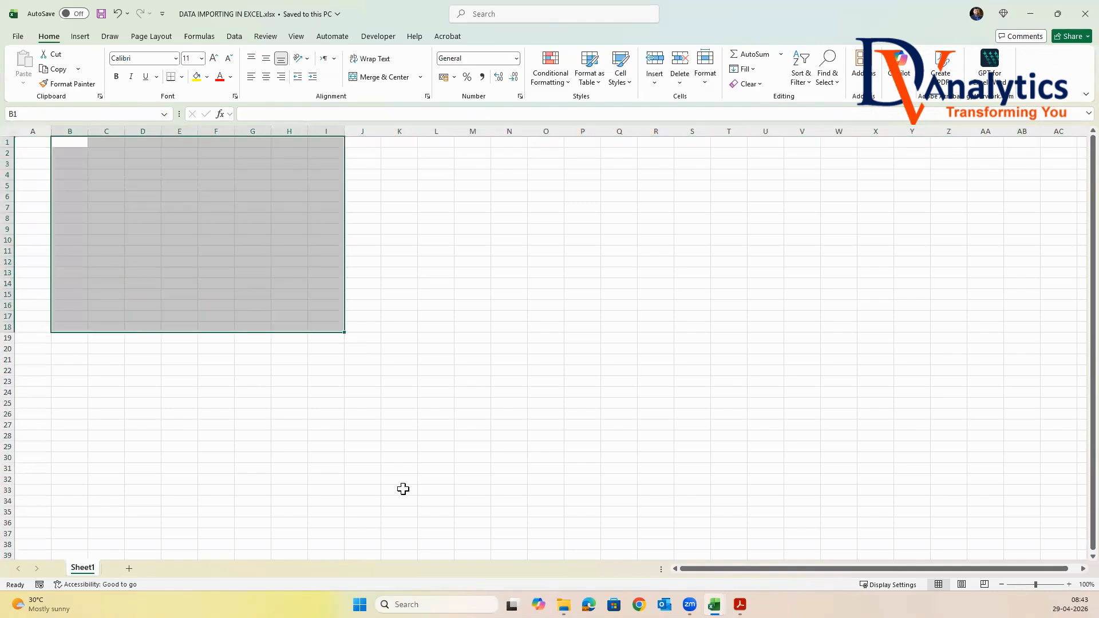
{"action": "left_click", "coordinate": [98, 397]}
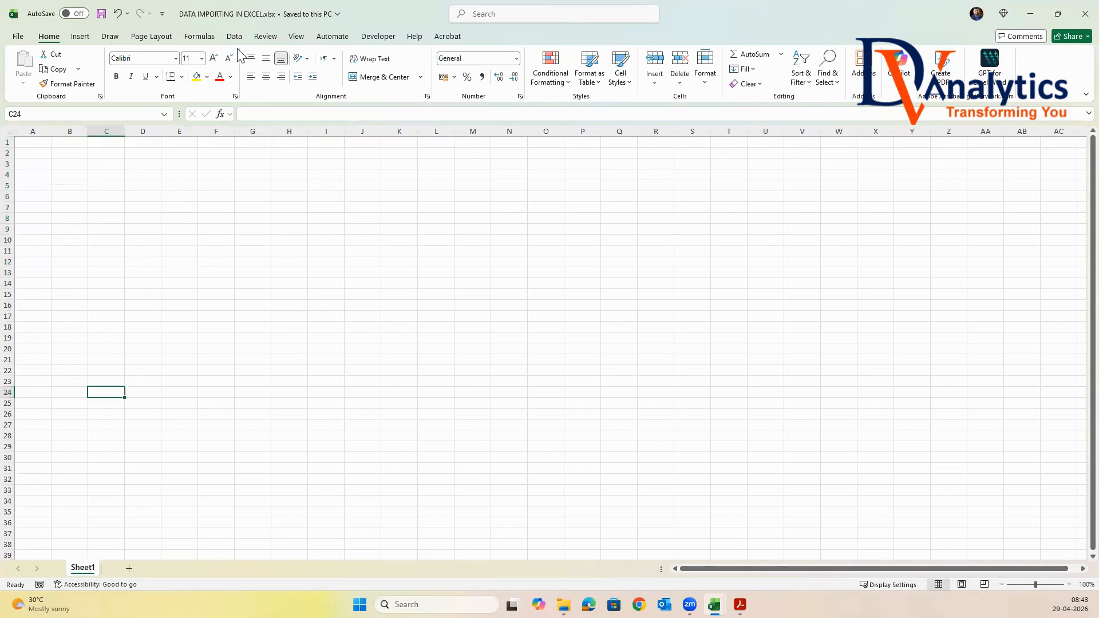
Step: With cell A1 selected, review the Get Data source categories and start an import from a Text/CSV file
{"action": "left_click", "coordinate": [36, 145]}
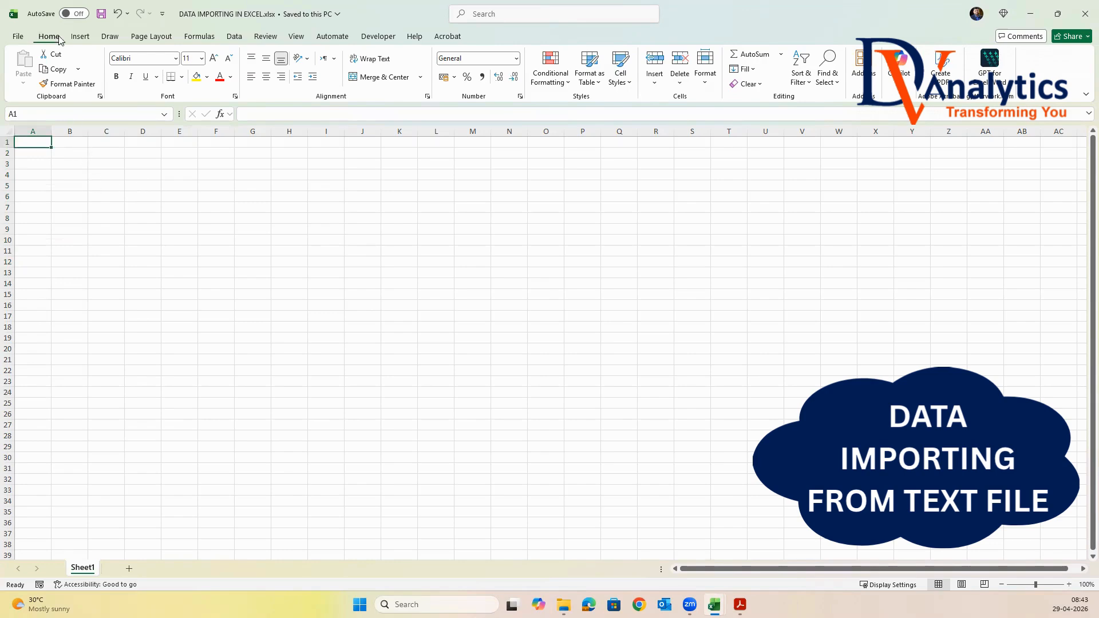
{"action": "left_click", "coordinate": [235, 37]}
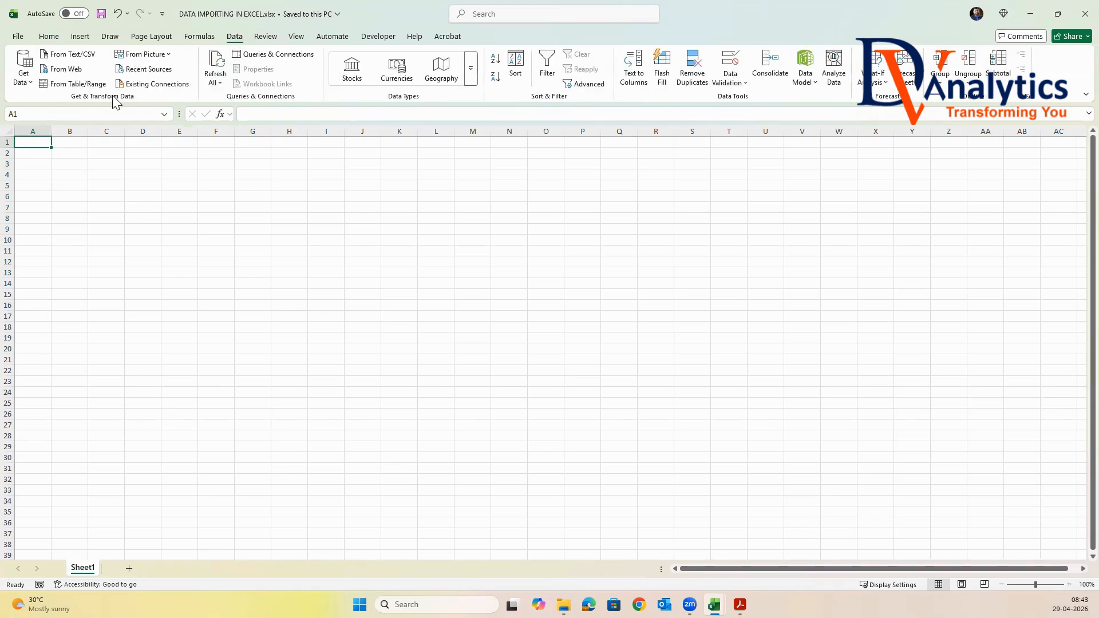
{"action": "left_click", "coordinate": [23, 83]}
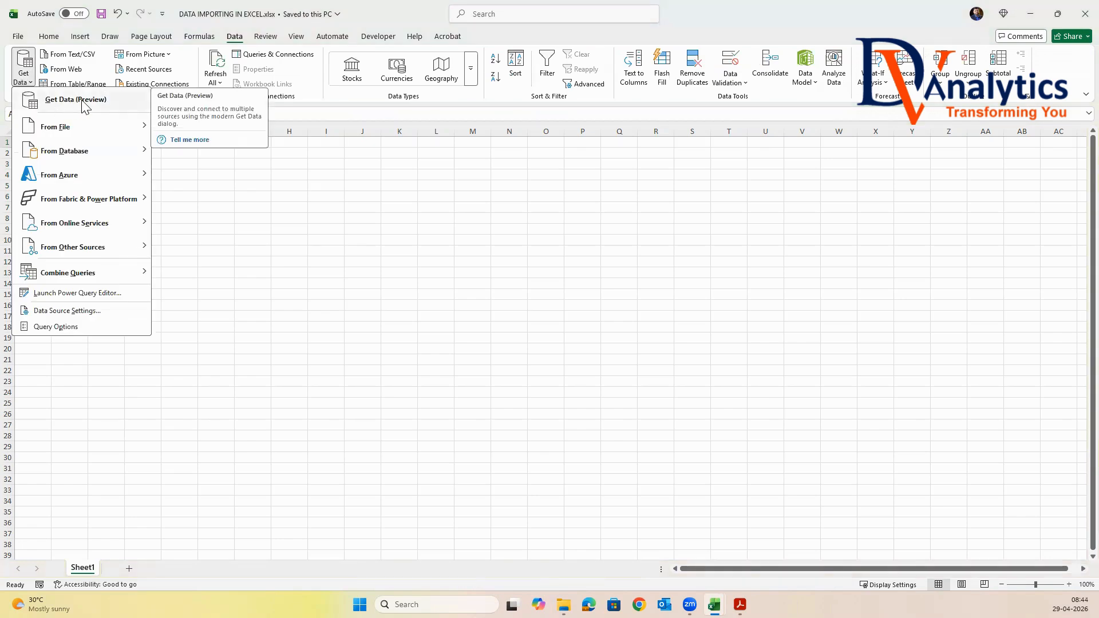
{"action": "mouse_move", "coordinate": [55, 133]}
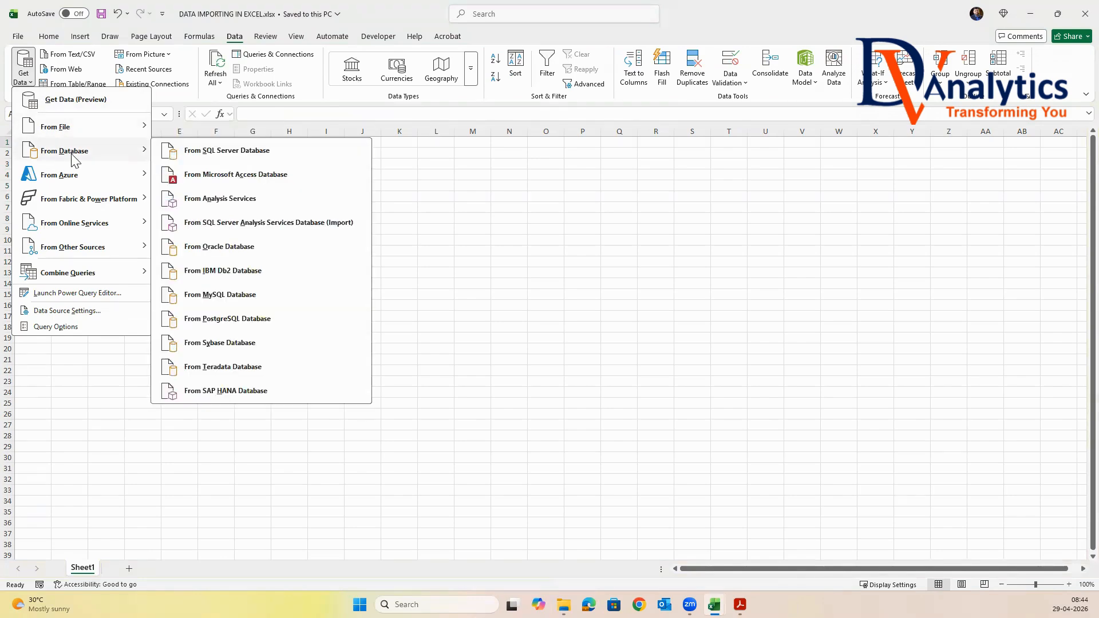
{"action": "mouse_move", "coordinate": [98, 205]}
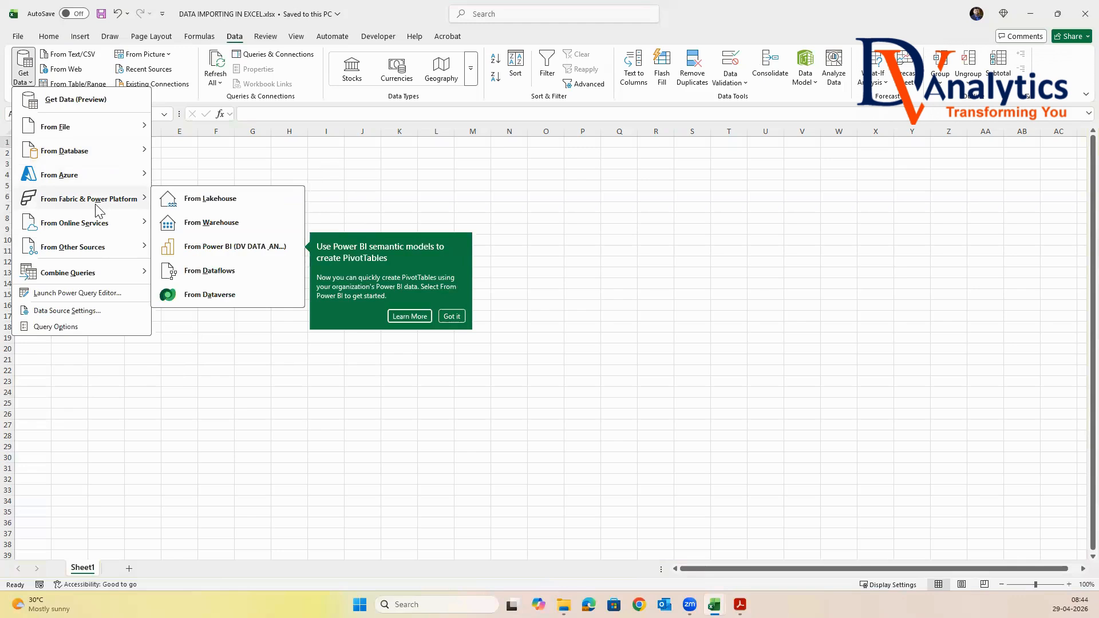
{"action": "mouse_move", "coordinate": [78, 234]}
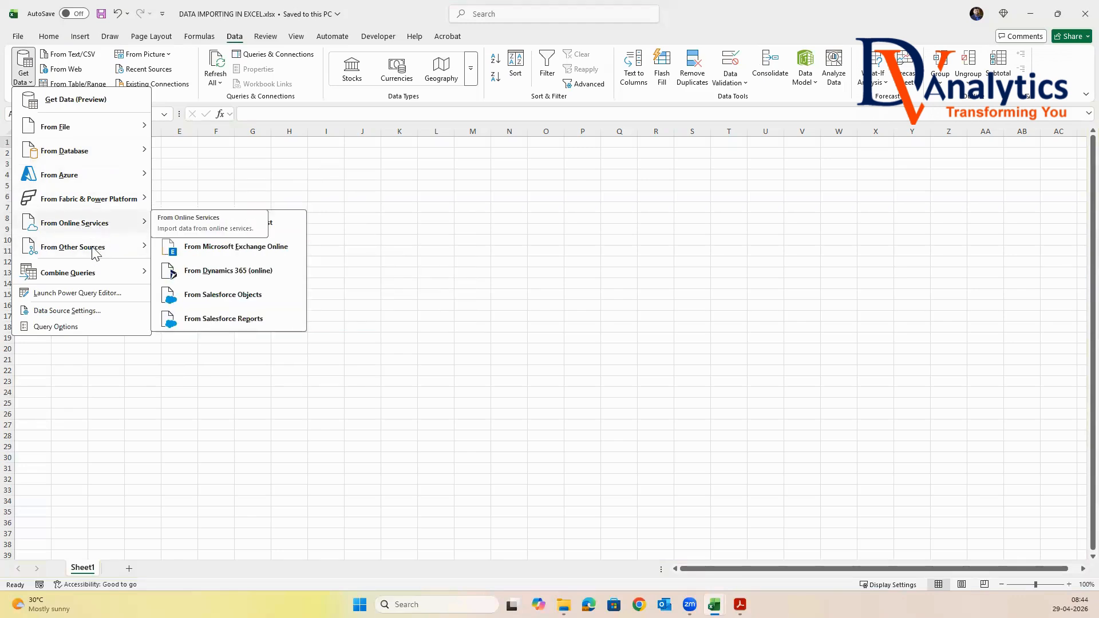
{"action": "mouse_move", "coordinate": [73, 255]}
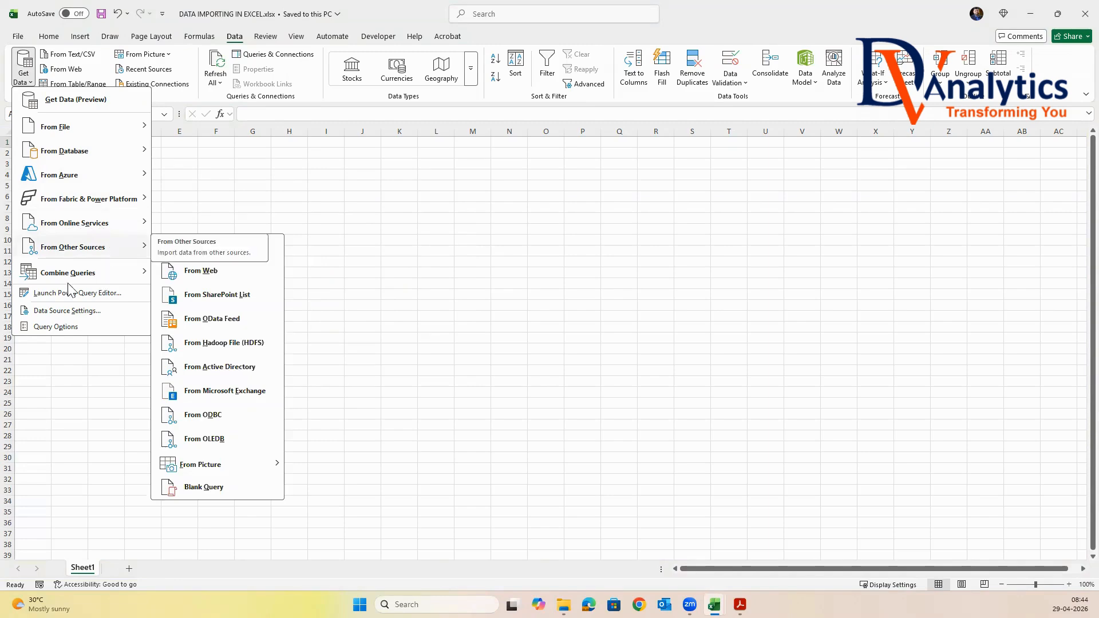
{"action": "mouse_move", "coordinate": [52, 279]}
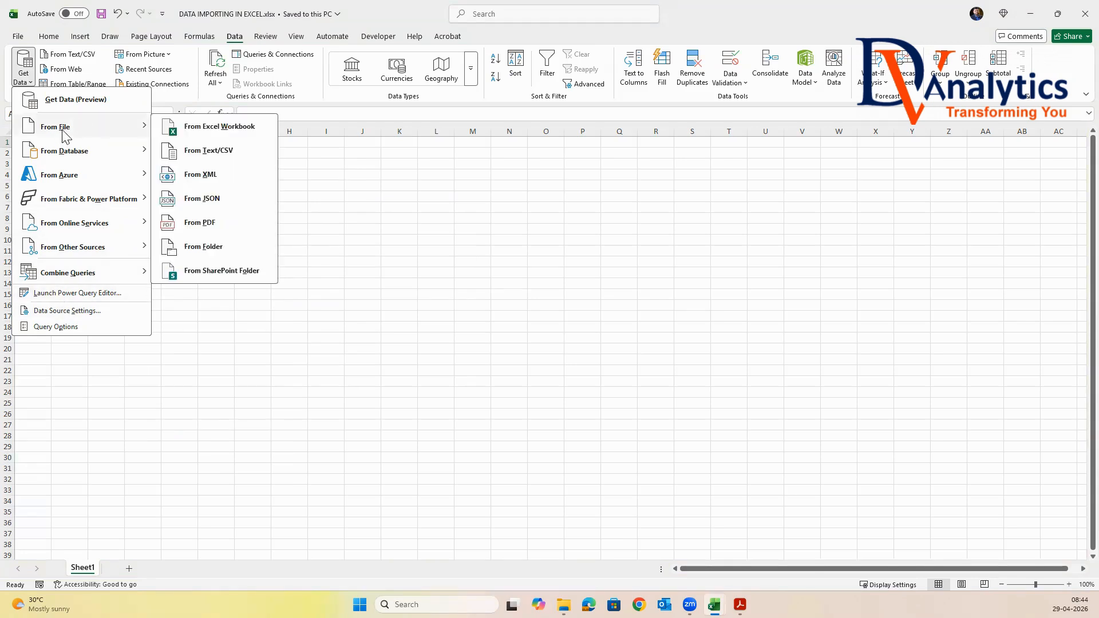
{"action": "left_click", "coordinate": [214, 151]}
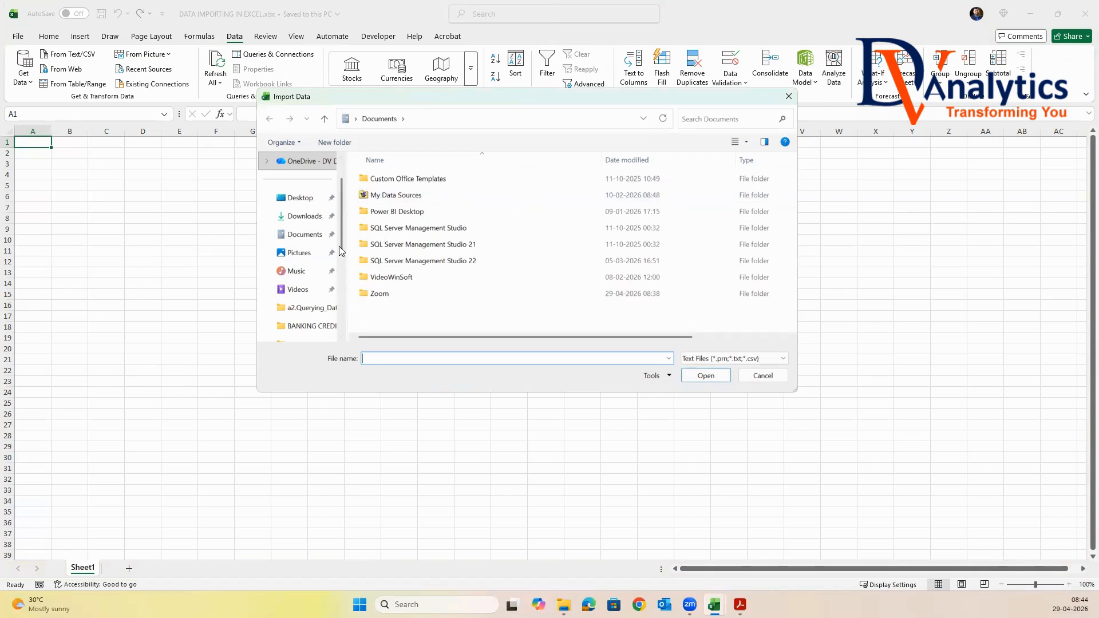
Step: In the import file browser, go to the MONTH-1 folder inside DV-2 BATCH 202604 on Local Disk (C:)
{"action": "scroll", "coordinate": [339, 236], "scroll_direction": "down", "scroll_amount": 3}
{"action": "scroll", "coordinate": [340, 311], "scroll_direction": "down", "scroll_amount": 1}
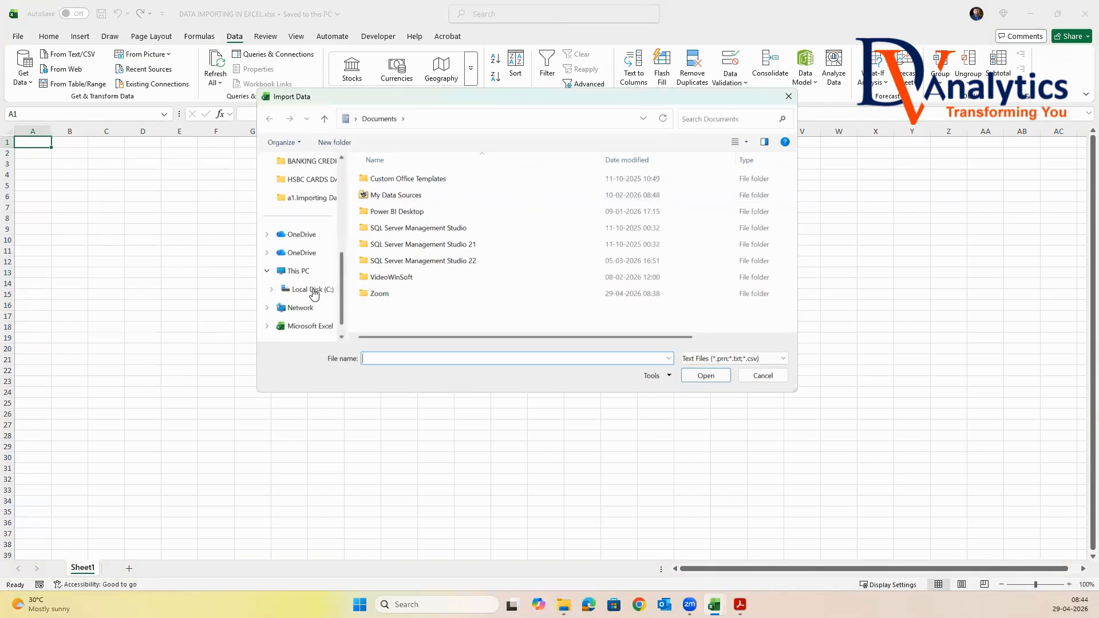
{"action": "left_click", "coordinate": [311, 290]}
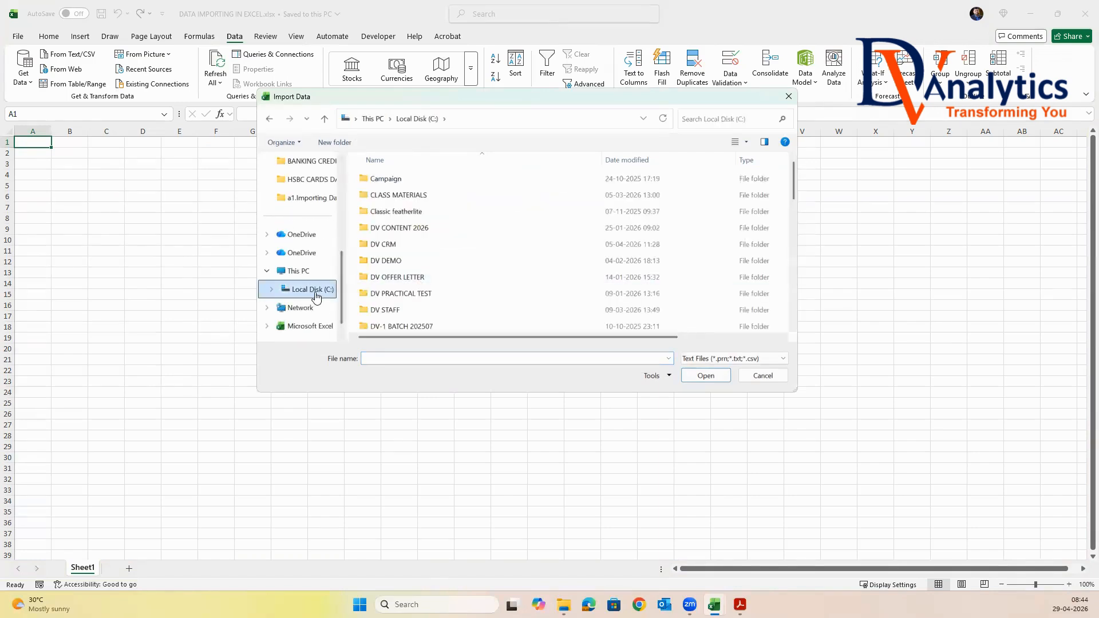
{"action": "scroll", "coordinate": [488, 262], "scroll_direction": "down", "scroll_amount": 5}
{"action": "scroll", "coordinate": [488, 261], "scroll_direction": "down", "scroll_amount": 3}
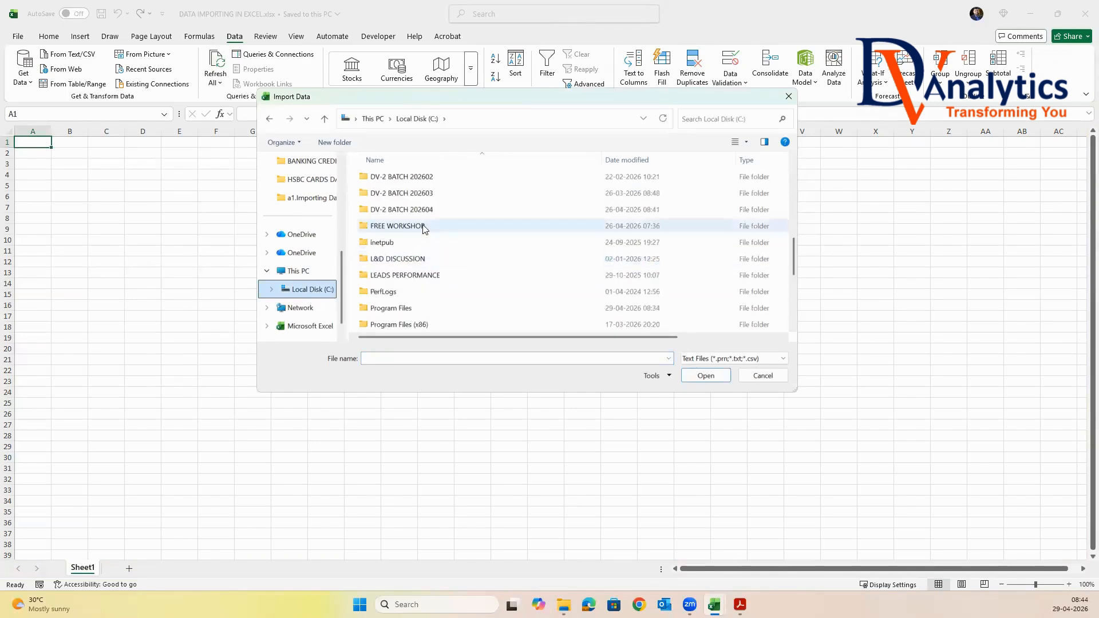
{"action": "double_click", "coordinate": [420, 210]}
{"action": "double_click", "coordinate": [397, 196]}
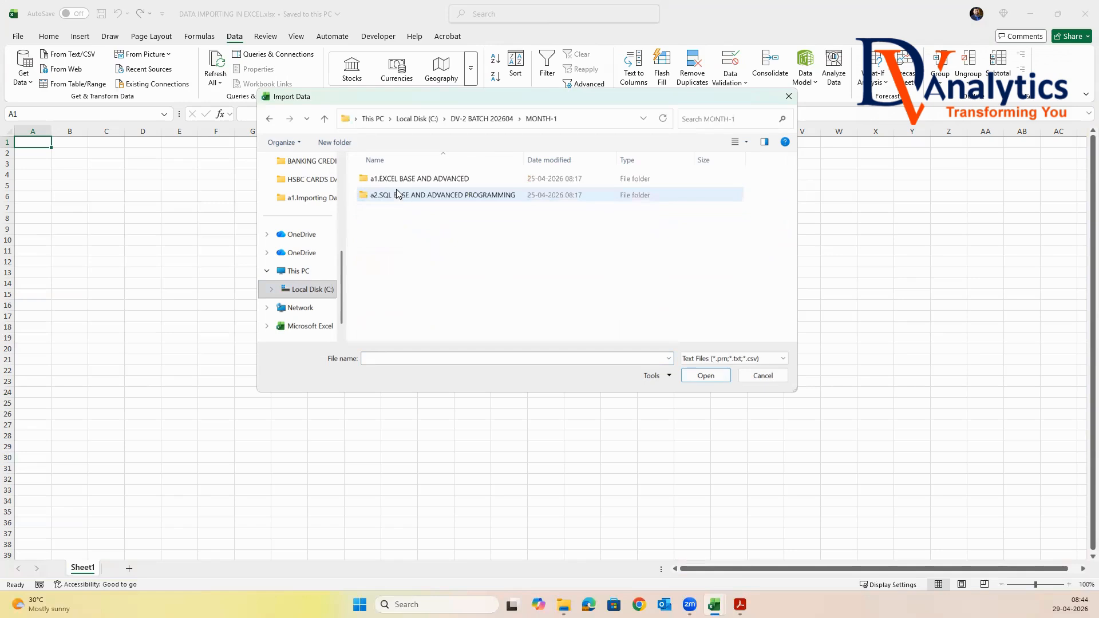
Step: Go through a1.EXCEL BASE AND ADVANCED, Session-2 and a3.Class files to a1.Importing Data, and choose Global_sales.txt for import
{"action": "double_click", "coordinate": [401, 179]}
{"action": "double_click", "coordinate": [396, 196]}
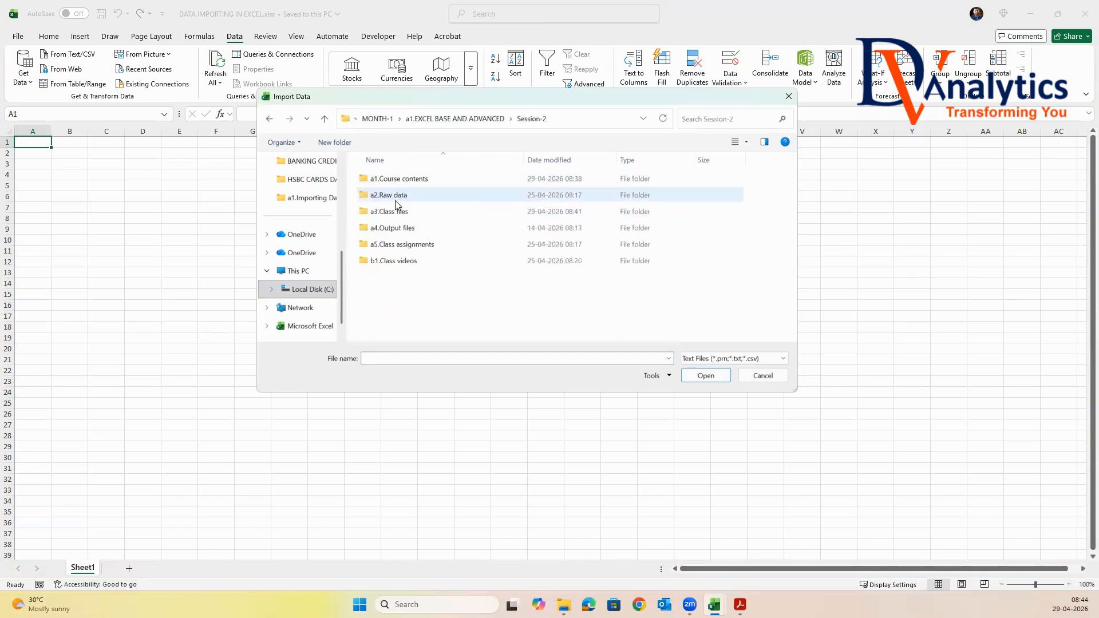
{"action": "double_click", "coordinate": [397, 211]}
{"action": "double_click", "coordinate": [397, 180]}
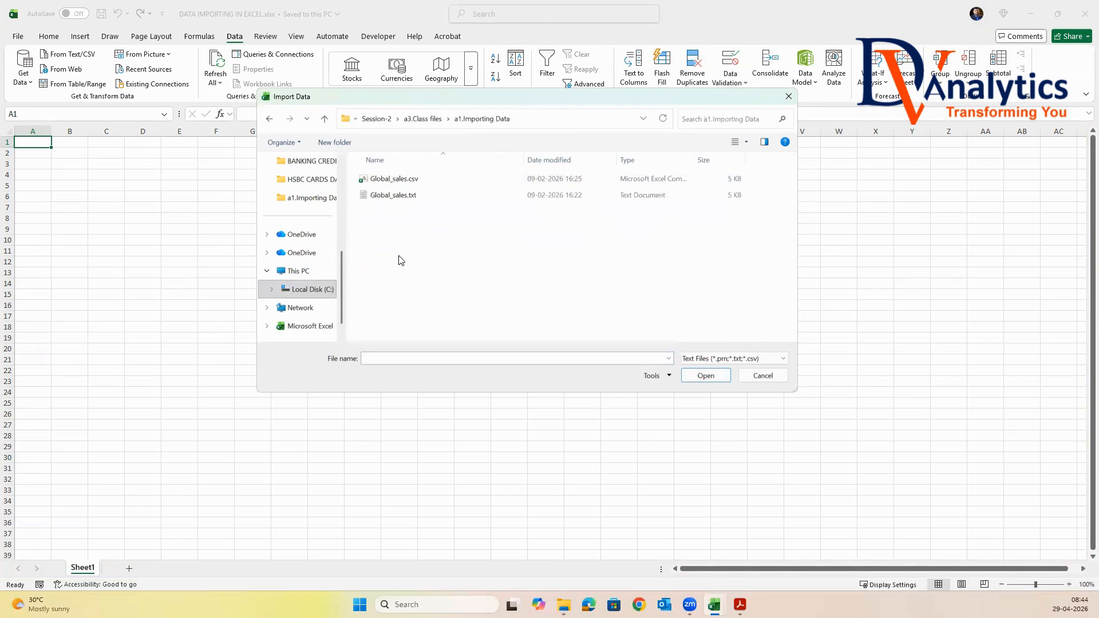
{"action": "left_click", "coordinate": [392, 195]}
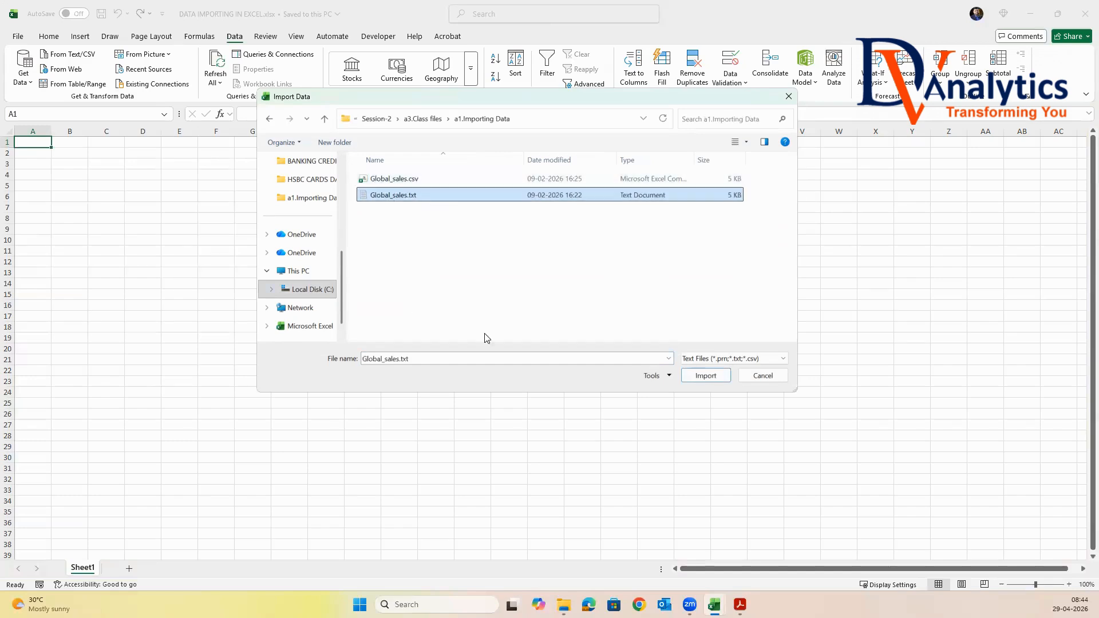
{"action": "left_click", "coordinate": [705, 375]}
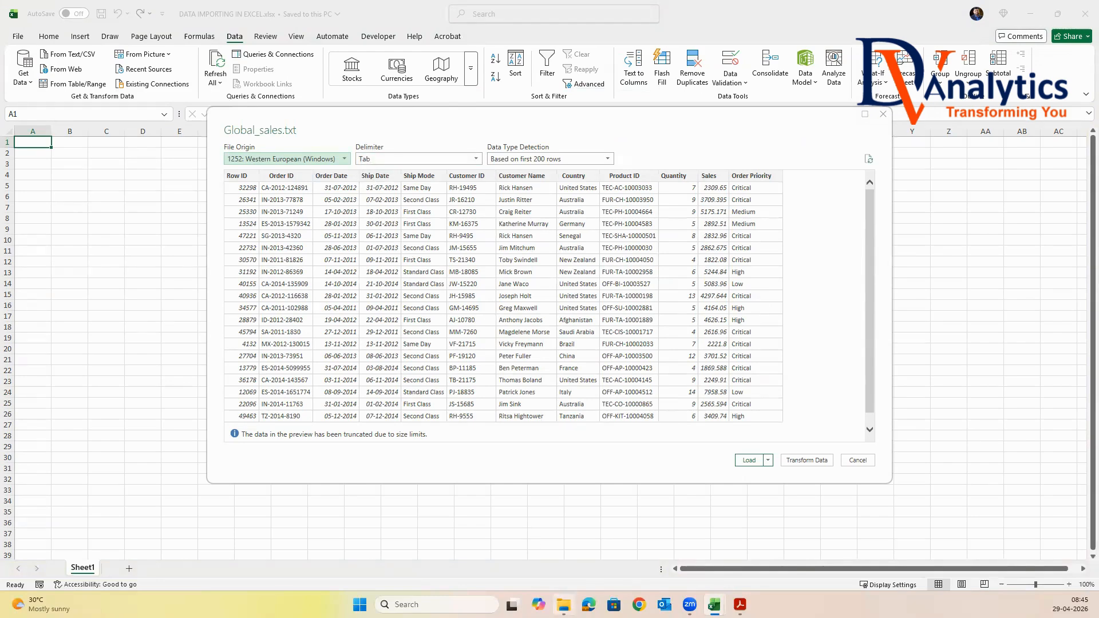
Step: Switch to File Explorer, open Global_sales.txt to examine how its columns are separated, and close the open text files
{"action": "left_click", "coordinate": [563, 603]}
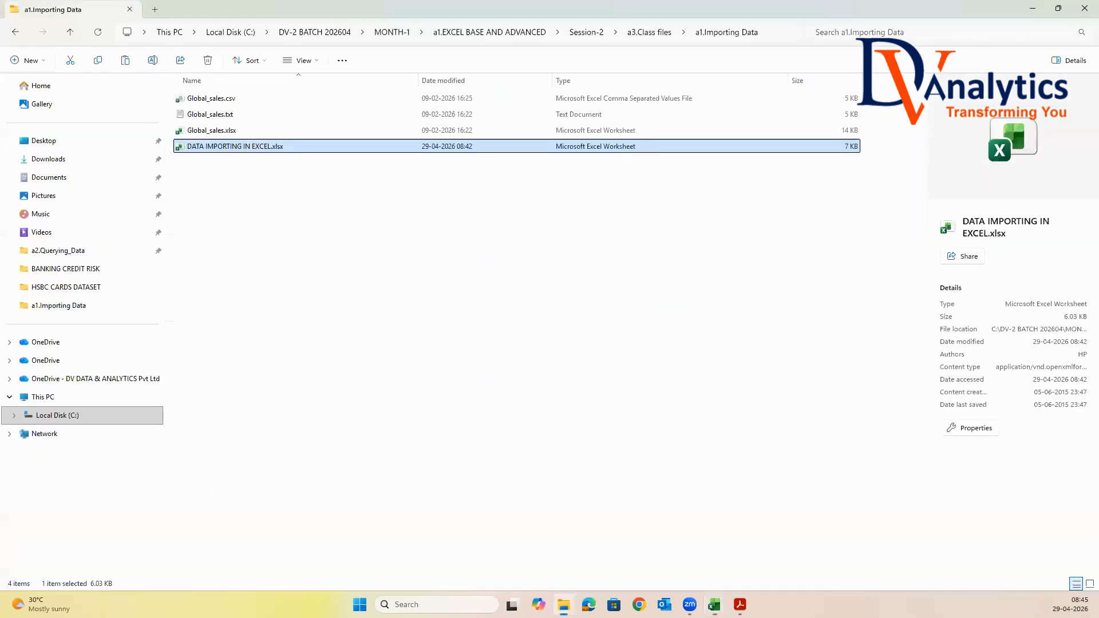
{"action": "double_click", "coordinate": [217, 114]}
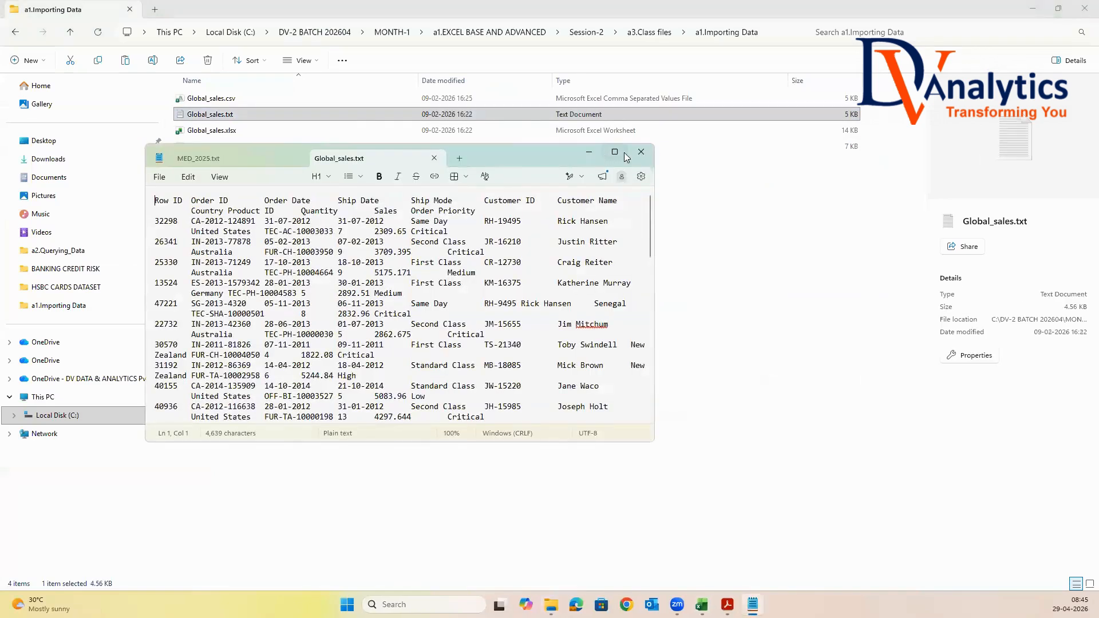
{"action": "left_click", "coordinate": [616, 153]}
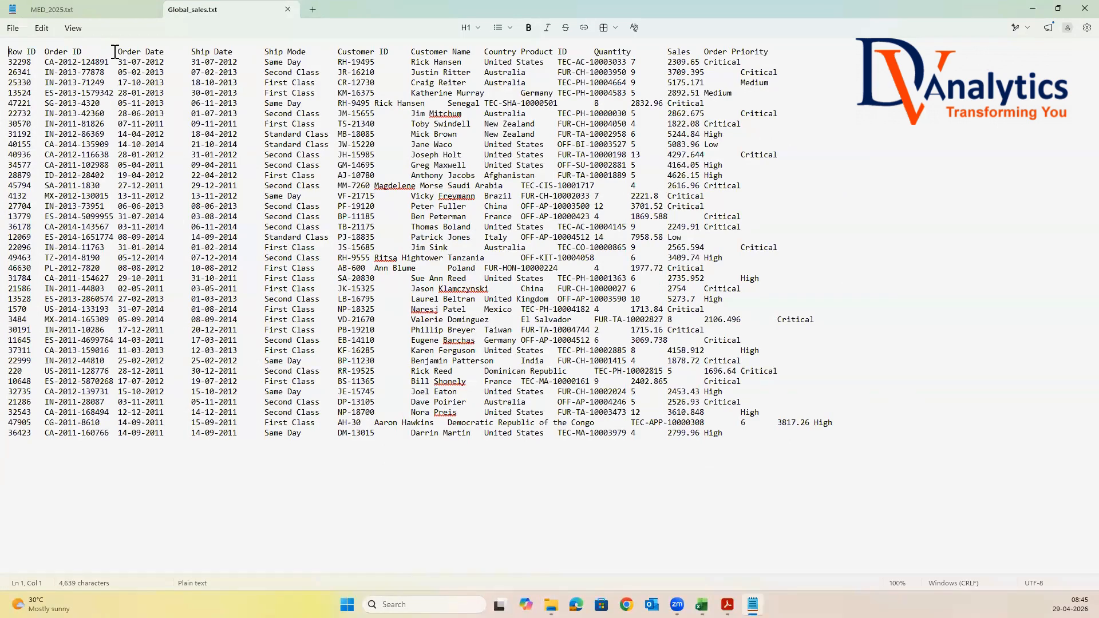
{"action": "left_click_drag", "start_coordinate": [115, 51], "coordinate": [91, 49]}
{"action": "left_click_drag", "start_coordinate": [190, 52], "coordinate": [171, 52]}
{"action": "left_click", "coordinate": [287, 9]}
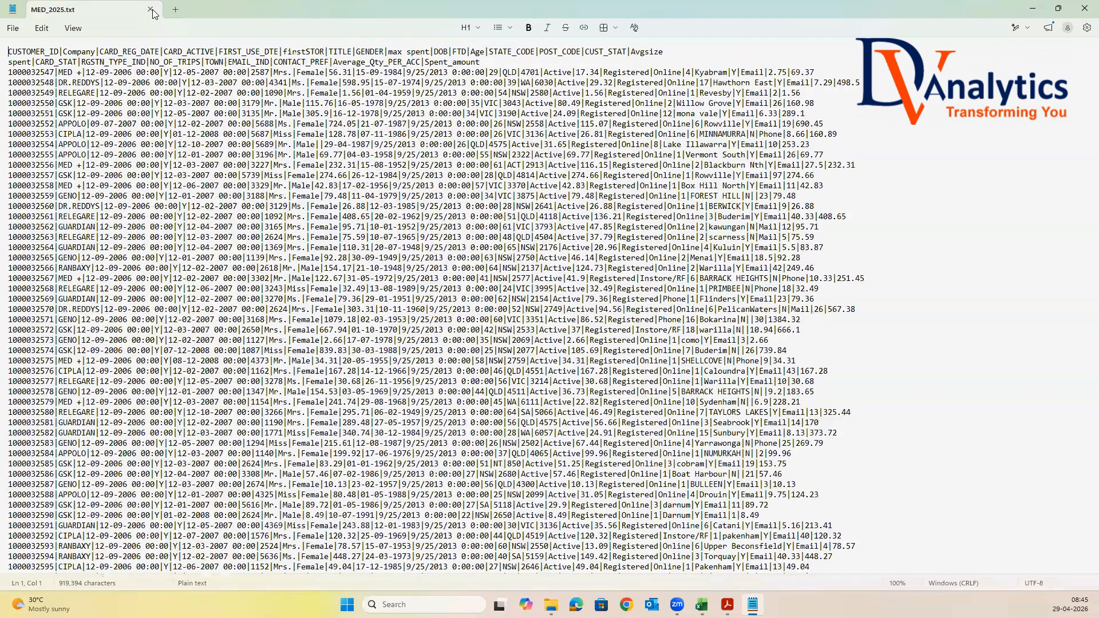
{"action": "left_click", "coordinate": [151, 10]}
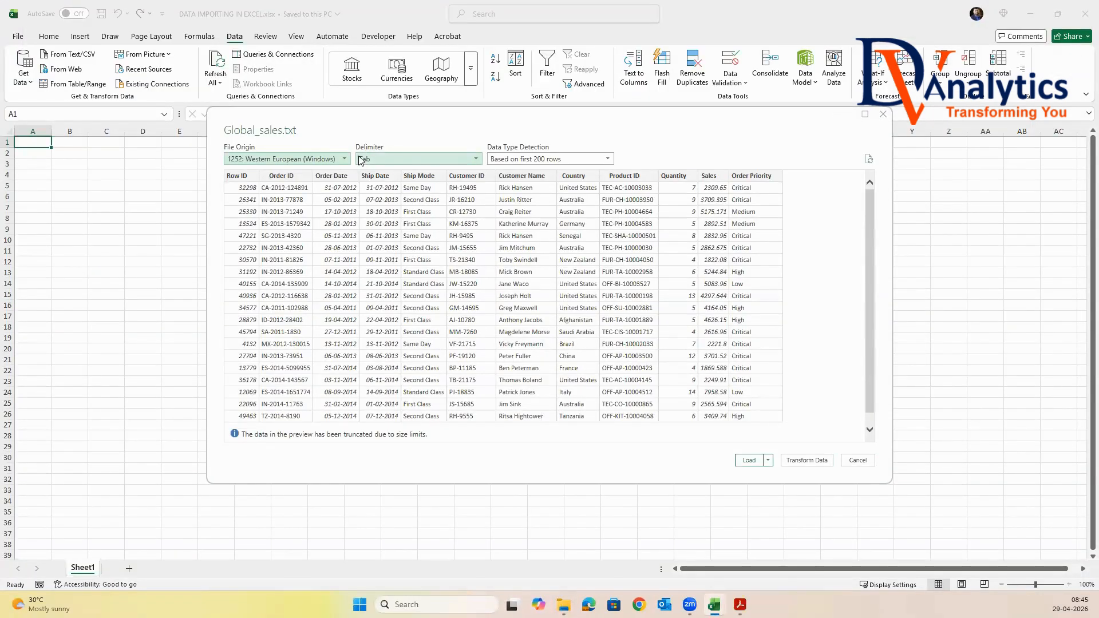
Step: Load the tab-delimited Global_sales.txt data into the workbook, and give its table the plain uncoloured Light style without filter buttons
{"action": "left_click", "coordinate": [749, 461]}
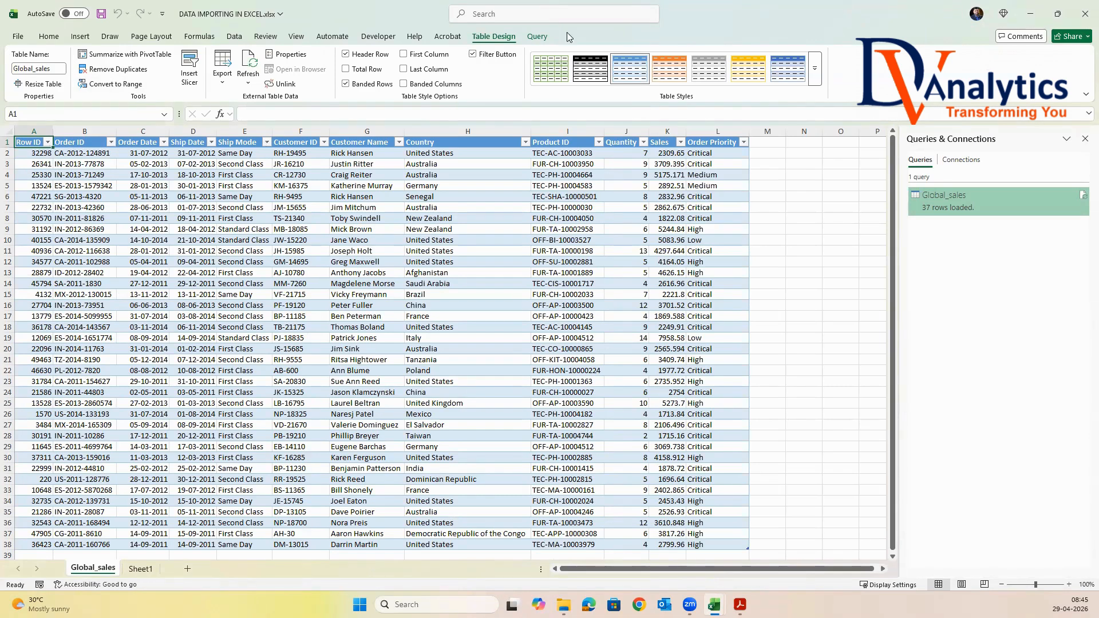
{"action": "left_click", "coordinate": [814, 74]}
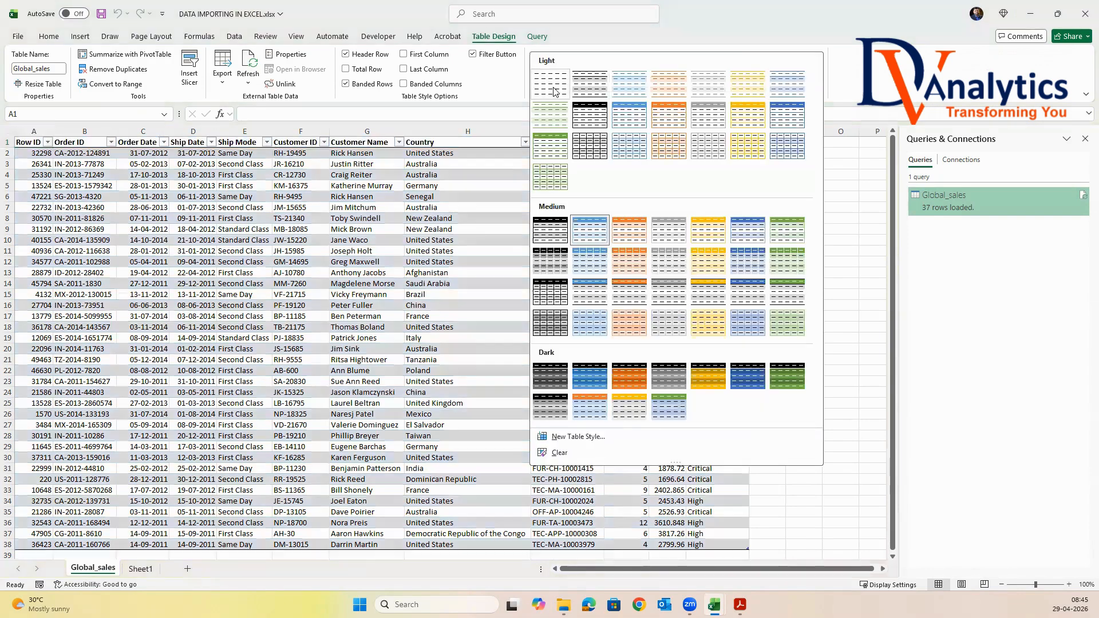
{"action": "left_click", "coordinate": [551, 86]}
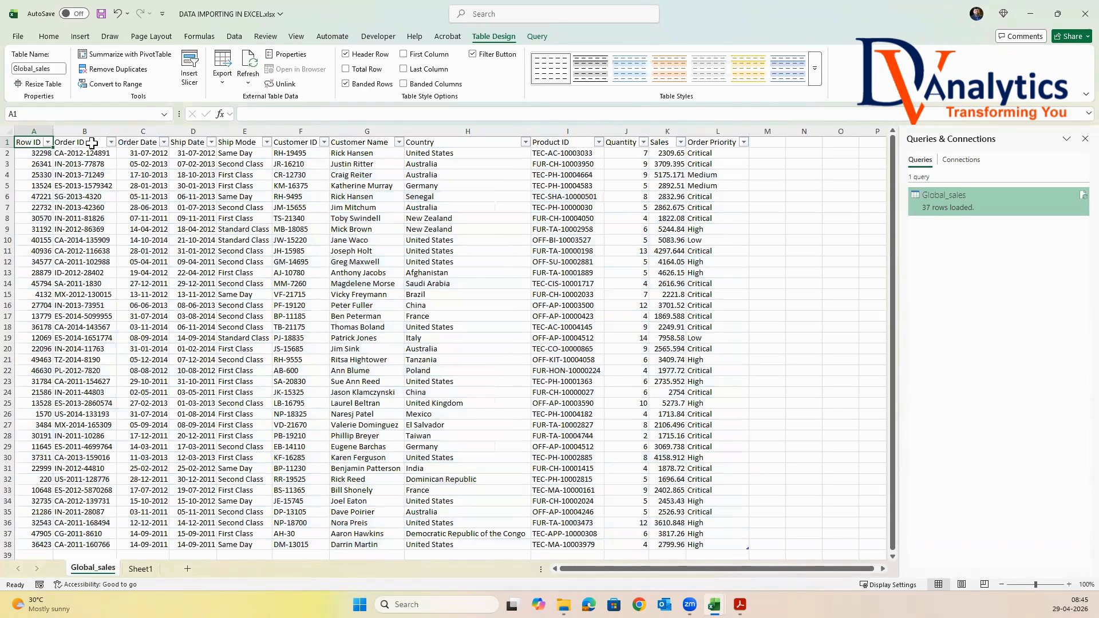
{"action": "left_click", "coordinate": [472, 54]}
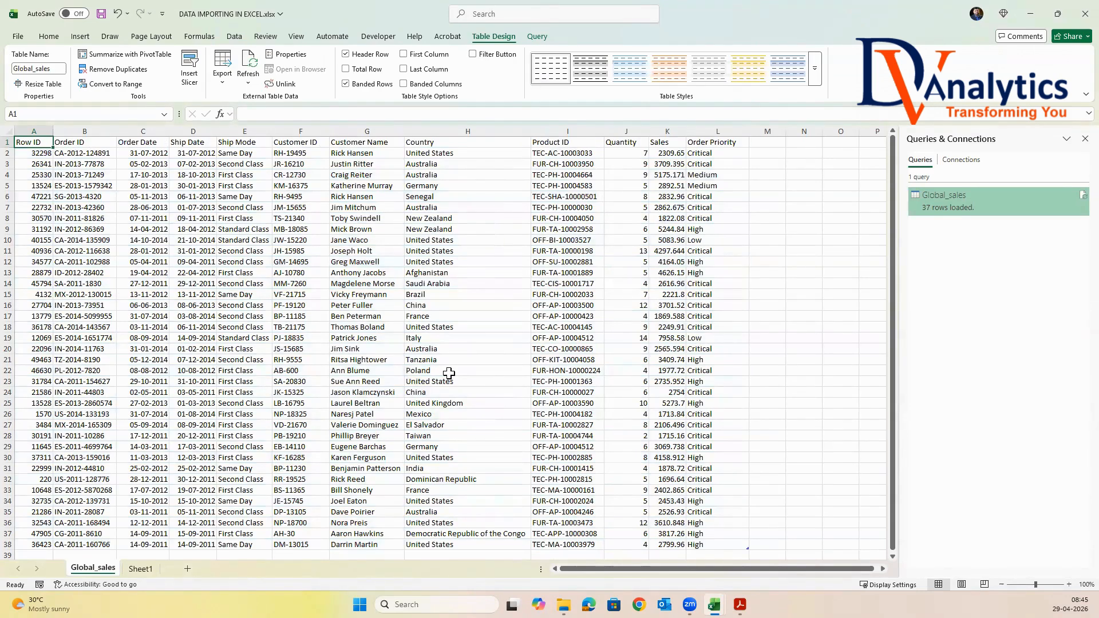
{"action": "left_click", "coordinate": [254, 275]}
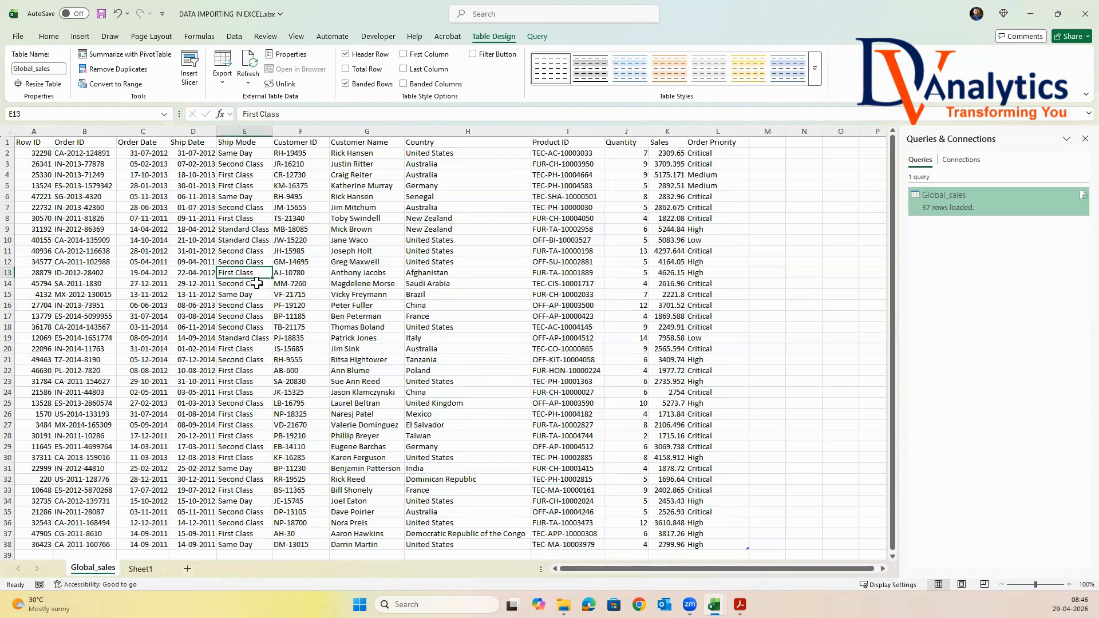
Step: From Sheet1, import Global_sales.csv as a Text/CSV source and load it with the Comma delimiter
{"action": "left_click", "coordinate": [149, 570]}
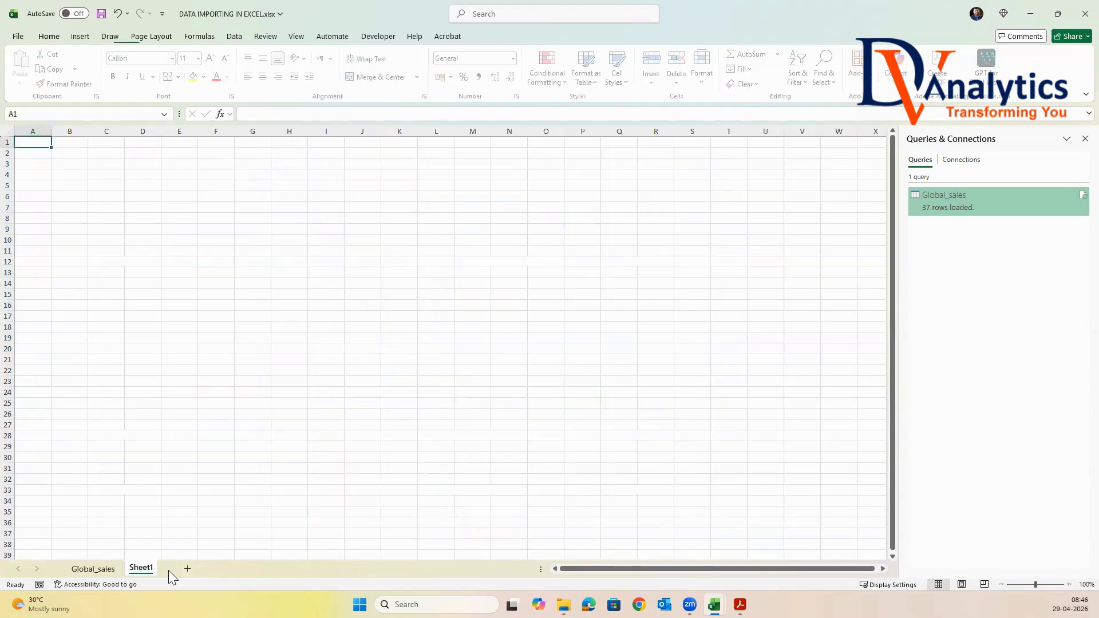
{"action": "left_click", "coordinate": [235, 38]}
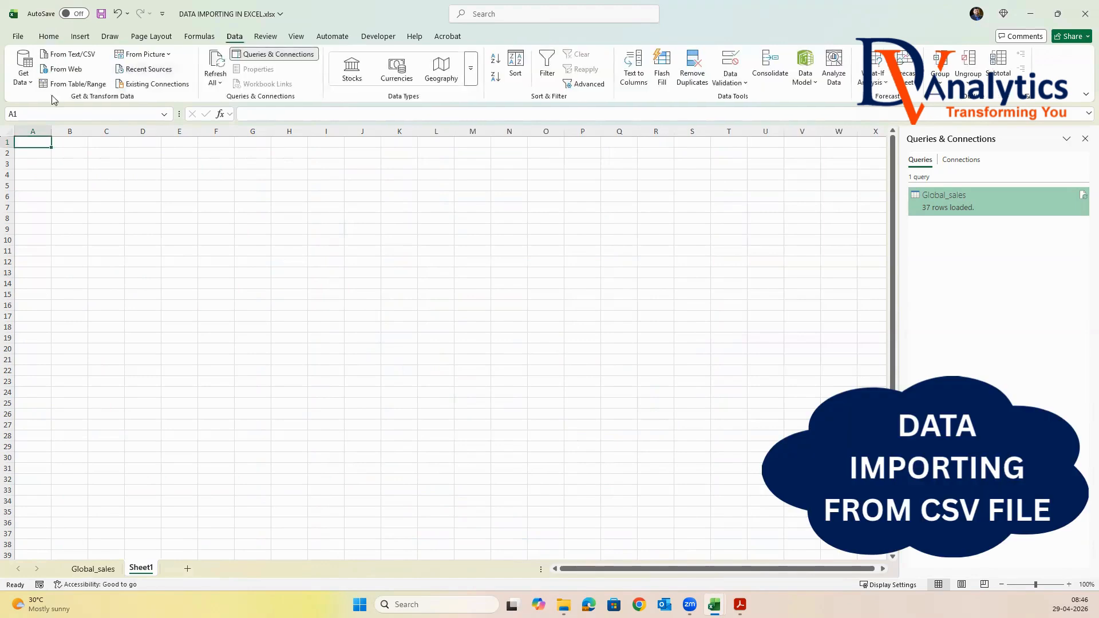
{"action": "left_click", "coordinate": [27, 86]}
{"action": "mouse_move", "coordinate": [65, 127]}
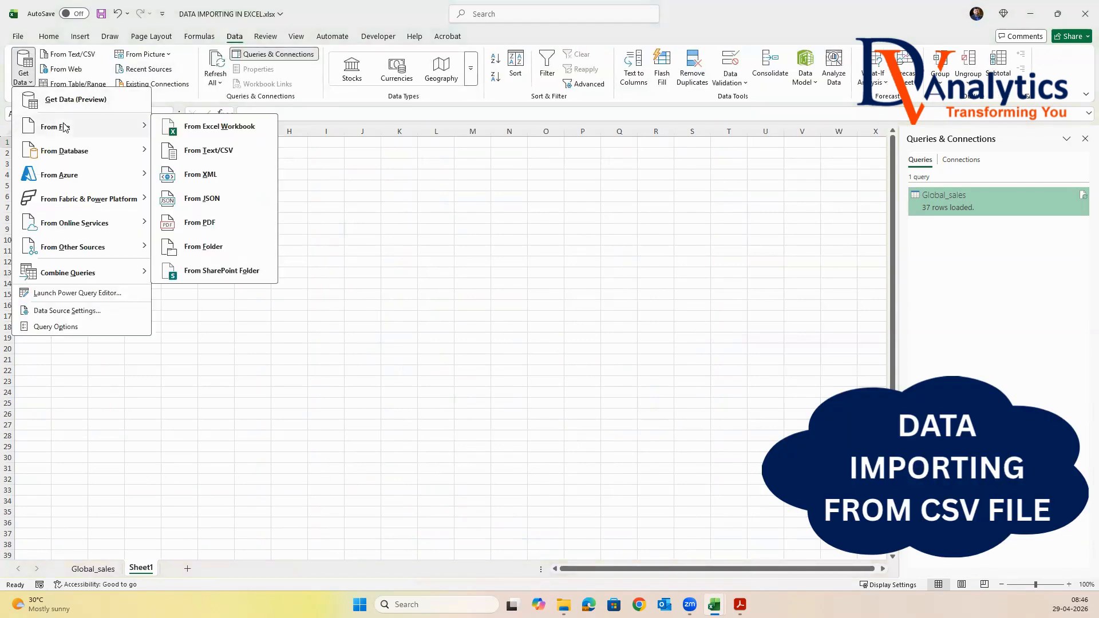
{"action": "left_click", "coordinate": [219, 151]}
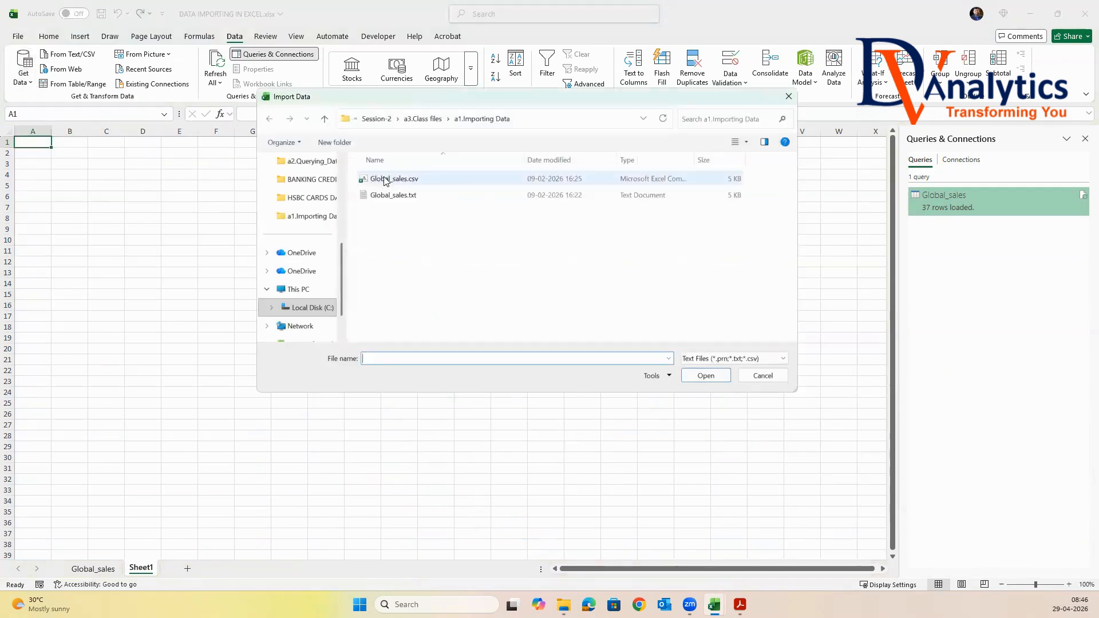
{"action": "left_click", "coordinate": [393, 180]}
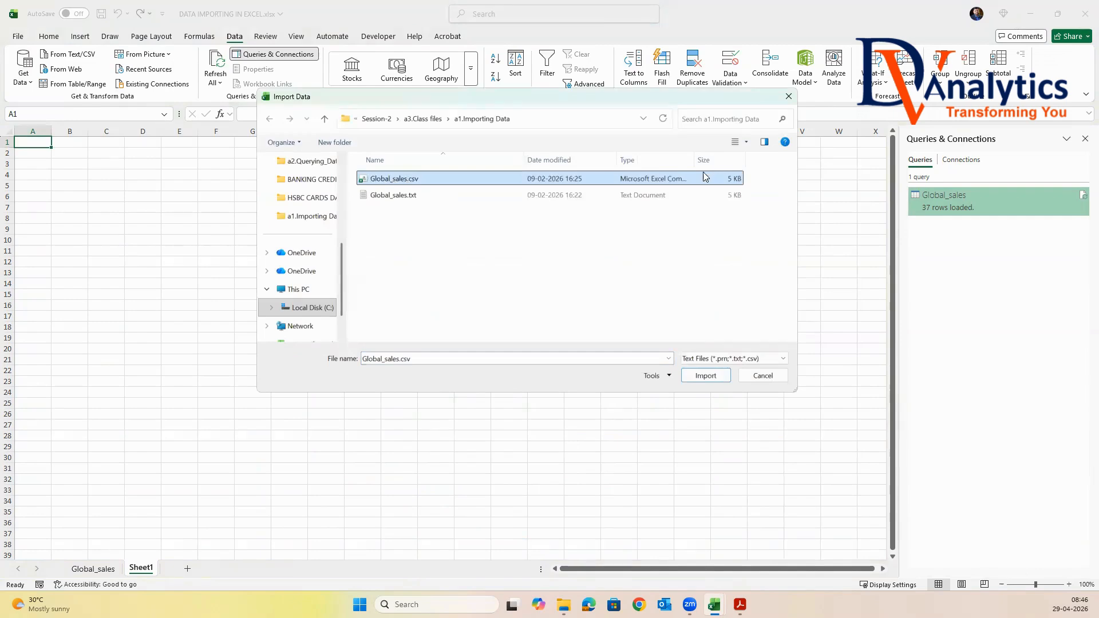
{"action": "left_click", "coordinate": [706, 375]}
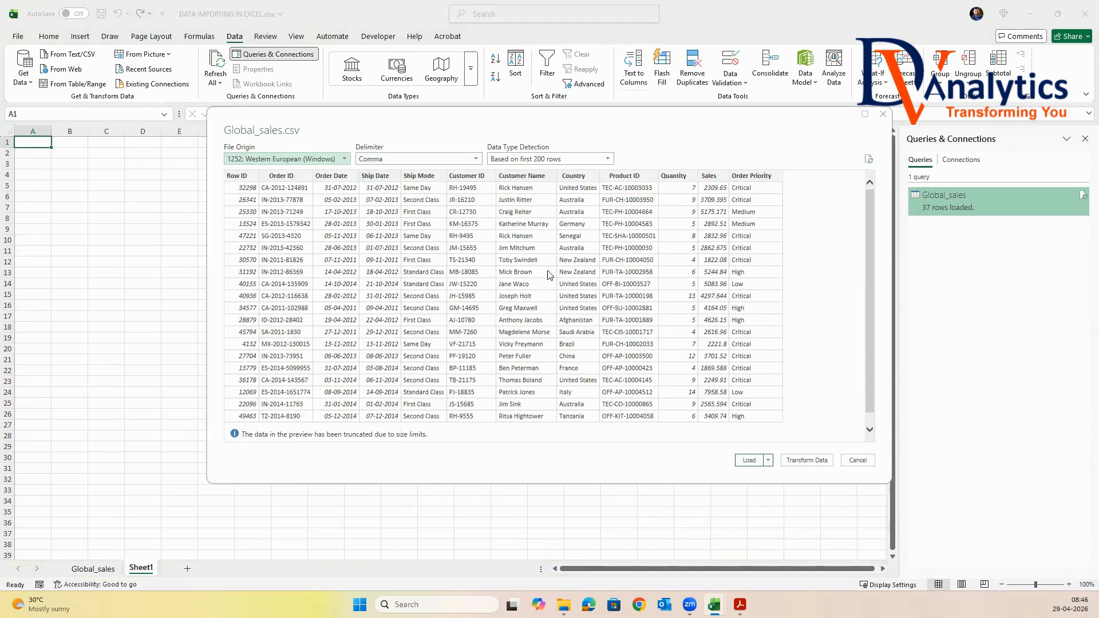
{"action": "left_click", "coordinate": [749, 461]}
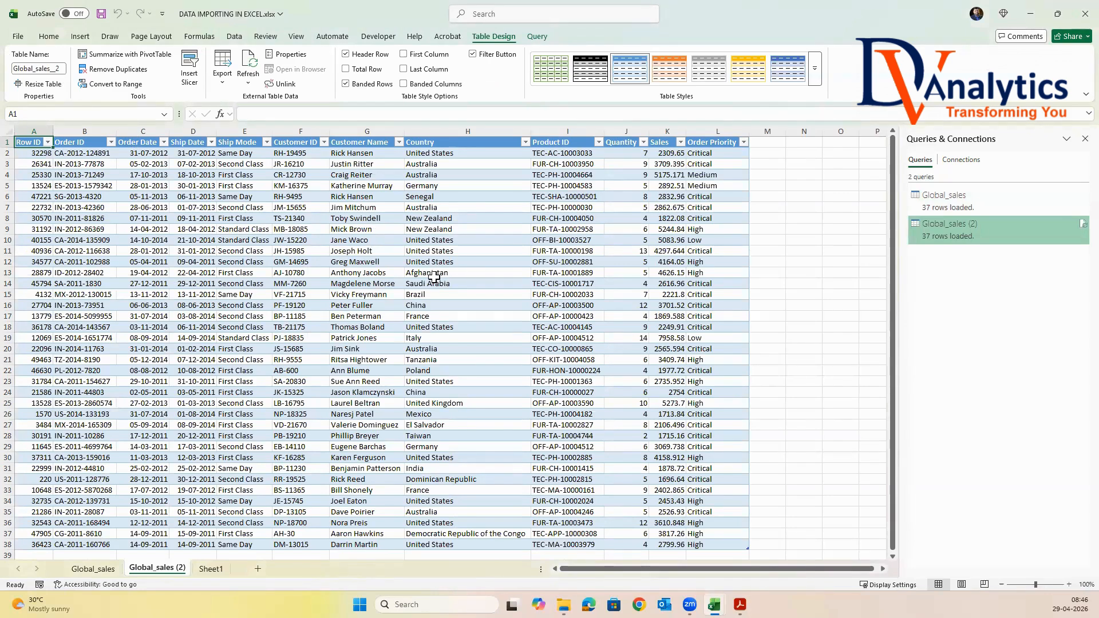
Step: Apply the plain uncoloured Light style to the table imported from the CSV file and remove its filter buttons
{"action": "left_click", "coordinate": [814, 69]}
{"action": "left_click", "coordinate": [560, 86]}
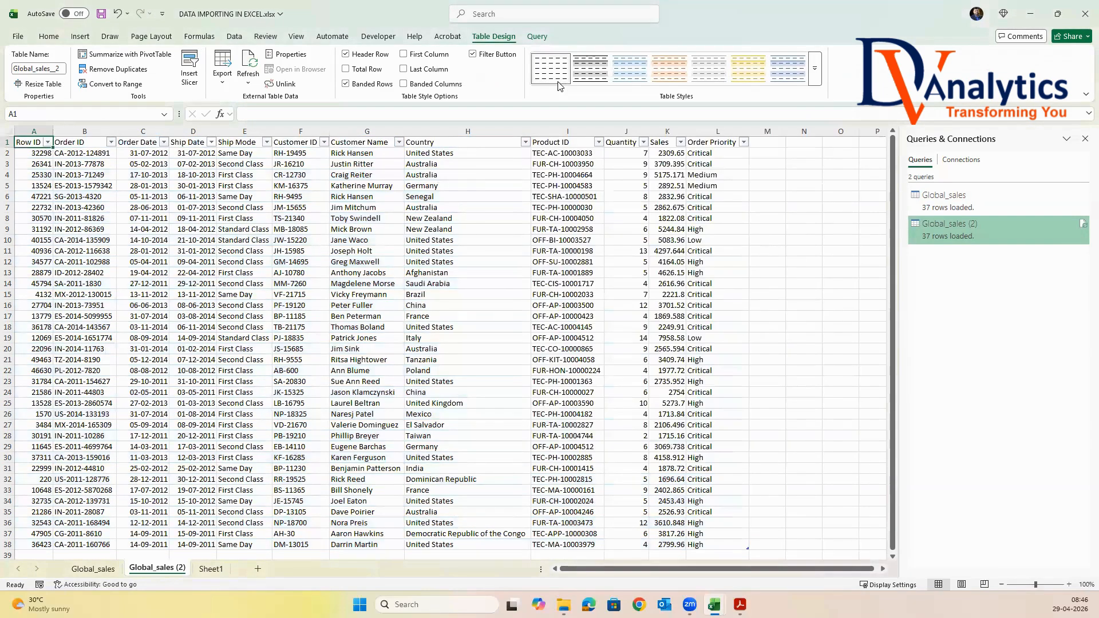
{"action": "left_click", "coordinate": [472, 53]}
{"action": "left_click", "coordinate": [193, 139]}
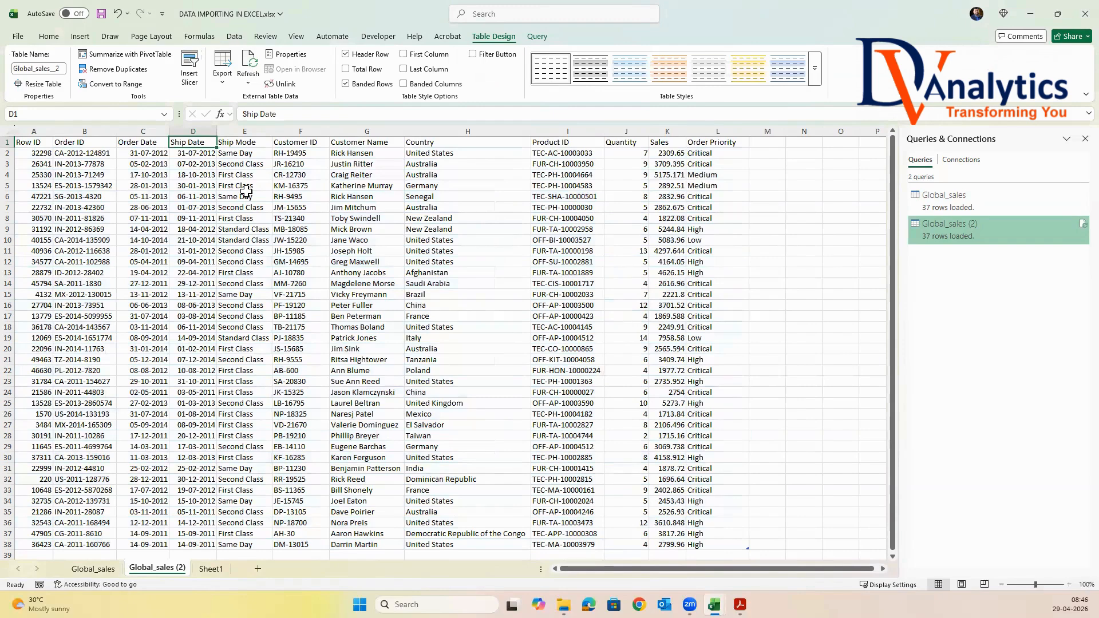
Step: Compare the imported data on the Global_sales and Global_sales (2) sheets
{"action": "left_click", "coordinate": [110, 573]}
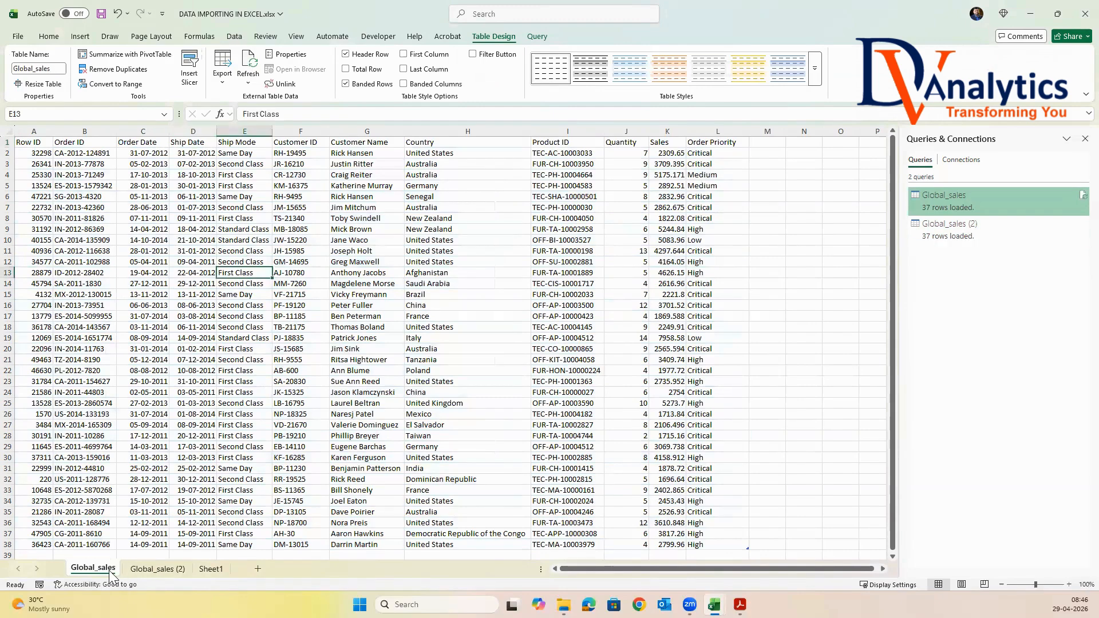
{"action": "left_click", "coordinate": [153, 569]}
{"action": "left_click", "coordinate": [103, 569]}
{"action": "left_click", "coordinate": [145, 574]}
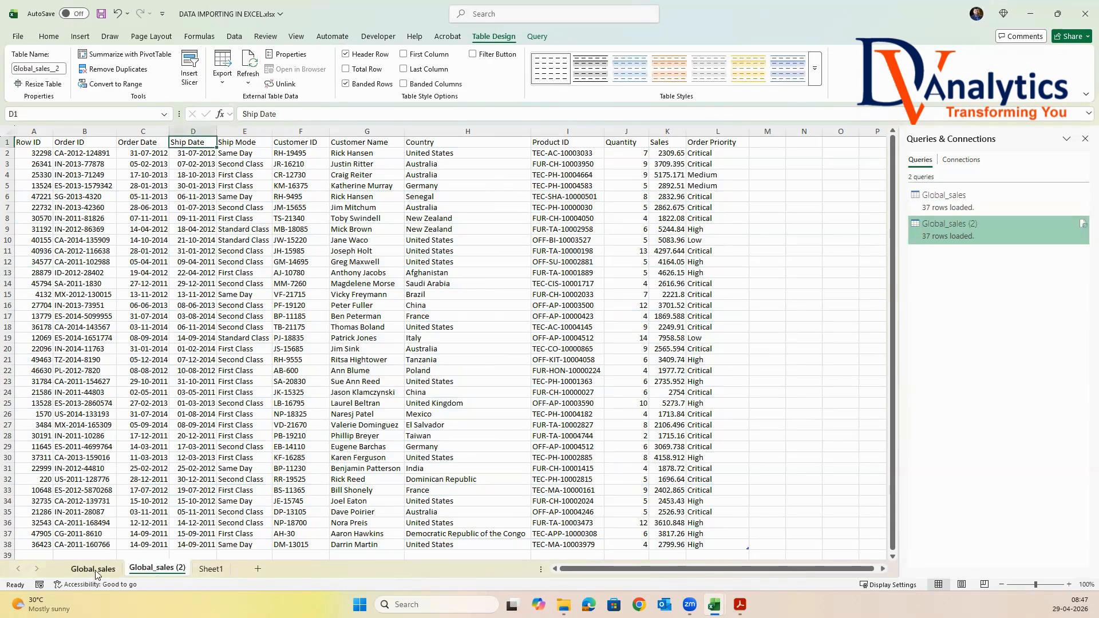
Step: From Sheet1, import Global_sales.xlsx from the a1.Importing Data folder as an Excel Workbook source
{"action": "left_click", "coordinate": [210, 570]}
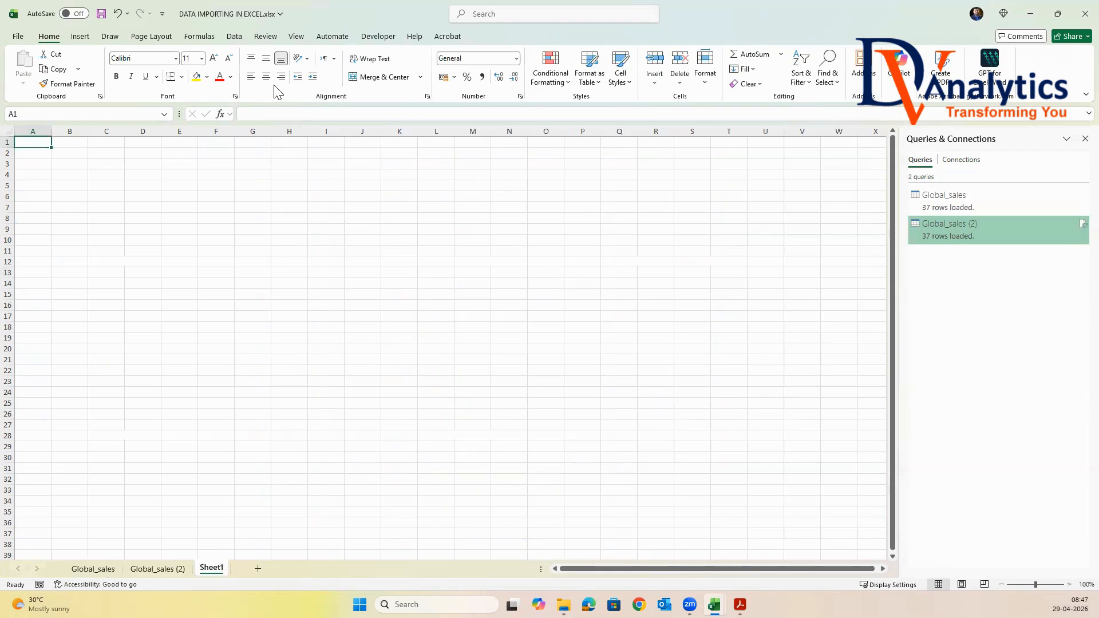
{"action": "left_click", "coordinate": [236, 38]}
{"action": "left_click", "coordinate": [23, 71]}
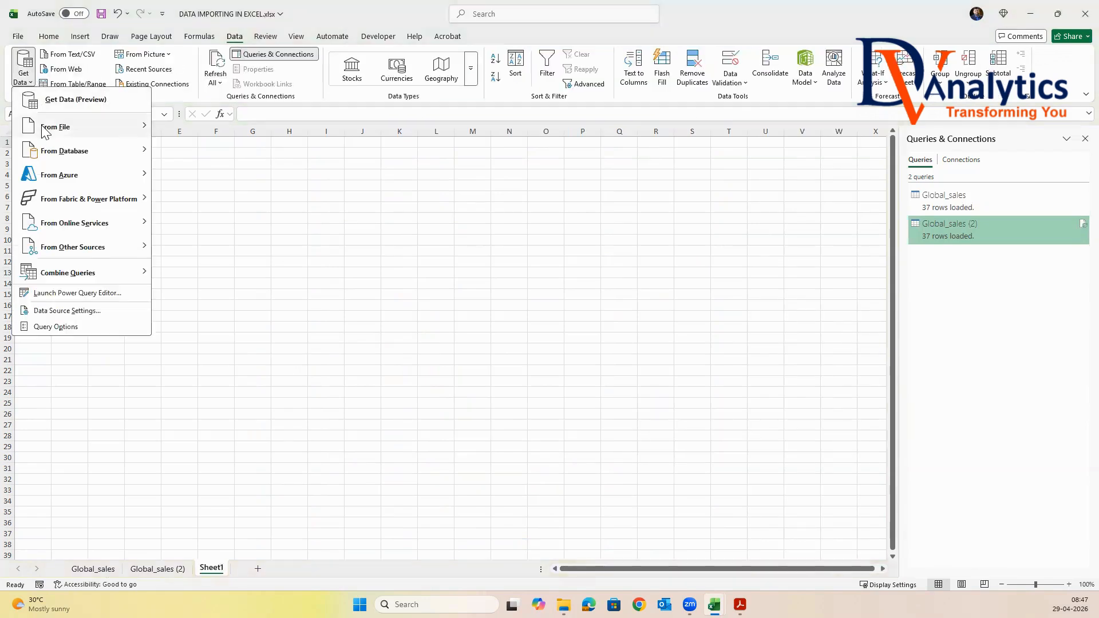
{"action": "mouse_move", "coordinate": [49, 128]}
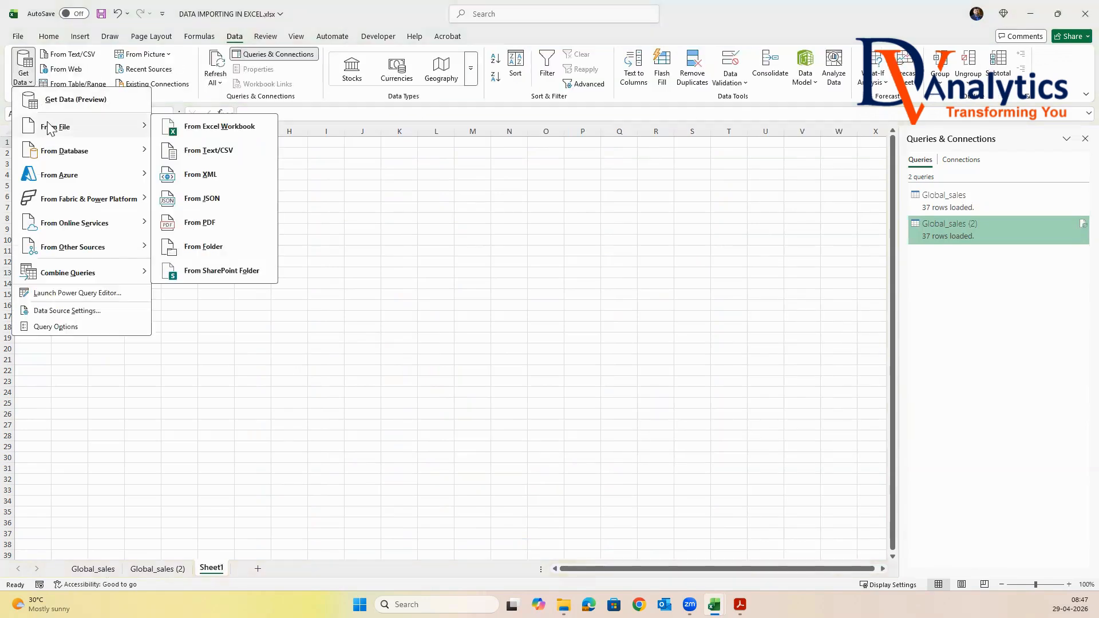
{"action": "left_click", "coordinate": [211, 130]}
{"action": "left_click", "coordinate": [413, 200]}
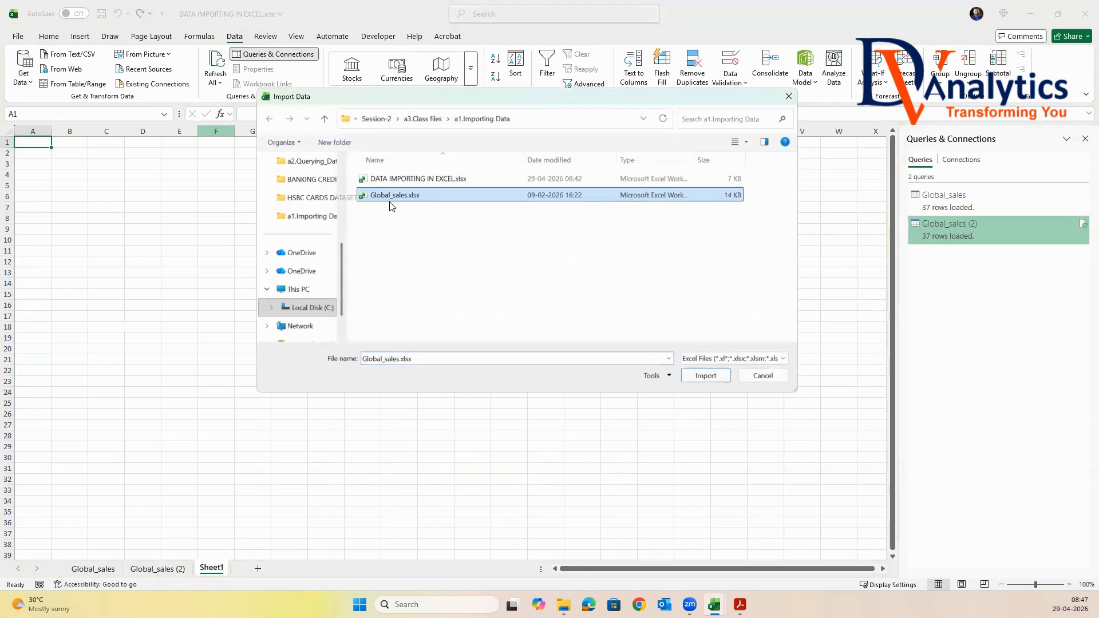
{"action": "left_click", "coordinate": [707, 376]}
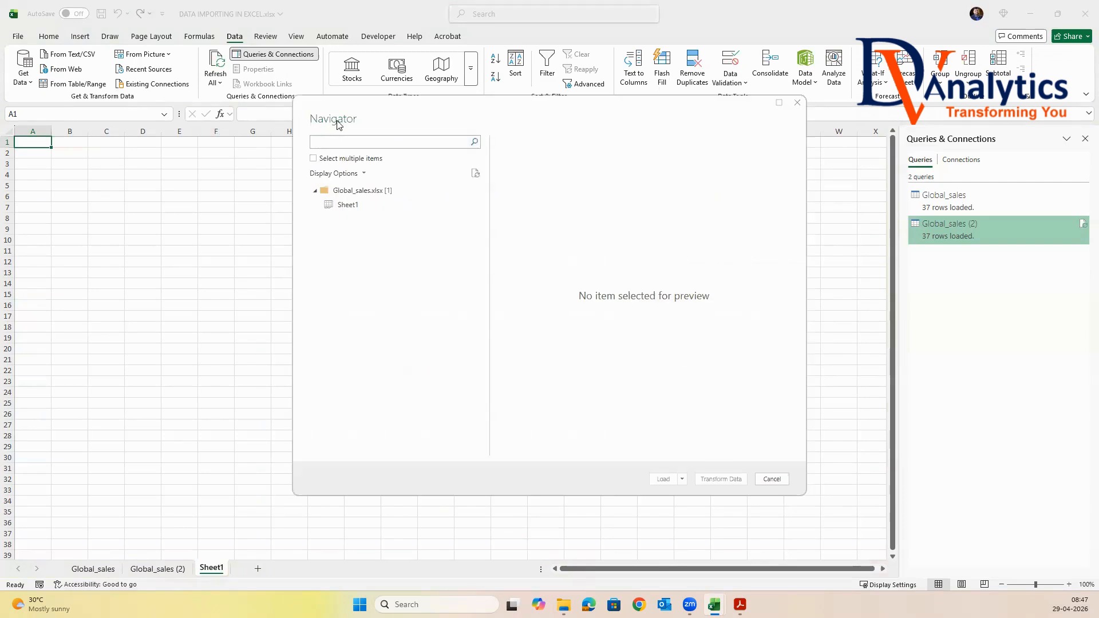
Step: Enable multiple-item selection, include Sheet1 of Global_sales.xlsx, and open it in the Power Query Editor for transformation
{"action": "left_click", "coordinate": [355, 159]}
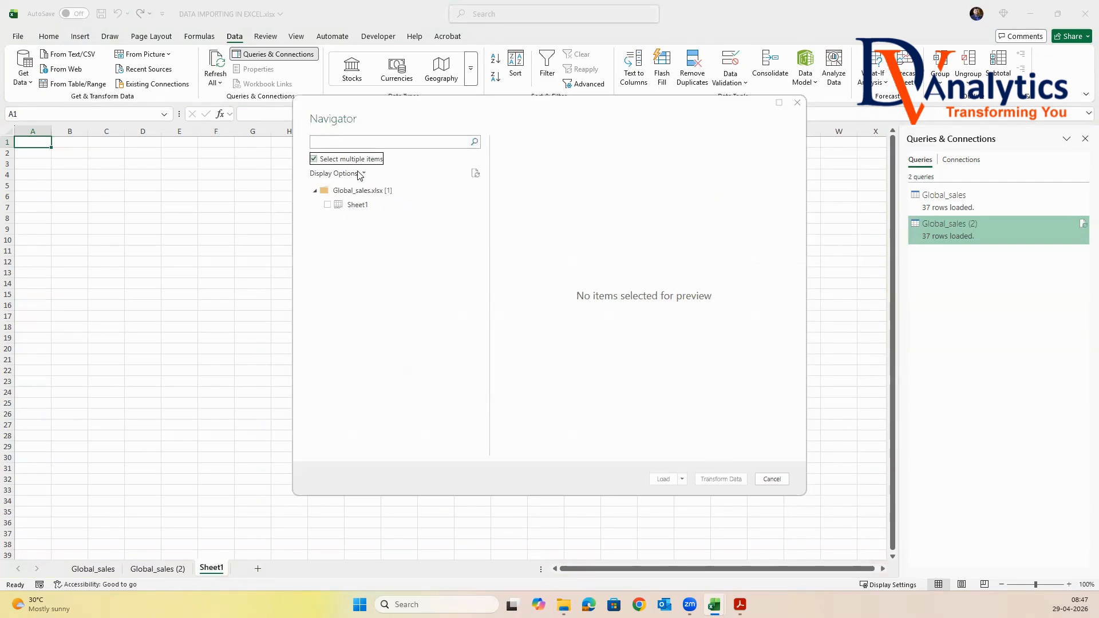
{"action": "left_click", "coordinate": [327, 205]}
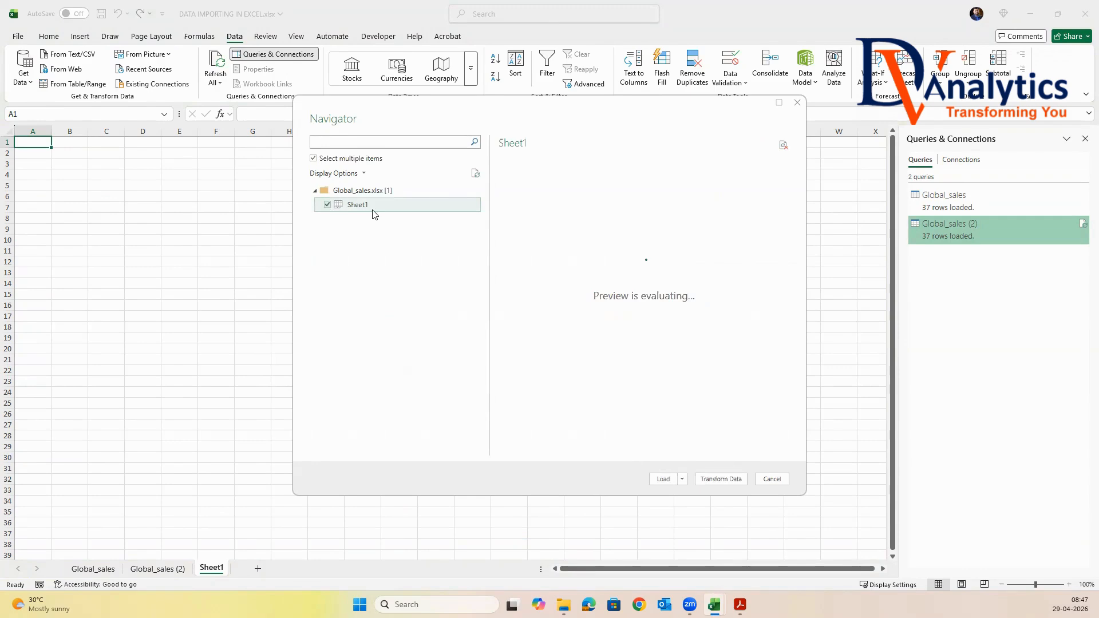
{"action": "left_click", "coordinate": [719, 481]}
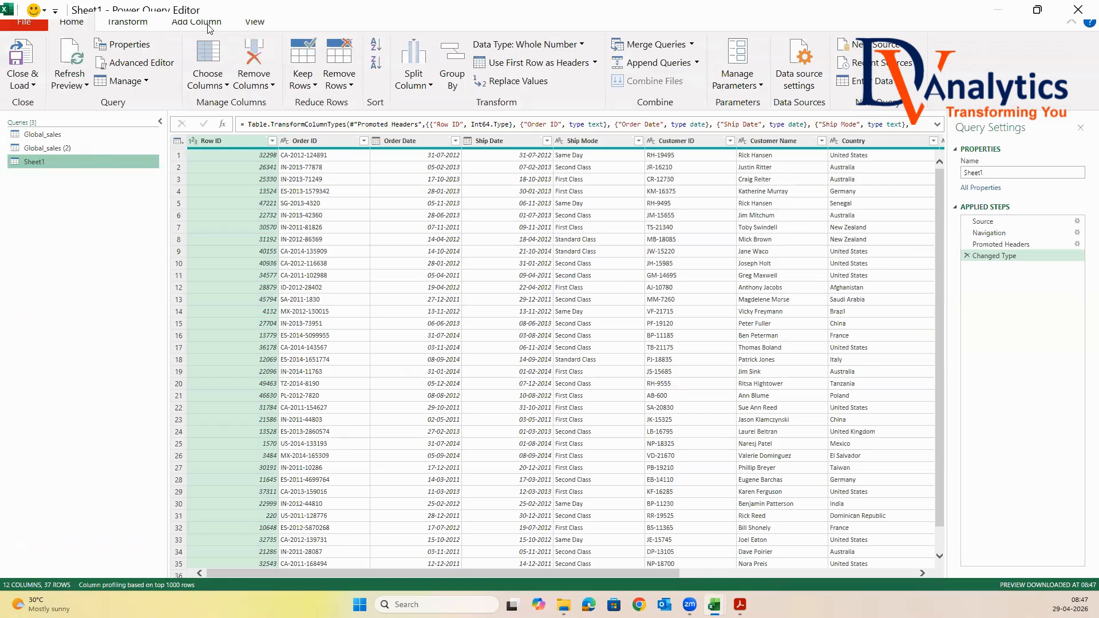
Step: Rename the Sheet1 query as GLOBAL_SALES_V3, and close the query editor by loading the data into the workbook
{"action": "double_click", "coordinate": [997, 174]}
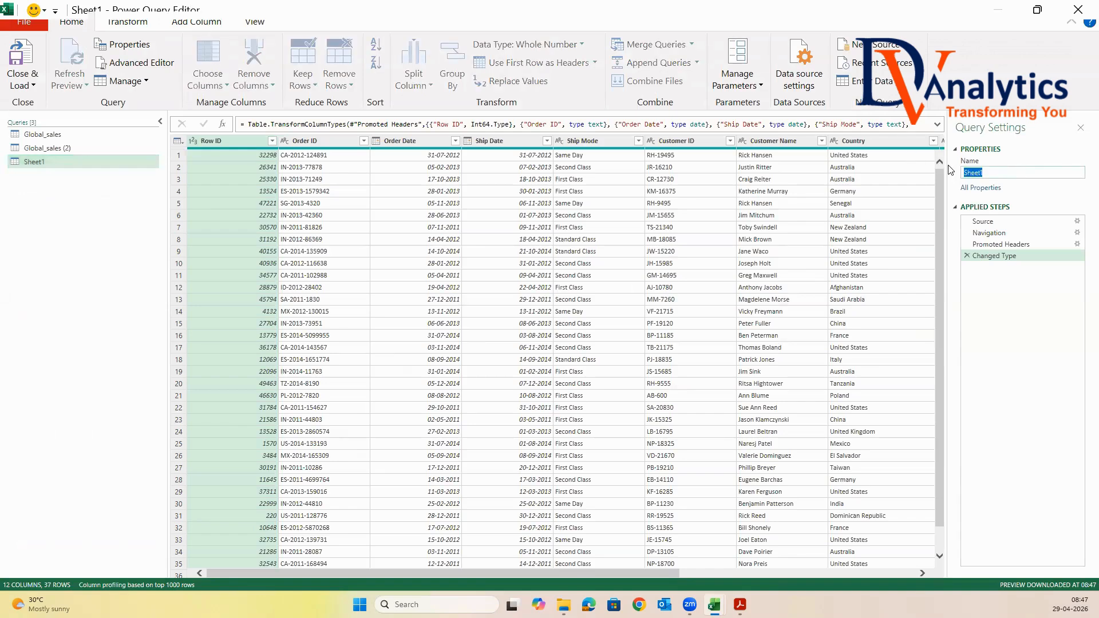
{"action": "type", "text": "GLOBAL_SALES_V3"}
{"action": "key", "text": "Return"}
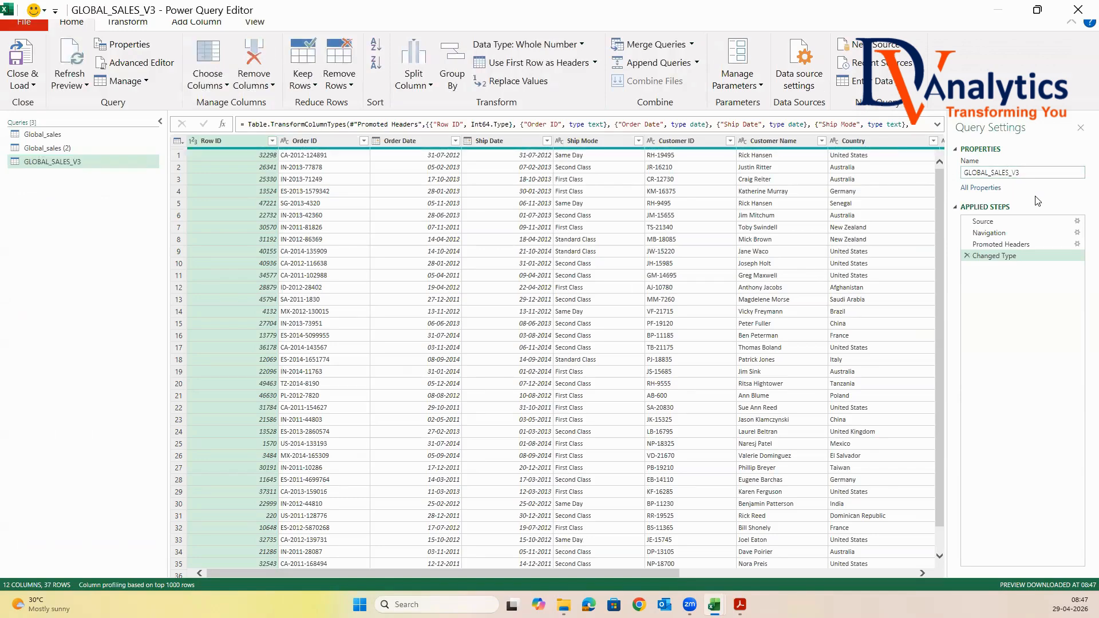
{"action": "left_click", "coordinate": [23, 84]}
{"action": "left_click", "coordinate": [41, 107]}
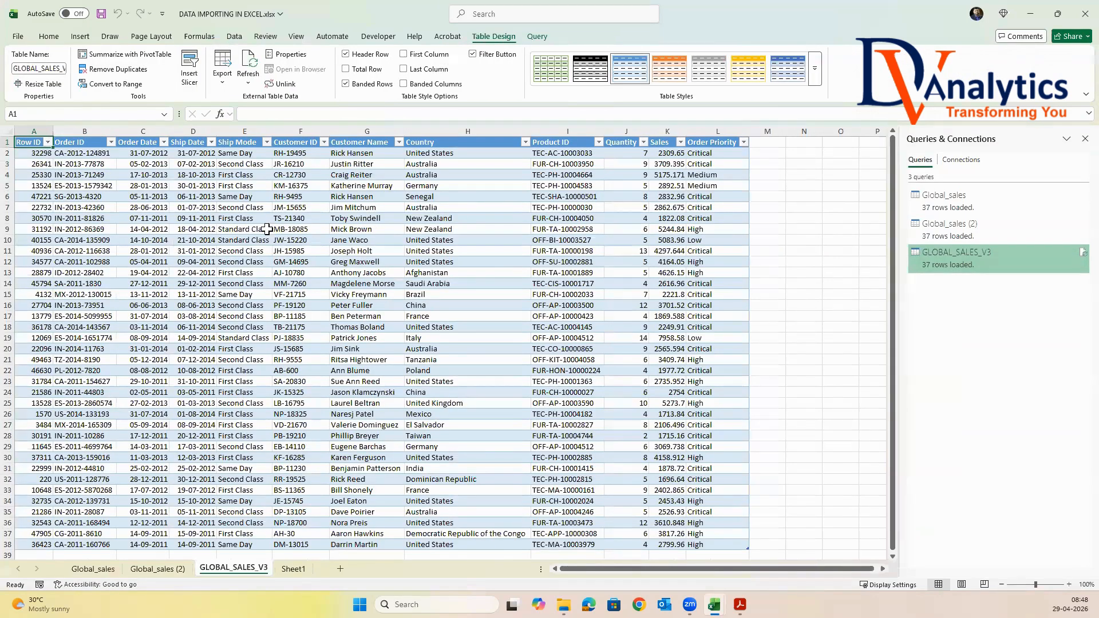
Step: Apply the plain uncoloured Light style to the GLOBAL_SALES_V3 table and remove its filter buttons
{"action": "left_click", "coordinate": [814, 77]}
{"action": "left_click", "coordinate": [564, 91]}
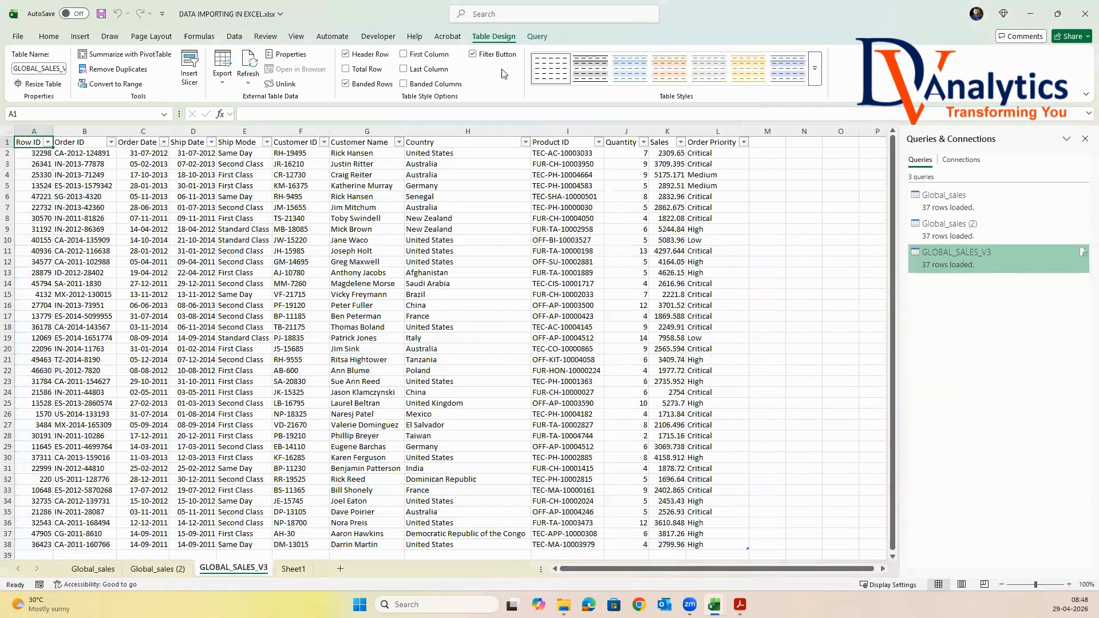
{"action": "left_click", "coordinate": [472, 54]}
{"action": "left_click", "coordinate": [473, 239]}
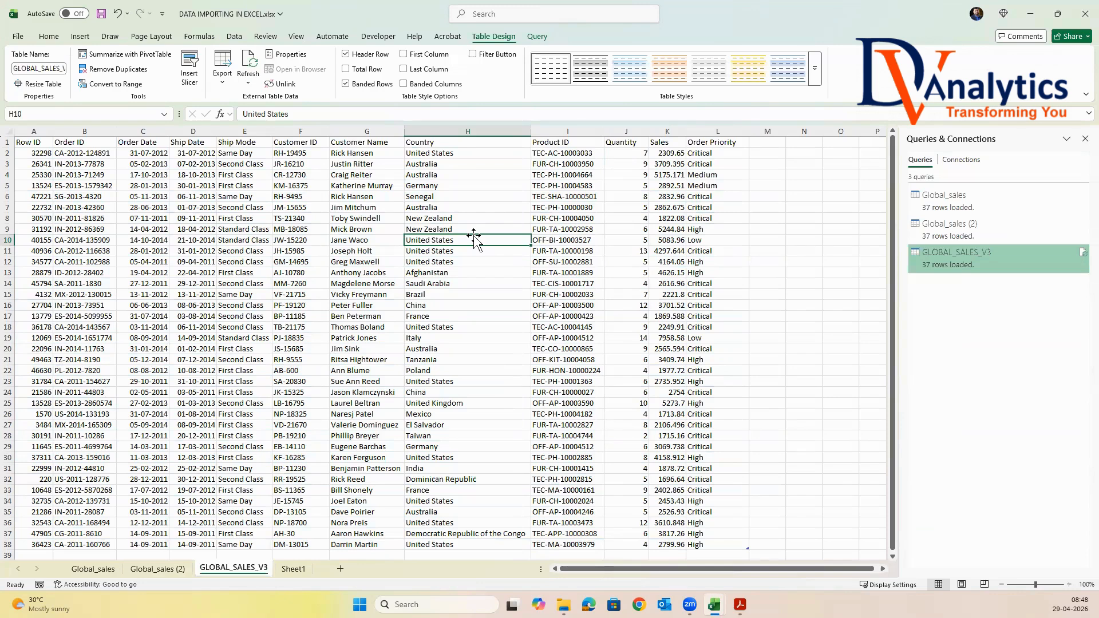
Step: Save and close the DATA IMPORTING IN EXCEL workbook, and minimize the EXCEL SESSION_2 workbook
{"action": "left_click", "coordinate": [472, 337]}
{"action": "key", "text": "ctrl+s"}
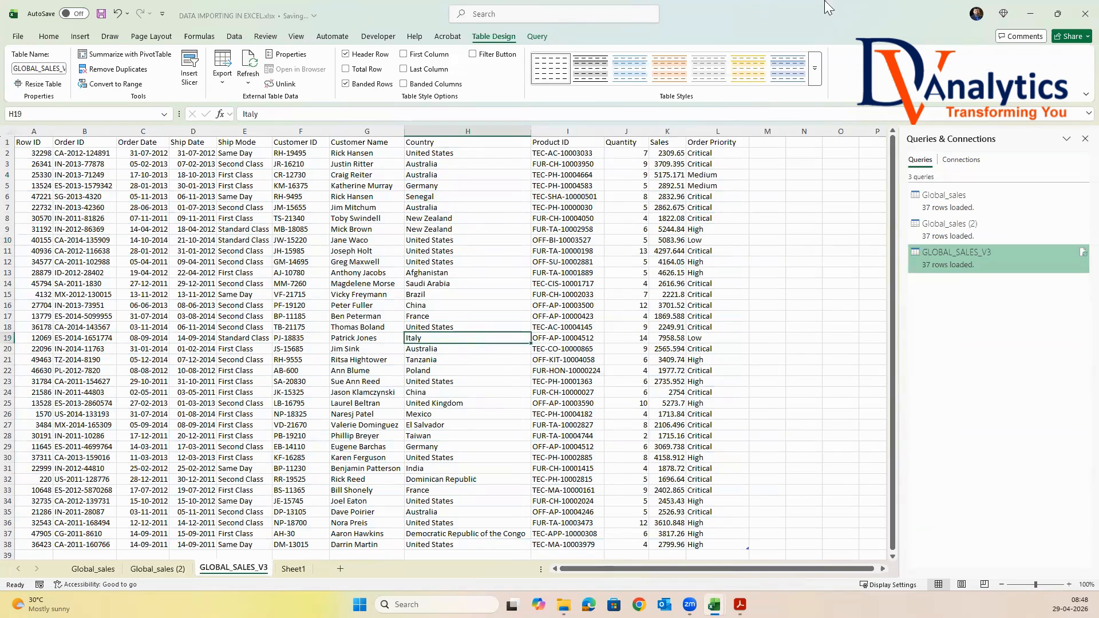
{"action": "left_click", "coordinate": [1085, 13]}
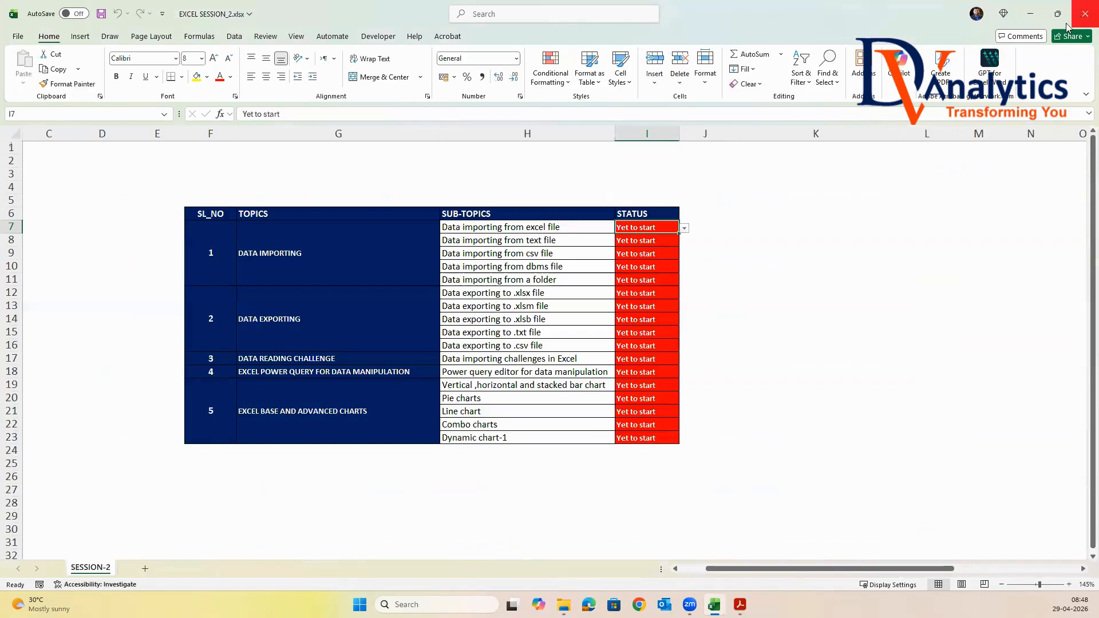
{"action": "left_click", "coordinate": [1029, 13]}
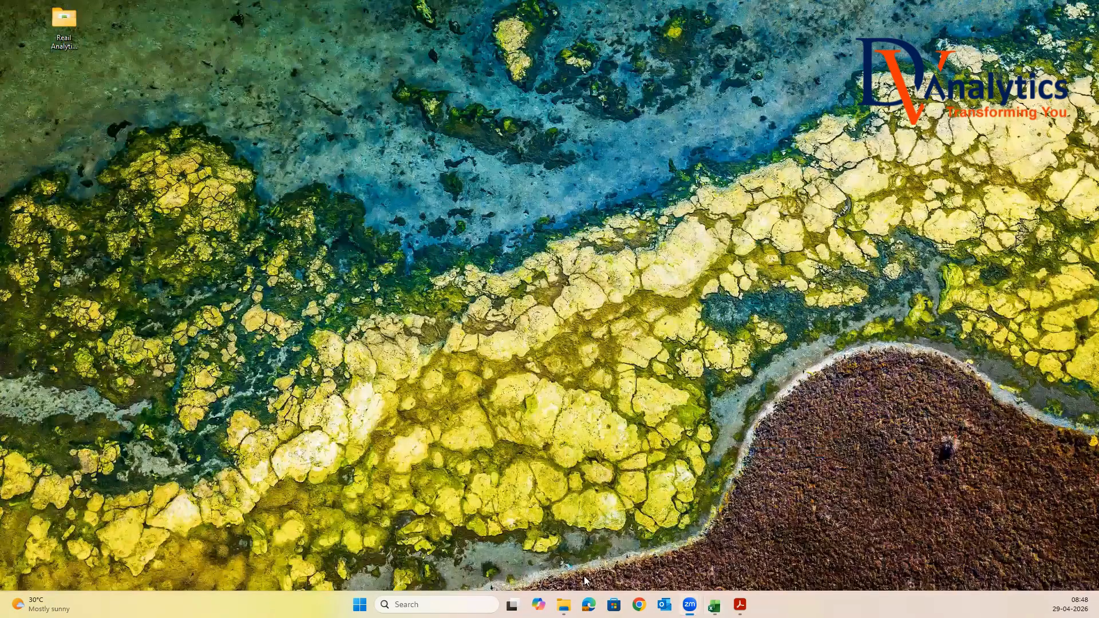
Step: In File Explorer, copy the a2.Importing Data Test folder from Session-2's a2.Raw data folder into a3.Class files
{"action": "left_click", "coordinate": [564, 604]}
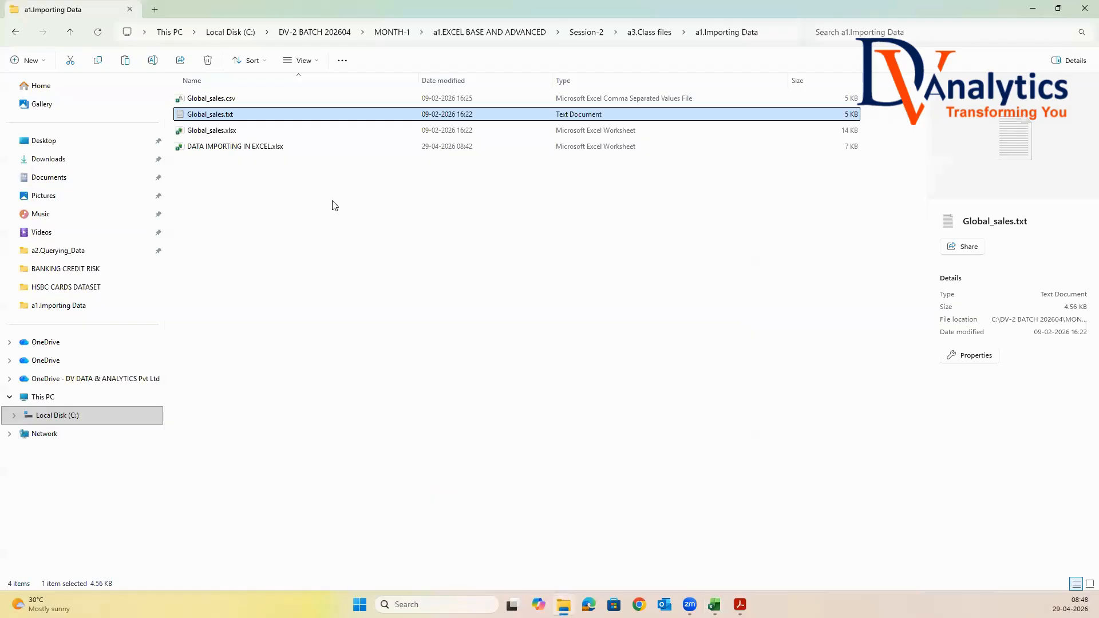
{"action": "left_click", "coordinate": [651, 33]}
{"action": "left_click", "coordinate": [586, 32]}
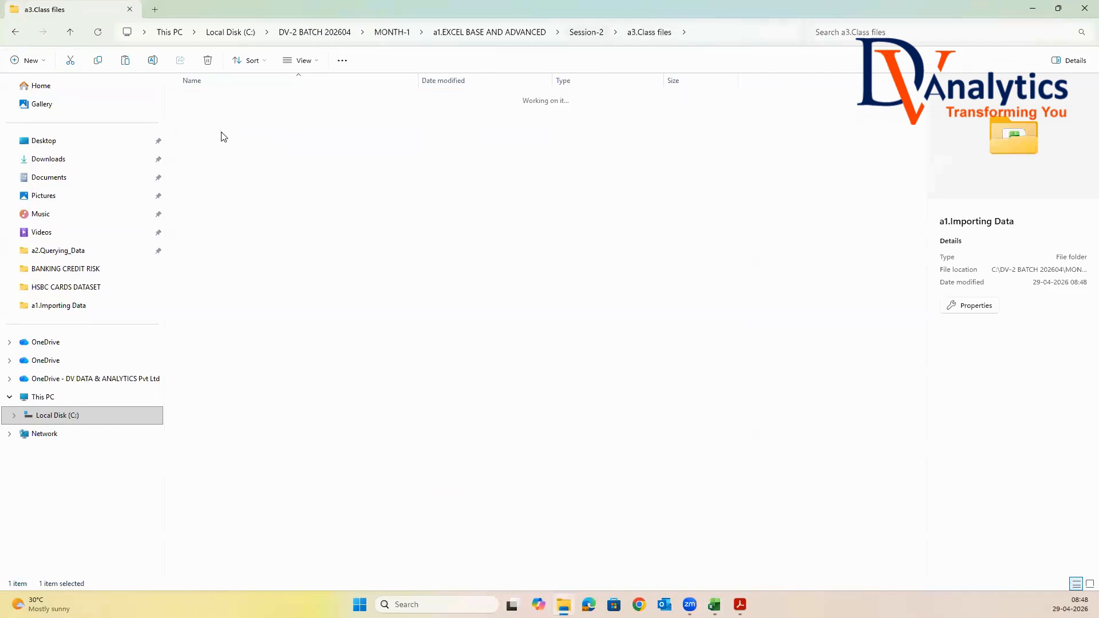
{"action": "double_click", "coordinate": [200, 116]}
{"action": "left_click", "coordinate": [226, 130]}
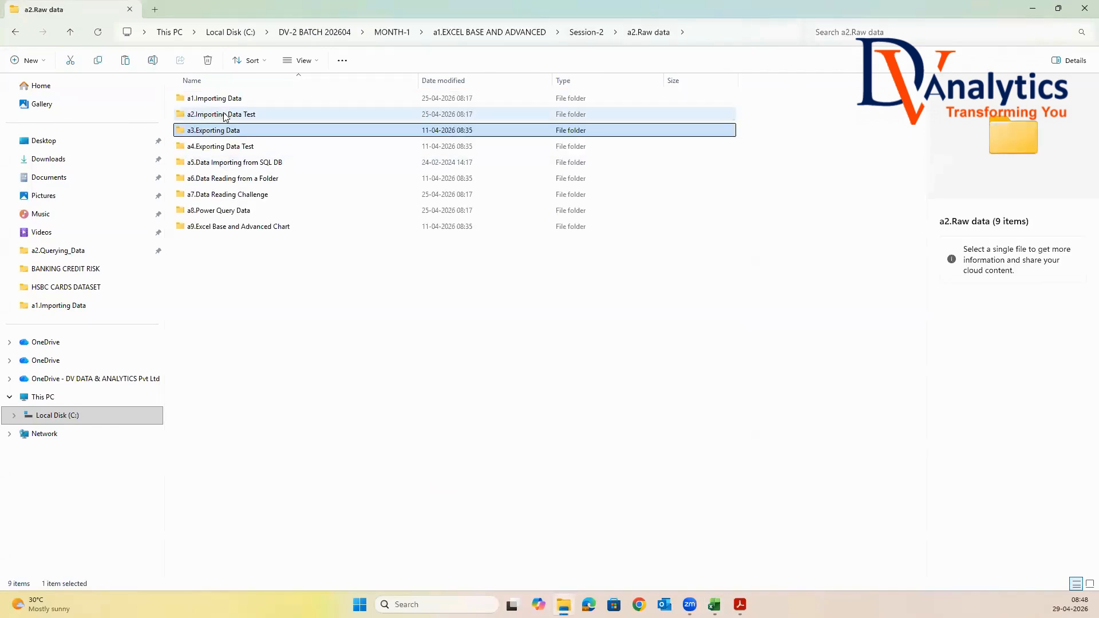
{"action": "left_click", "coordinate": [225, 114]}
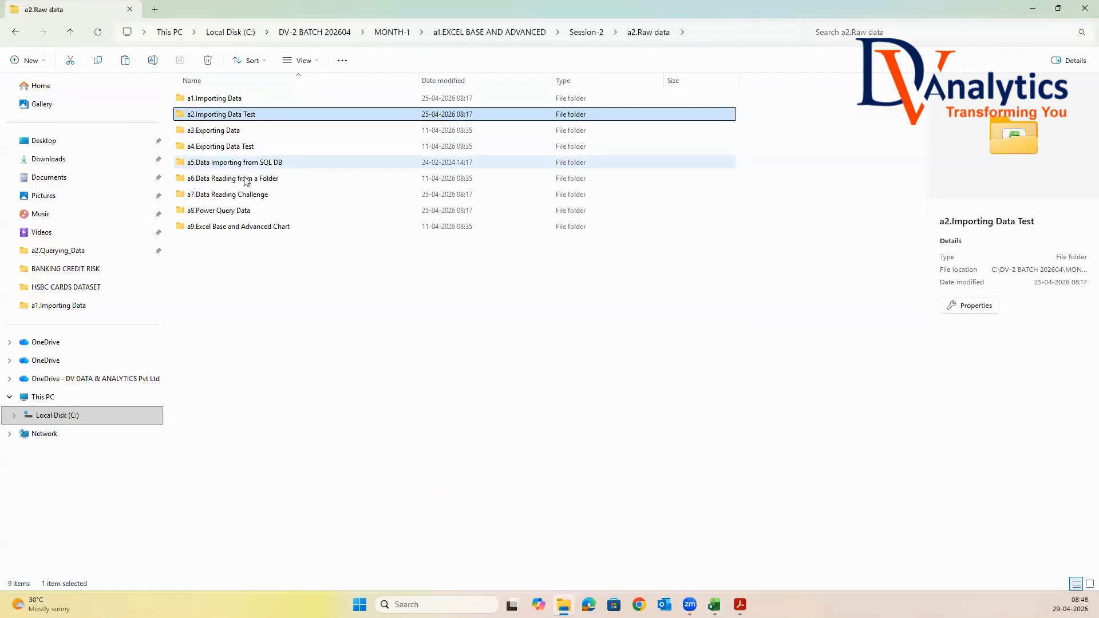
{"action": "left_click", "coordinate": [586, 32]}
{"action": "double_click", "coordinate": [224, 133]}
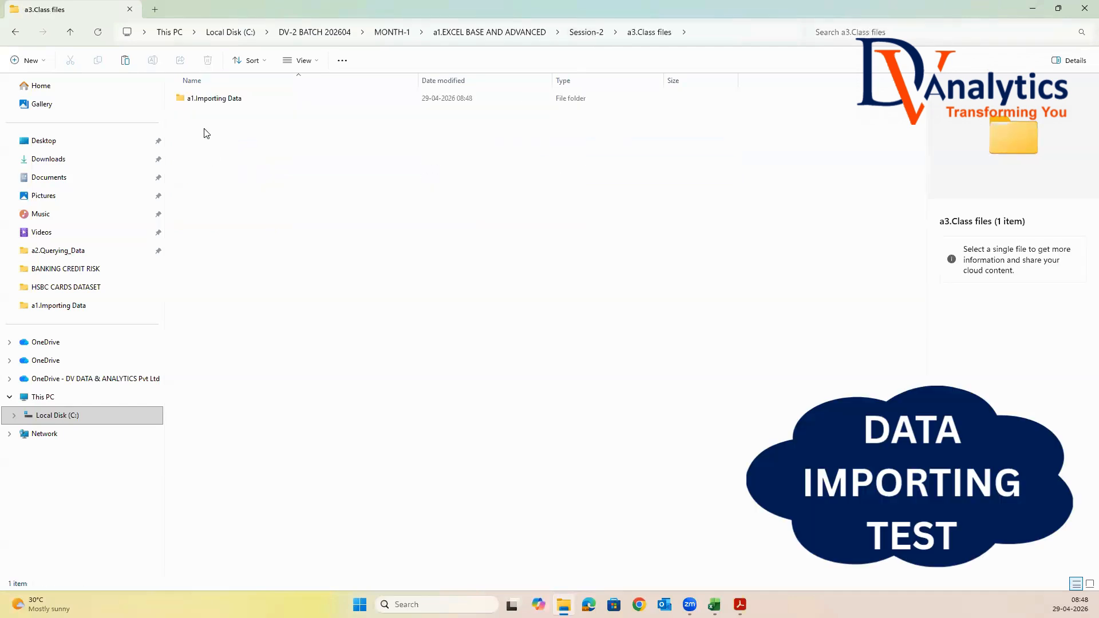
{"action": "right_click", "coordinate": [204, 133]}
{"action": "left_click", "coordinate": [223, 153]}
{"action": "left_click", "coordinate": [235, 137]}
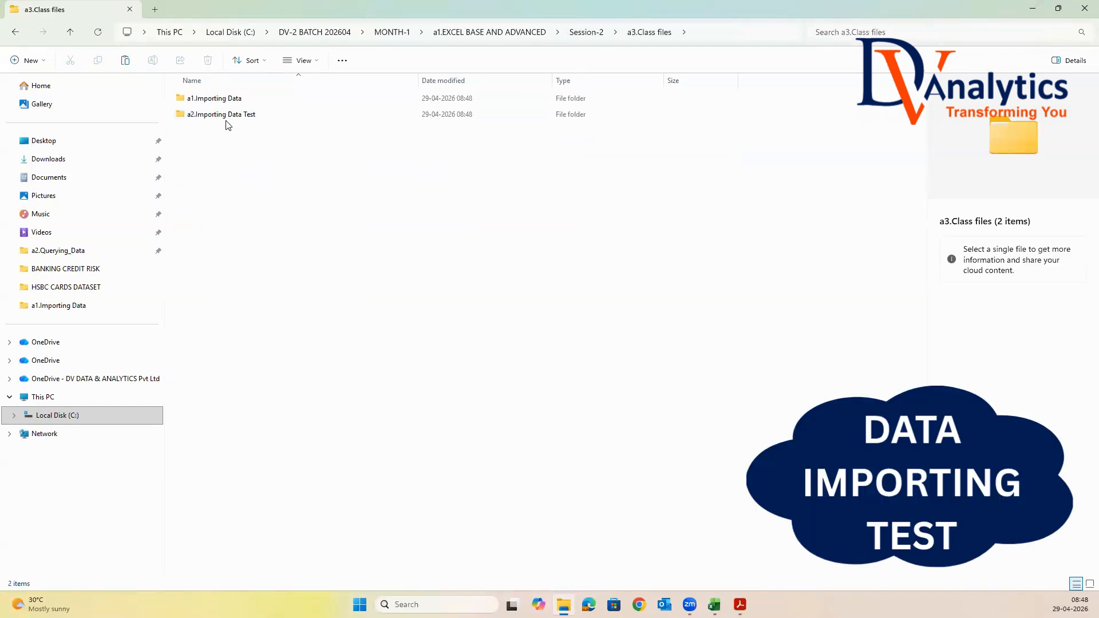
Step: Open Med_Sales.txt from the copied a2.Importing Data Test folder, examine its columns and delimiter, and close it
{"action": "double_click", "coordinate": [227, 116]}
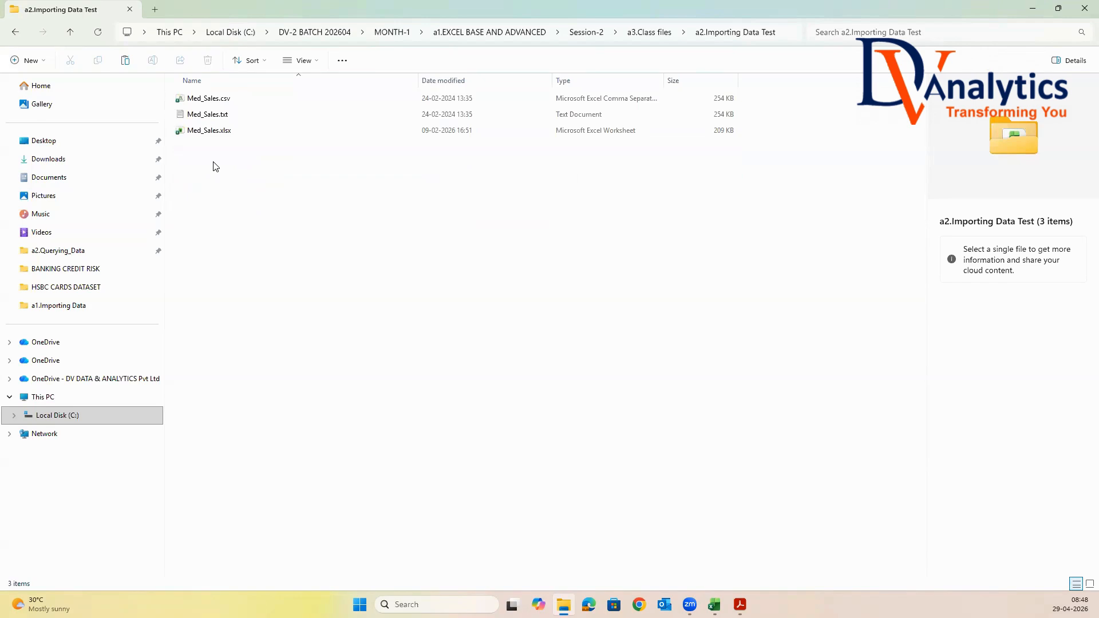
{"action": "double_click", "coordinate": [217, 116]}
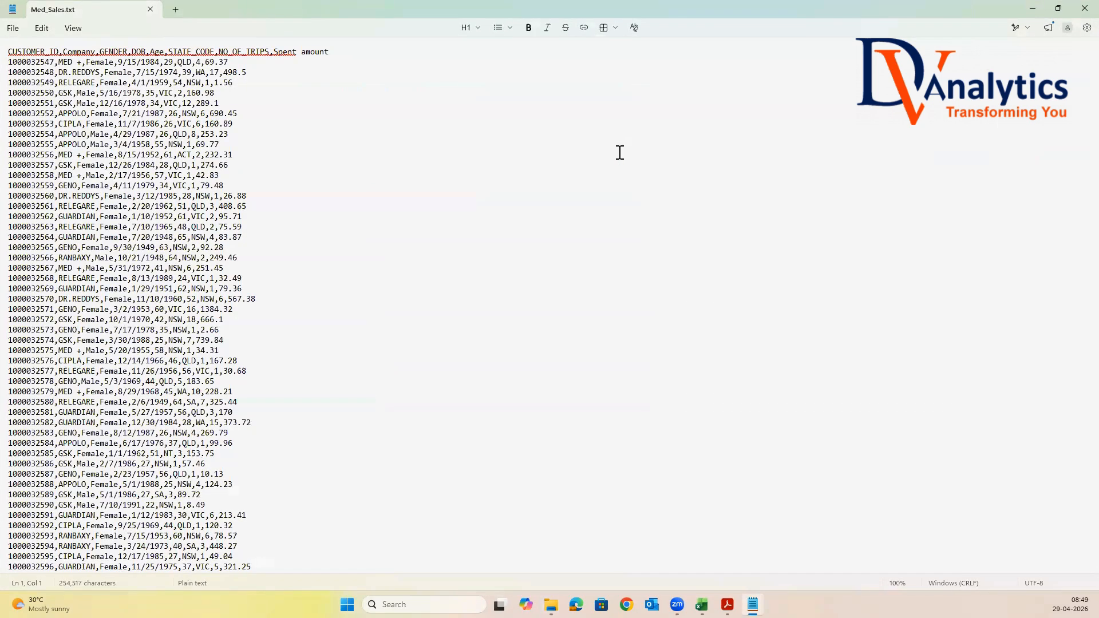
{"action": "left_click", "coordinate": [1084, 10]}
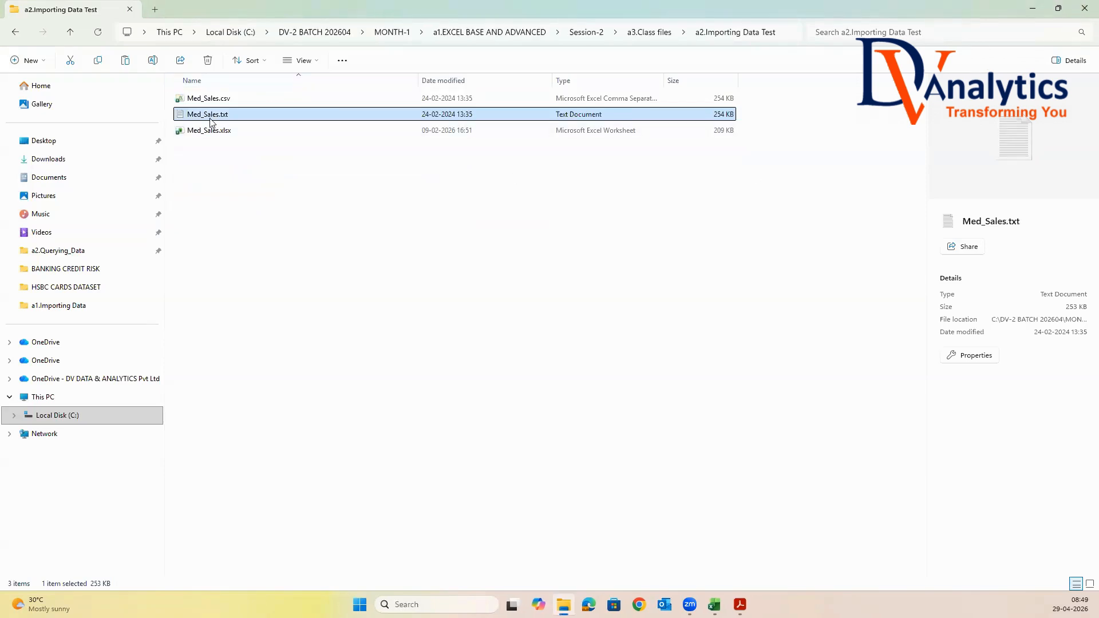
{"action": "left_click", "coordinate": [227, 229]}
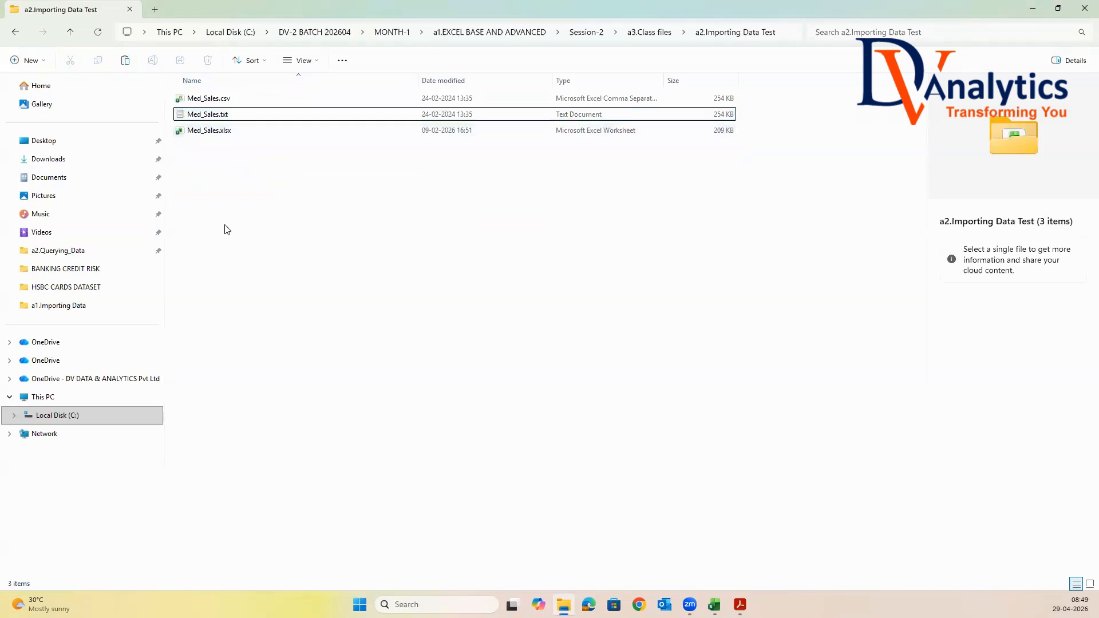
Step: Create a new Microsoft Excel Worksheet named DATA IMPORTING IN EXCEL in the a2.Importing Data Test folder
{"action": "right_click", "coordinate": [240, 185]}
{"action": "mouse_move", "coordinate": [277, 306]}
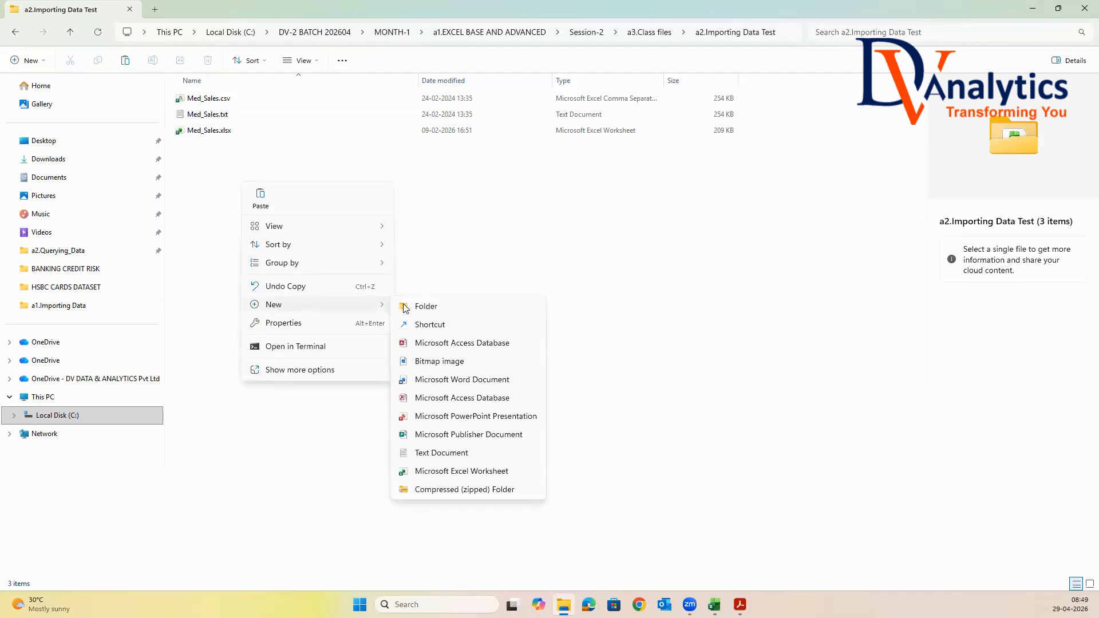
{"action": "left_click", "coordinate": [461, 472]}
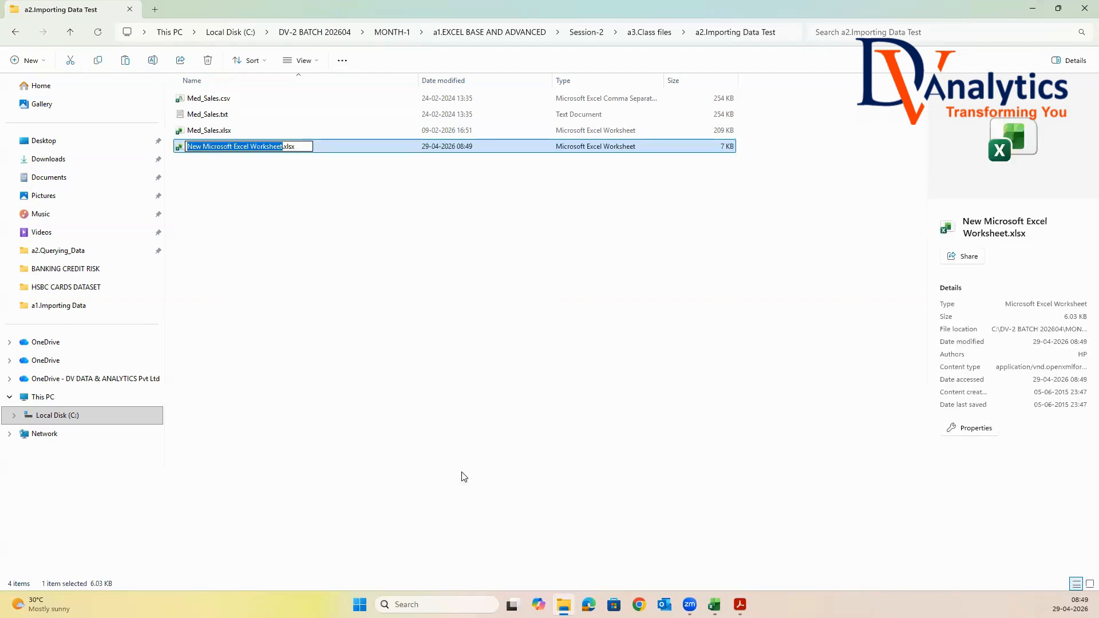
{"action": "type", "text": "DATA IMPO"}
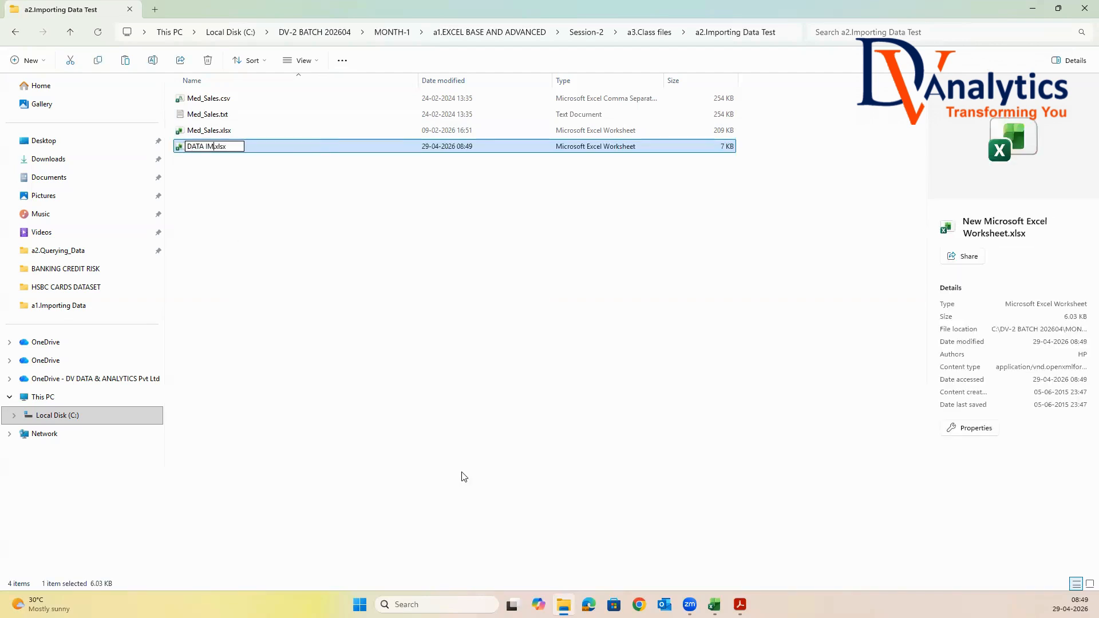
{"action": "type", "text": "RTING IN EXCEL"}
{"action": "left_click", "coordinate": [425, 337]}
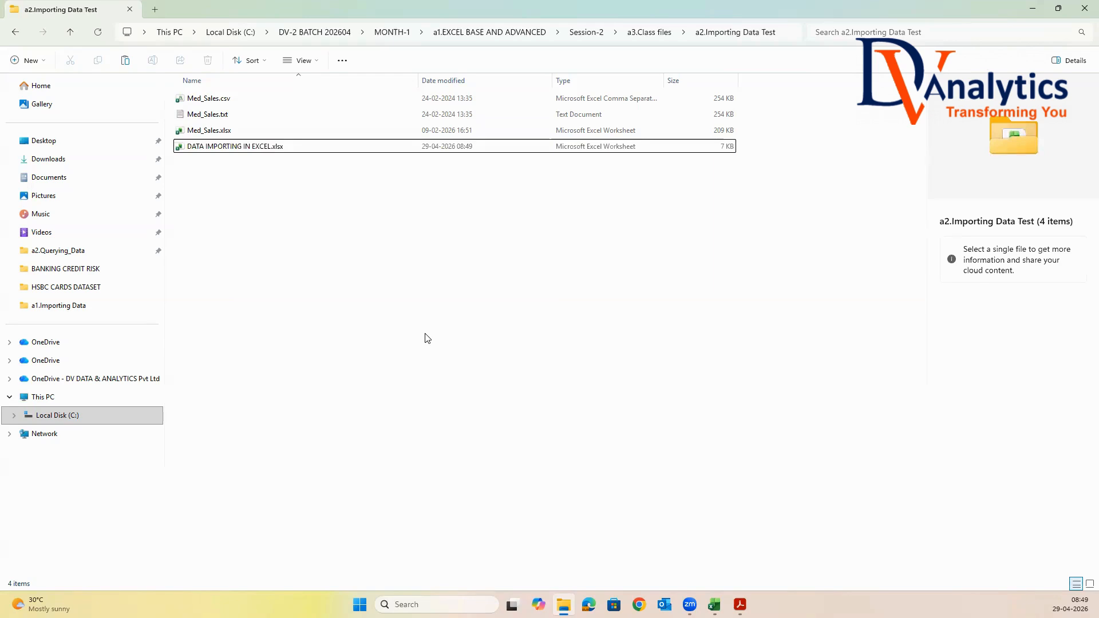
Step: Open the DATA IMPORTING IN EXCEL workbook and load Med_Sales.txt from the a2.Importing Data Test folder, keeping the Comma delimiter
{"action": "double_click", "coordinate": [249, 150]}
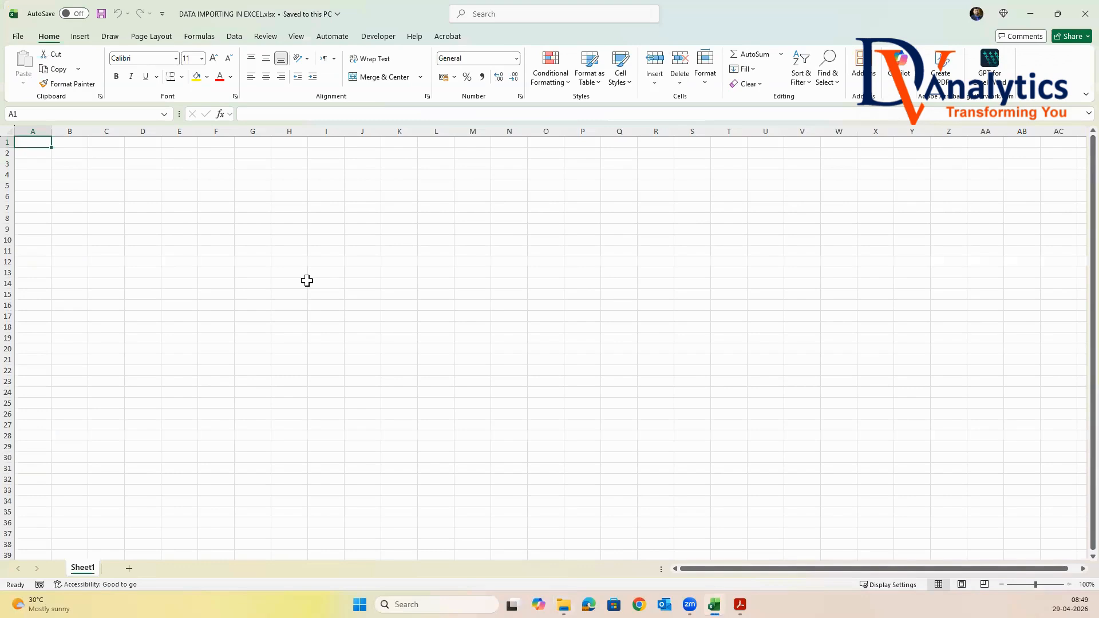
{"action": "left_click", "coordinate": [235, 38]}
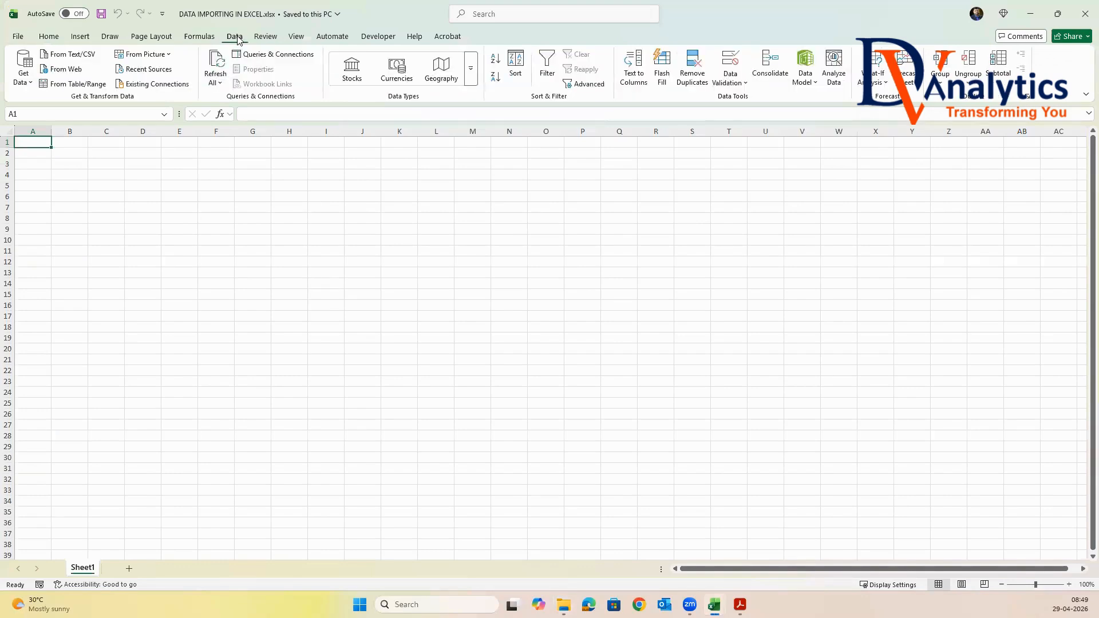
{"action": "left_click", "coordinate": [20, 82]}
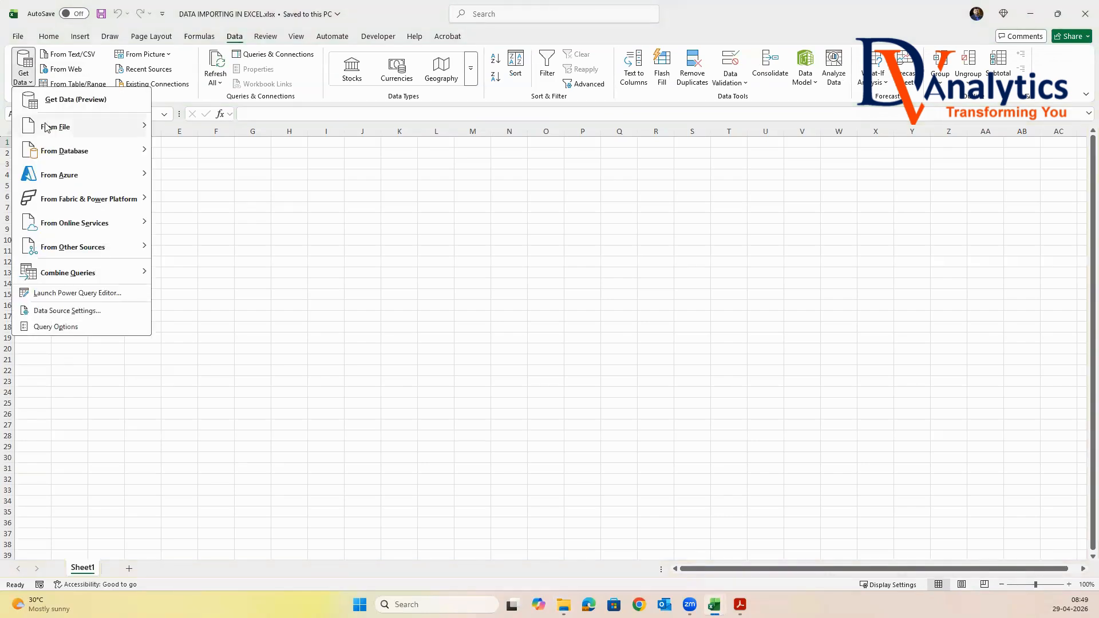
{"action": "mouse_move", "coordinate": [47, 127]}
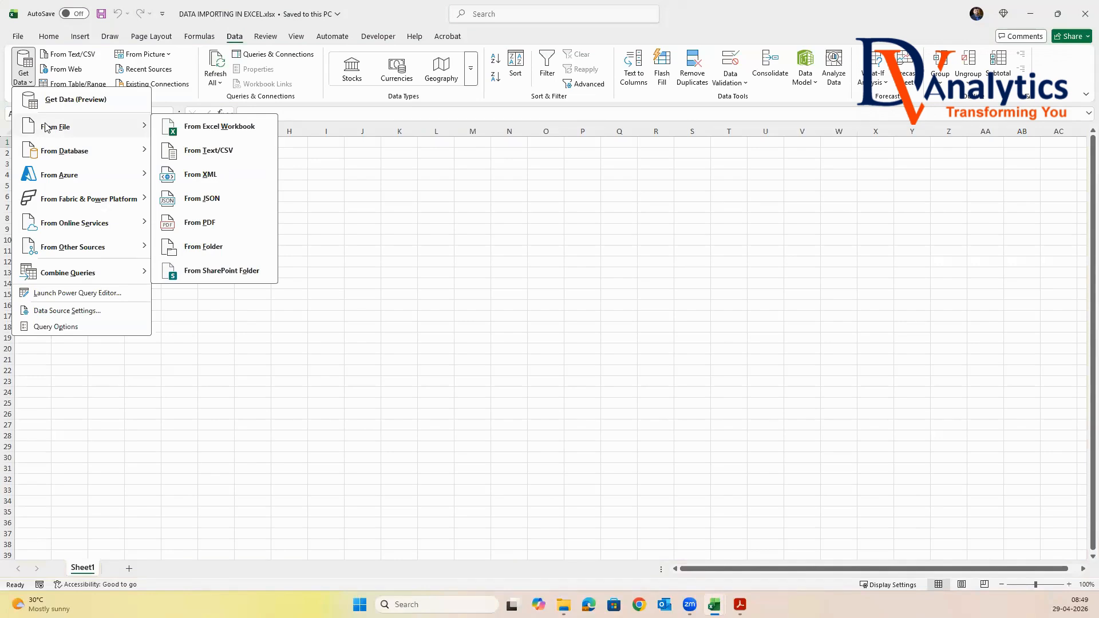
{"action": "left_click", "coordinate": [227, 152]}
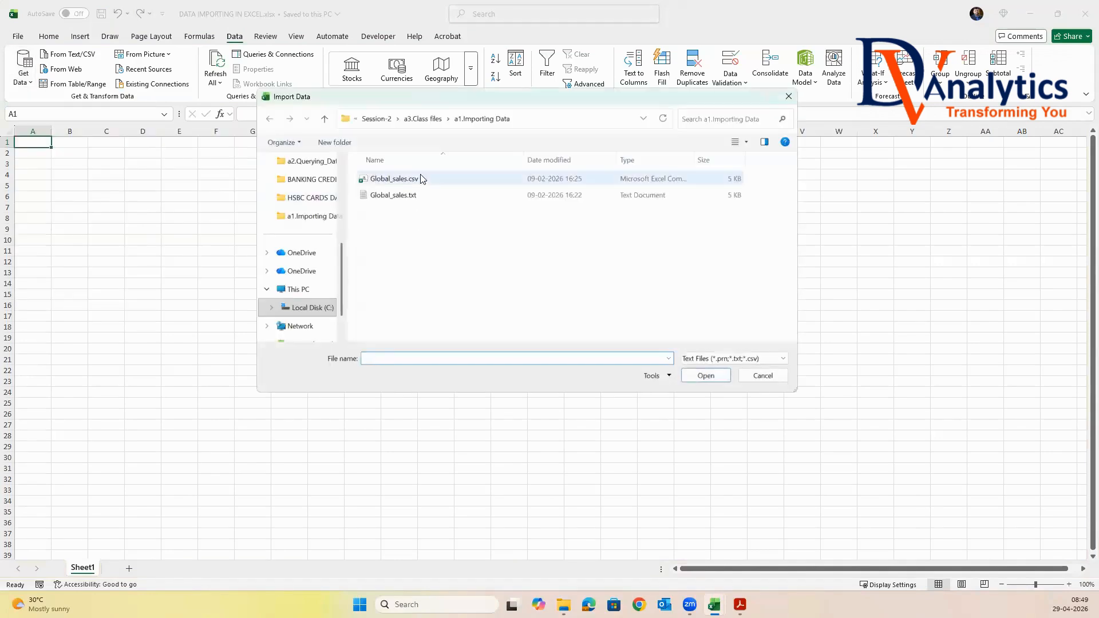
{"action": "left_click", "coordinate": [423, 118]}
{"action": "left_click", "coordinate": [416, 197]}
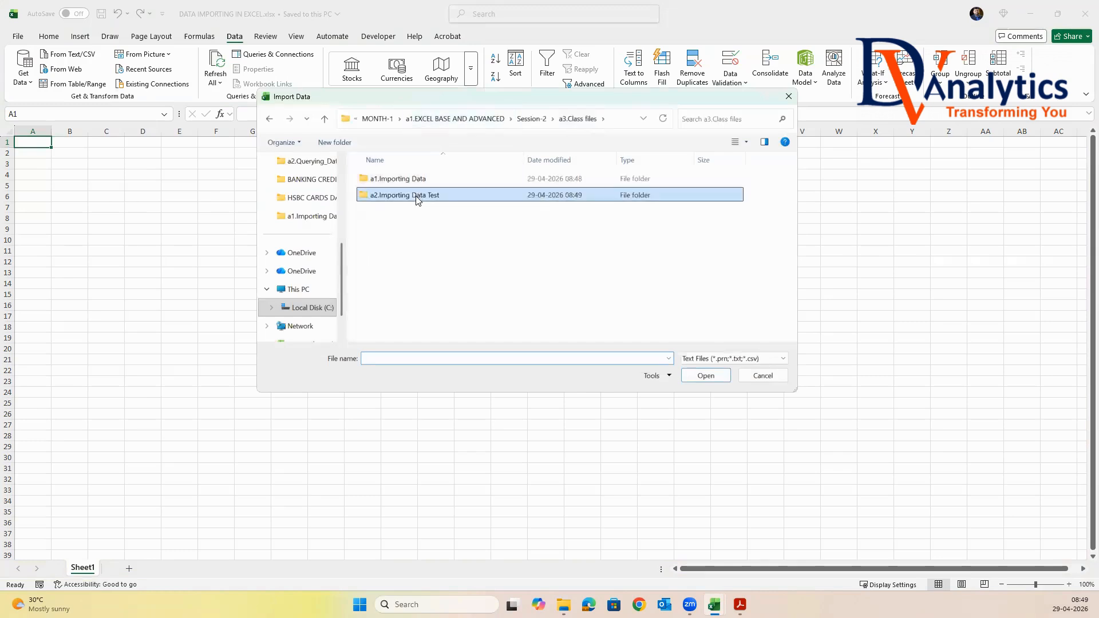
{"action": "double_click", "coordinate": [416, 196]}
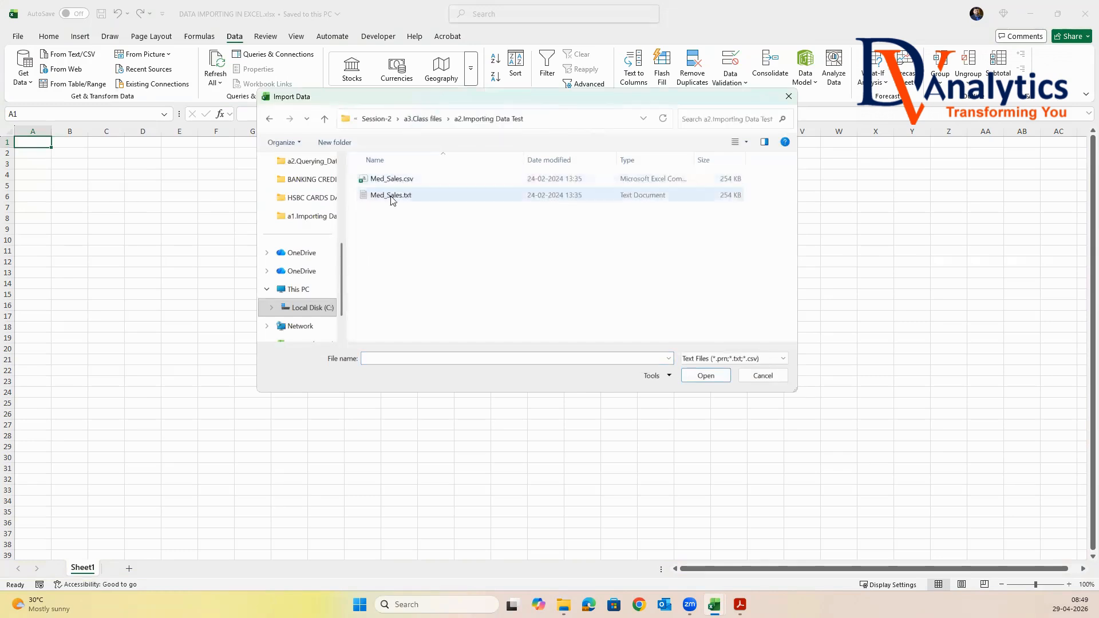
{"action": "left_click", "coordinate": [401, 196]}
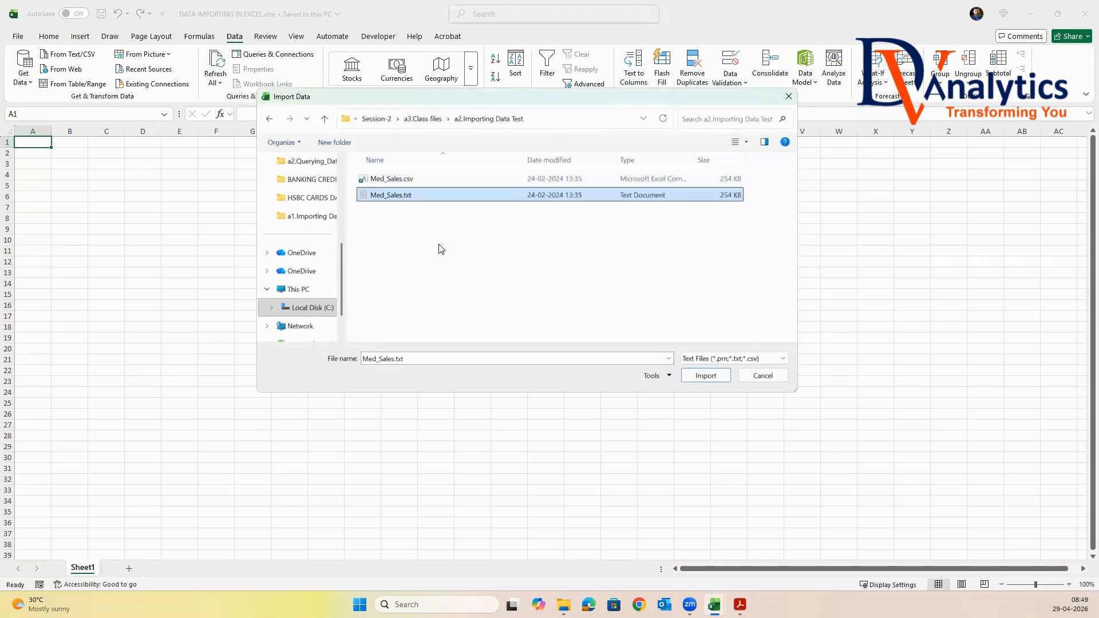
{"action": "left_click", "coordinate": [706, 375]}
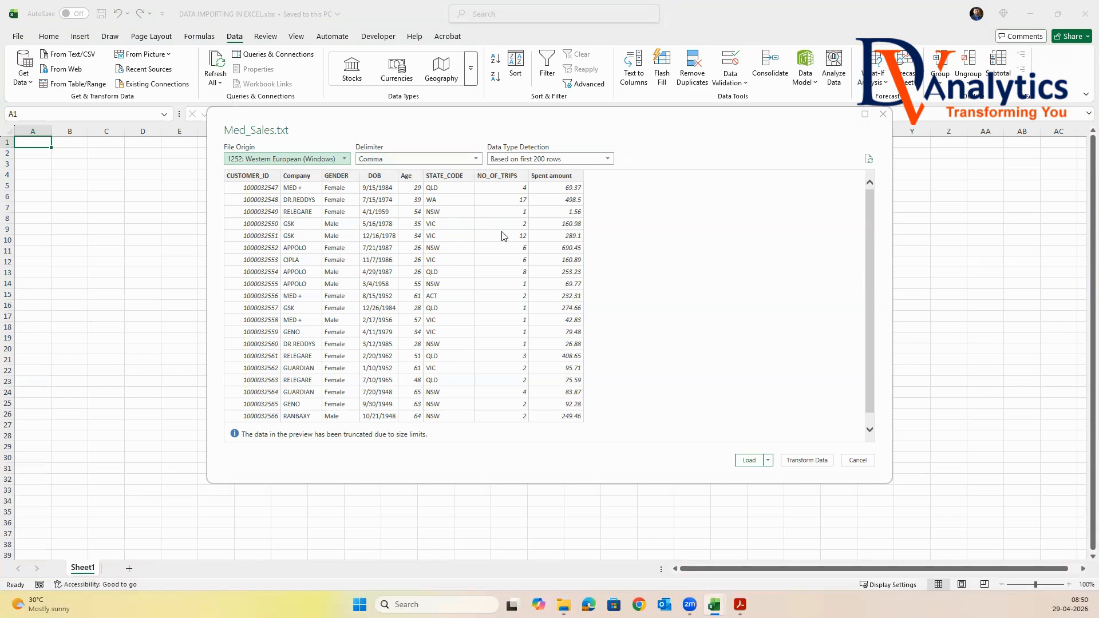
{"action": "left_click", "coordinate": [752, 461]}
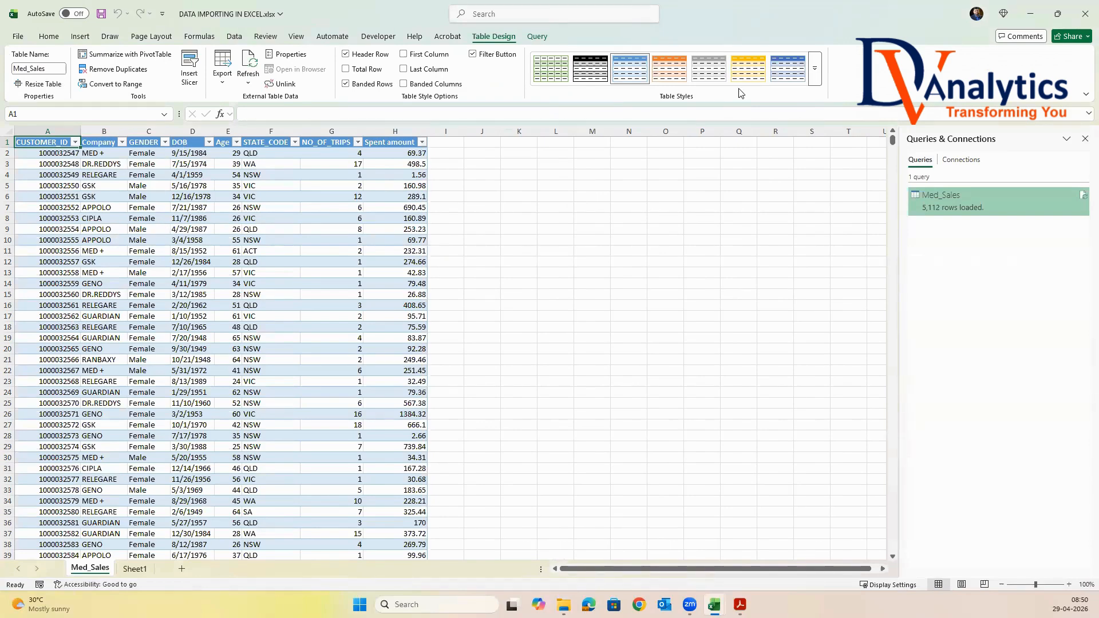
Step: Apply the plain None table style to the table imported from Med_Sales.txt and turn off its filter buttons
{"action": "left_click", "coordinate": [814, 68]}
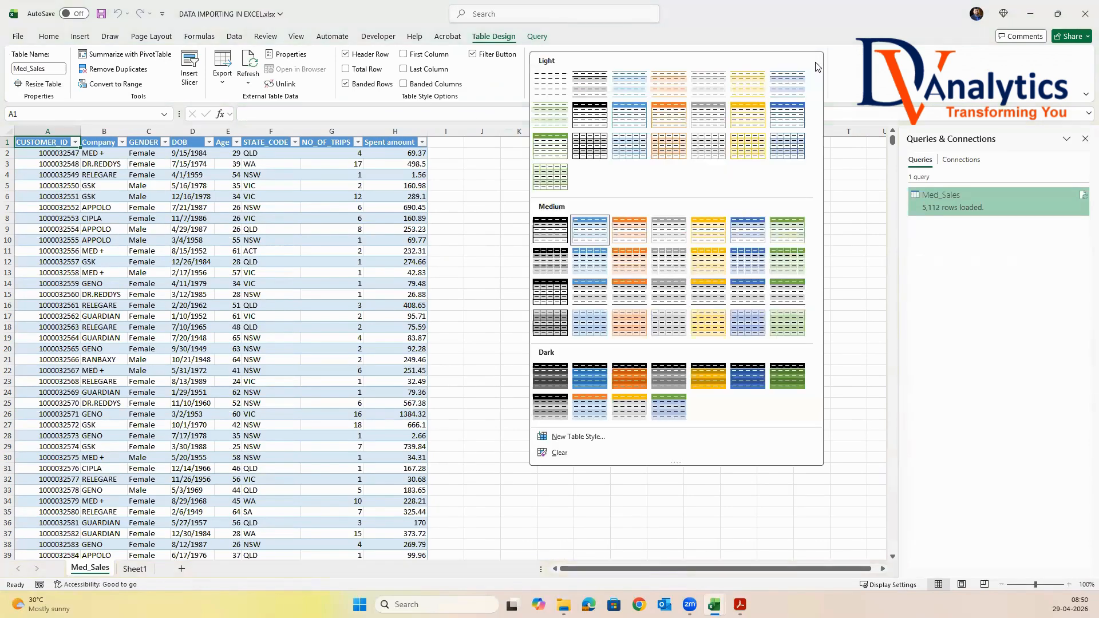
{"action": "left_click", "coordinate": [550, 85]}
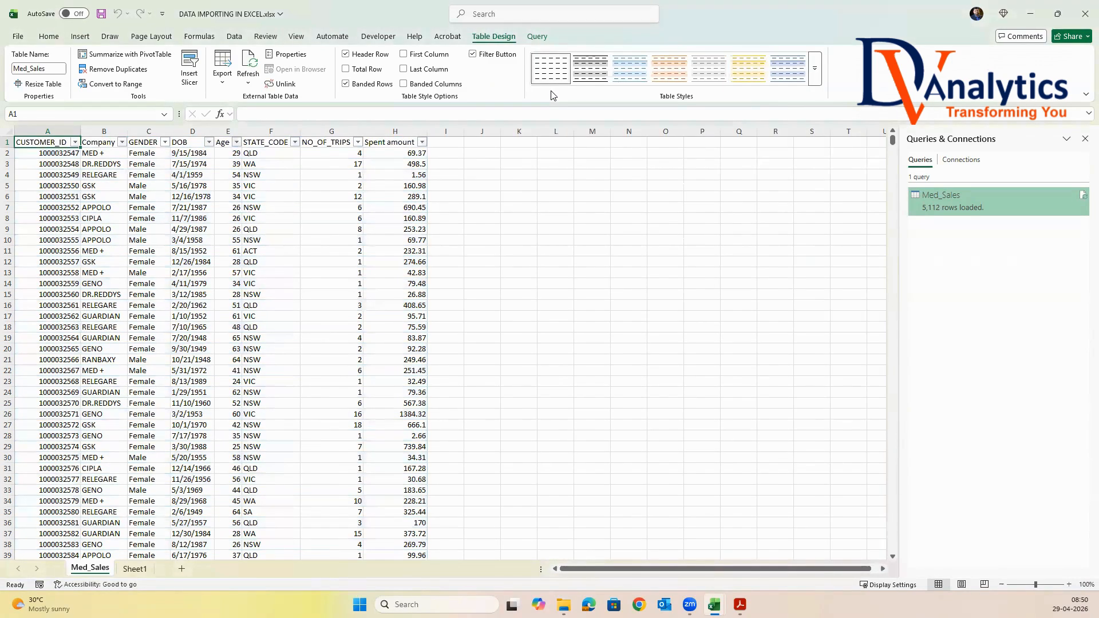
{"action": "left_click", "coordinate": [472, 53]}
{"action": "left_click", "coordinate": [356, 229]}
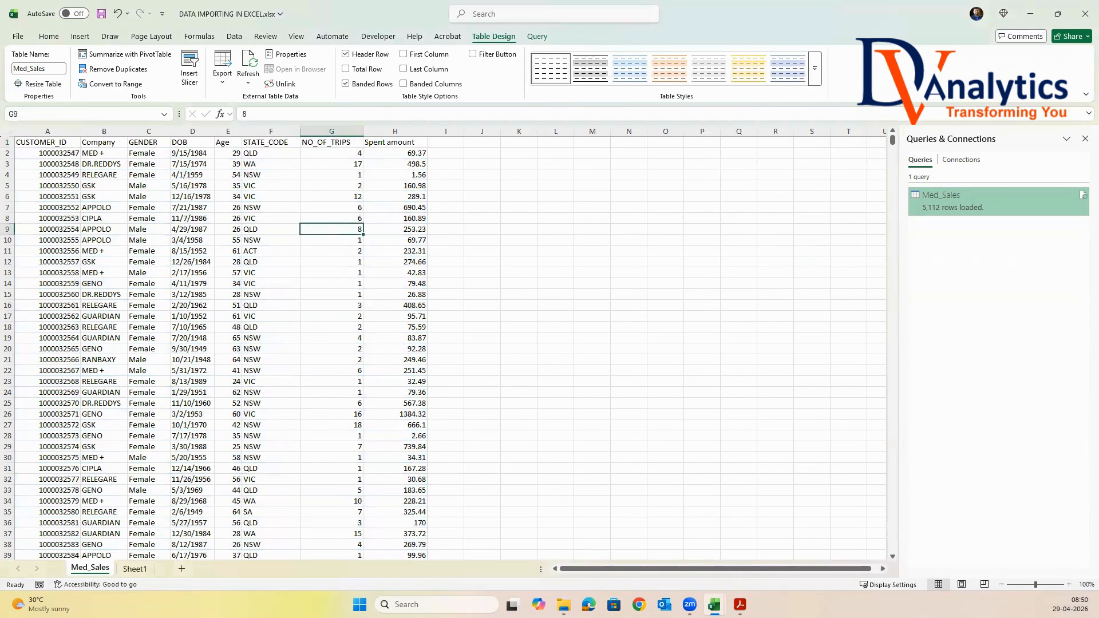
Step: From Sheet1, import Med_Sales.csv from the a2.Importing Data Test folder with the Comma delimiter and load it
{"action": "left_click", "coordinate": [135, 568]}
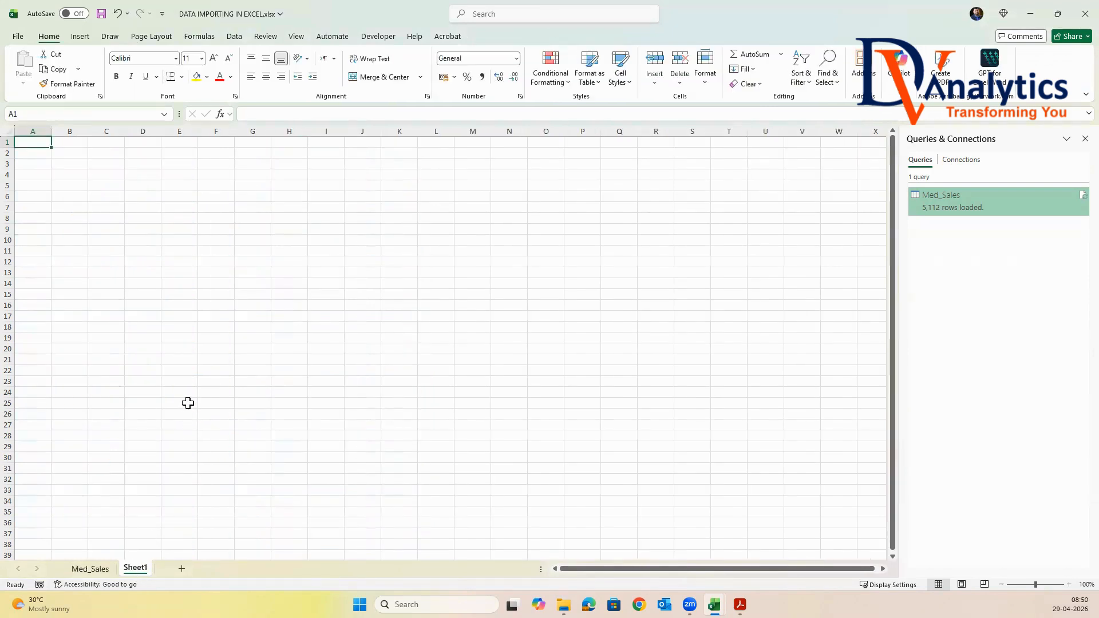
{"action": "left_click", "coordinate": [233, 38]}
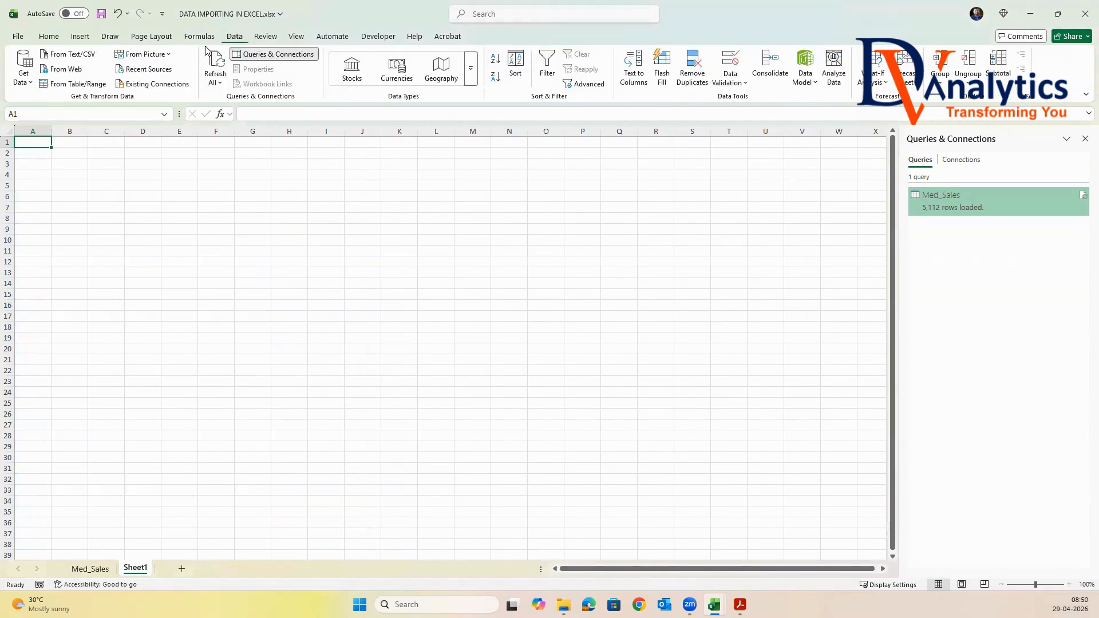
{"action": "left_click", "coordinate": [25, 78]}
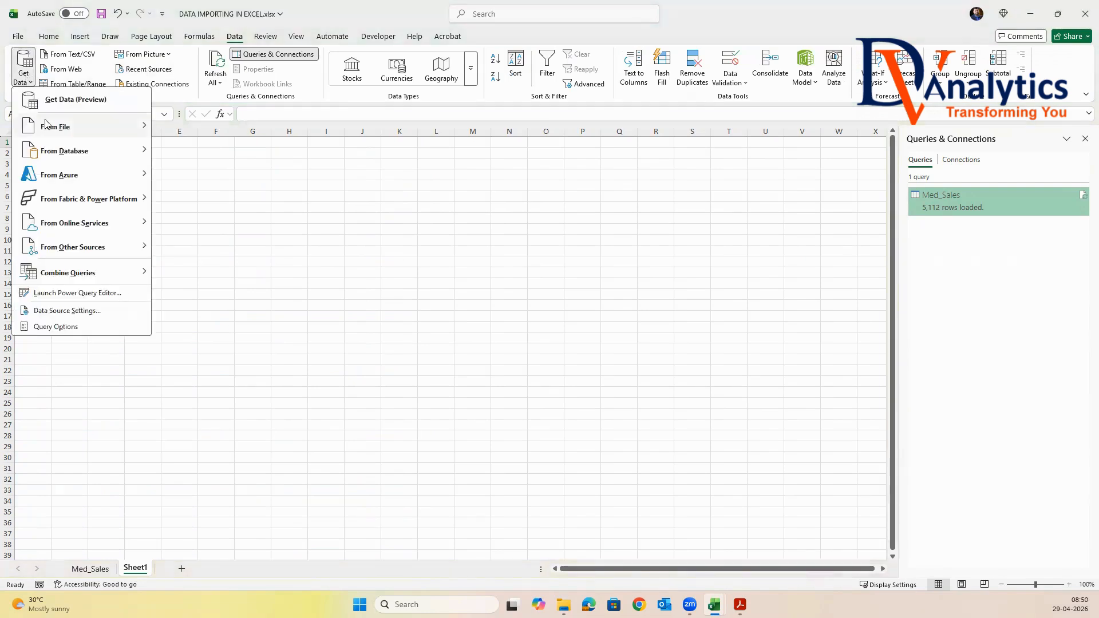
{"action": "mouse_move", "coordinate": [56, 125]}
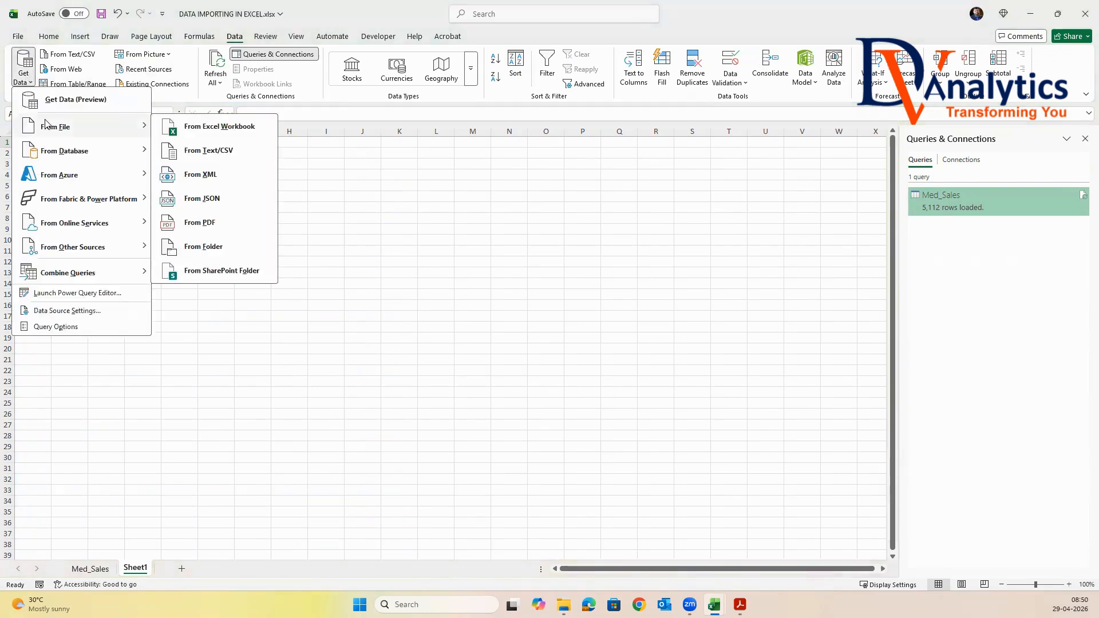
{"action": "left_click", "coordinate": [198, 154]}
{"action": "left_click", "coordinate": [390, 181]}
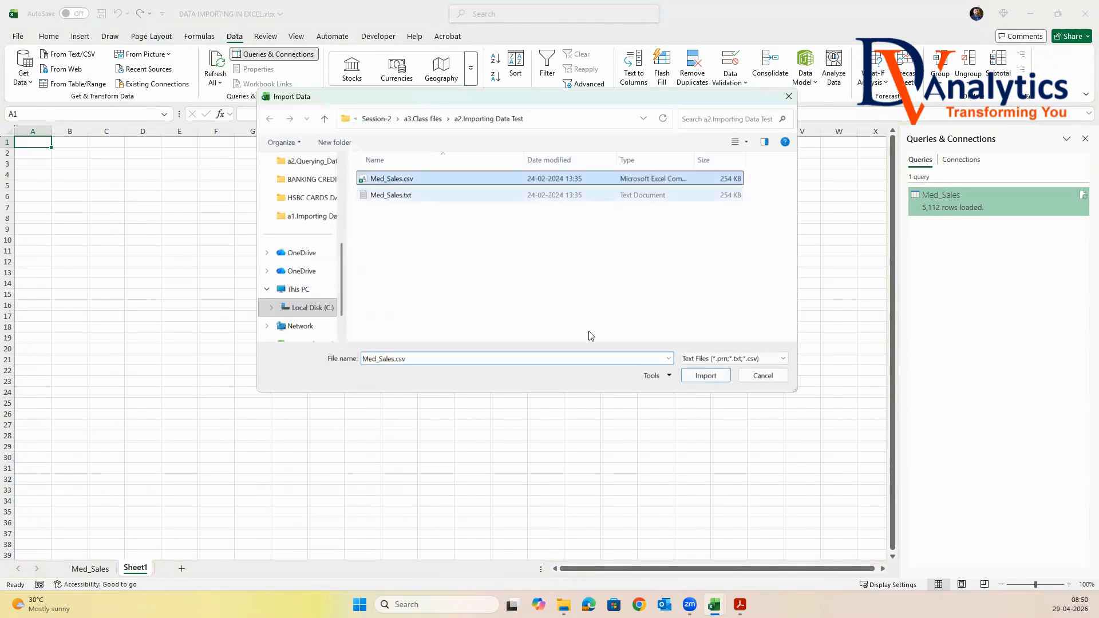
{"action": "left_click", "coordinate": [709, 376]}
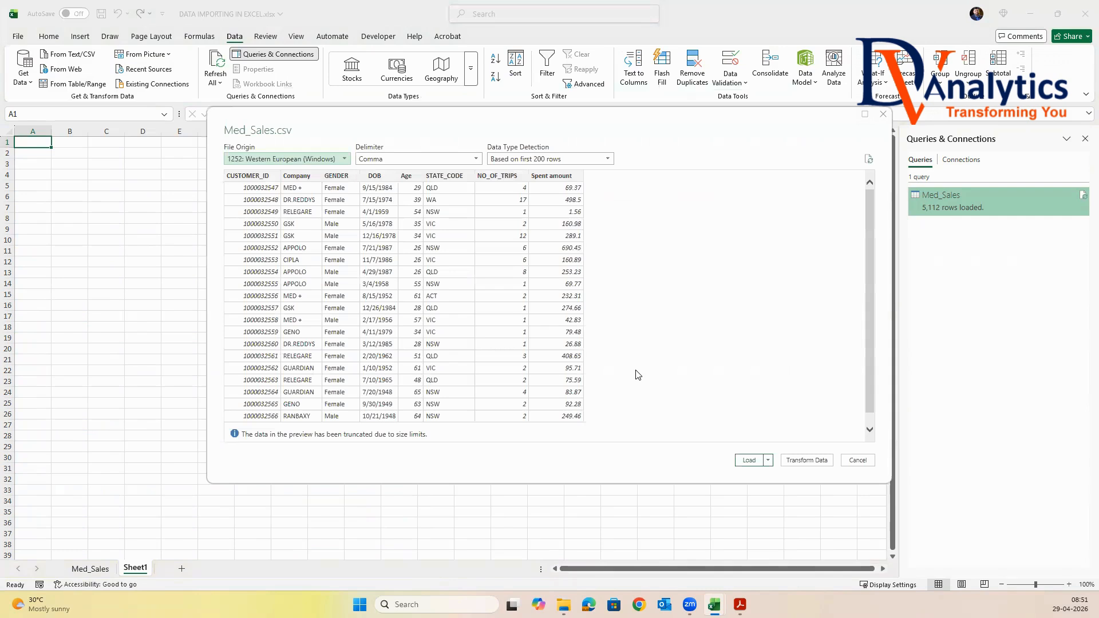
{"action": "left_click", "coordinate": [749, 460]}
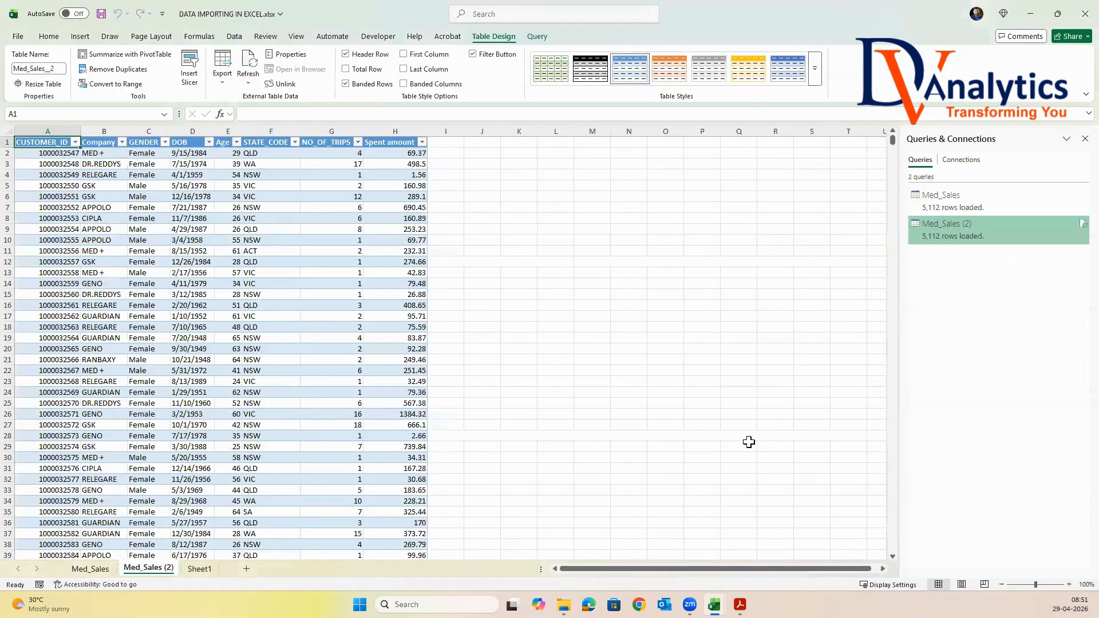
Step: Apply the plain None table style to the Med_Sales (2) table and remove its filter buttons
{"action": "left_click", "coordinate": [815, 74]}
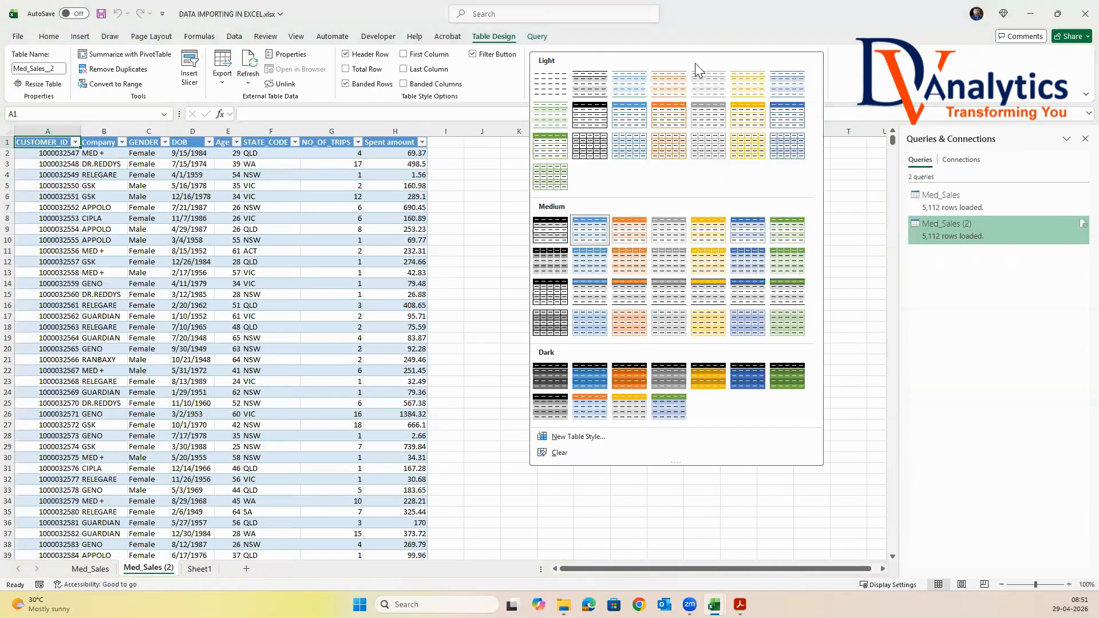
{"action": "left_click", "coordinate": [559, 90]}
{"action": "key", "text": "ctrl+shift+l"}
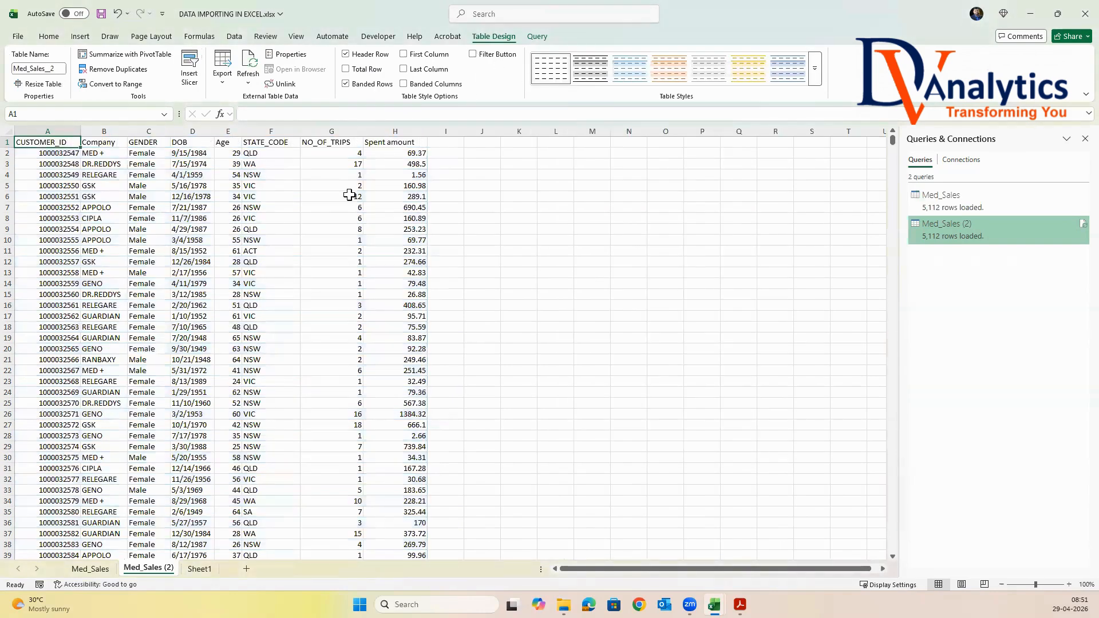
{"action": "left_click", "coordinate": [349, 196]}
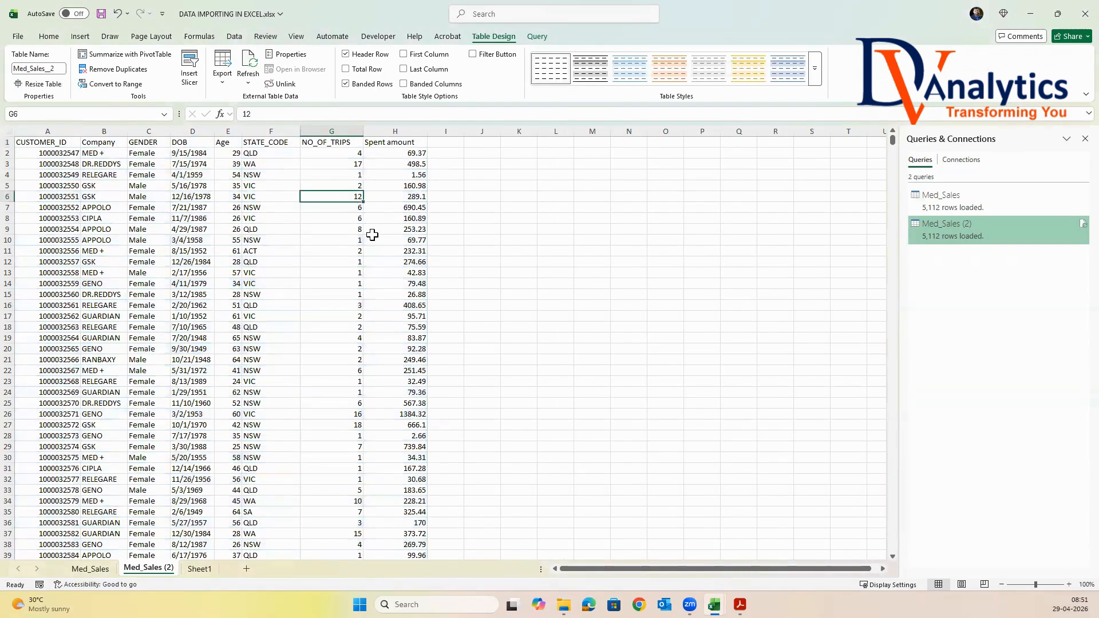
Step: From Sheet1, get data from the Med_Sales.xlsx workbook, select its Sheet1 with multiple-item selection enabled, and open it for transforming
{"action": "left_click", "coordinate": [199, 570]}
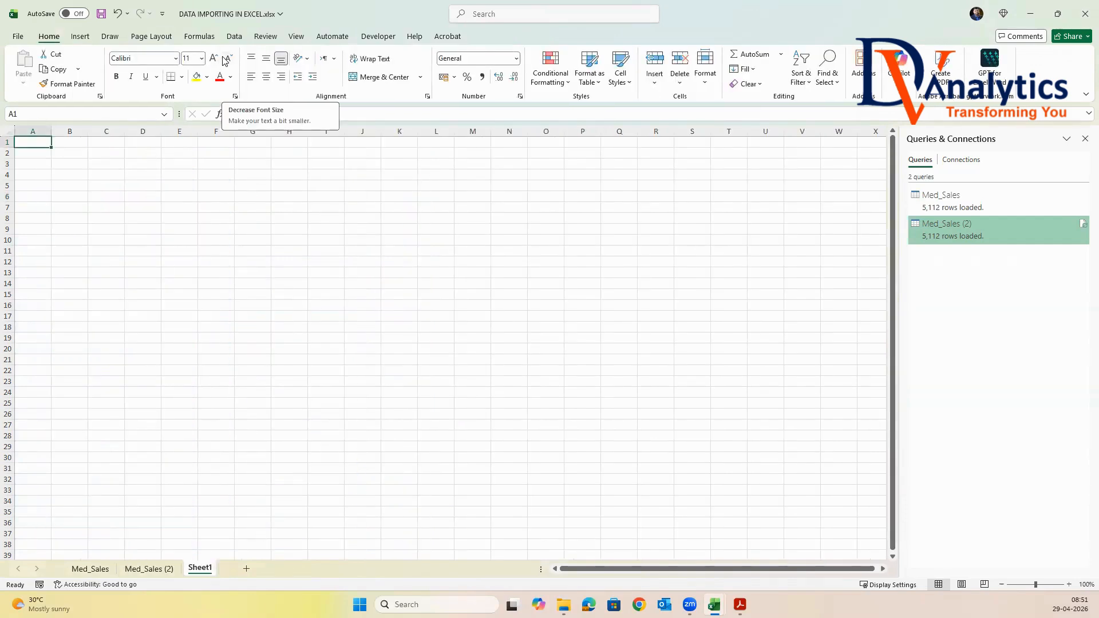
{"action": "left_click", "coordinate": [234, 36]}
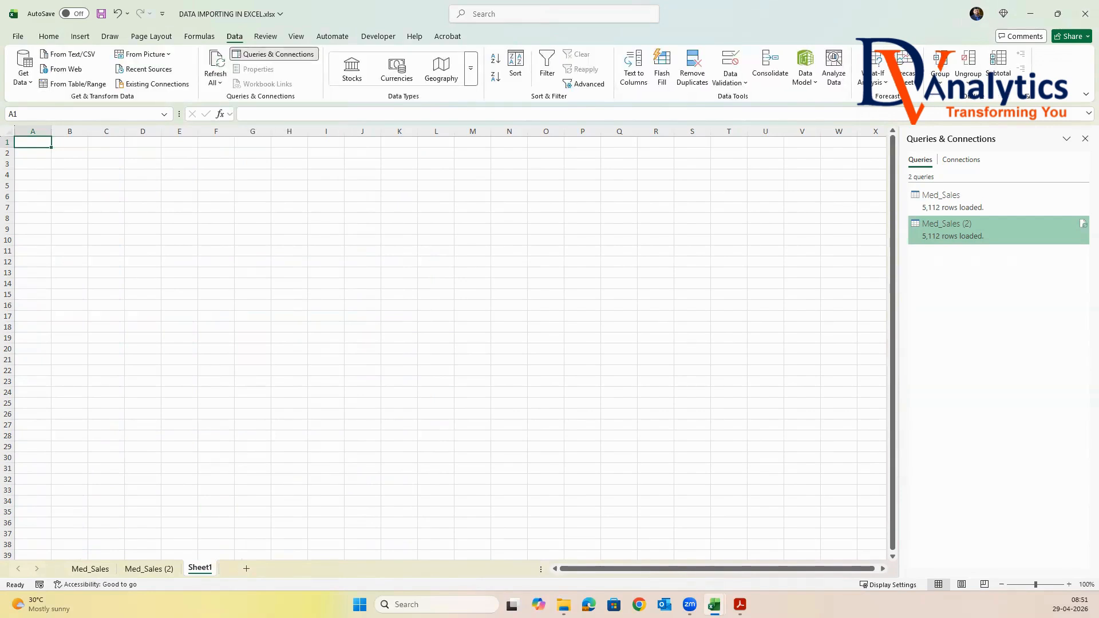
{"action": "left_click", "coordinate": [21, 80]}
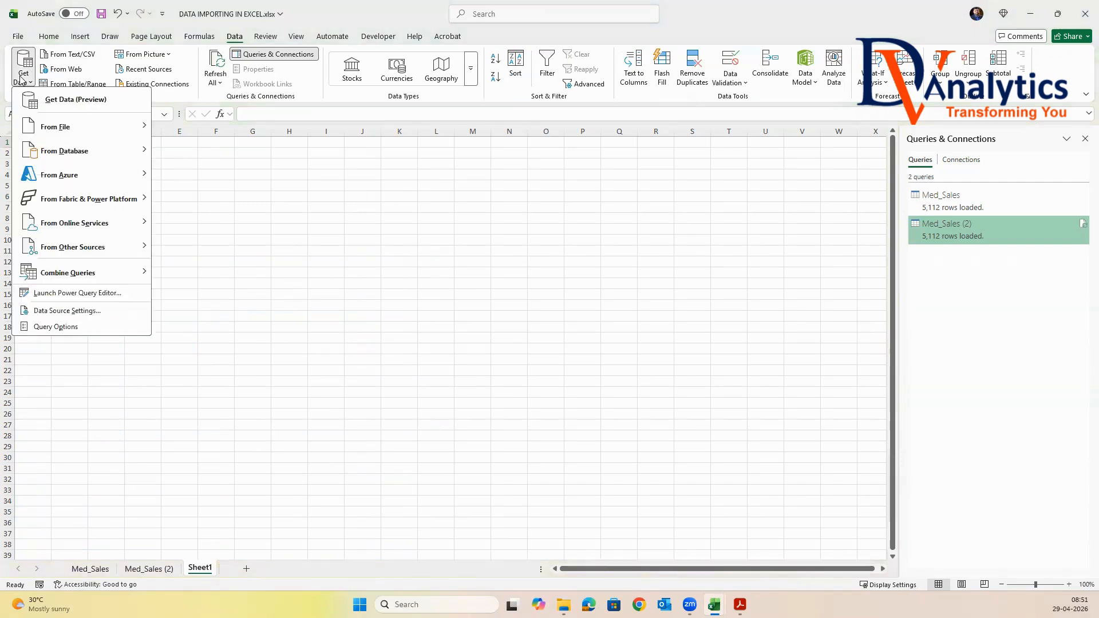
{"action": "mouse_move", "coordinate": [51, 133]}
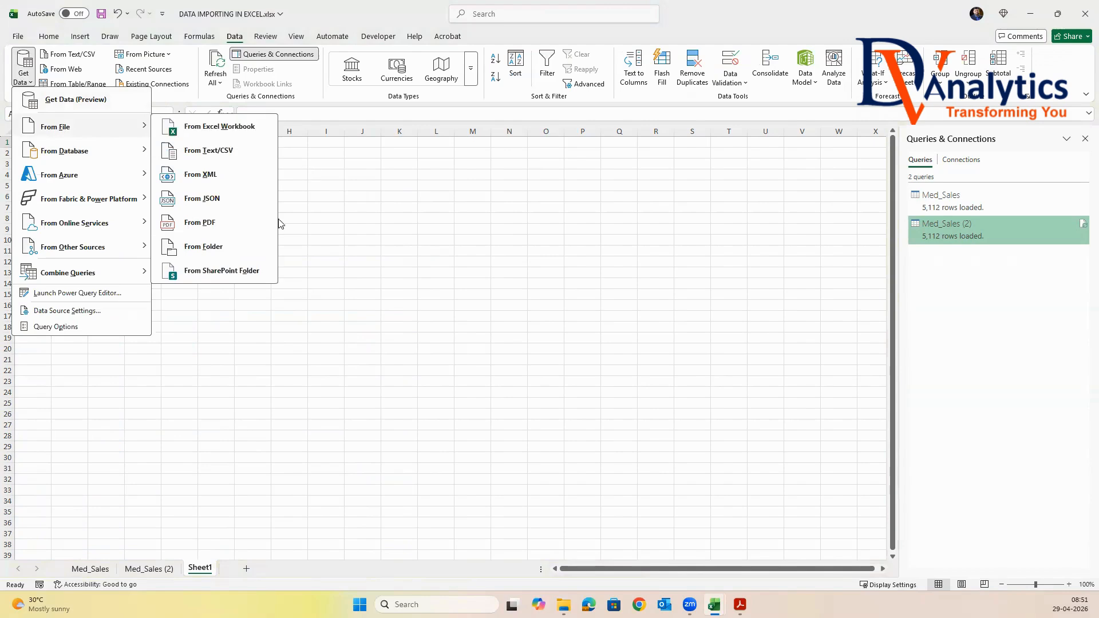
{"action": "left_click", "coordinate": [250, 127]}
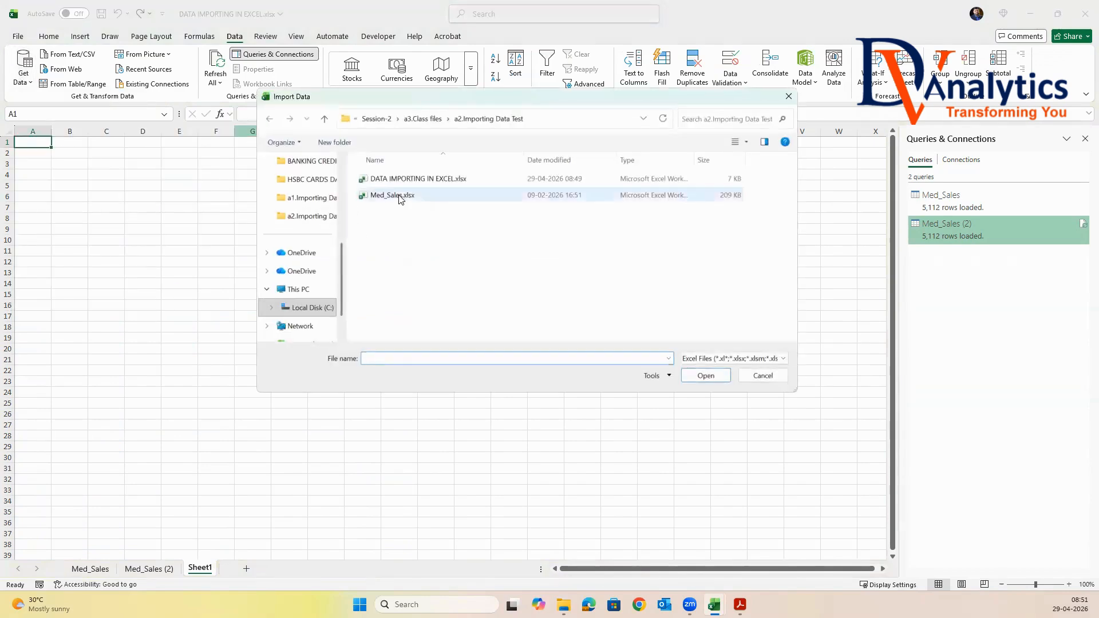
{"action": "left_click", "coordinate": [389, 195]}
{"action": "left_click", "coordinate": [705, 375]}
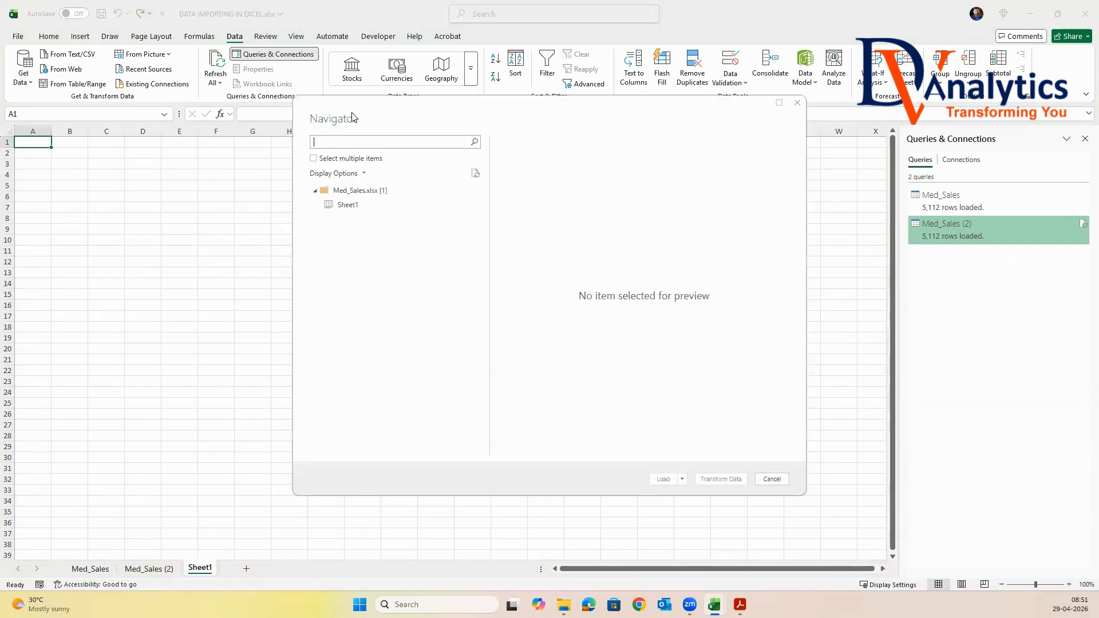
{"action": "left_click", "coordinate": [313, 158]}
{"action": "left_click", "coordinate": [360, 207]}
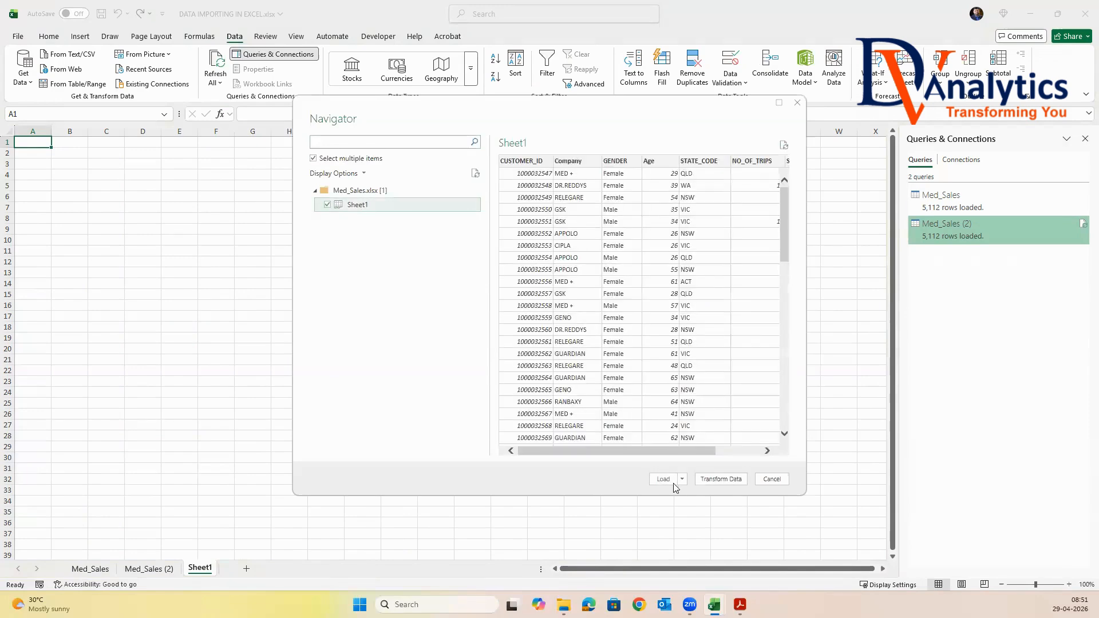
{"action": "left_click", "coordinate": [721, 480]}
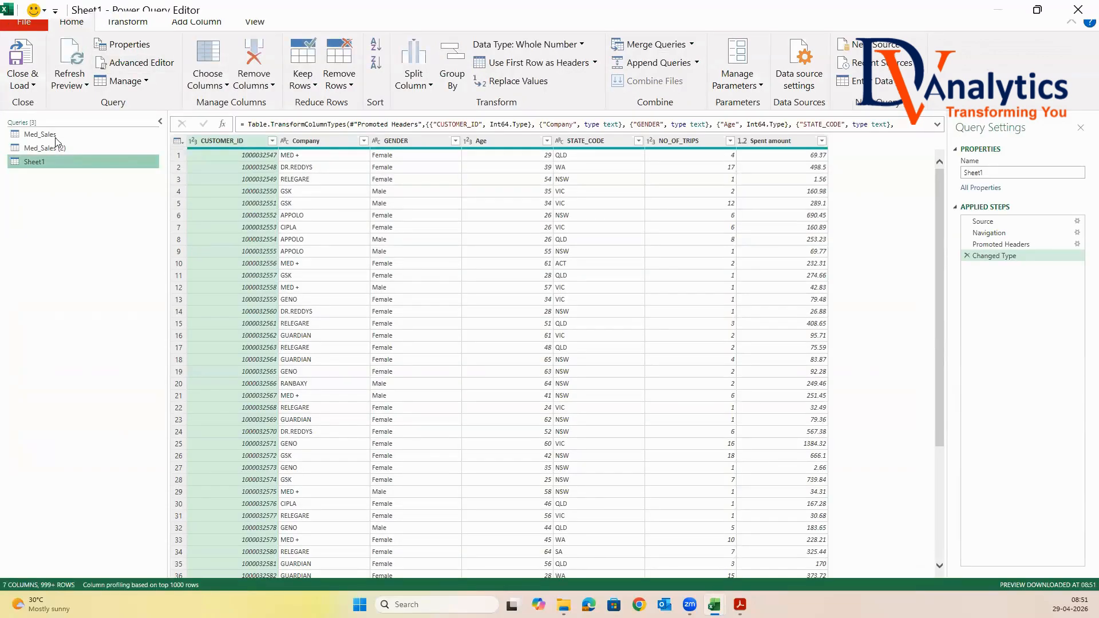
Step: Rename the Sheet1 query as MED_SALES_2026 in Power Query Editor, then close and load it into the workbook
{"action": "left_click_drag", "start_coordinate": [50, 149], "coordinate": [46, 170]}
{"action": "left_click_drag", "start_coordinate": [986, 172], "coordinate": [930, 169]}
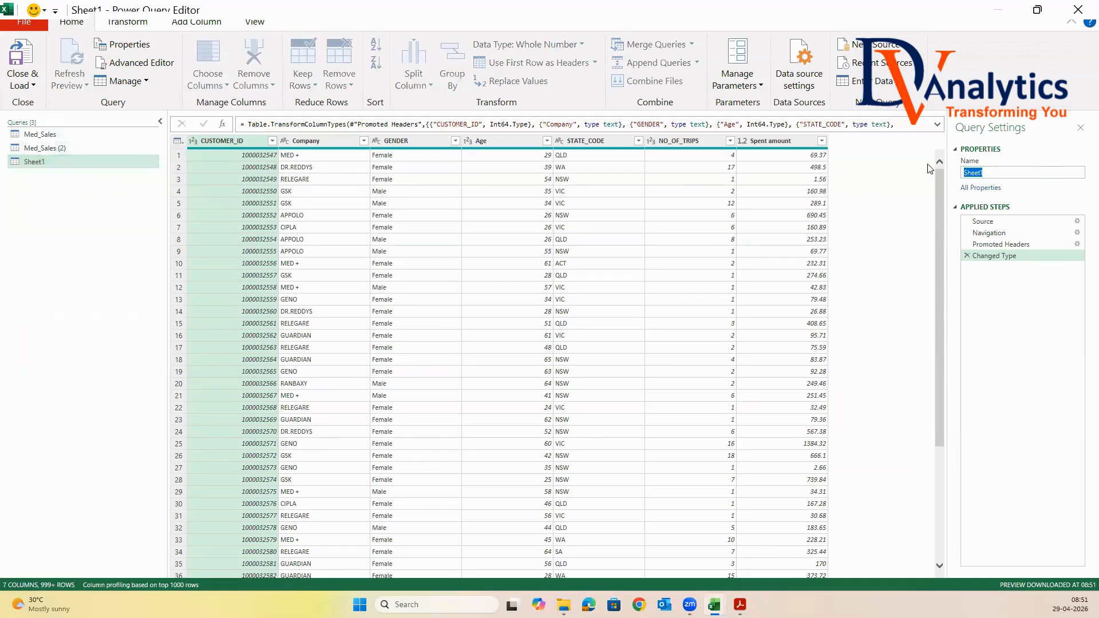
{"action": "type", "text": "MED_SALES_2026"}
{"action": "key", "text": "Return"}
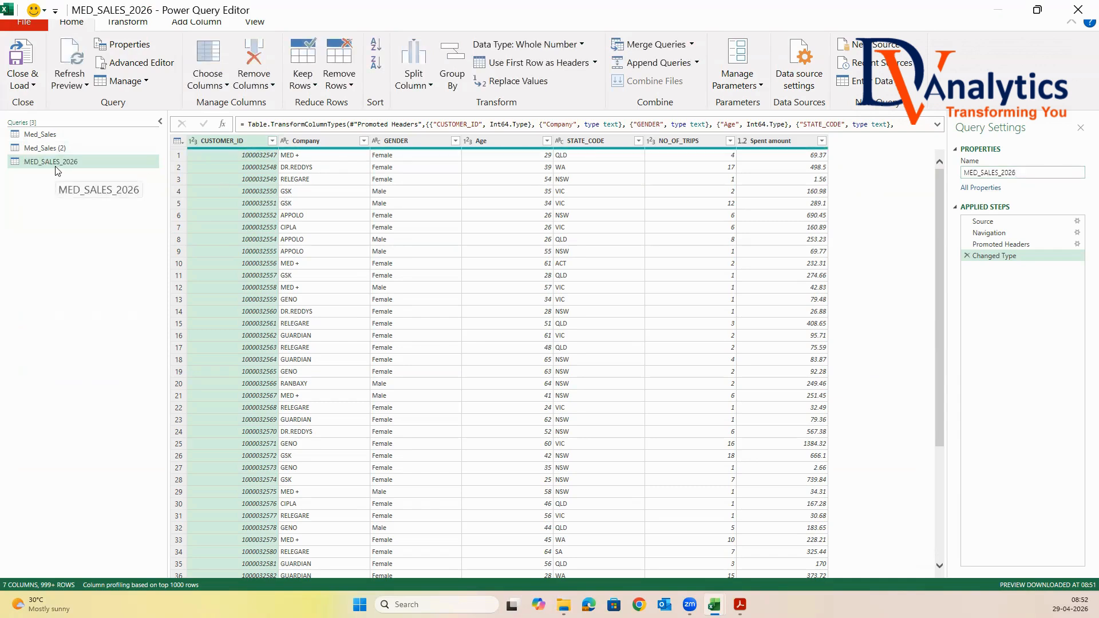
{"action": "left_click", "coordinate": [25, 85]}
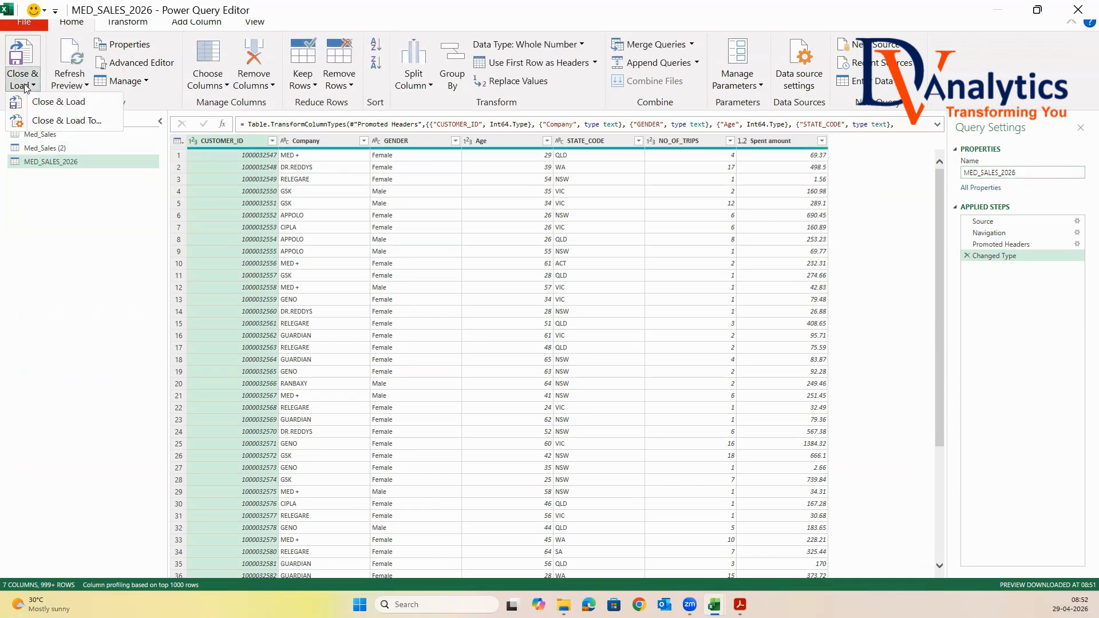
{"action": "left_click", "coordinate": [58, 101]}
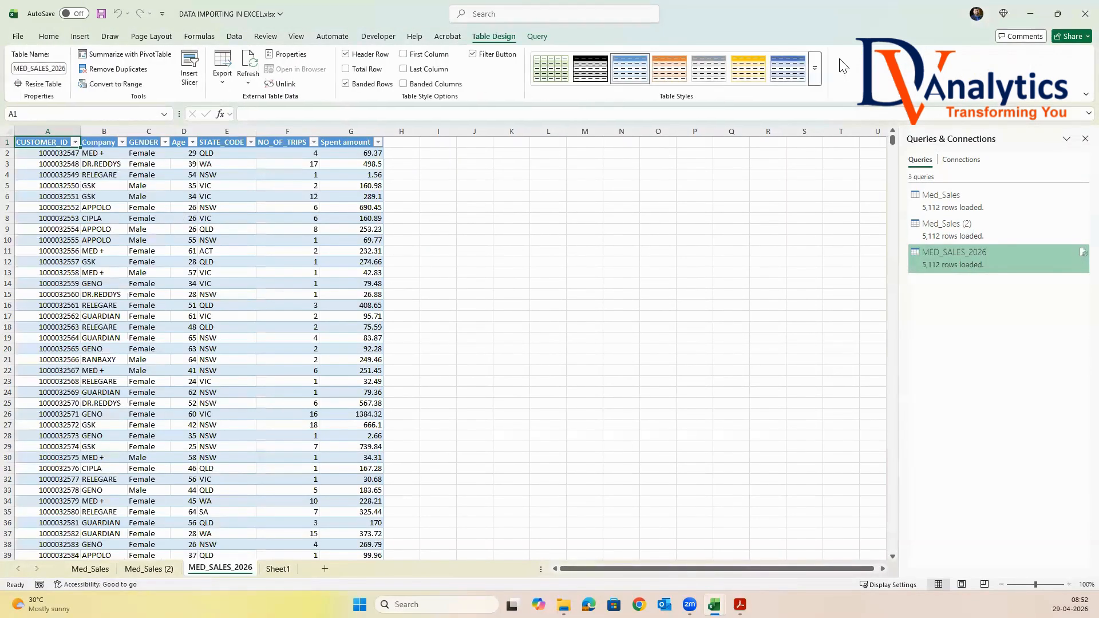
Step: Apply the plain None table style to the MED_SALES_2026 table and remove its filter buttons
{"action": "left_click", "coordinate": [813, 69]}
{"action": "left_click", "coordinate": [555, 84]}
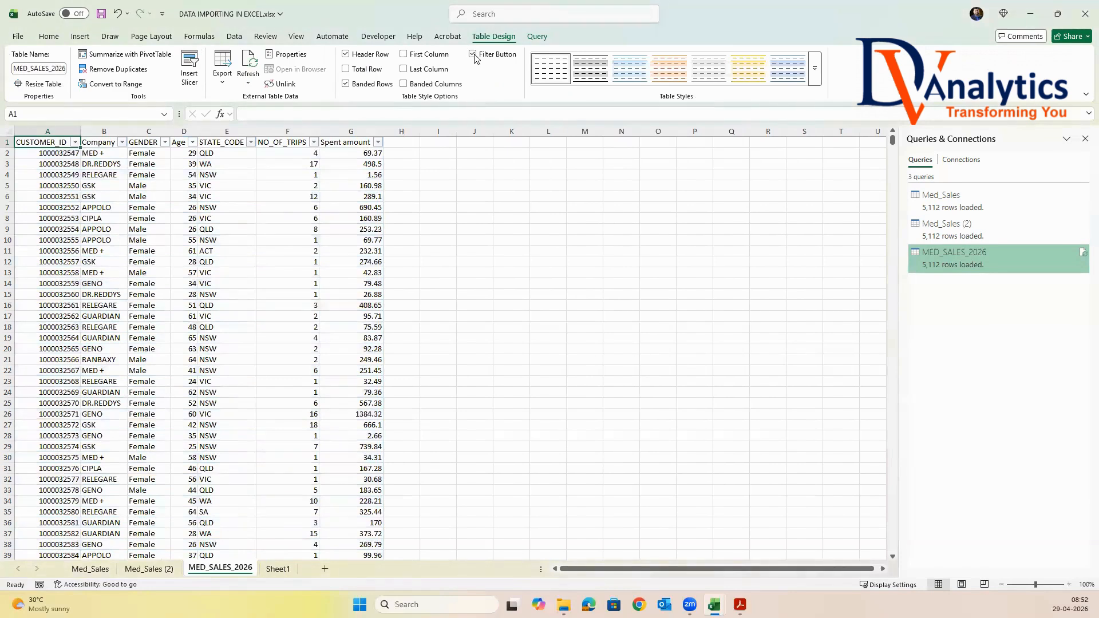
{"action": "left_click", "coordinate": [474, 54]}
{"action": "left_click", "coordinate": [293, 280]}
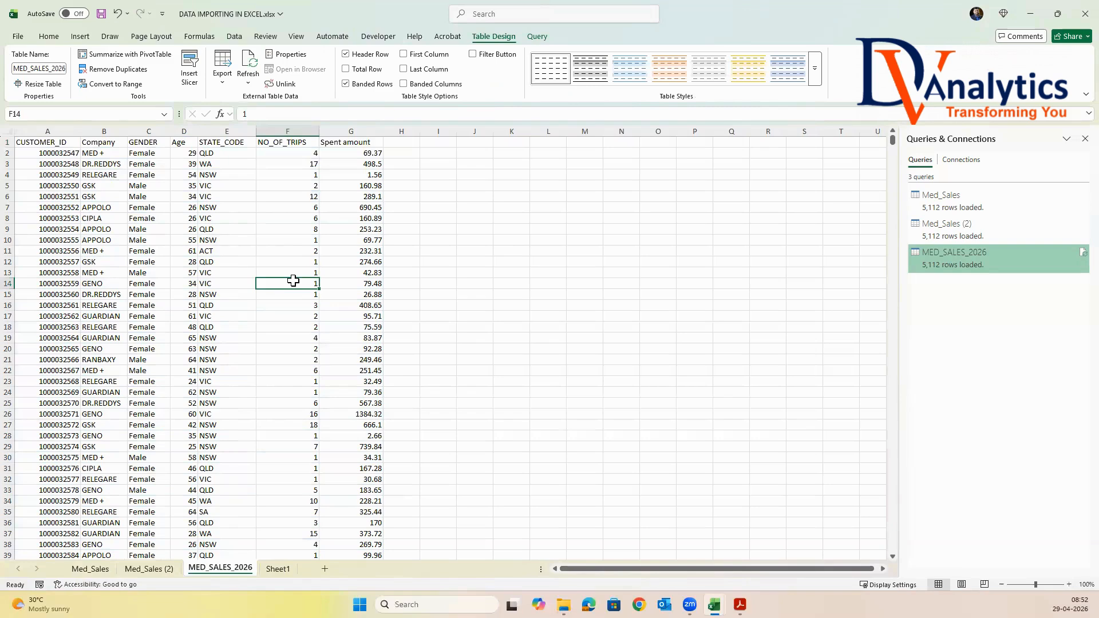
Step: Save the DATA IMPORTING IN EXCEL workbook, close it and return to the a2.Importing Data Test folder
{"action": "key", "text": "ctrl+s"}
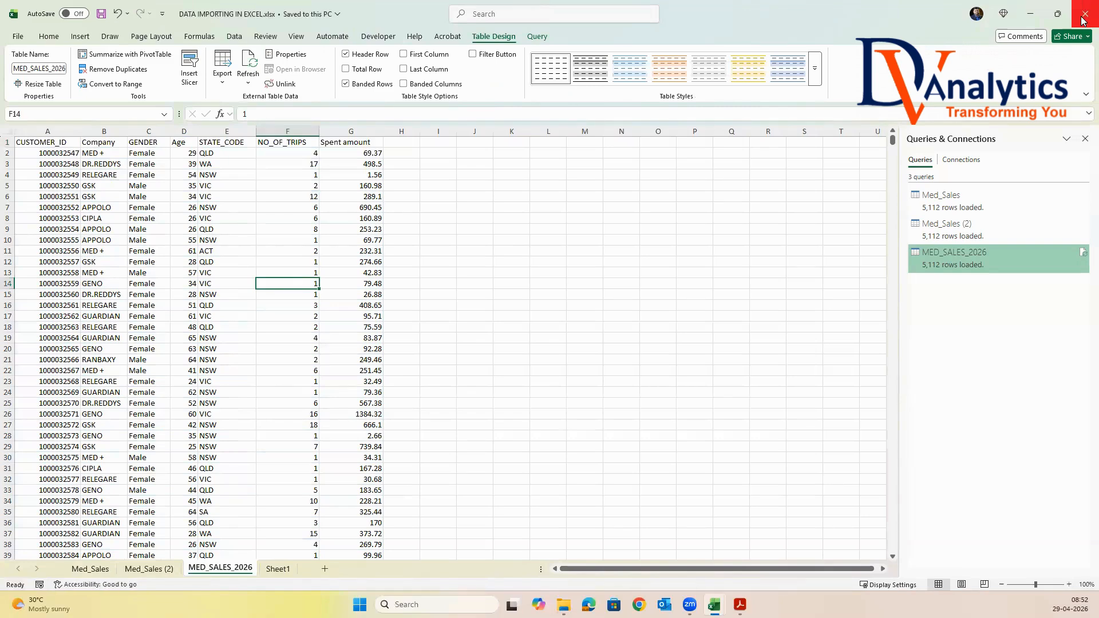
{"action": "left_click", "coordinate": [1084, 19]}
{"action": "left_click", "coordinate": [1030, 14]}
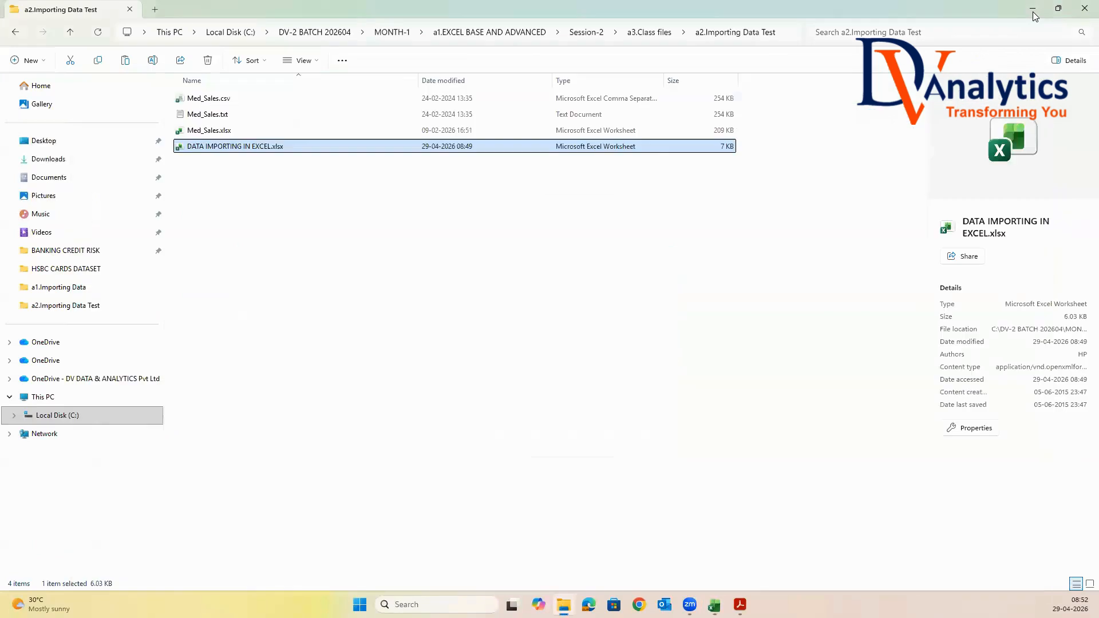
Step: Copy the a3.Exporting Data folder from Session-2's a2.Raw data folder into its a3.Class files folder
{"action": "left_click", "coordinate": [646, 33]}
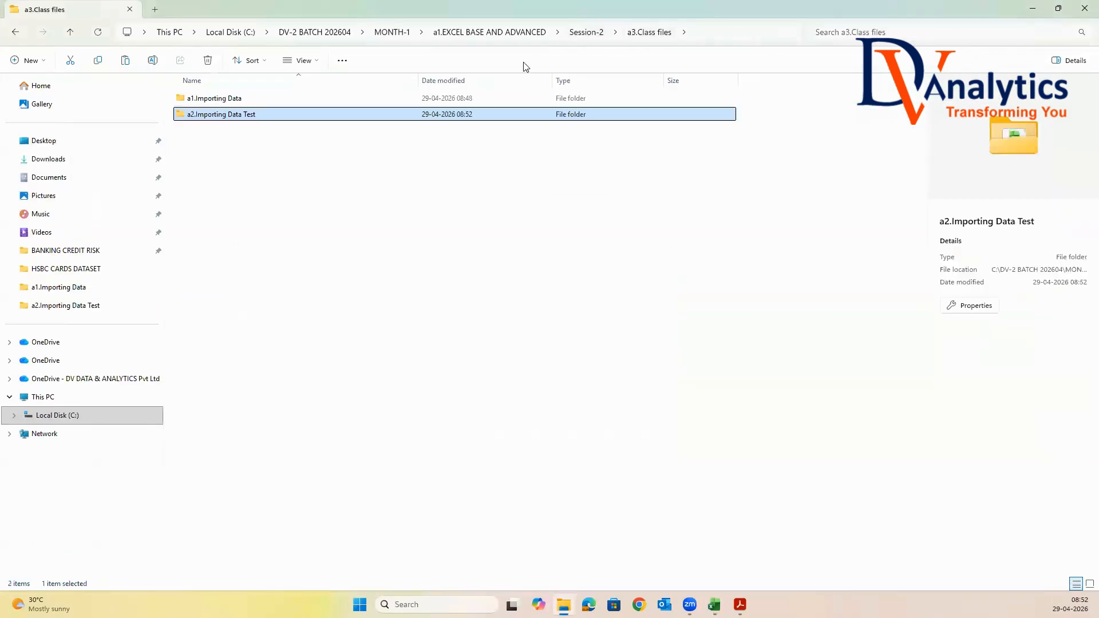
{"action": "left_click", "coordinate": [596, 34]}
{"action": "double_click", "coordinate": [232, 115]}
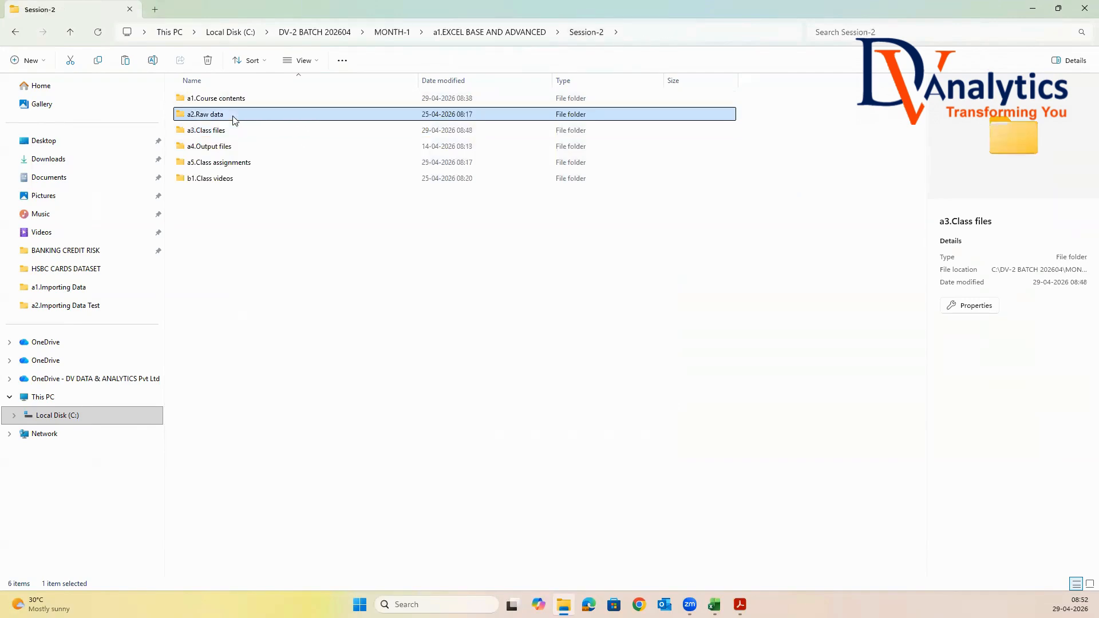
{"action": "left_click", "coordinate": [242, 134]}
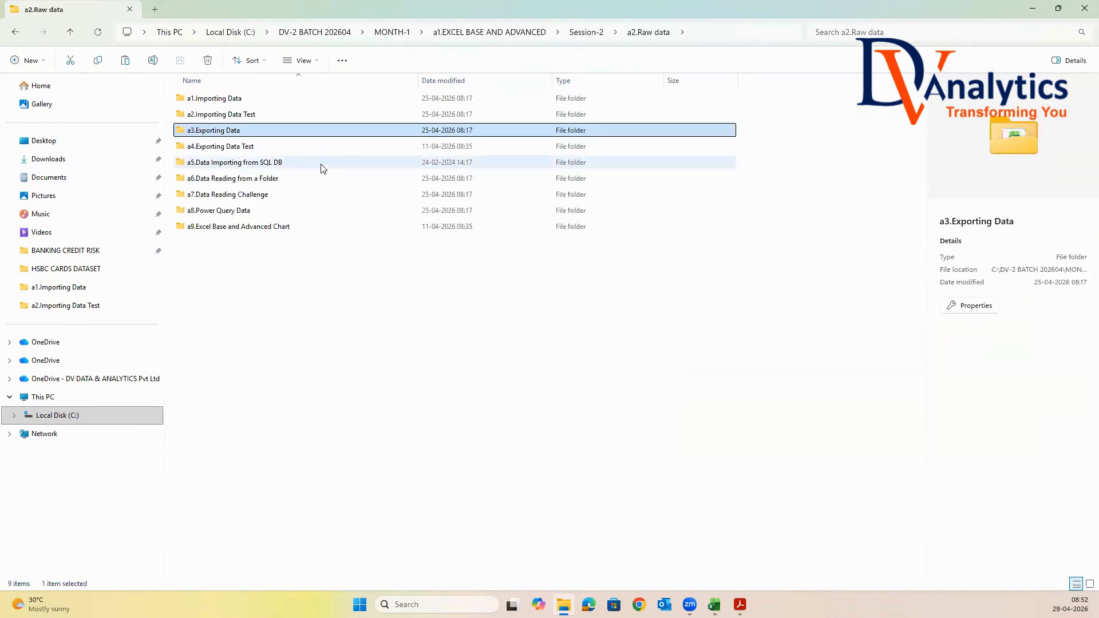
{"action": "left_click", "coordinate": [584, 33]}
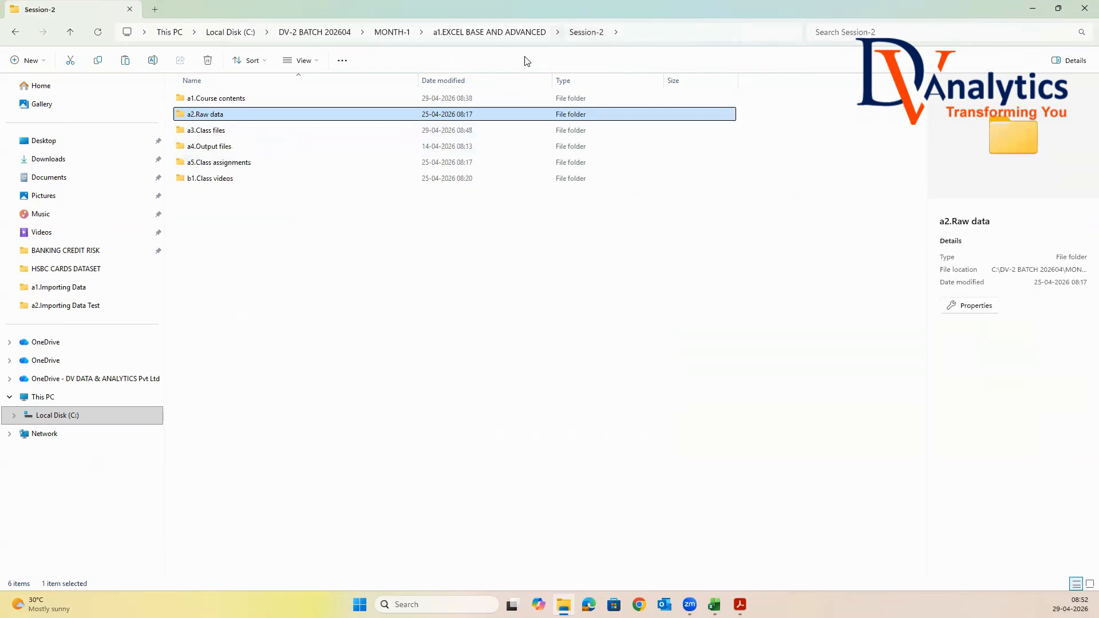
{"action": "double_click", "coordinate": [209, 130]}
{"action": "right_click", "coordinate": [215, 149]}
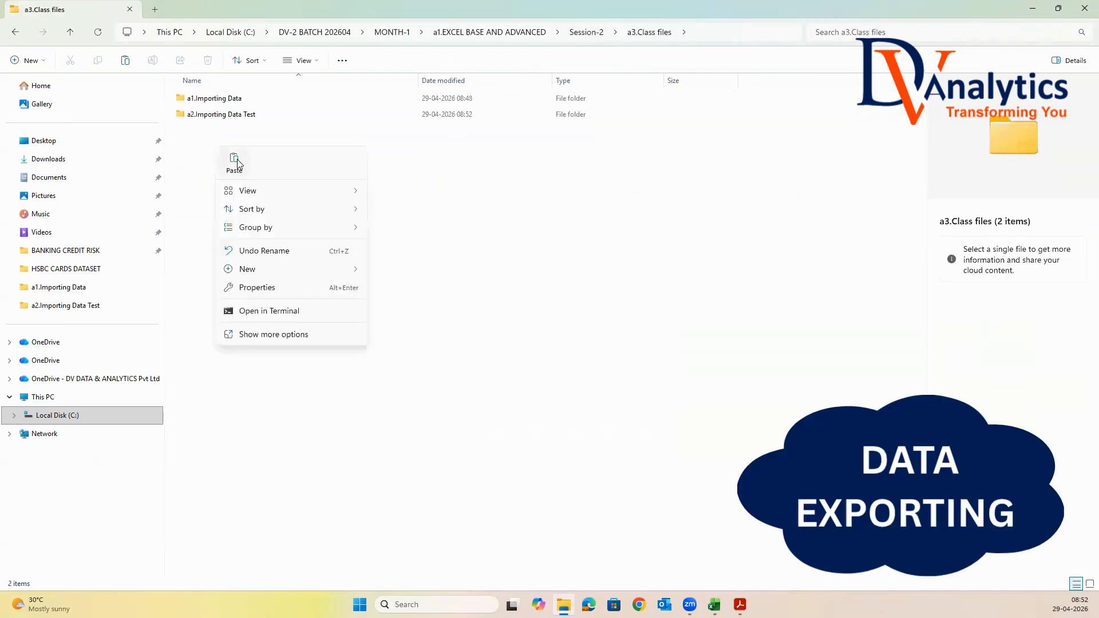
{"action": "left_click", "coordinate": [236, 164]}
{"action": "left_click", "coordinate": [277, 172]}
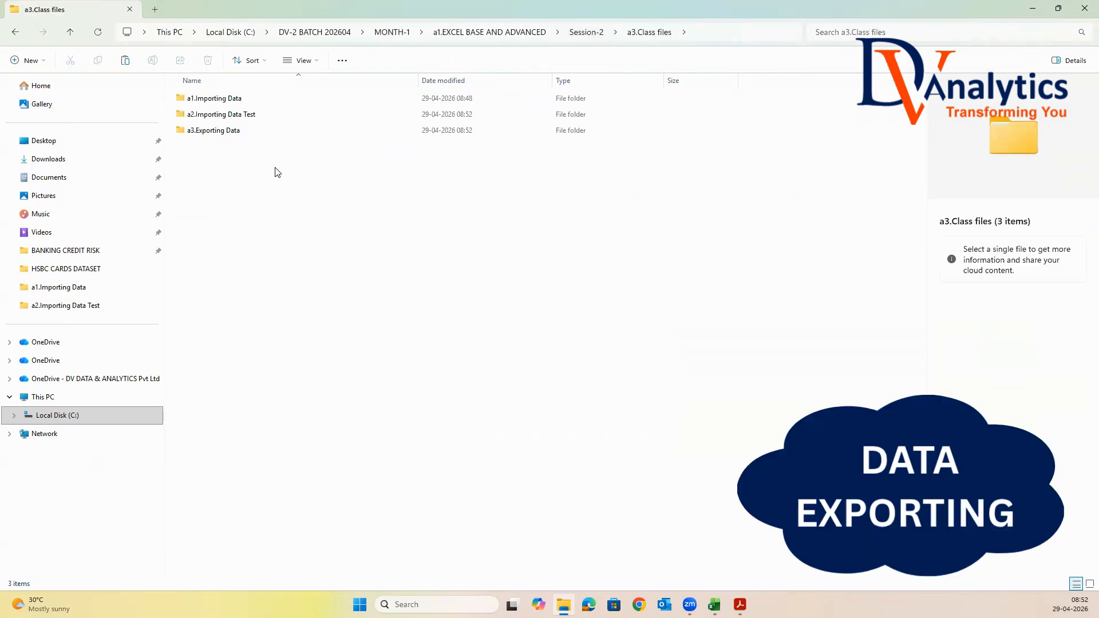
Step: Open Data.xlsx from the a3.Exporting Data folder in a3.Class files and select all cells of Sheet1
{"action": "double_click", "coordinate": [232, 131]}
{"action": "left_click", "coordinate": [200, 100]}
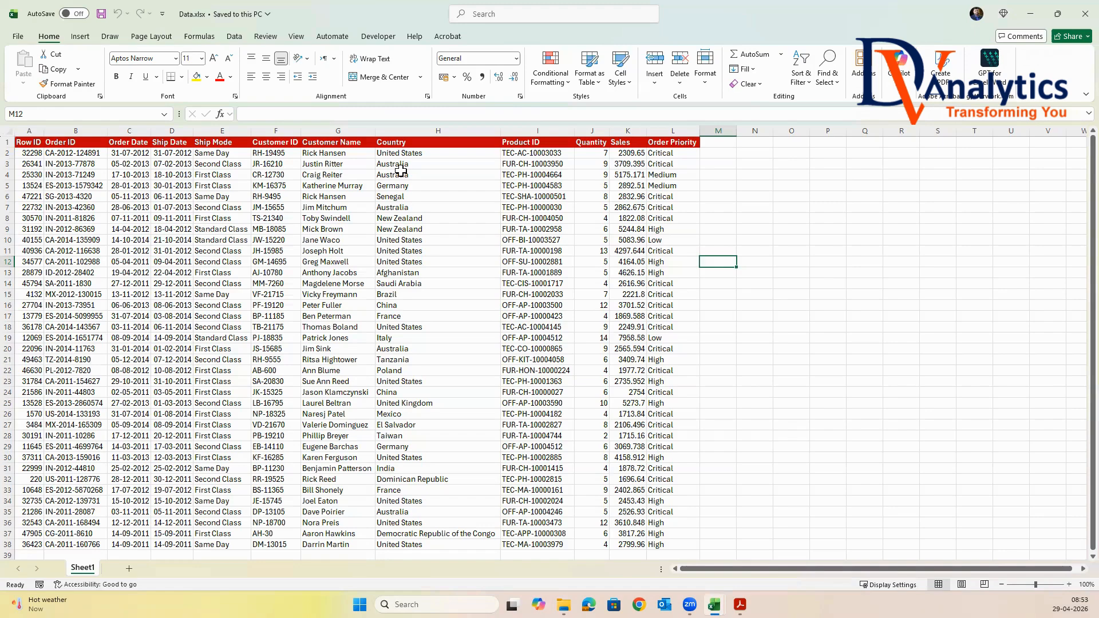
{"action": "left_click", "coordinate": [236, 36]}
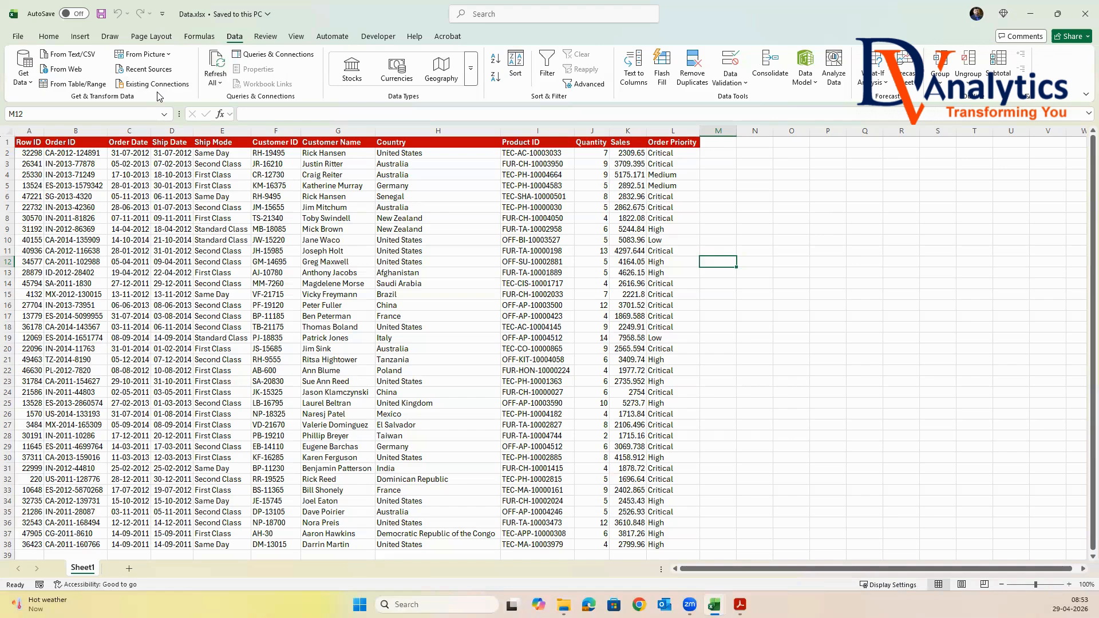
{"action": "left_click", "coordinate": [32, 143]}
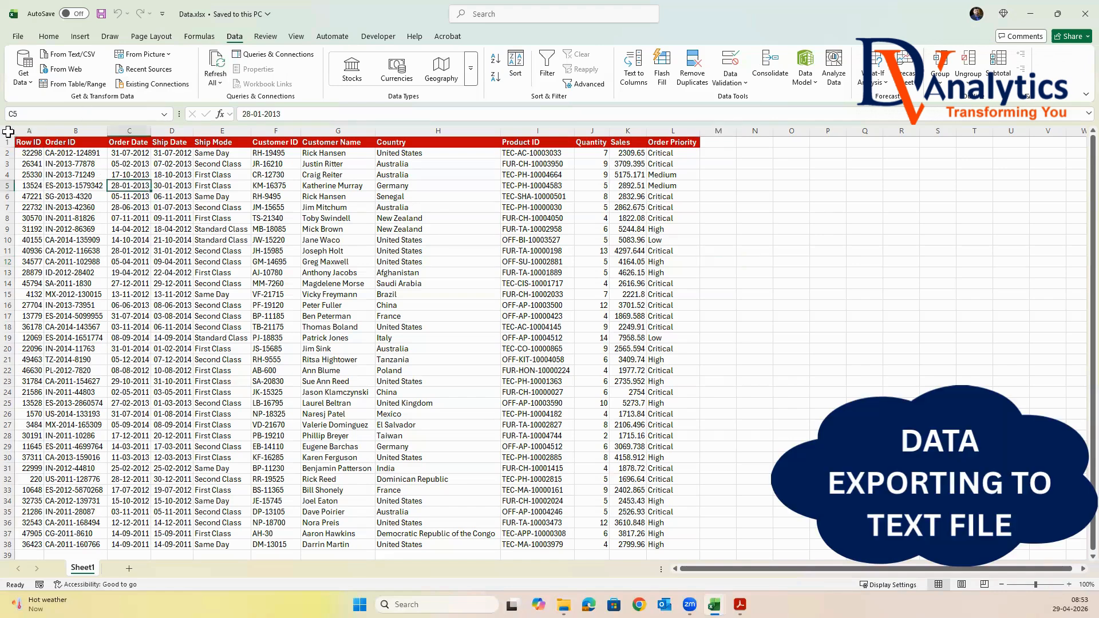
{"action": "left_click", "coordinate": [8, 131]}
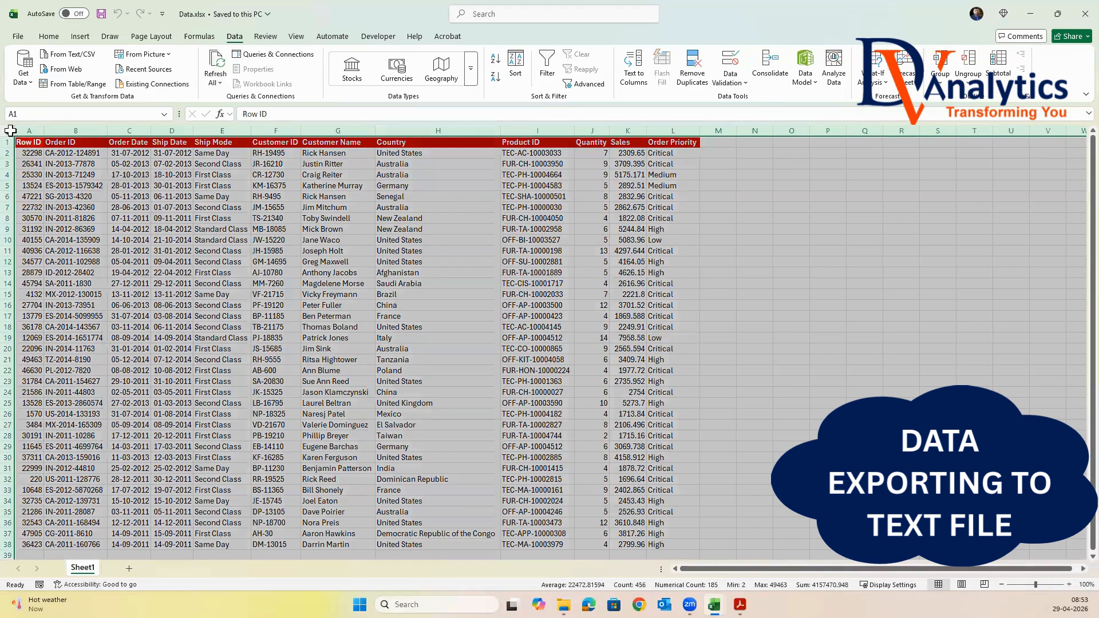
{"action": "left_click", "coordinate": [220, 200]}
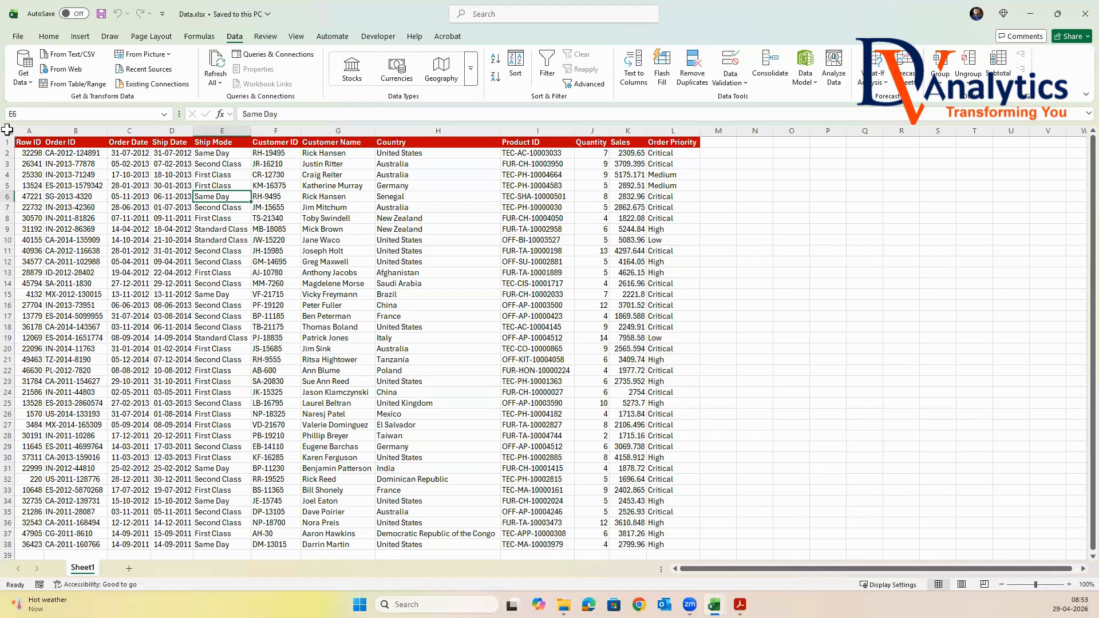
{"action": "left_click", "coordinate": [8, 131]}
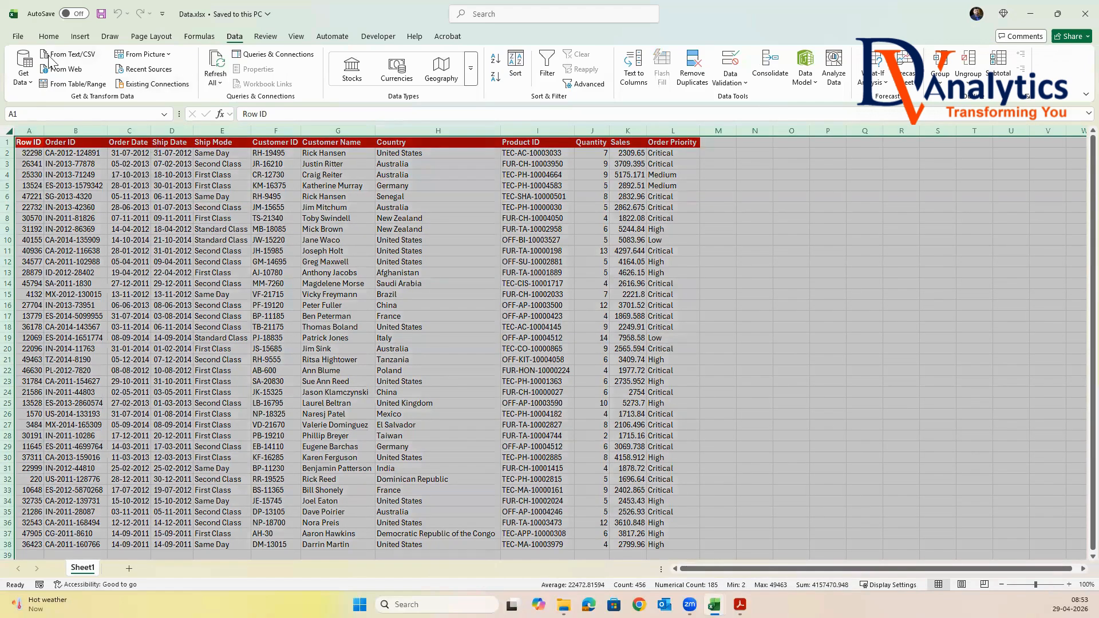
Step: Start saving Data.xlsx as a new file and choose DV-2 BATCH 202604 > MONTH-1 > a1.EXCEL BASE AND ADVANCED > Session-2 > a4.Output files as destination
{"action": "left_click", "coordinate": [19, 37]}
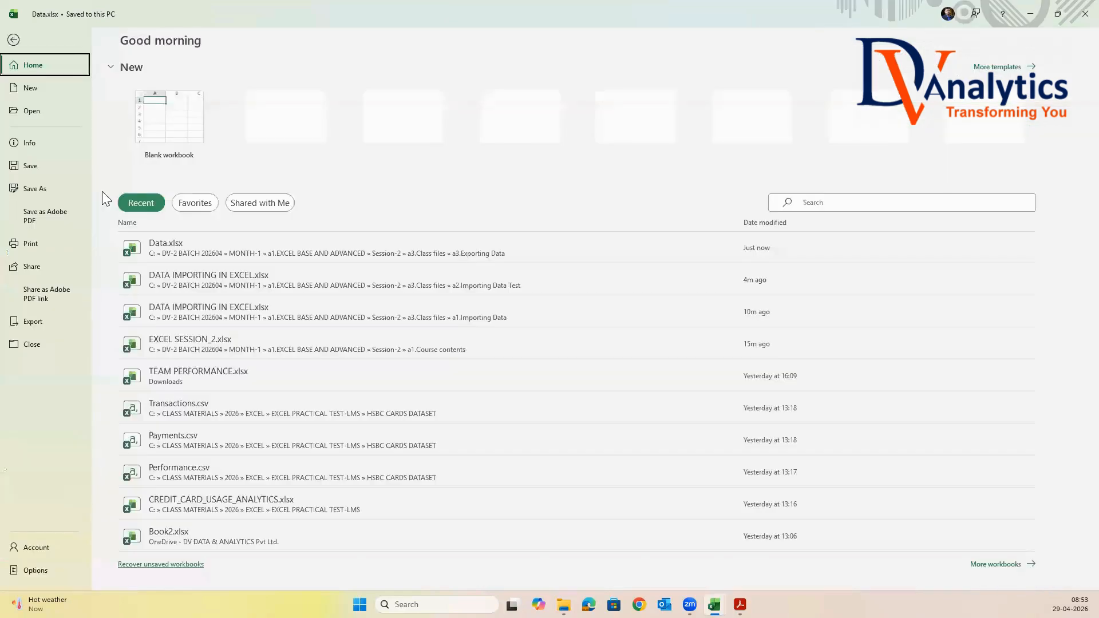
{"action": "left_click", "coordinate": [45, 190]}
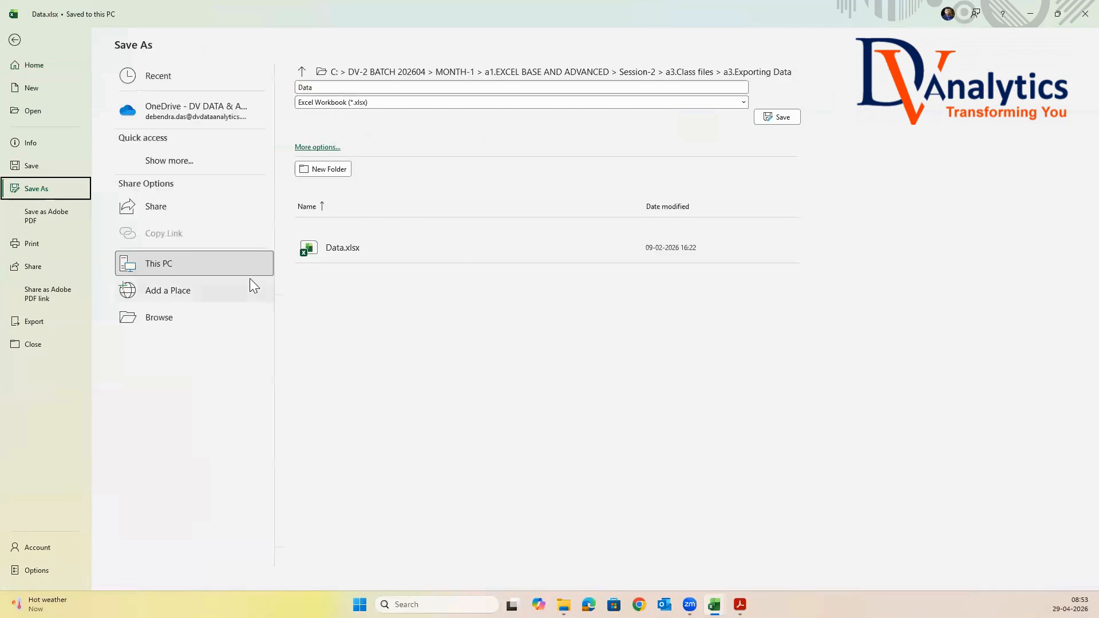
{"action": "left_click", "coordinate": [308, 149]}
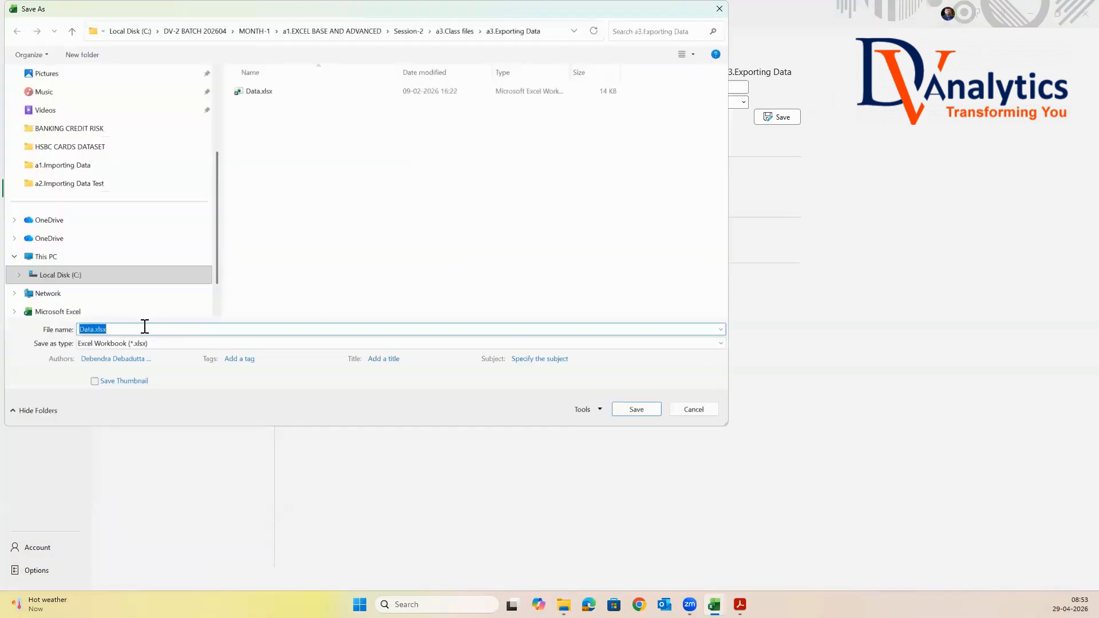
{"action": "left_click", "coordinate": [61, 275]}
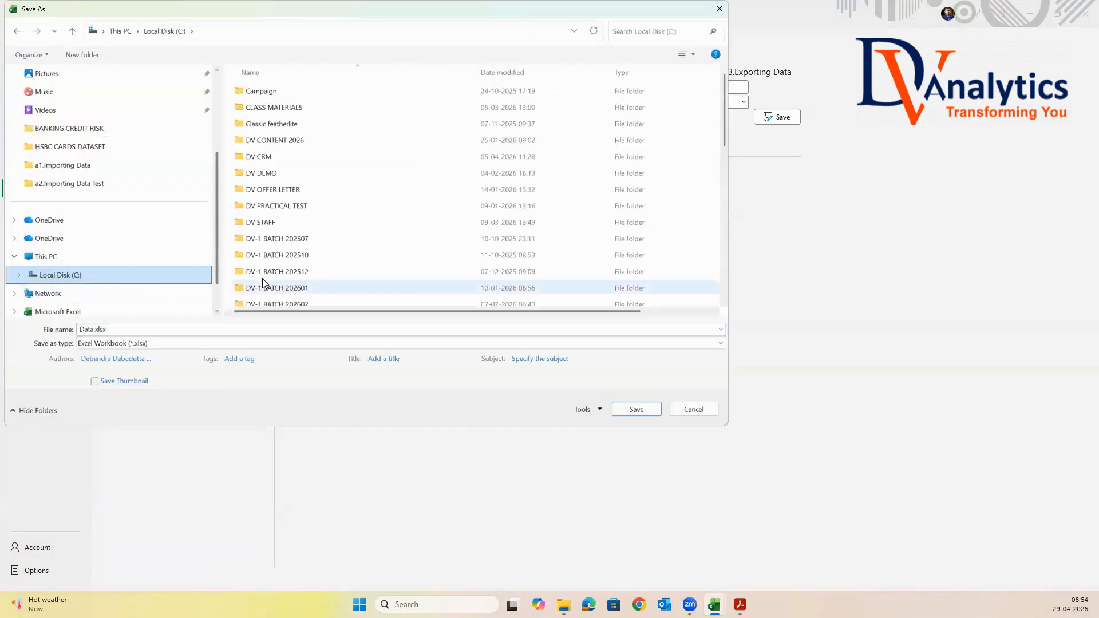
{"action": "scroll", "coordinate": [269, 275], "scroll_direction": "down", "scroll_amount": 2}
{"action": "double_click", "coordinate": [280, 268]}
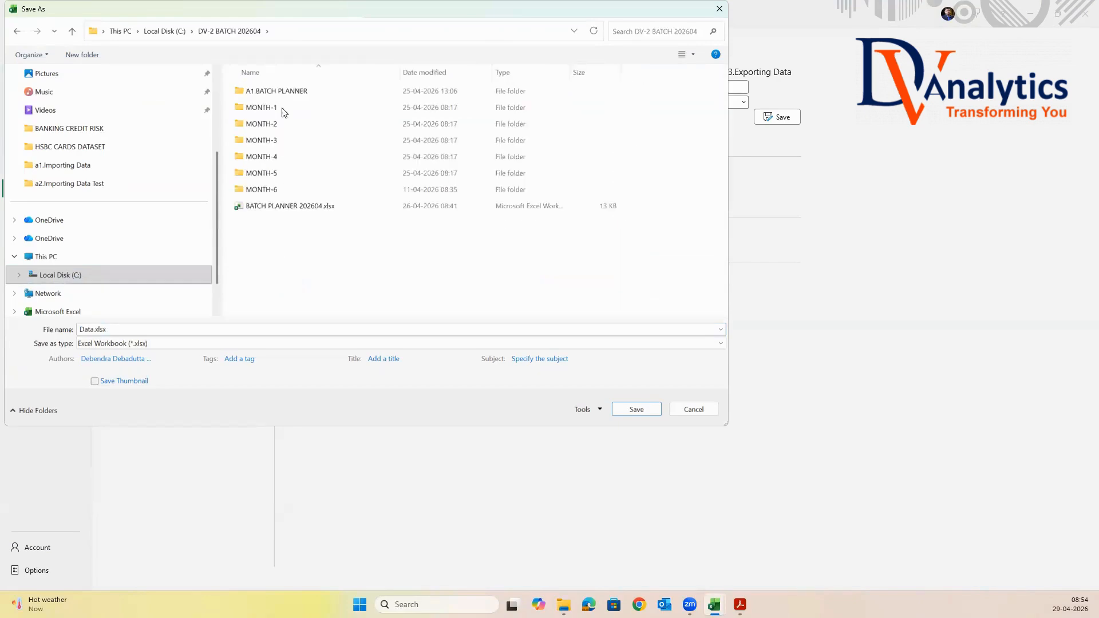
{"action": "double_click", "coordinate": [282, 108]}
{"action": "double_click", "coordinate": [281, 90]}
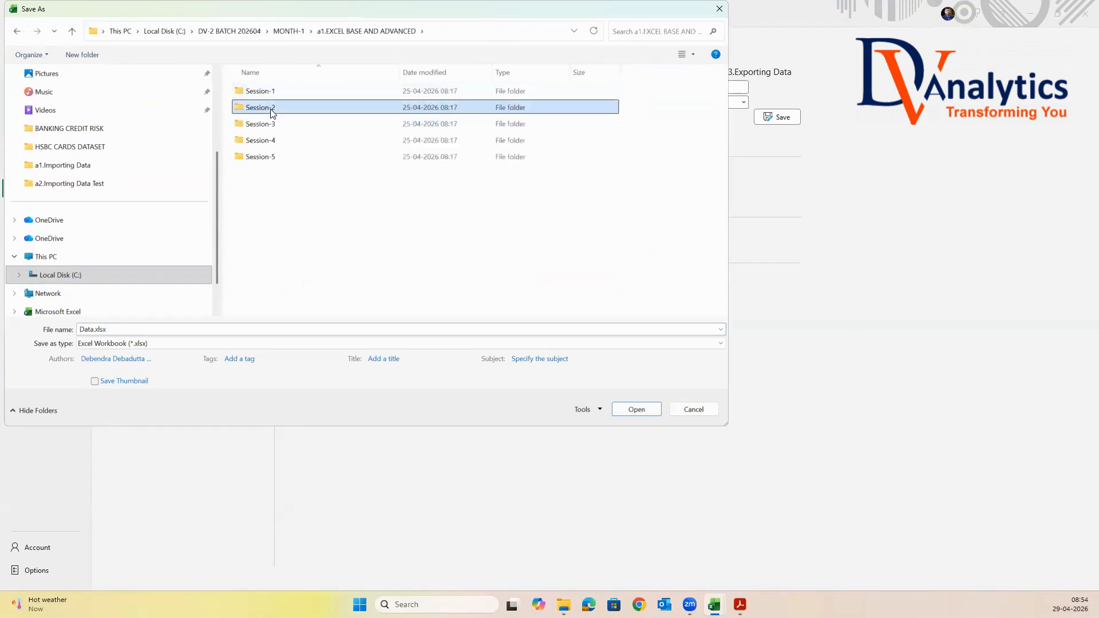
{"action": "double_click", "coordinate": [275, 108]}
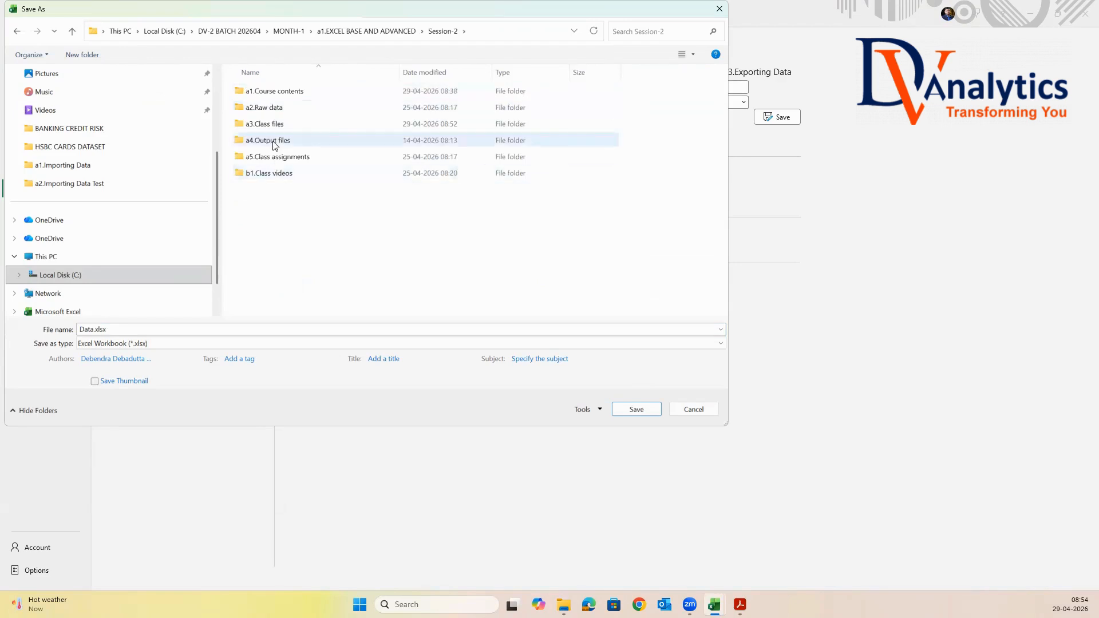
{"action": "double_click", "coordinate": [274, 145]}
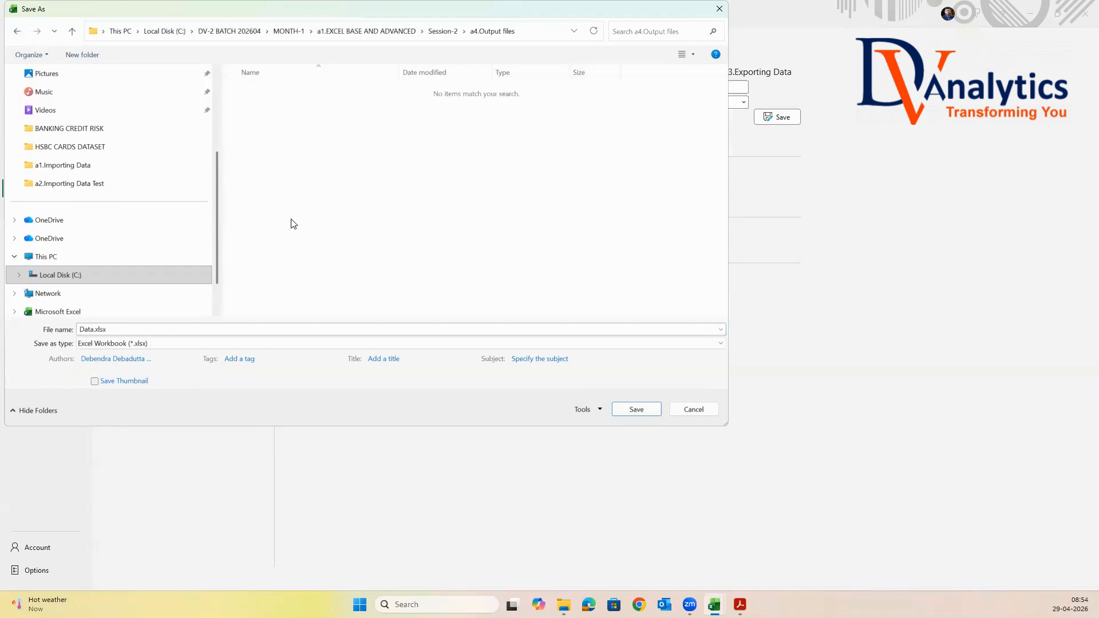
Step: Name the file GLOBAL_SALES, set its type to Text (Tab delimited) (*.txt), and save it
{"action": "double_click", "coordinate": [138, 328]}
{"action": "type", "text": "G"}
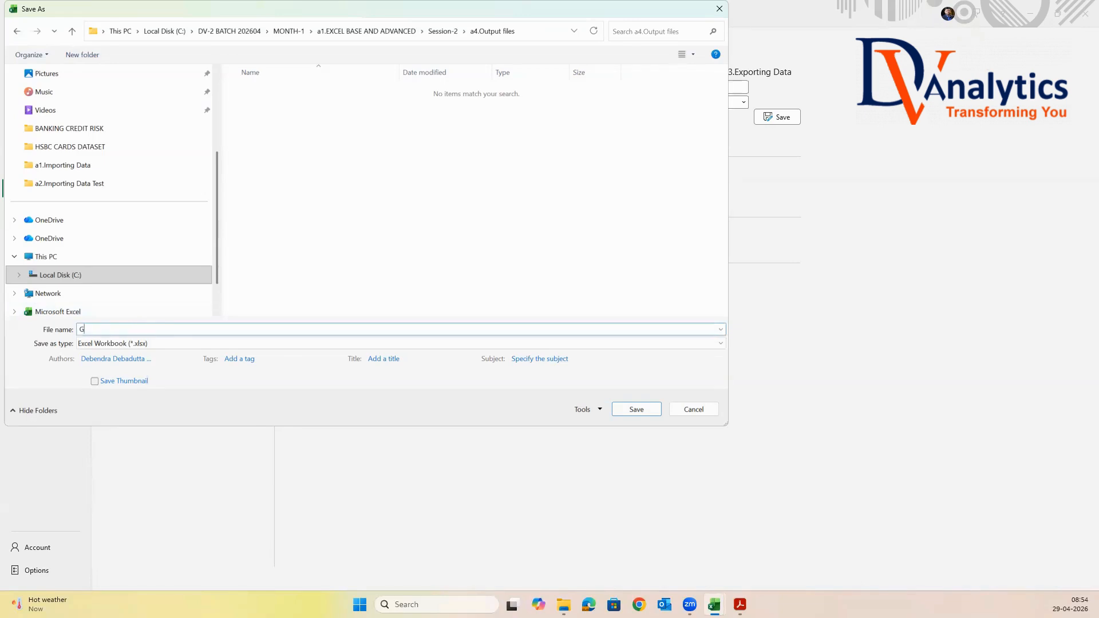
{"action": "type", "text": "LOBAL-SALES"}
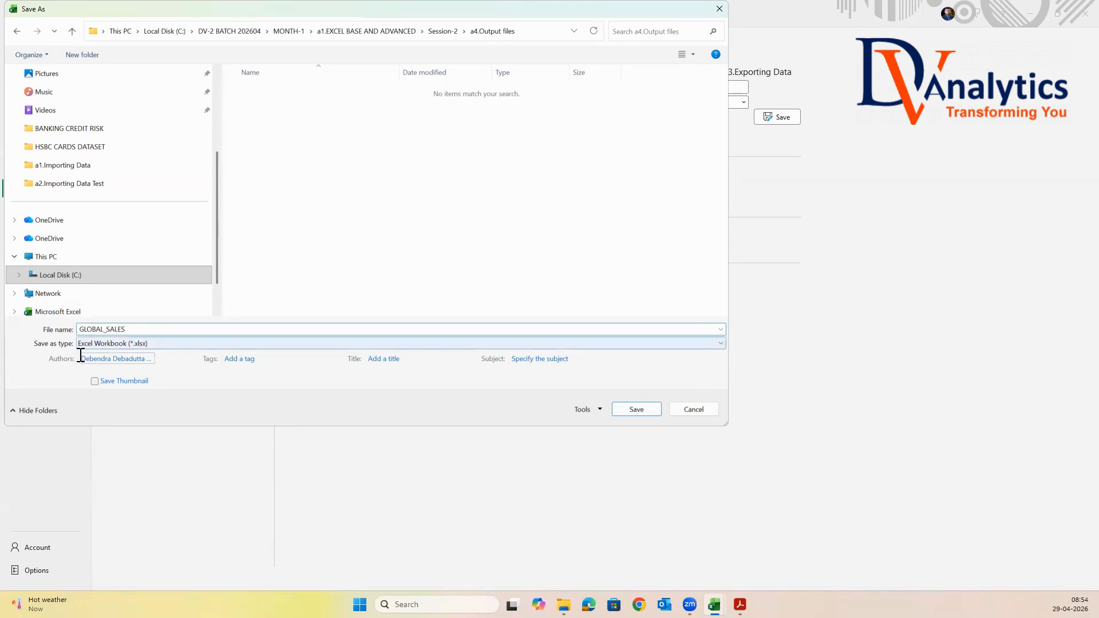
{"action": "left_click", "coordinate": [153, 342]}
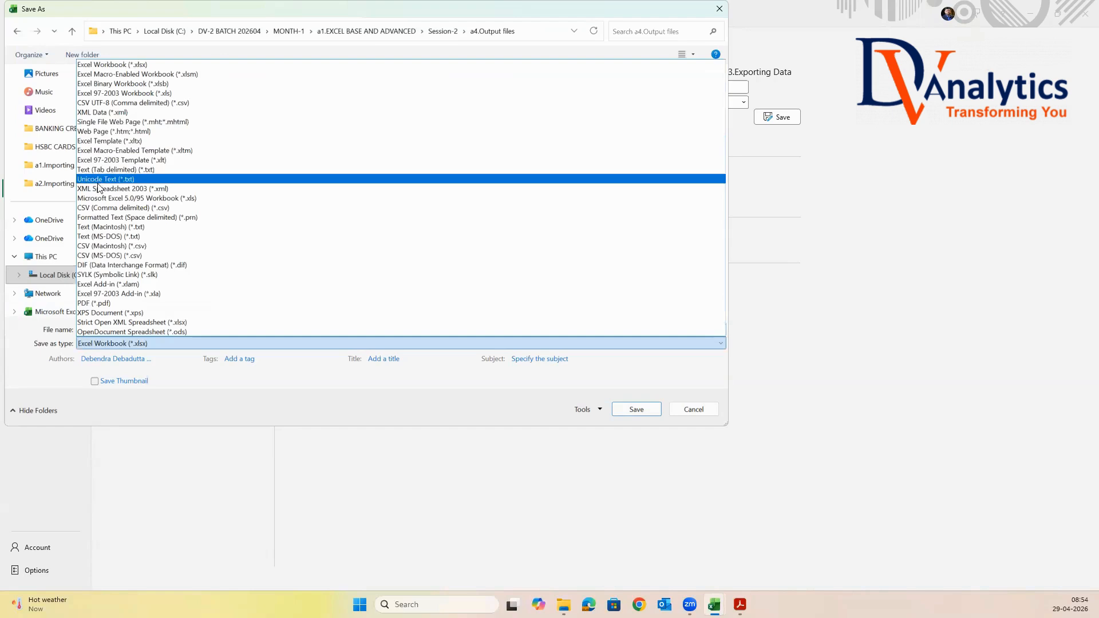
{"action": "left_click", "coordinate": [116, 170]}
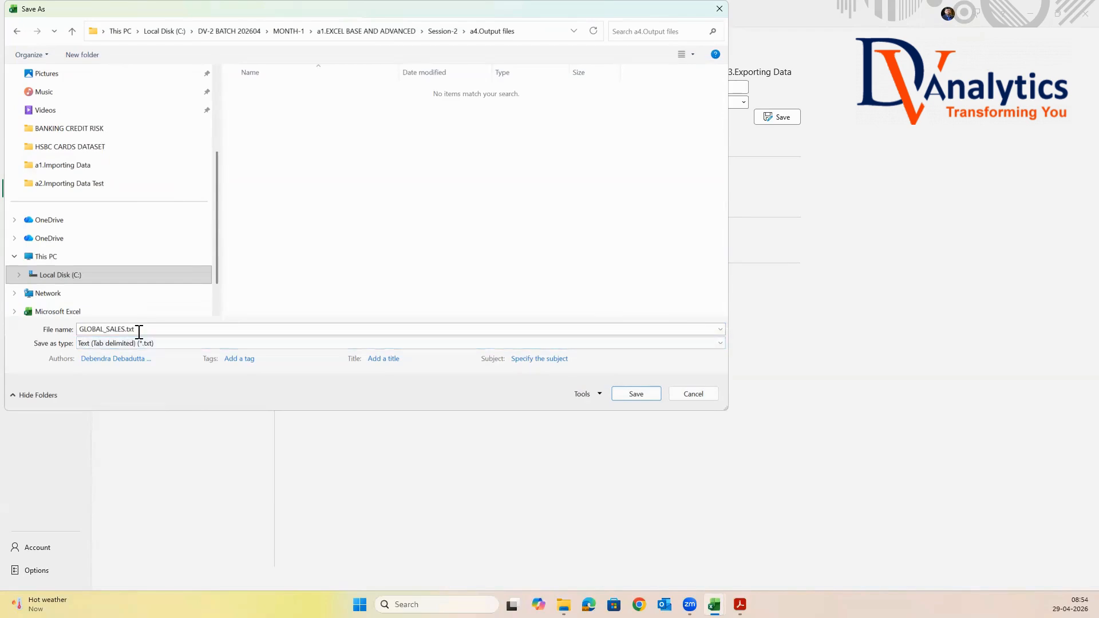
{"action": "left_click", "coordinate": [635, 394]}
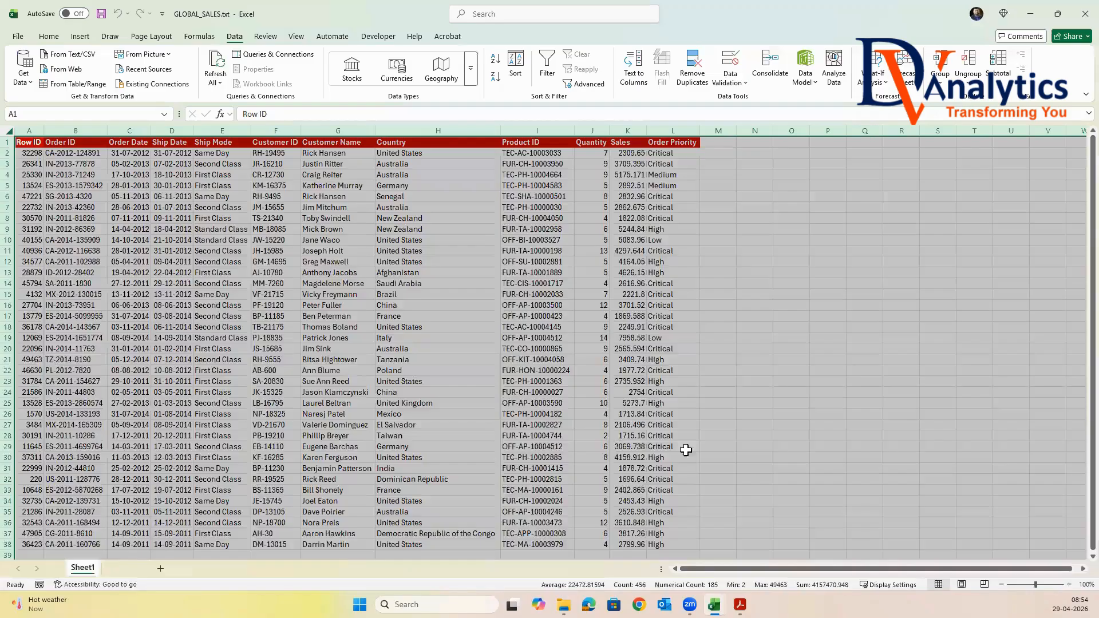
Step: Open GLOBAL_SALES.txt from Session-2's a4.Output files folder, examine the exported data in Notepad, and close the open text files
{"action": "left_click", "coordinate": [558, 606]}
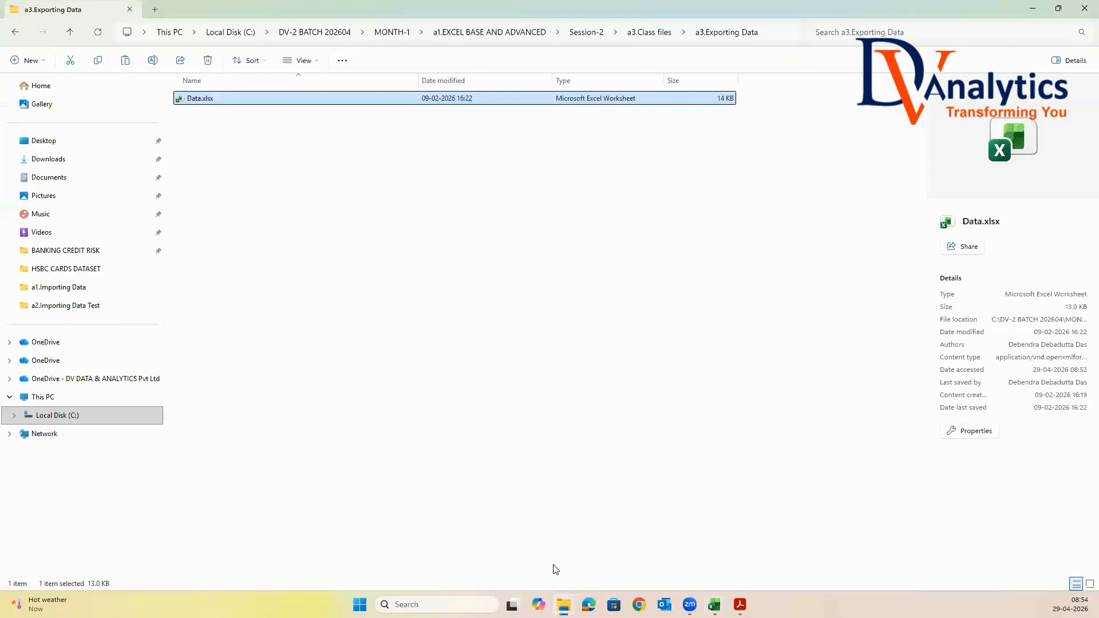
{"action": "left_click", "coordinate": [595, 32]}
{"action": "left_click", "coordinate": [239, 148]}
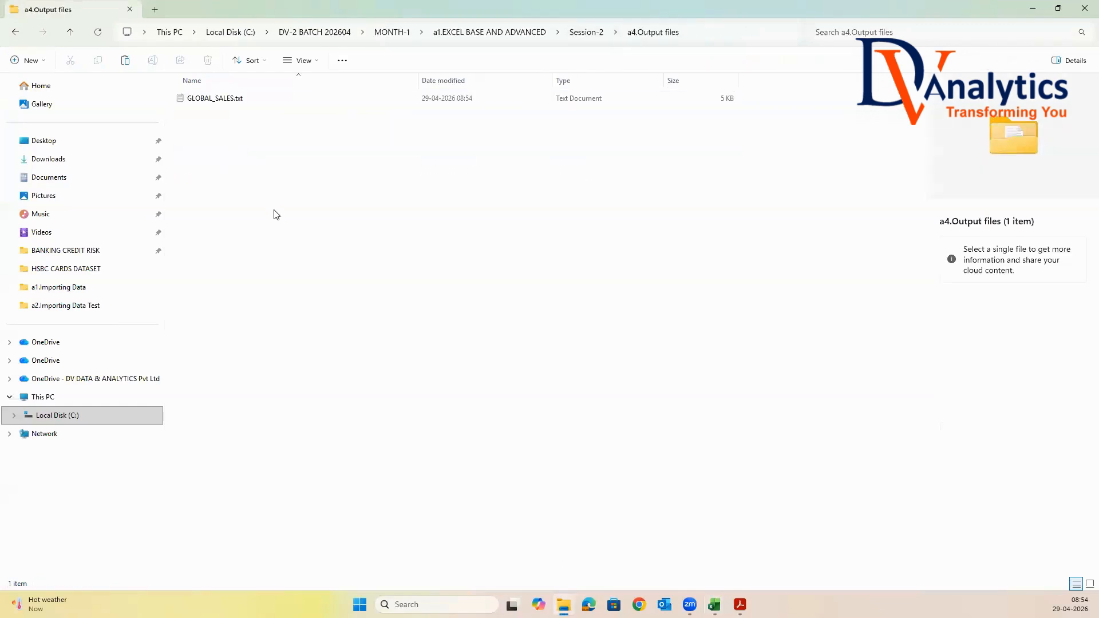
{"action": "left_click", "coordinate": [213, 101]}
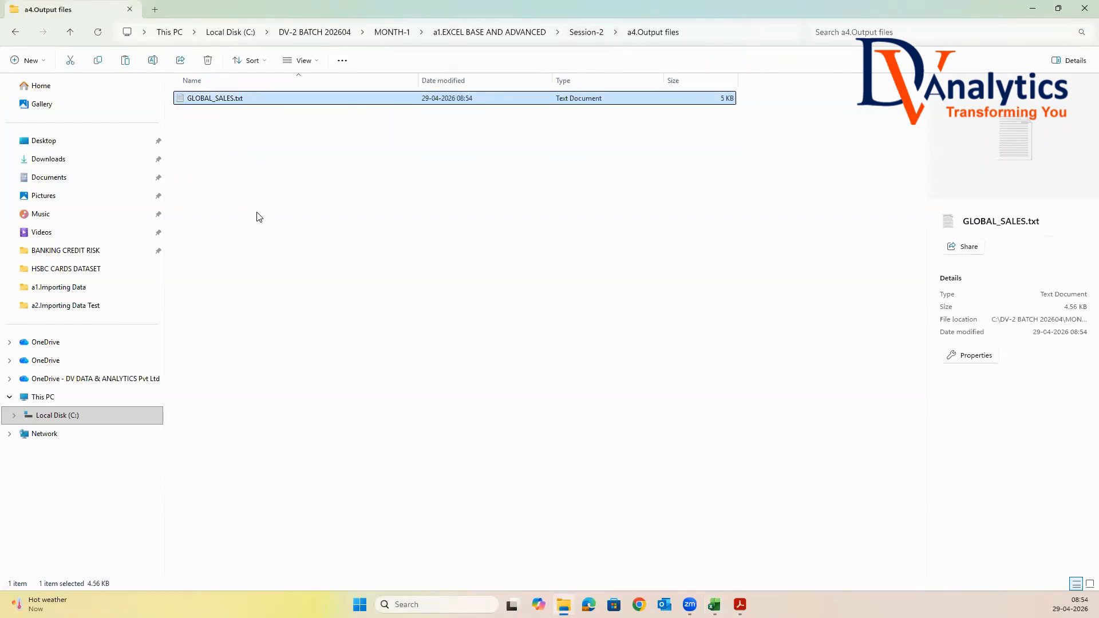
{"action": "double_click", "coordinate": [239, 99]}
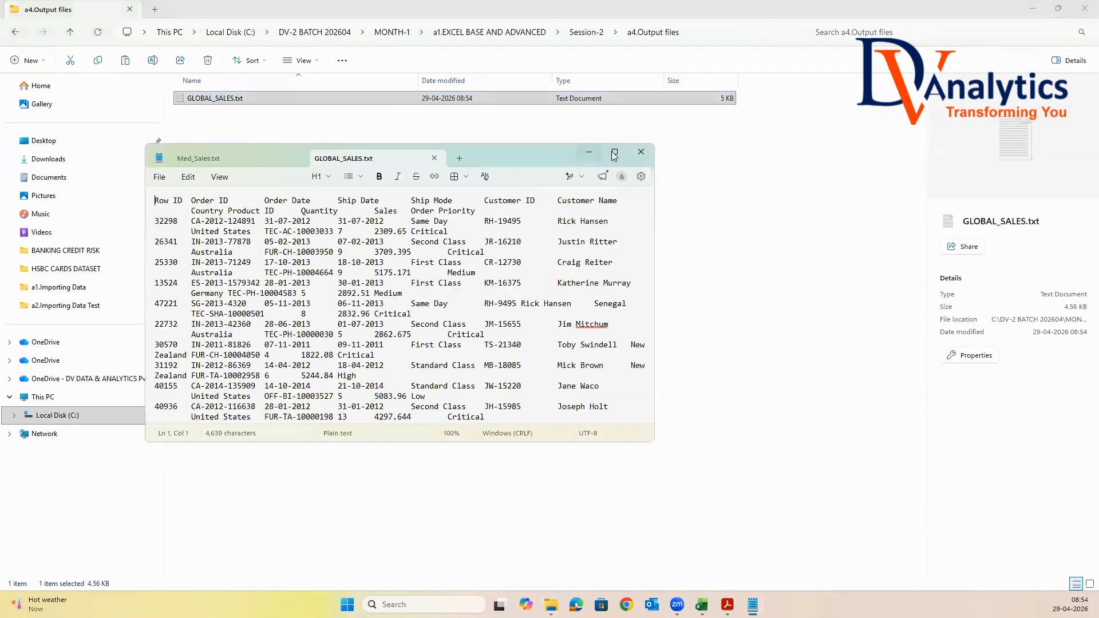
{"action": "left_click", "coordinate": [622, 148]}
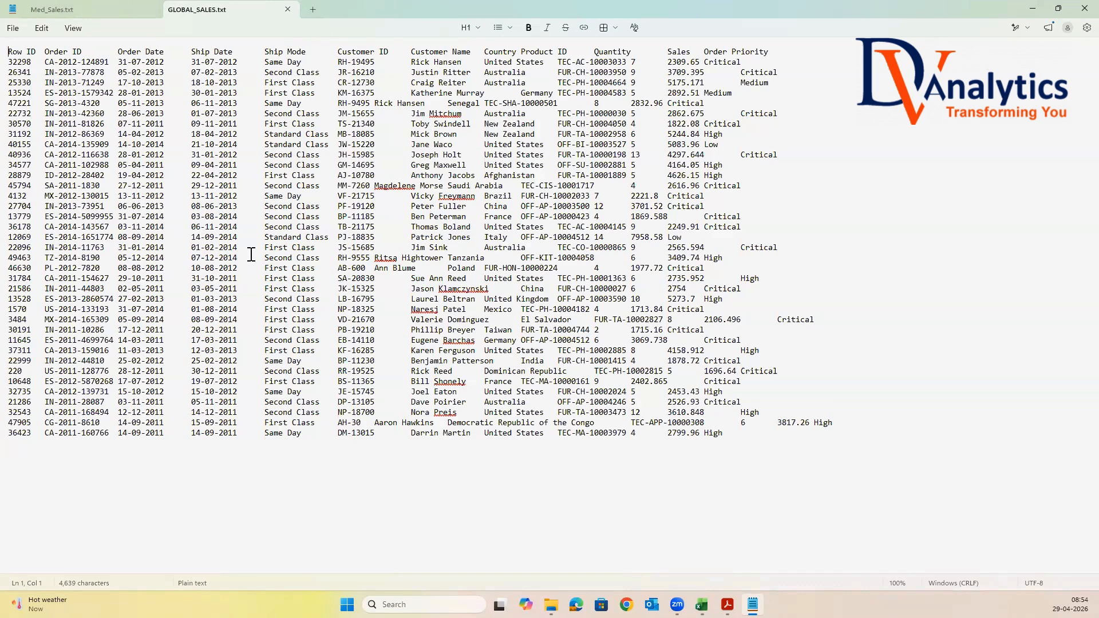
{"action": "left_click", "coordinate": [288, 9]}
{"action": "left_click", "coordinate": [153, 10]}
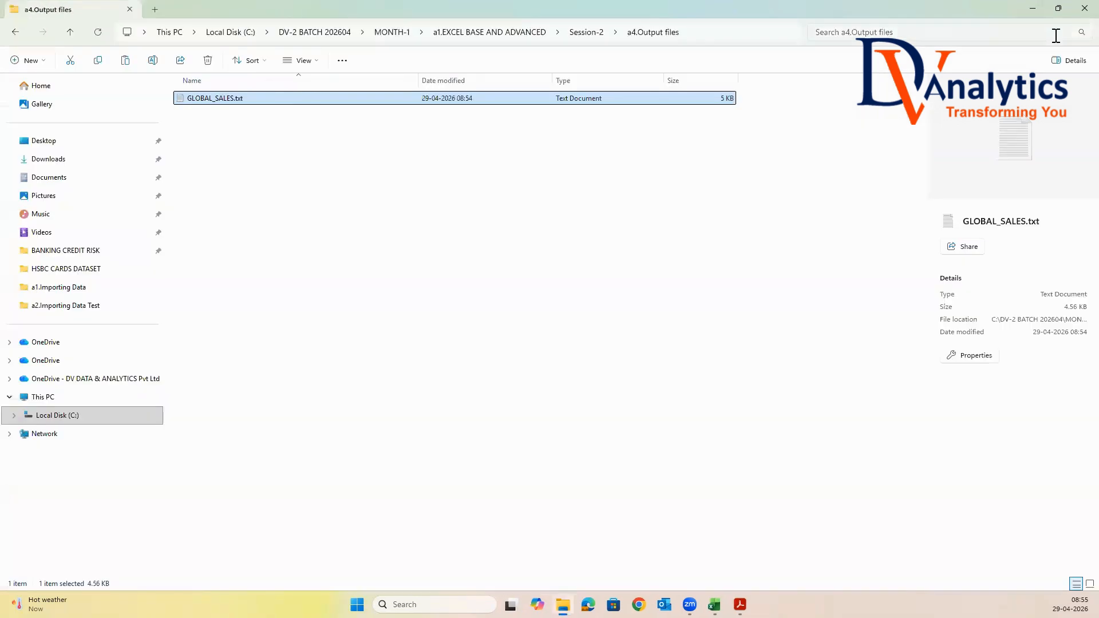
Step: Save the GLOBAL_SALES data as CSV (Comma delimited) (*.csv) in a4.Output files and check the new file in that folder
{"action": "left_click", "coordinate": [1033, 8]}
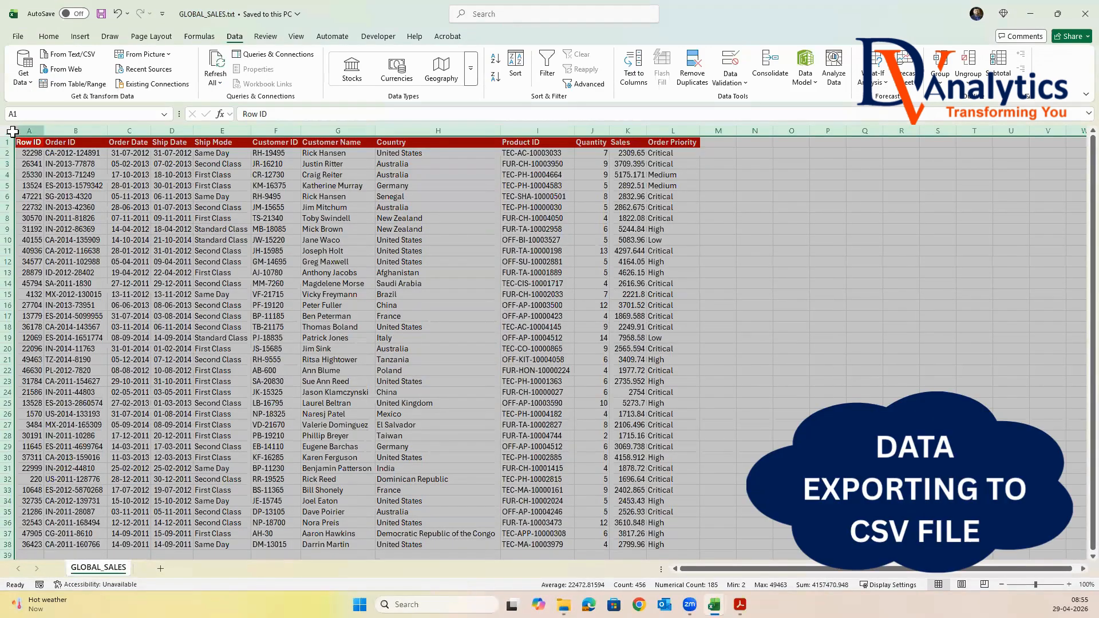
{"action": "left_click", "coordinate": [17, 36]}
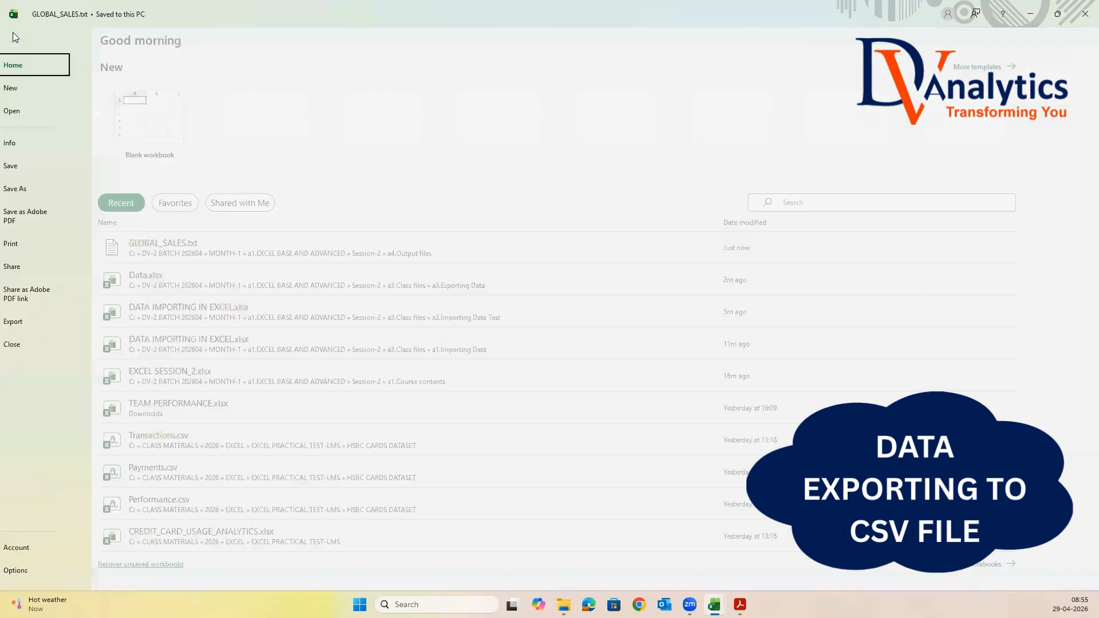
{"action": "left_click", "coordinate": [37, 188]}
{"action": "left_click", "coordinate": [312, 147]}
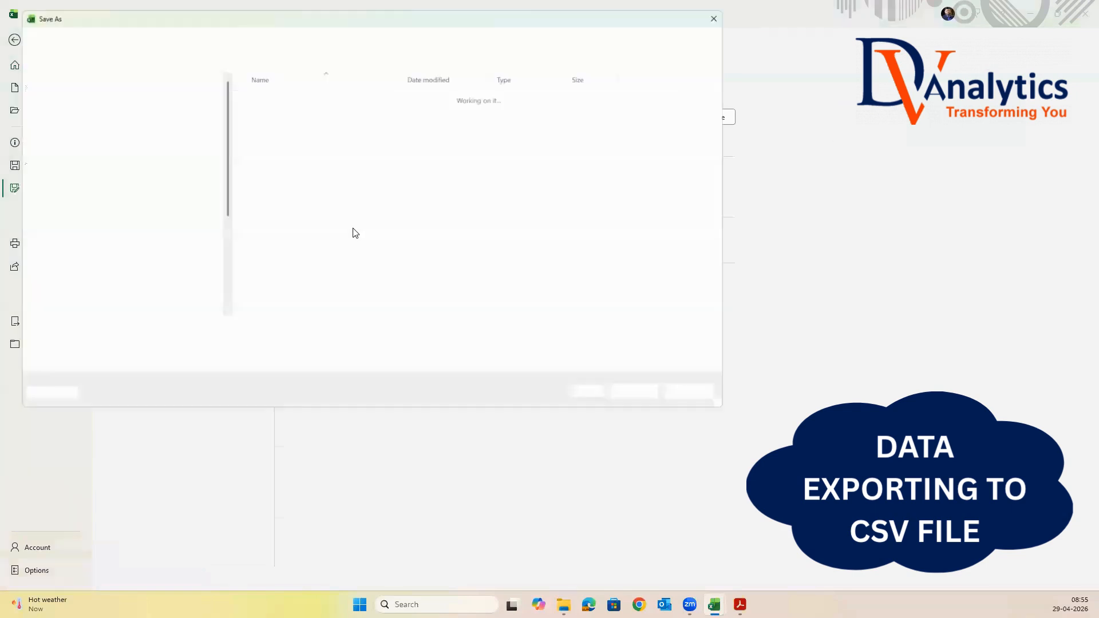
{"action": "left_click", "coordinate": [225, 343]}
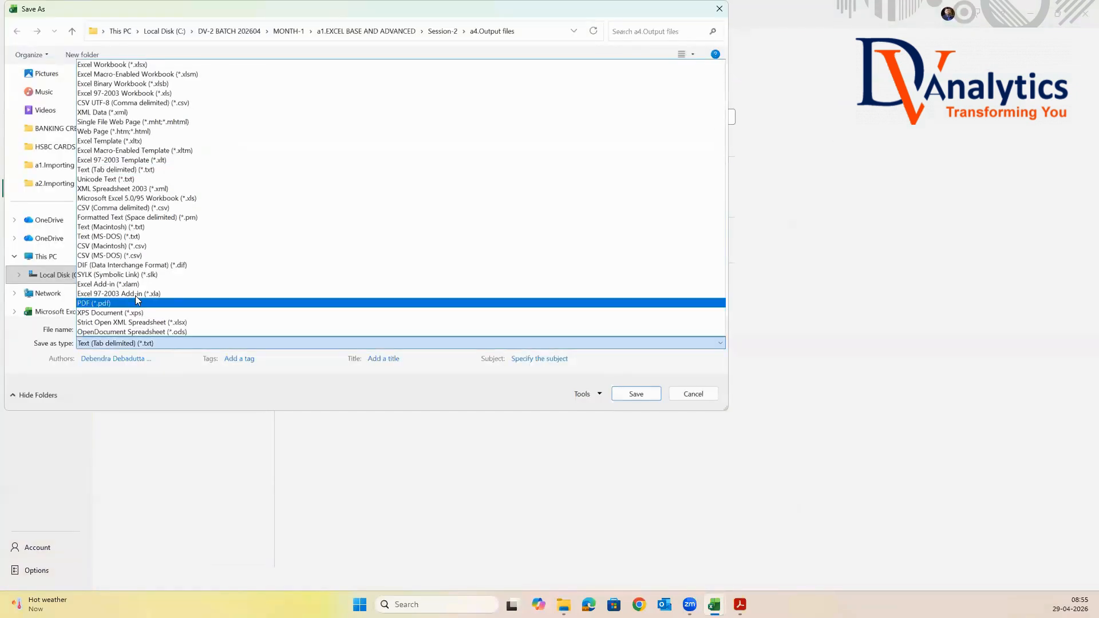
{"action": "left_click", "coordinate": [137, 208]}
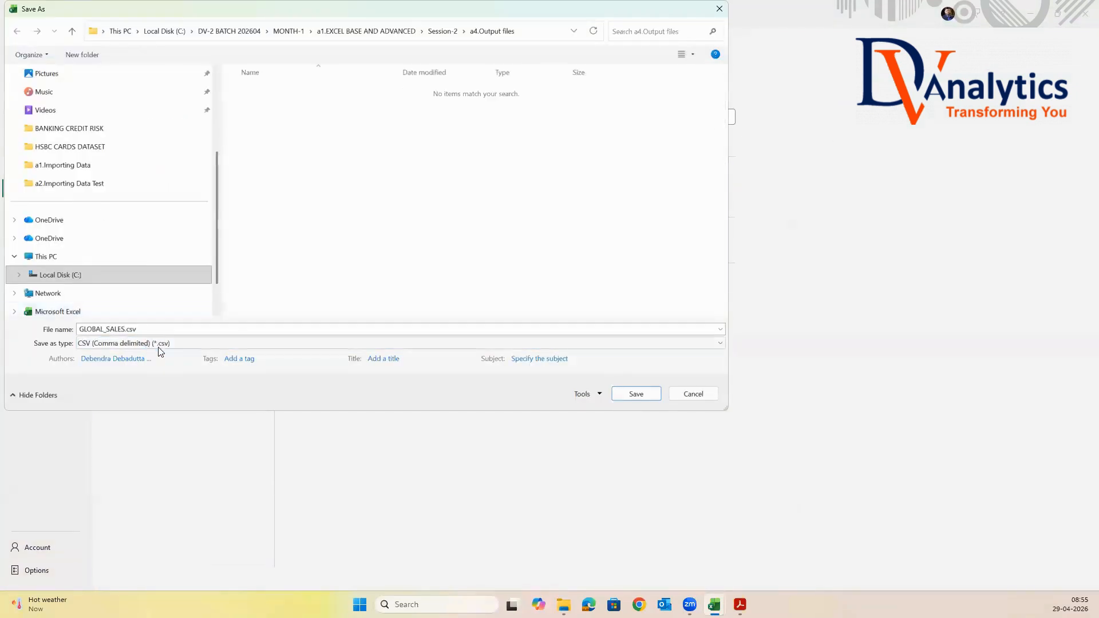
{"action": "left_click", "coordinate": [621, 393]}
{"action": "left_click", "coordinate": [564, 605]}
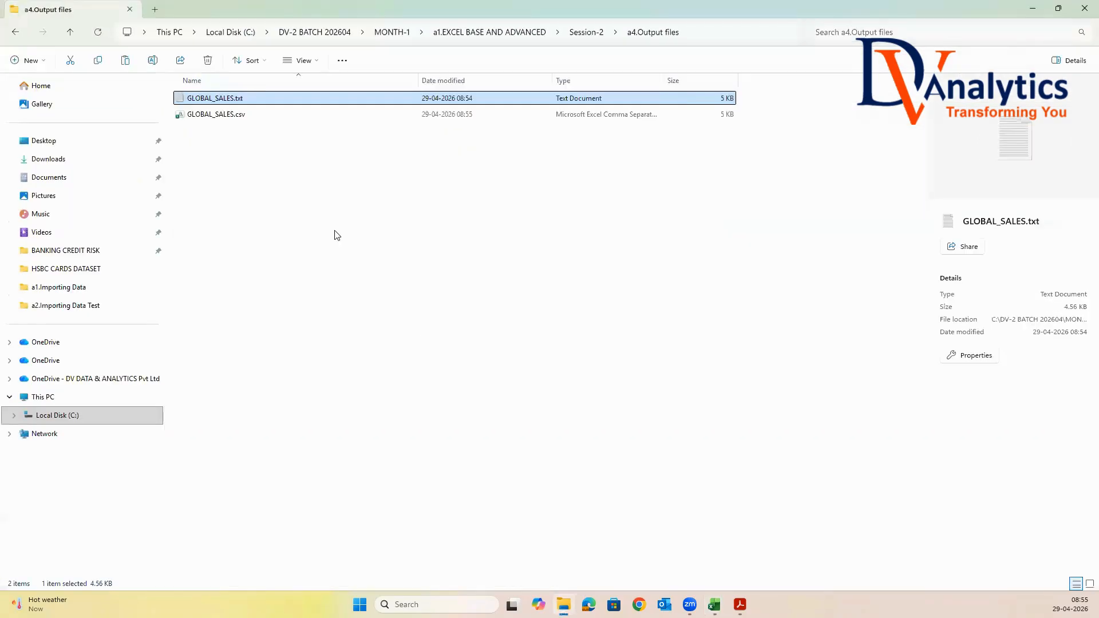
{"action": "left_click", "coordinate": [242, 117]}
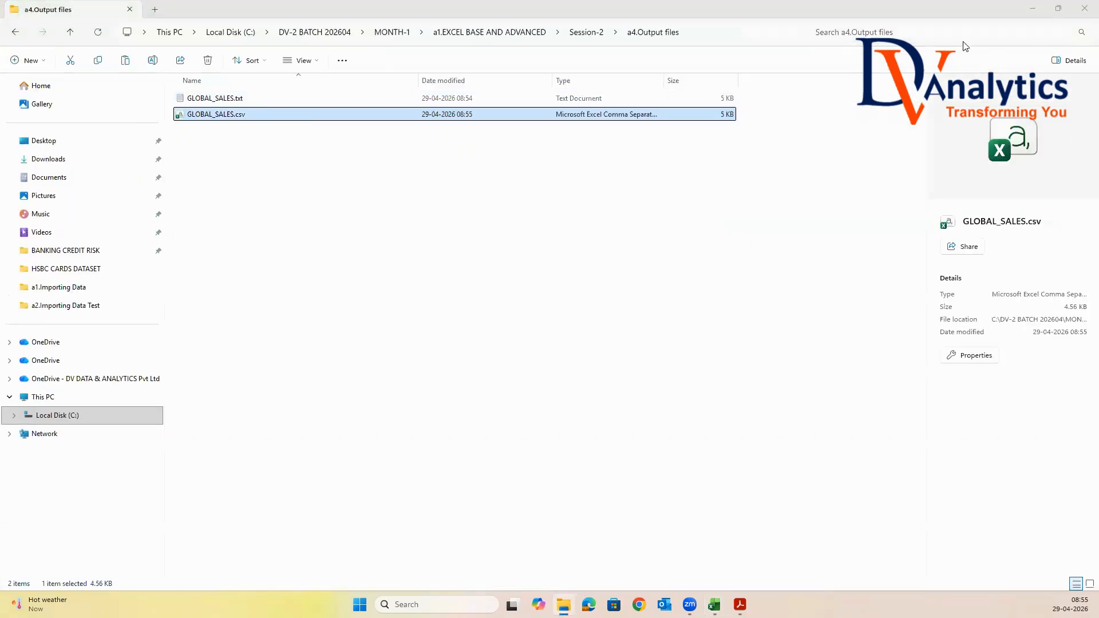
{"action": "left_click", "coordinate": [1036, 12]}
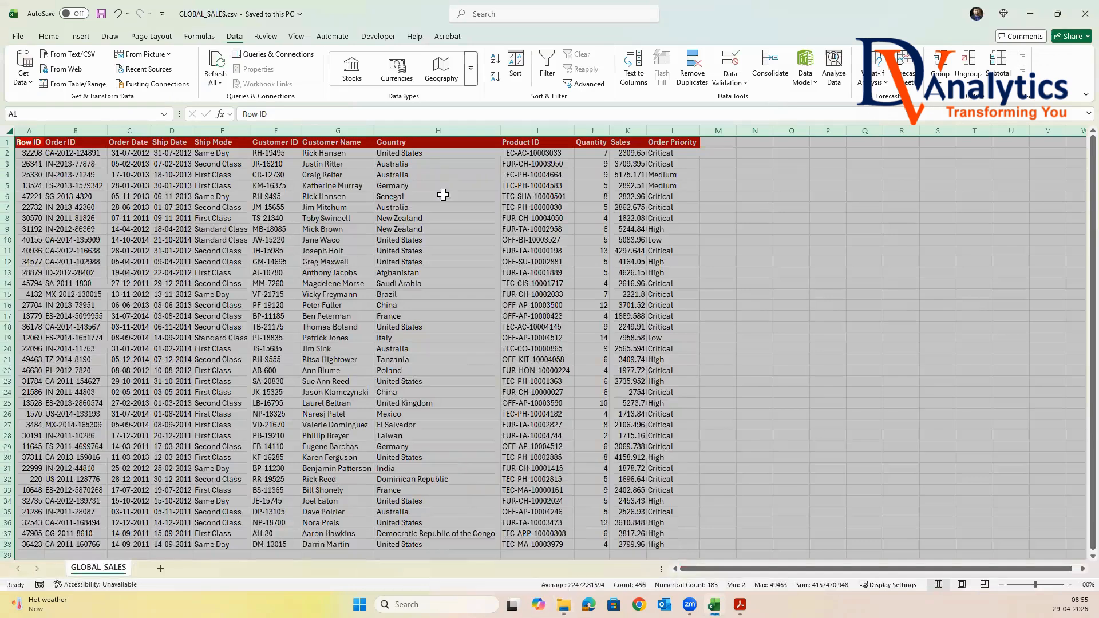
Step: Save the GLOBAL_SALES data as Excel Workbook (*.xlsx) in a4.Output files and check the resulting file in the folder
{"action": "left_click", "coordinate": [18, 37]}
{"action": "left_click", "coordinate": [39, 189]}
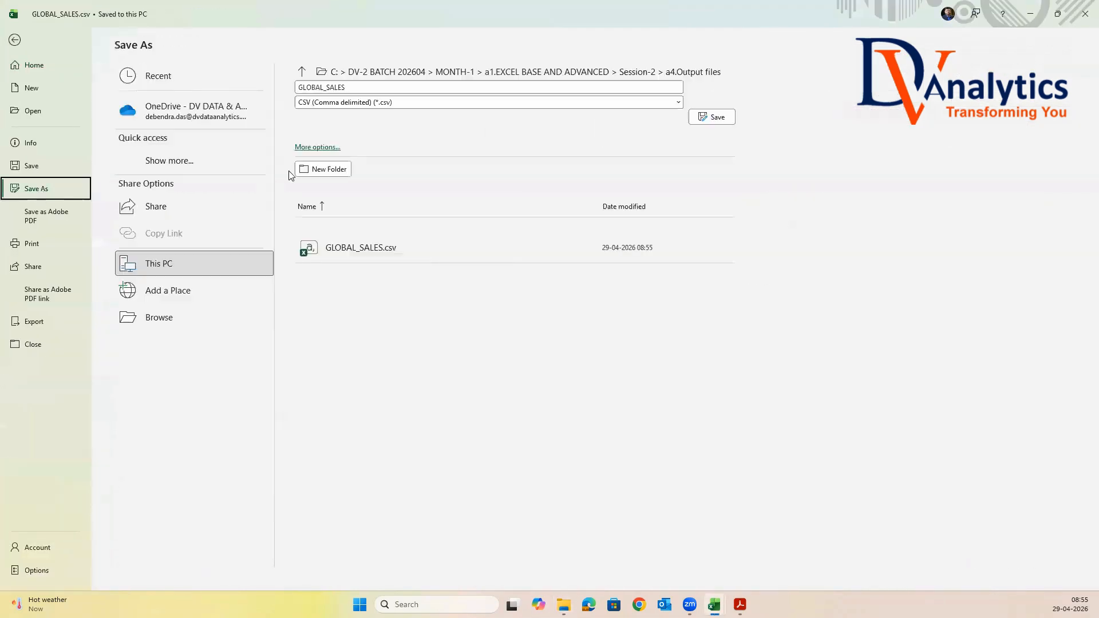
{"action": "left_click", "coordinate": [302, 150]}
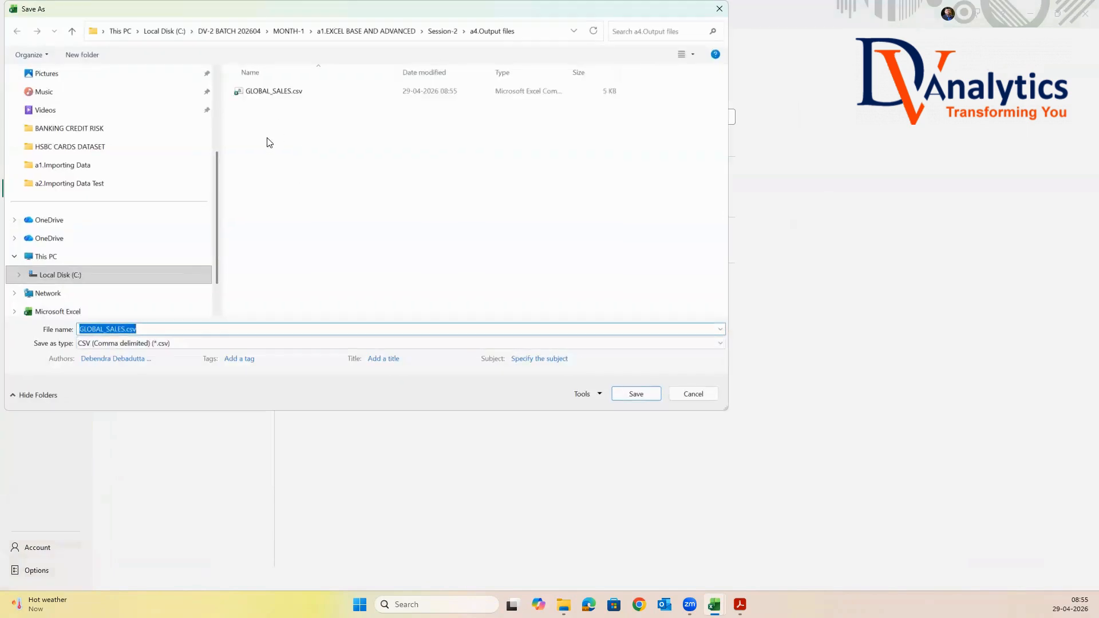
{"action": "left_click", "coordinate": [208, 343]}
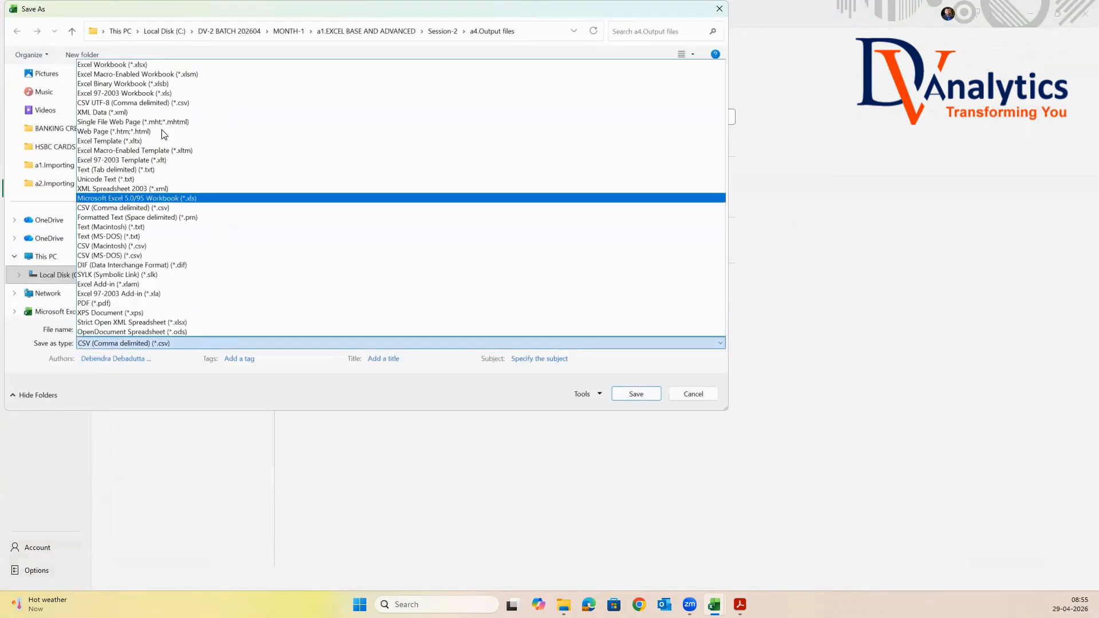
{"action": "left_click", "coordinate": [153, 64]}
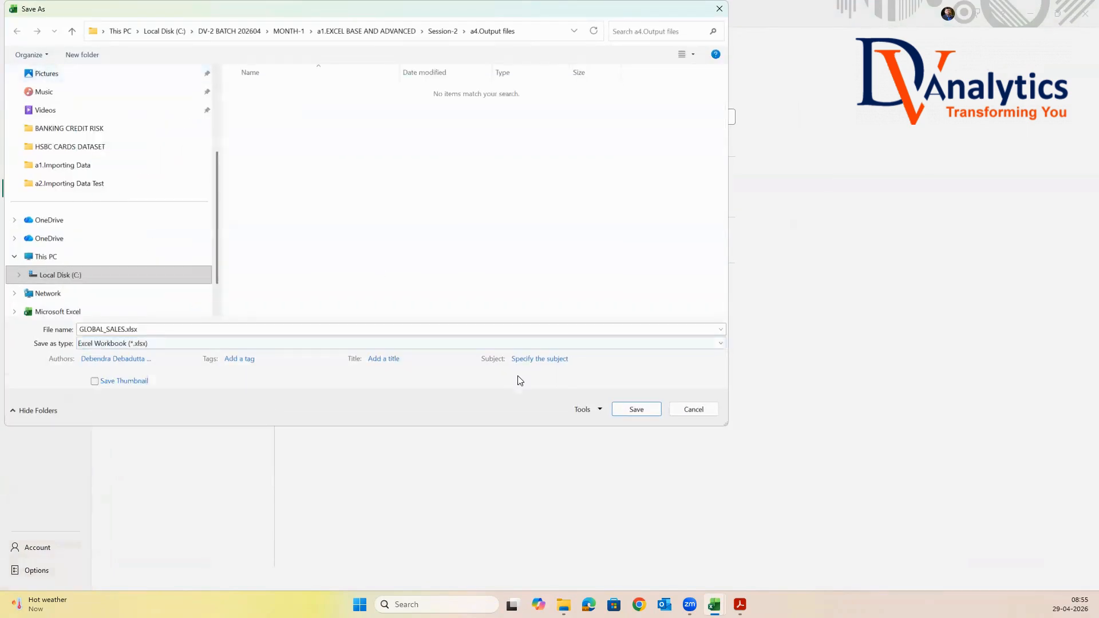
{"action": "left_click", "coordinate": [622, 412]}
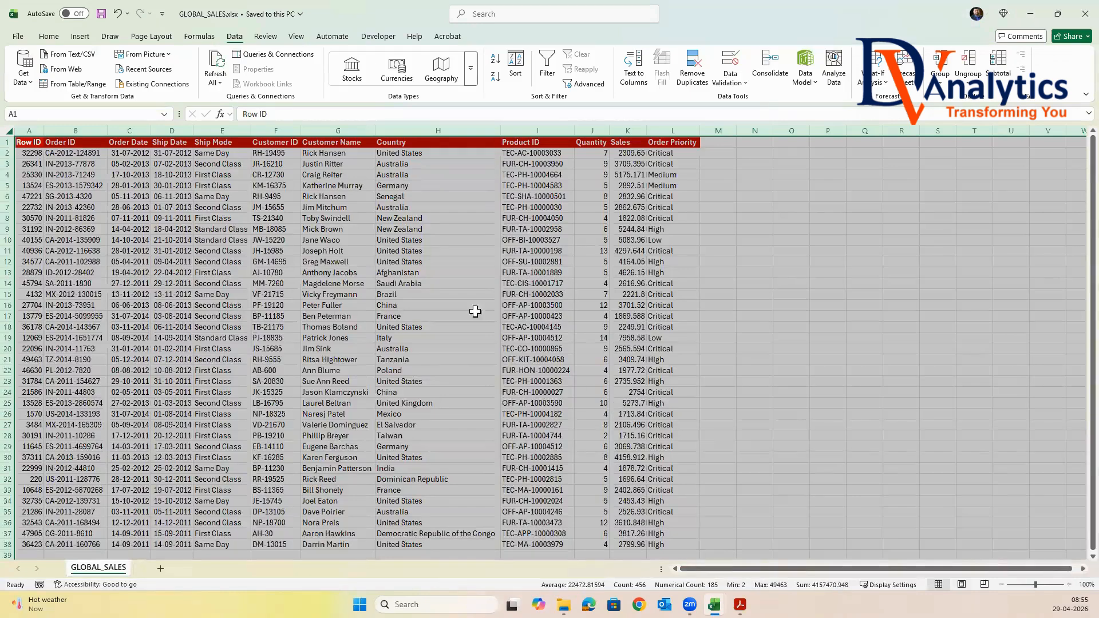
{"action": "left_click", "coordinate": [563, 603]}
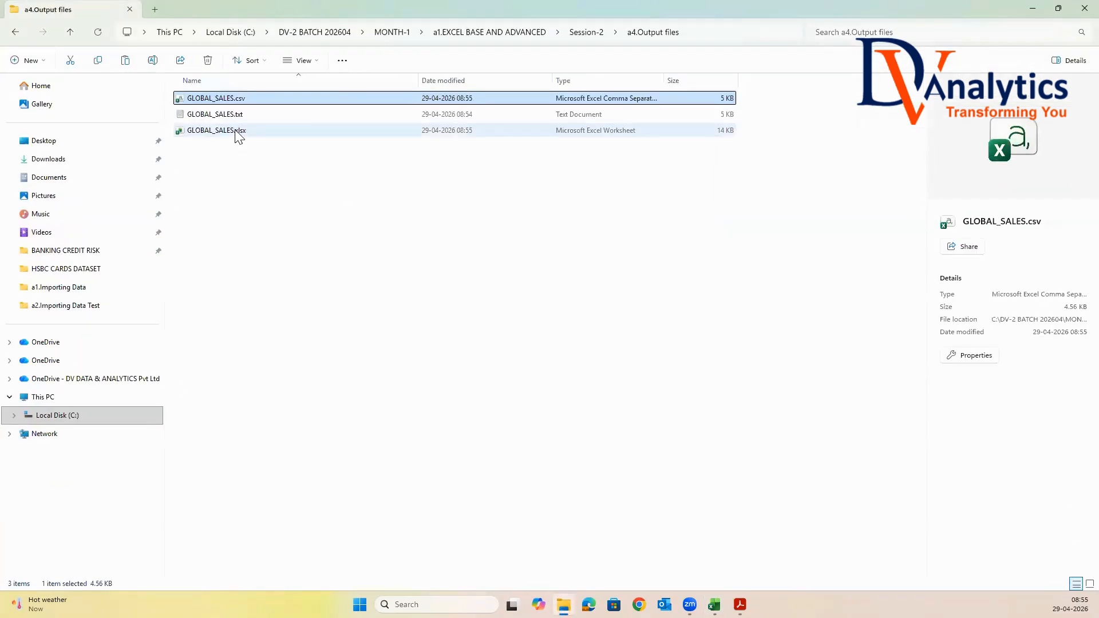
{"action": "left_click", "coordinate": [238, 132]}
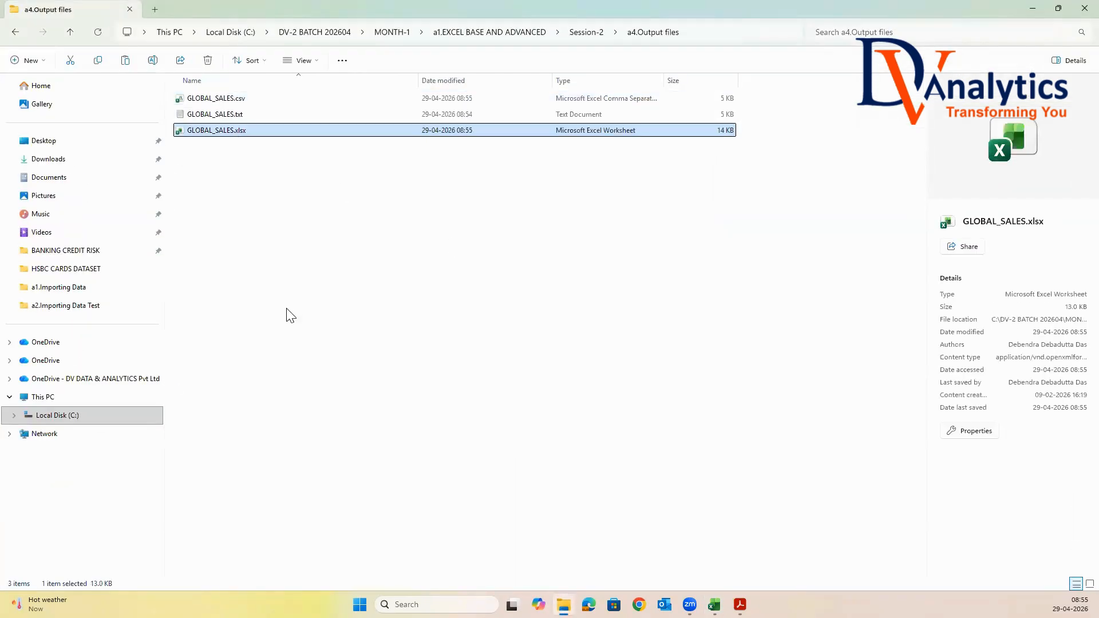
{"action": "left_click", "coordinate": [1034, 11]}
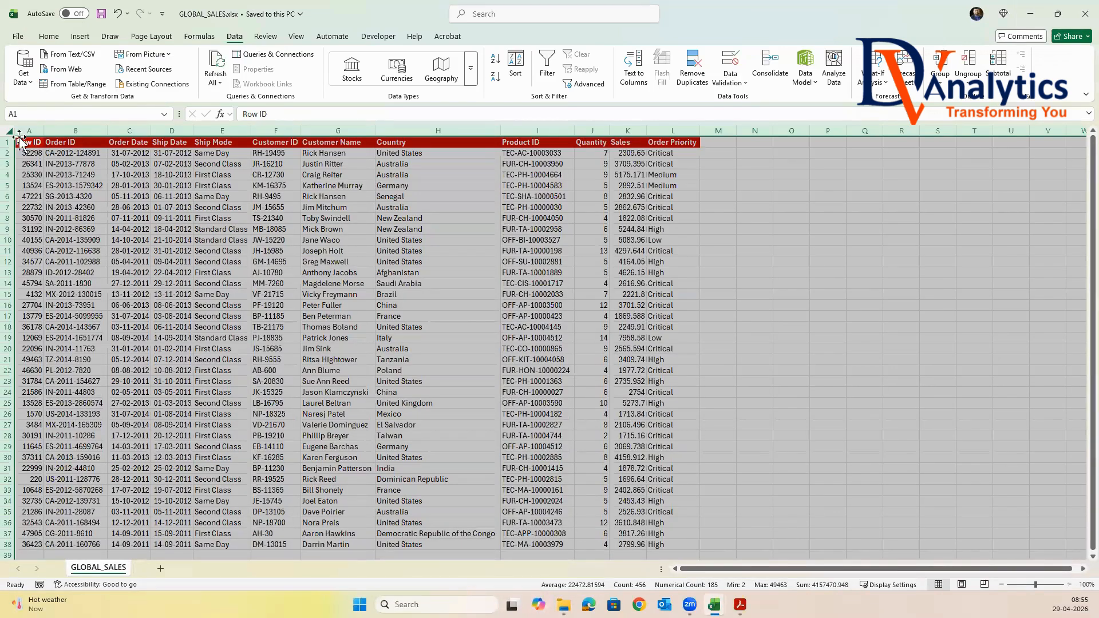
Step: Save GLOBAL_SALES as Excel Macro-Enabled Workbook (*.xlsm) in Session-2's a4.Output files folder
{"action": "left_click", "coordinate": [17, 37]}
{"action": "left_click", "coordinate": [36, 188]}
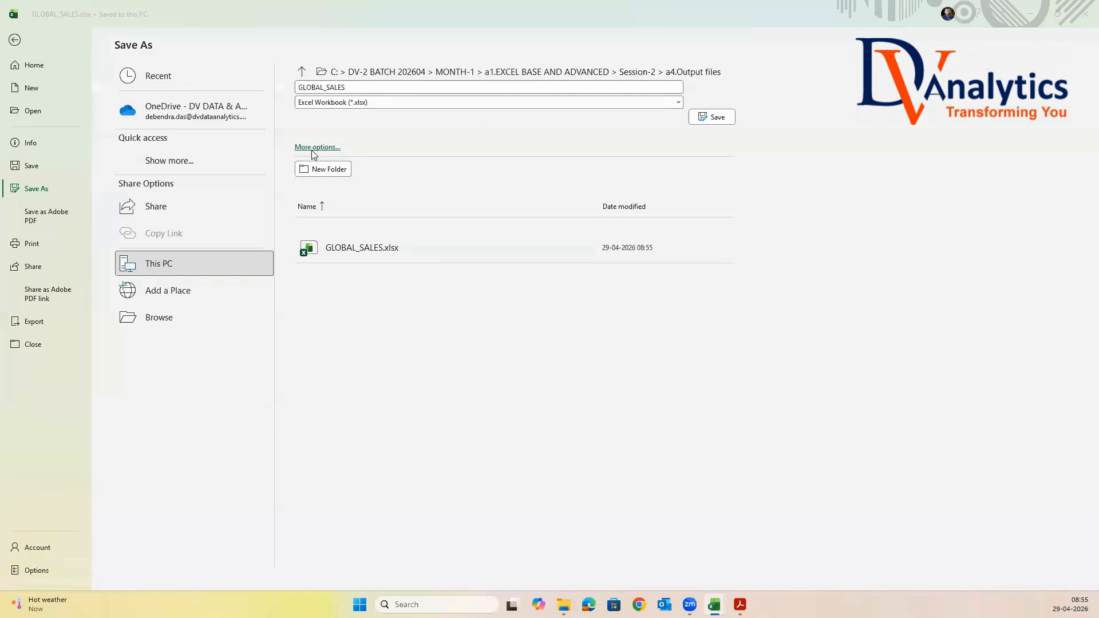
{"action": "left_click", "coordinate": [313, 148]}
{"action": "left_click", "coordinate": [242, 343]}
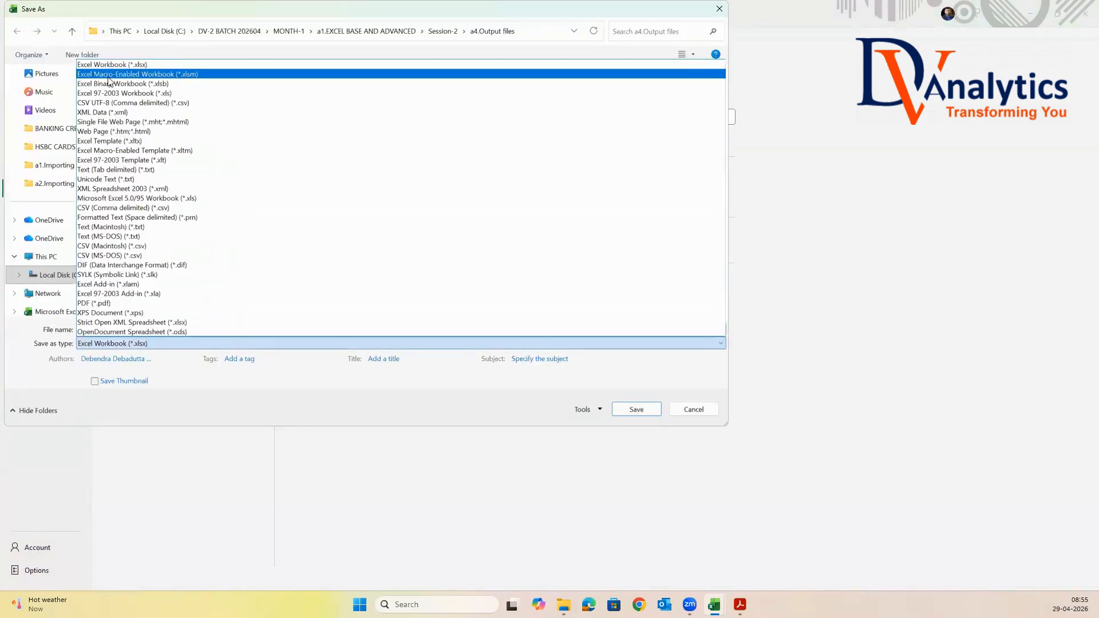
{"action": "left_click", "coordinate": [147, 75]}
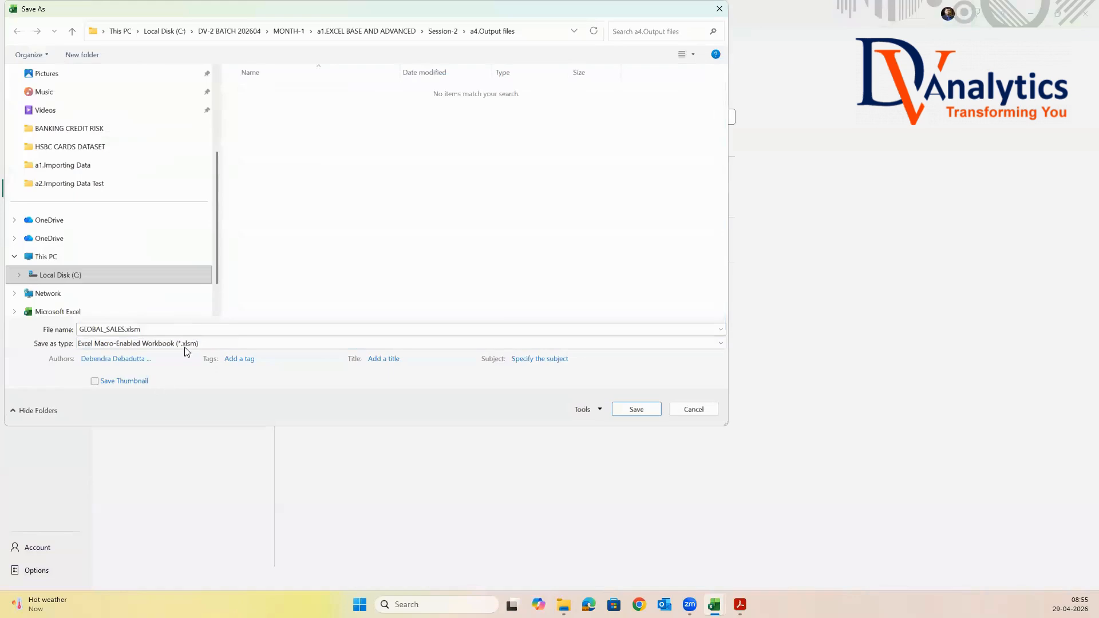
{"action": "left_click", "coordinate": [644, 408]}
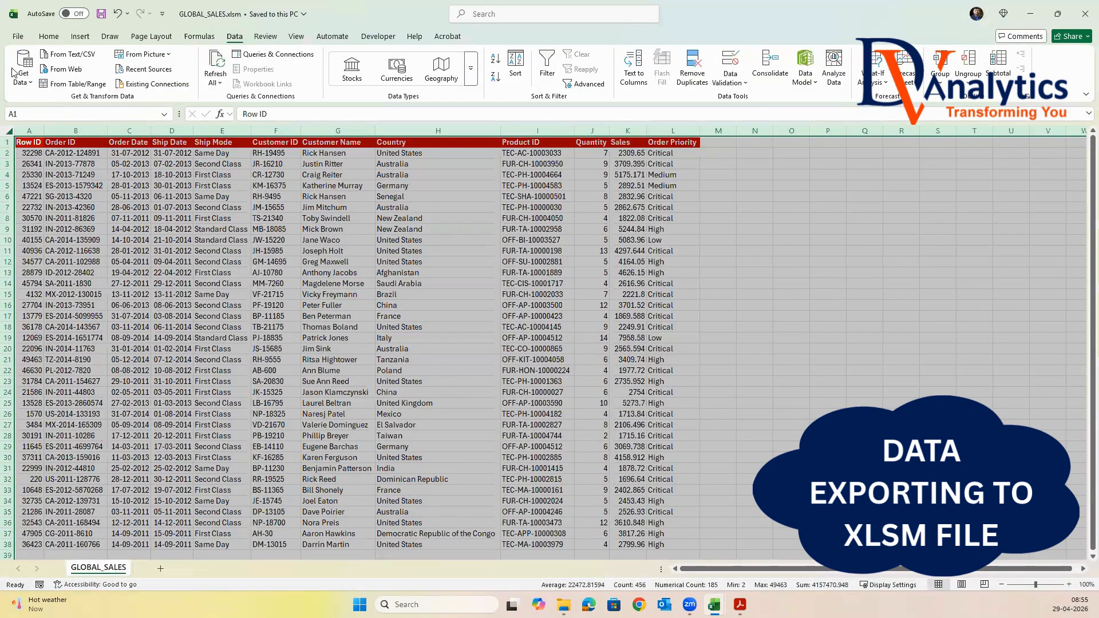
Step: Save GLOBAL_SALES as Excel Binary Workbook (*.xlsb) in Session-2's a4.Output files folder
{"action": "left_click", "coordinate": [17, 37]}
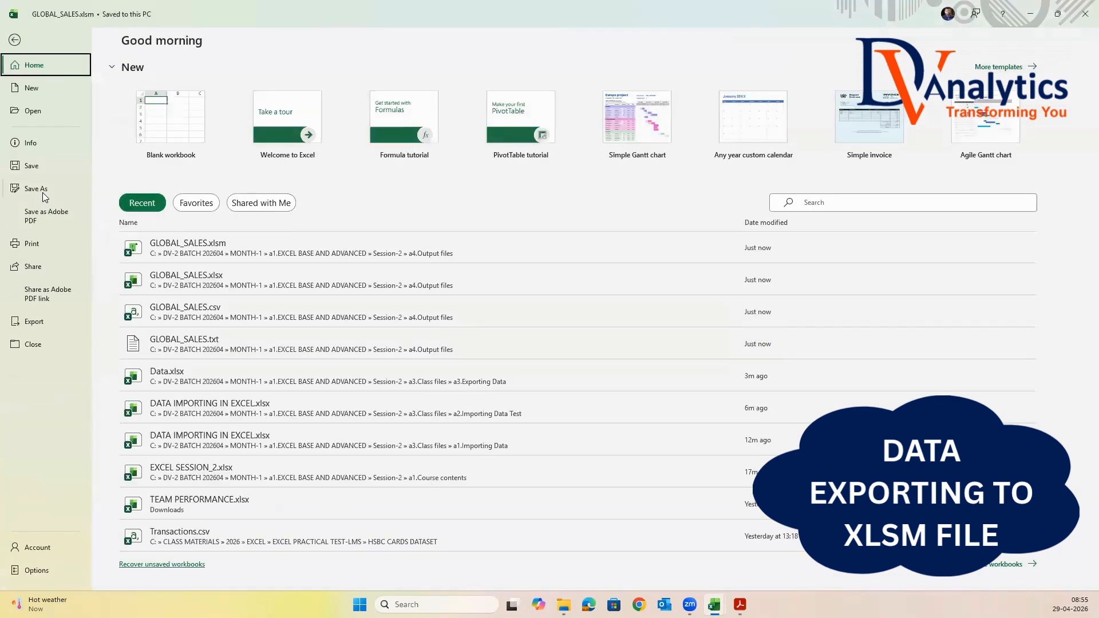
{"action": "left_click", "coordinate": [36, 189]}
{"action": "left_click", "coordinate": [317, 147]}
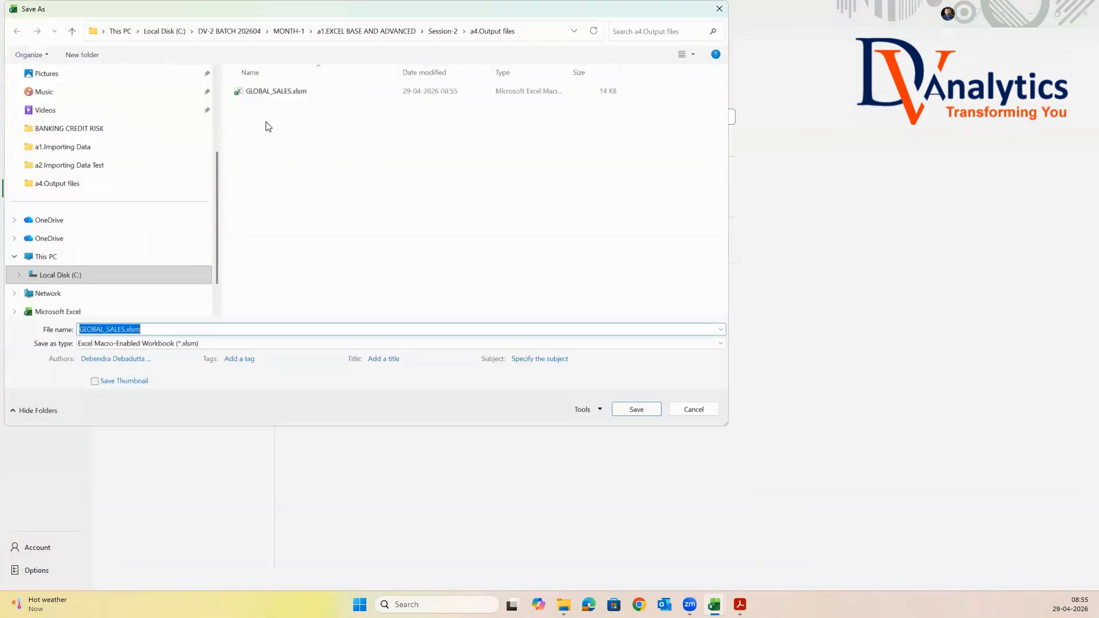
{"action": "left_click", "coordinate": [211, 343]}
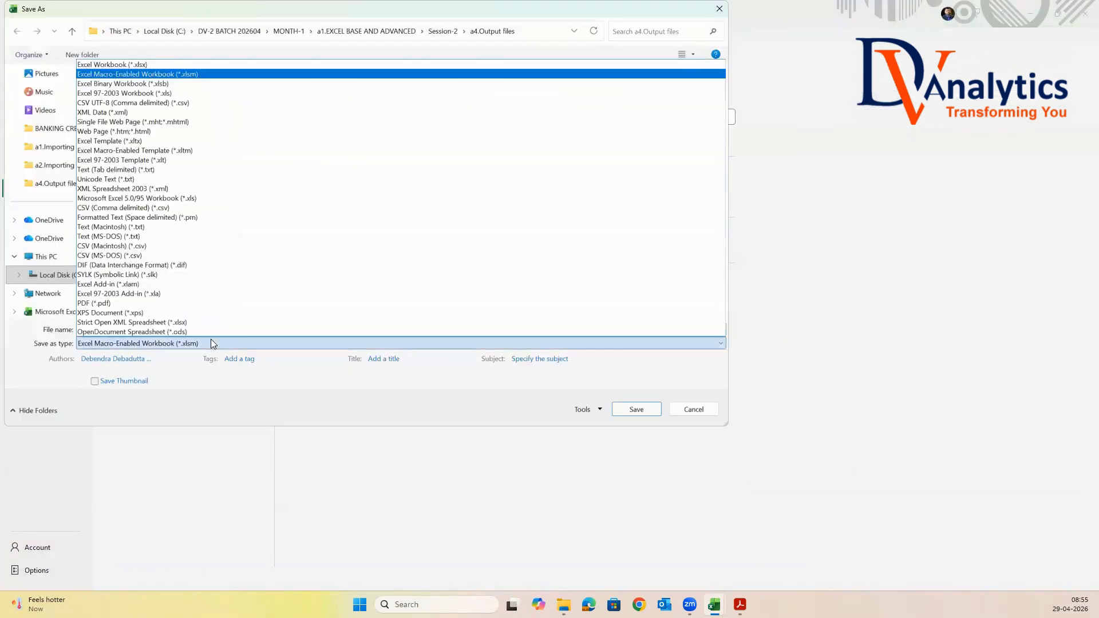
{"action": "left_click", "coordinate": [136, 86]}
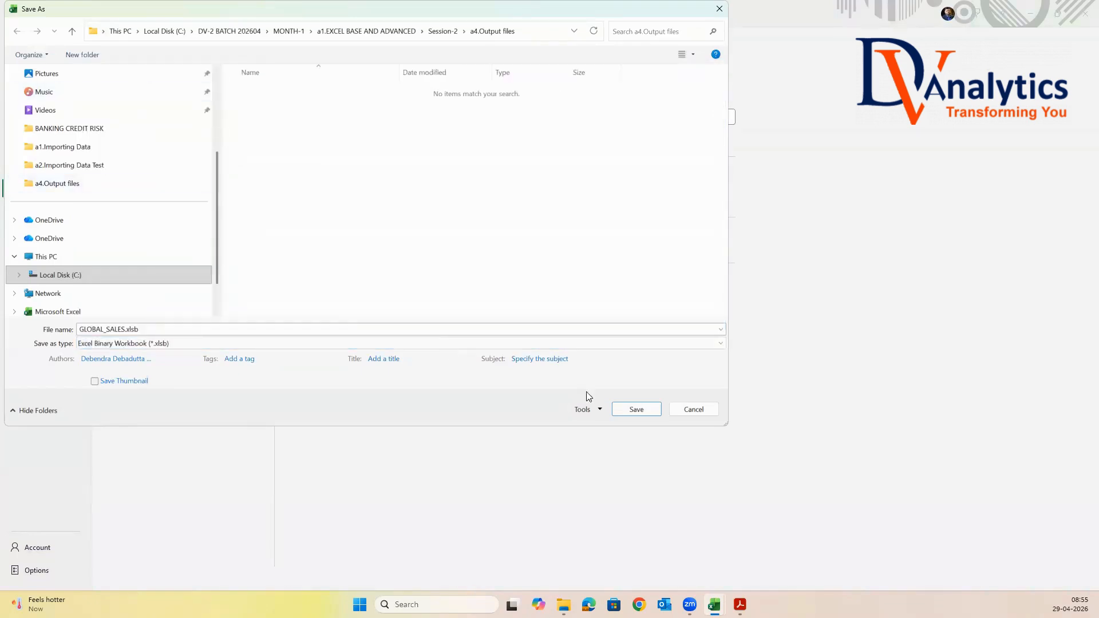
{"action": "left_click", "coordinate": [629, 409]}
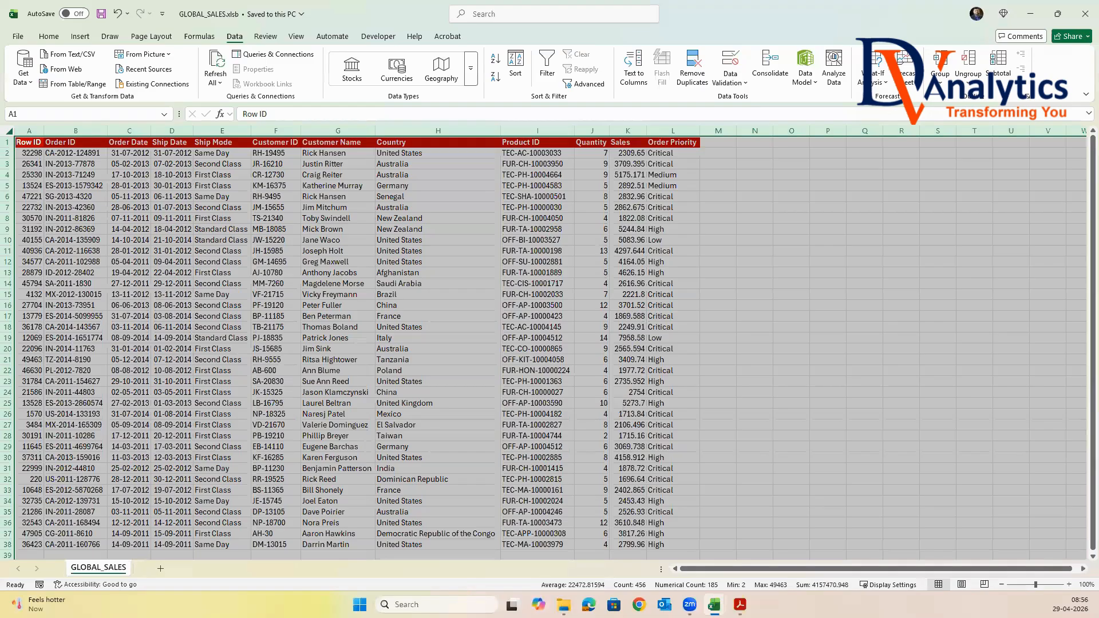
Step: Compare the types and sizes of GLOBAL_SALES.xlsm and GLOBAL_SALES.xlsb in a4.Output files, widening the Type column to show full type names
{"action": "left_click", "coordinate": [564, 604]}
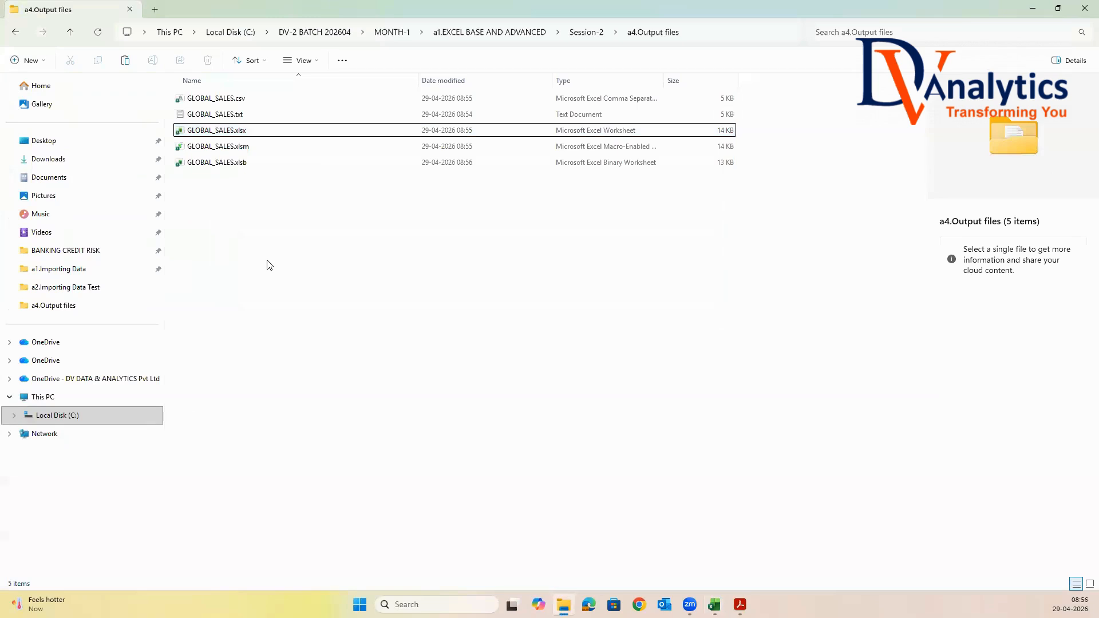
{"action": "left_click", "coordinate": [256, 148]}
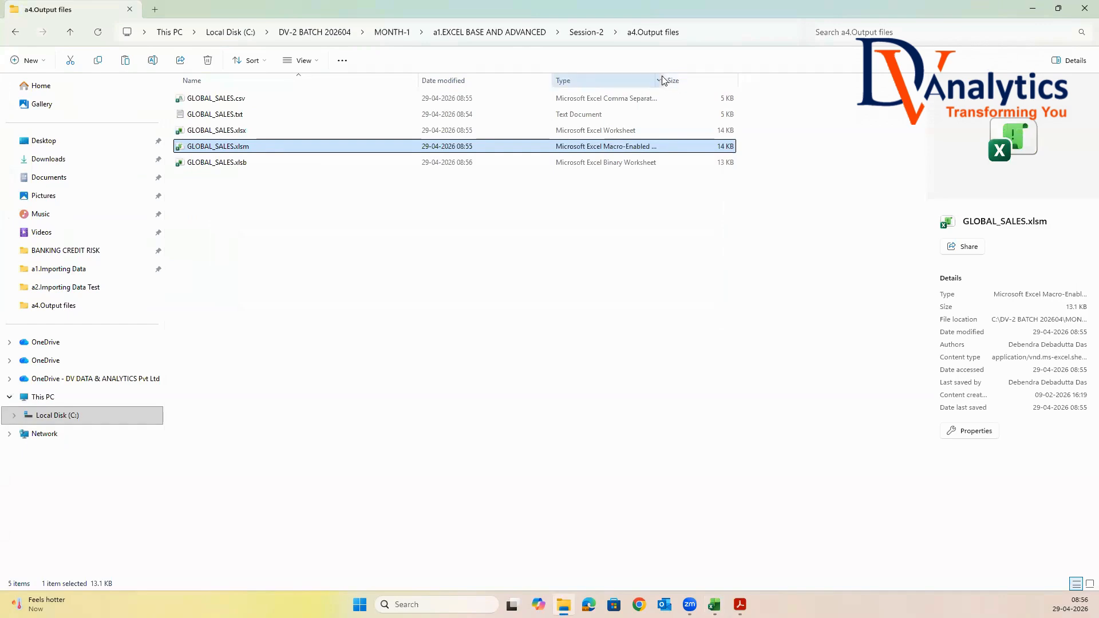
{"action": "left_click_drag", "start_coordinate": [663, 79], "coordinate": [756, 80]}
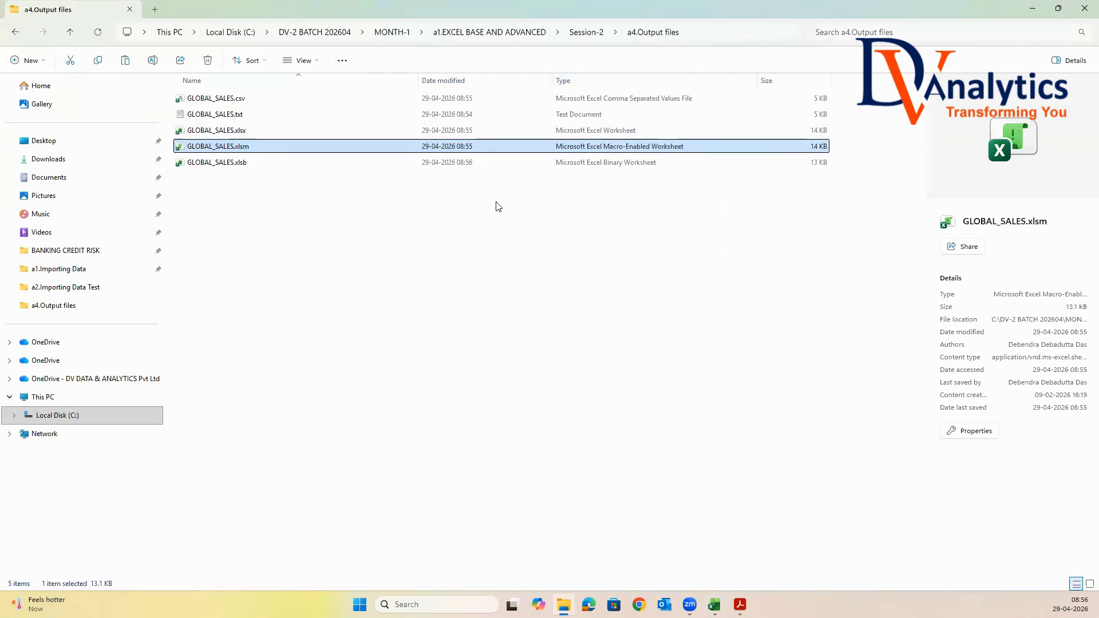
{"action": "left_click", "coordinate": [256, 164]}
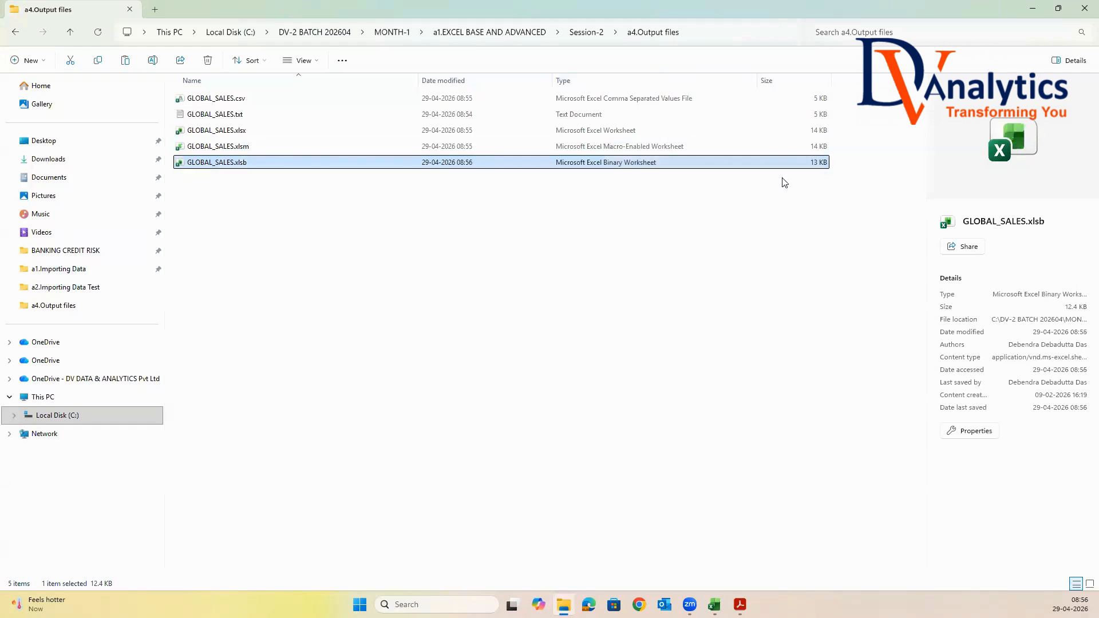
{"action": "left_click", "coordinate": [821, 147]}
{"action": "left_click", "coordinate": [818, 165]}
Step: Copy the a4.Exporting Data Test folder from Session-2's a2.Raw data into a3.Class files and open the copied folder
{"action": "left_click", "coordinate": [507, 33]}
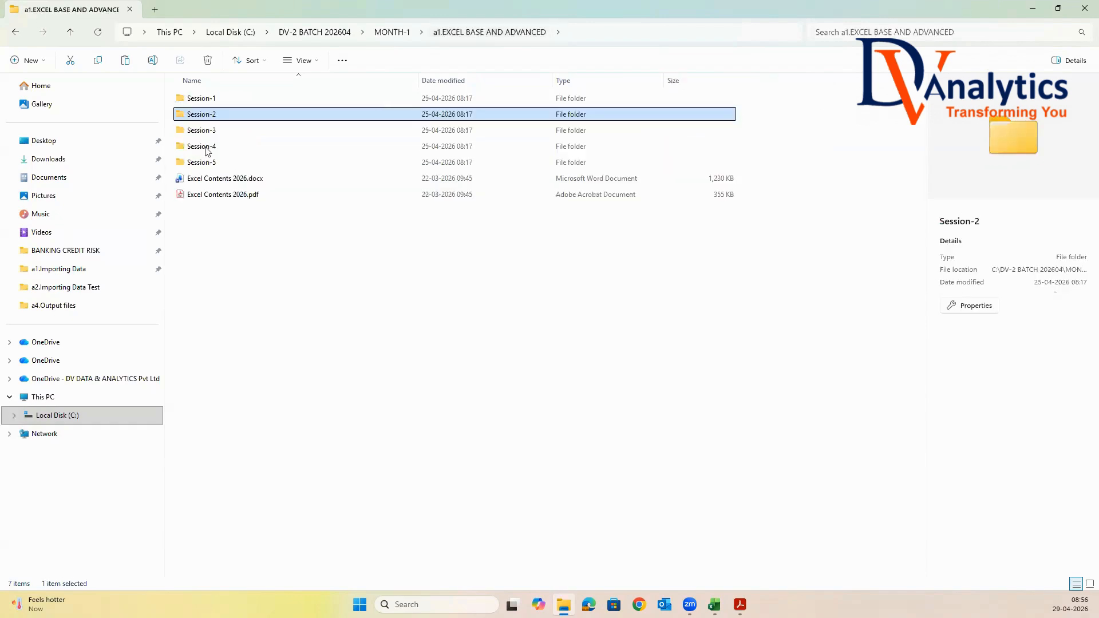
{"action": "double_click", "coordinate": [195, 114]}
{"action": "double_click", "coordinate": [213, 114]}
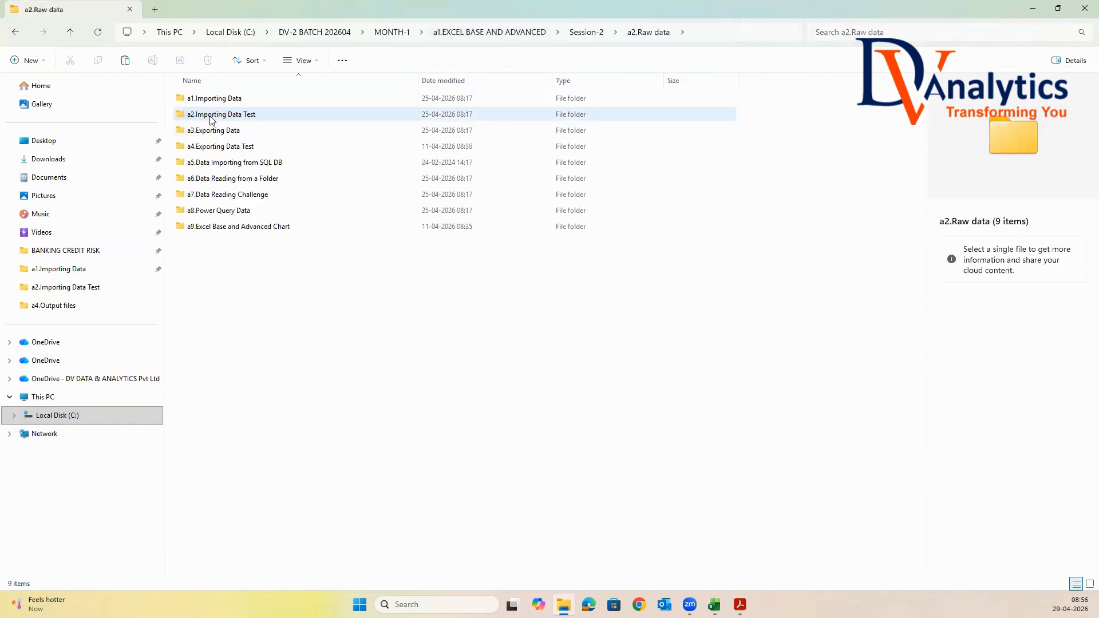
{"action": "left_click", "coordinate": [220, 147]}
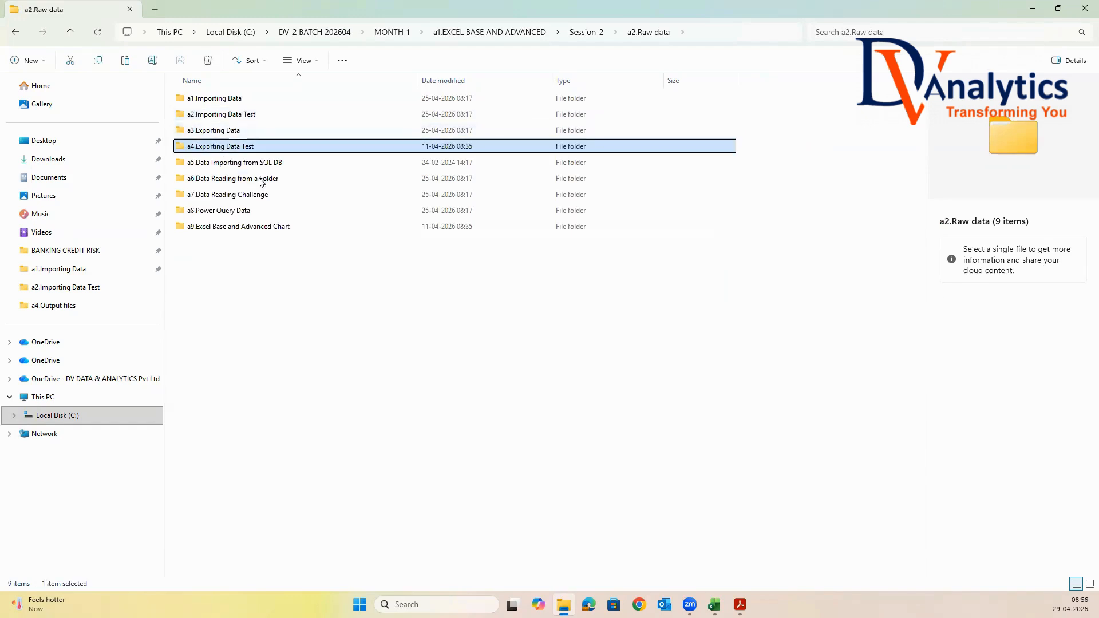
{"action": "left_click", "coordinate": [590, 32]}
{"action": "double_click", "coordinate": [233, 137]}
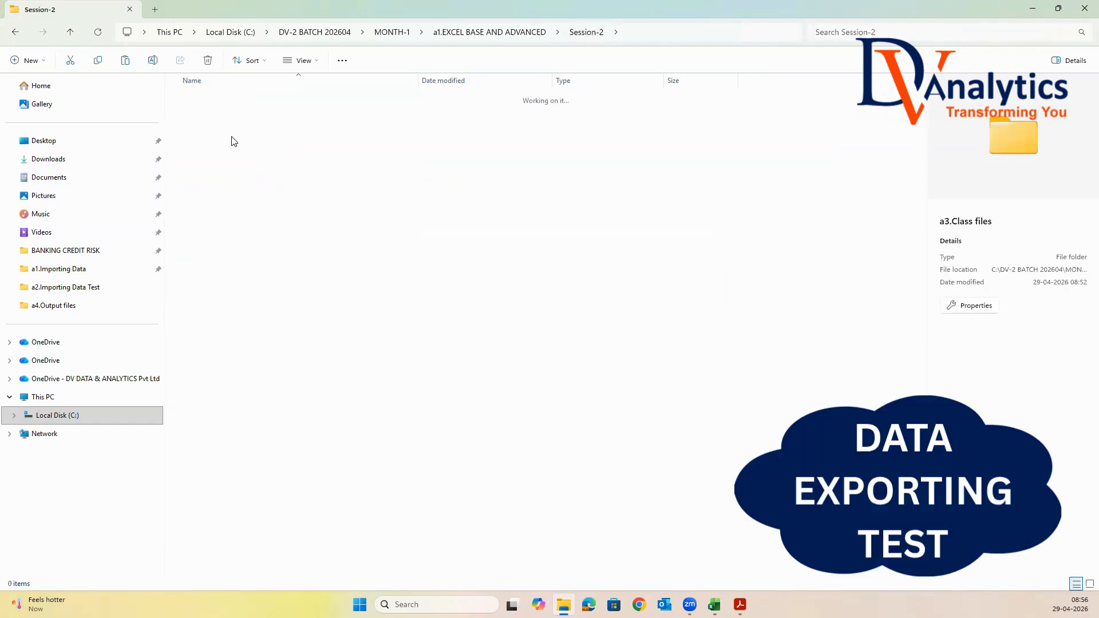
{"action": "right_click", "coordinate": [216, 159]}
{"action": "left_click", "coordinate": [273, 179]}
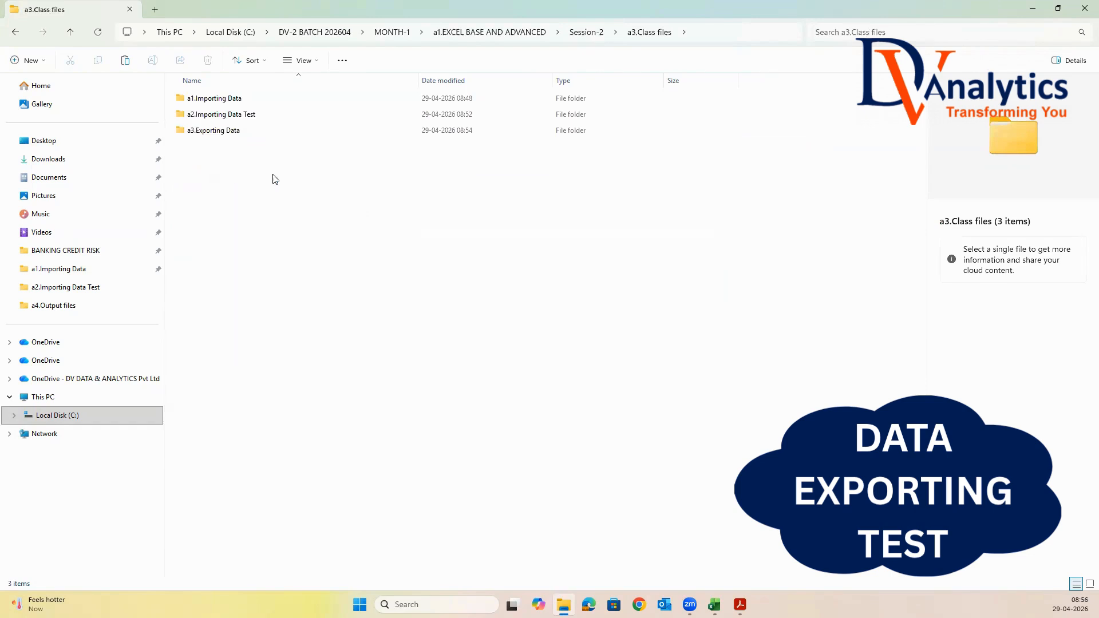
{"action": "left_click", "coordinate": [301, 216]}
{"action": "left_click", "coordinate": [241, 148]}
{"action": "double_click", "coordinate": [241, 149]}
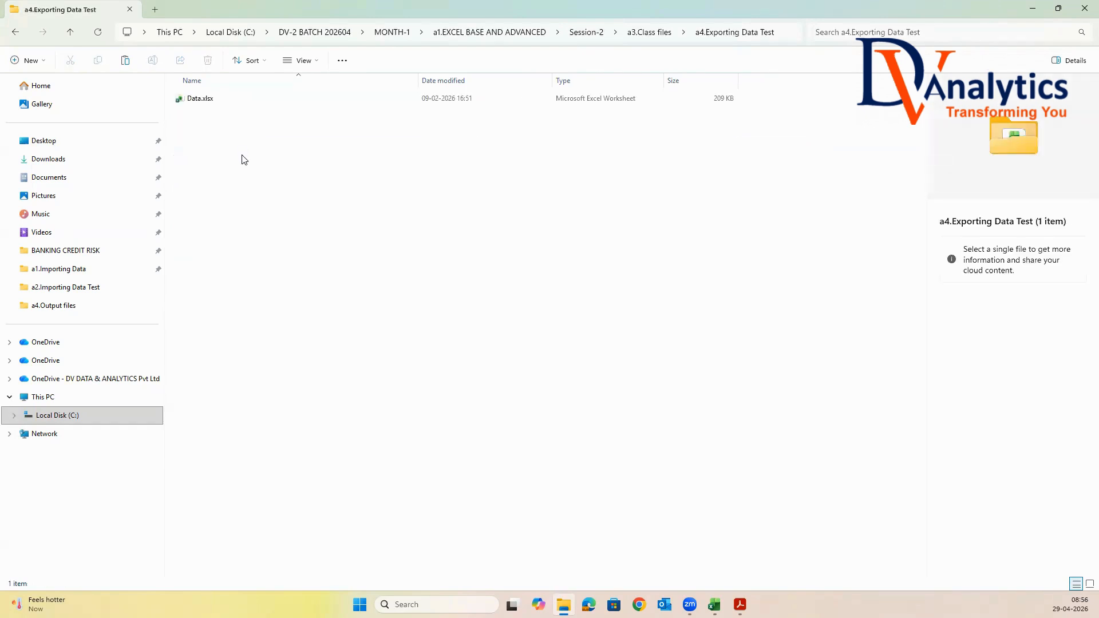
Step: Open Data.xlsx from the a4.Exporting Data Test folder and close the GLOBAL_SALES.xlsb workbook
{"action": "double_click", "coordinate": [209, 100]}
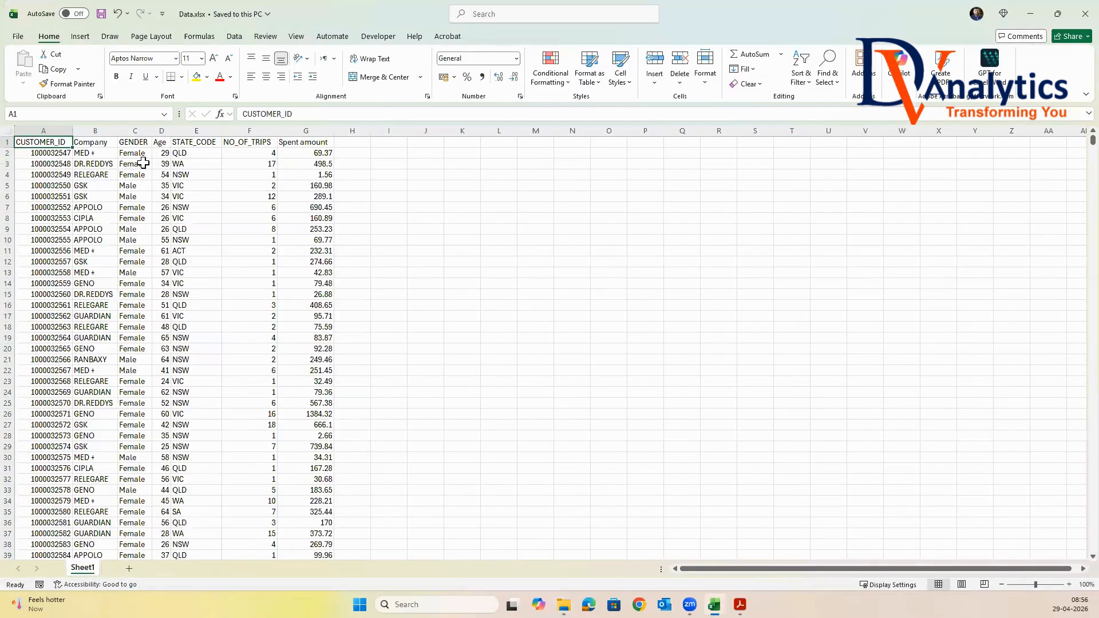
{"action": "left_click", "coordinate": [715, 605]}
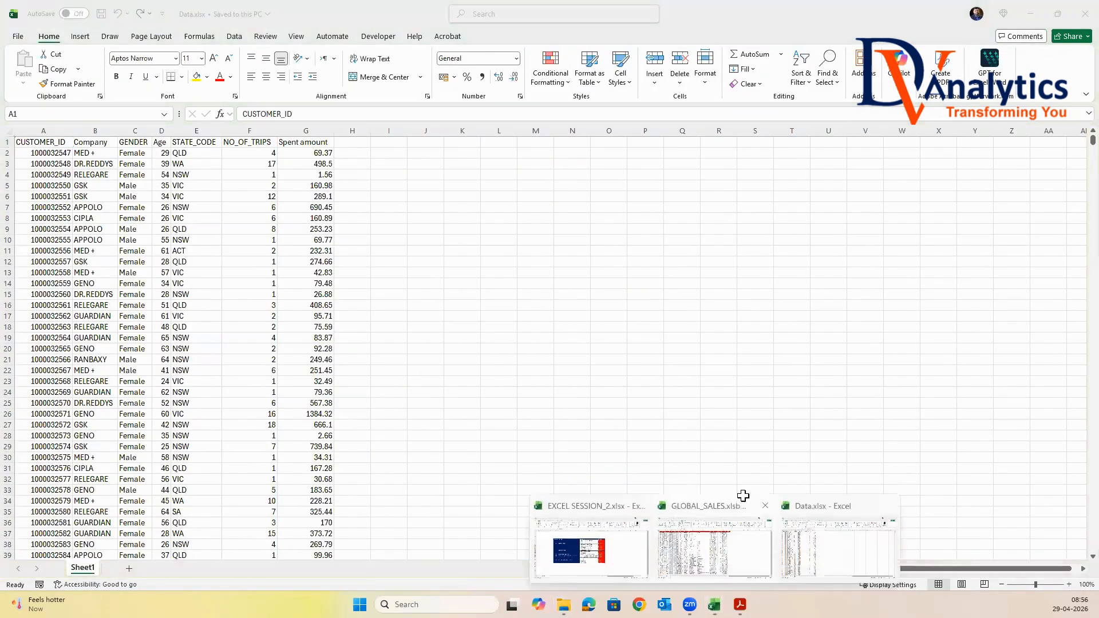
{"action": "left_click", "coordinate": [743, 495]}
{"action": "left_click", "coordinate": [1085, 14]}
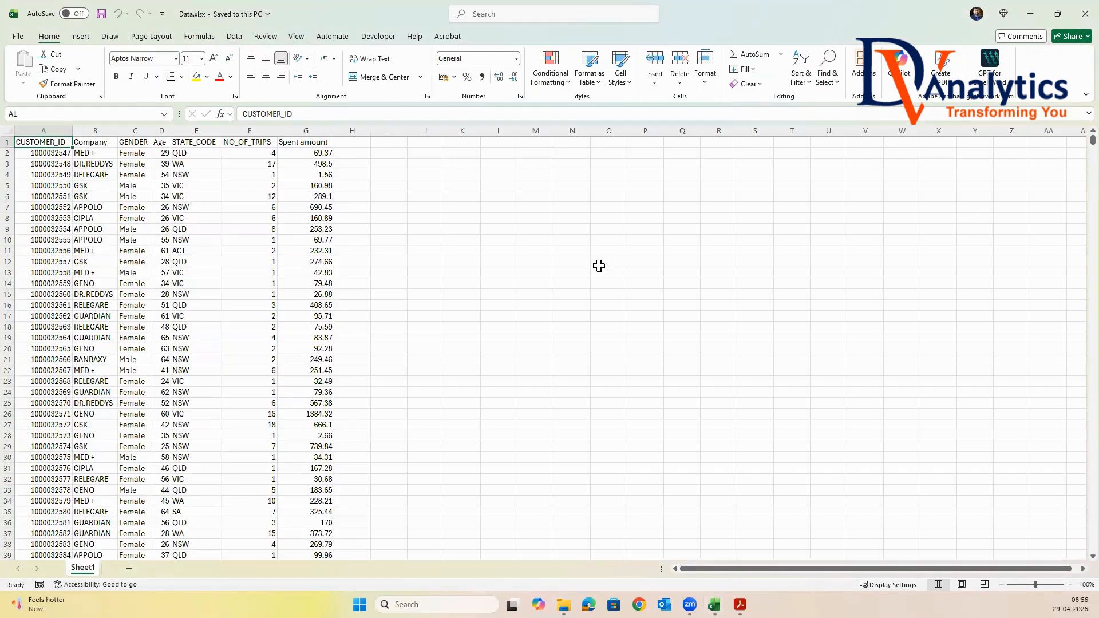
Step: Select the whole data sheet and save it as MED_SALES in Text (Tab delimited) (*.txt) format in Session-2's a4.Output files folder
{"action": "left_click", "coordinate": [95, 195]}
{"action": "key", "text": "ctrl+Home"}
{"action": "left_click", "coordinate": [8, 132]}
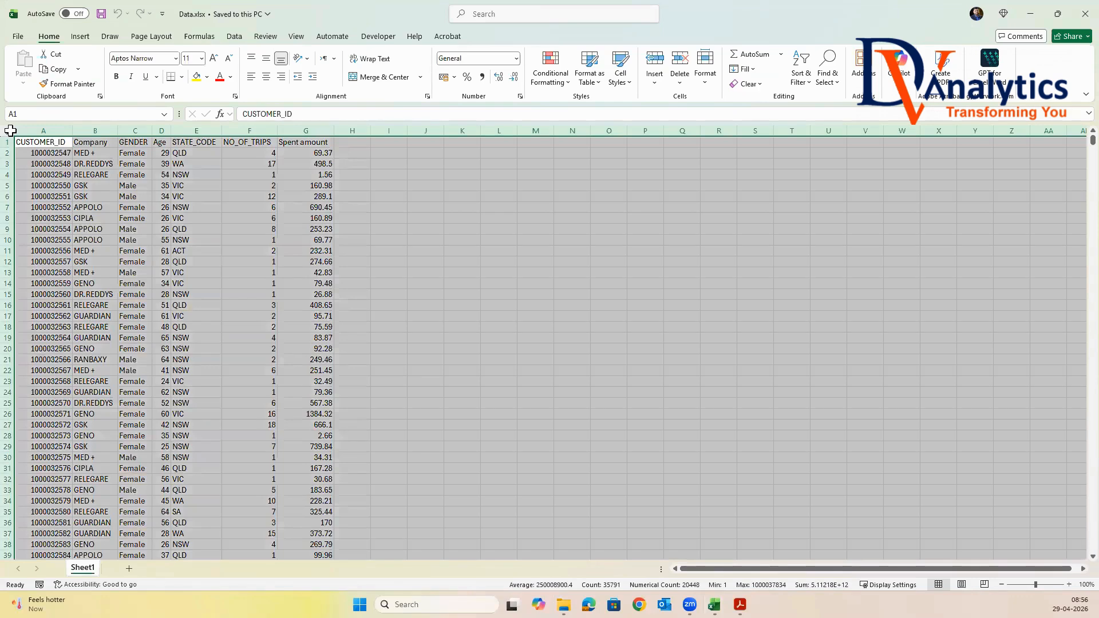
{"action": "left_click", "coordinate": [17, 36]}
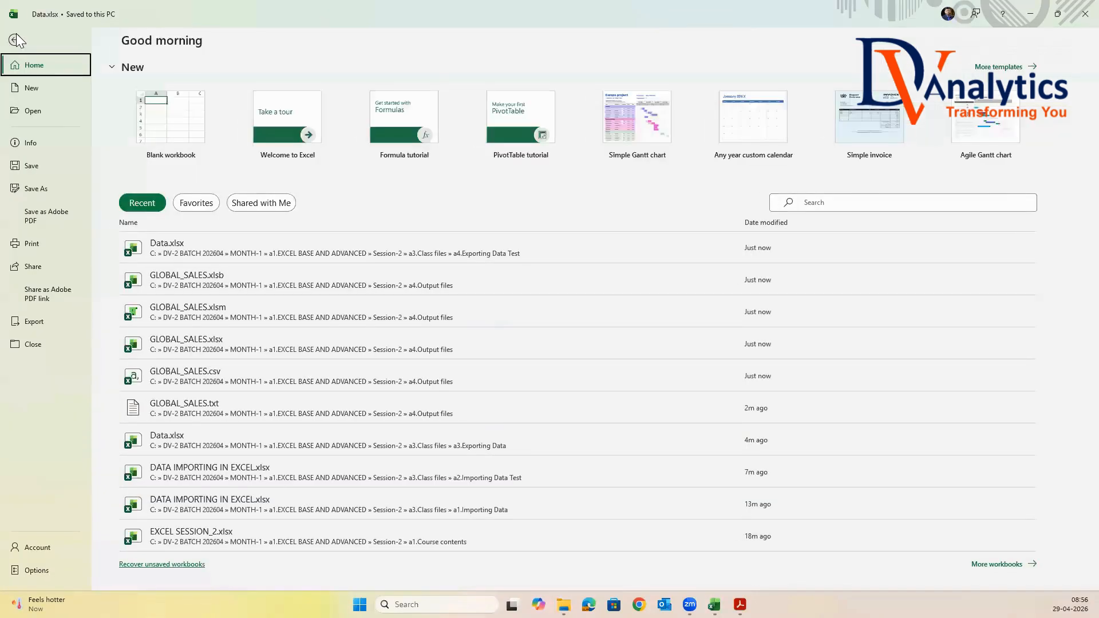
{"action": "left_click", "coordinate": [42, 190]}
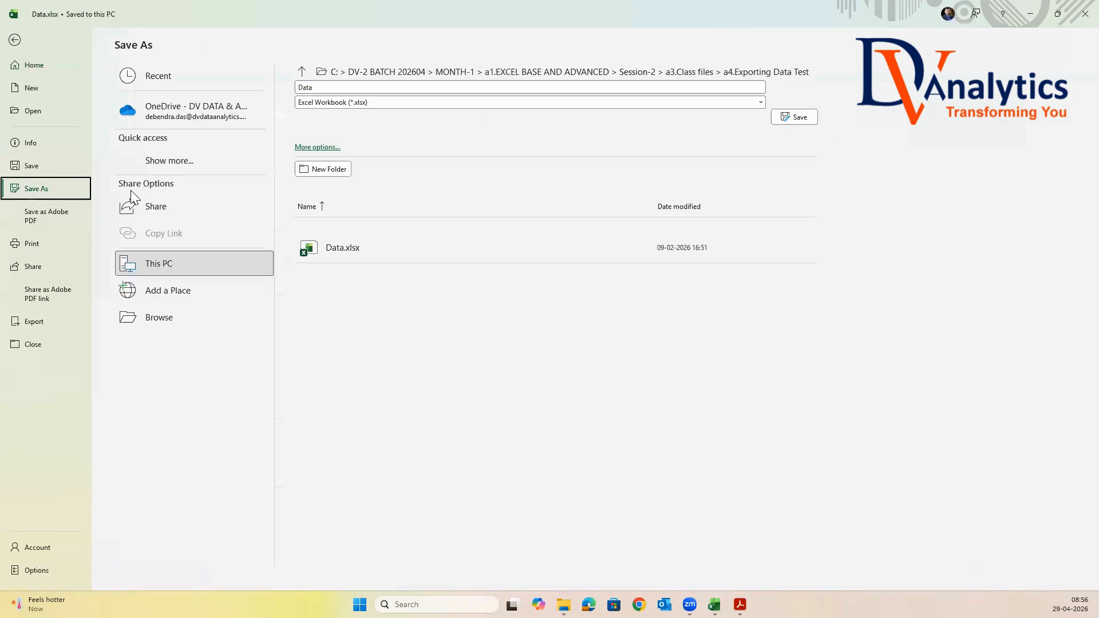
{"action": "left_click", "coordinate": [334, 149]}
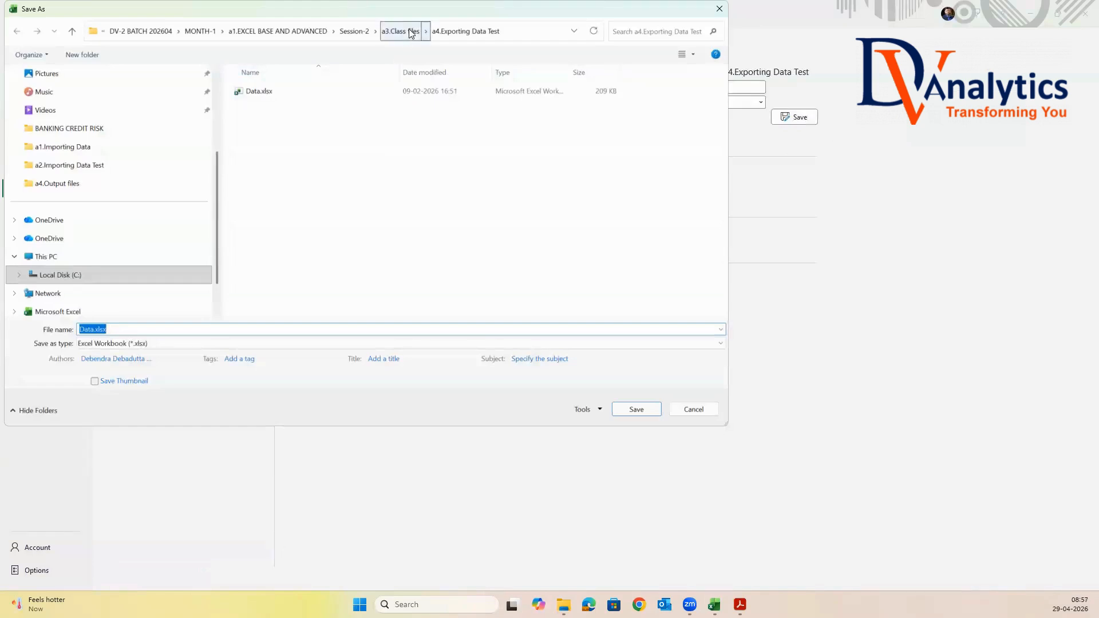
{"action": "left_click", "coordinate": [410, 31]}
{"action": "left_click", "coordinate": [441, 31]}
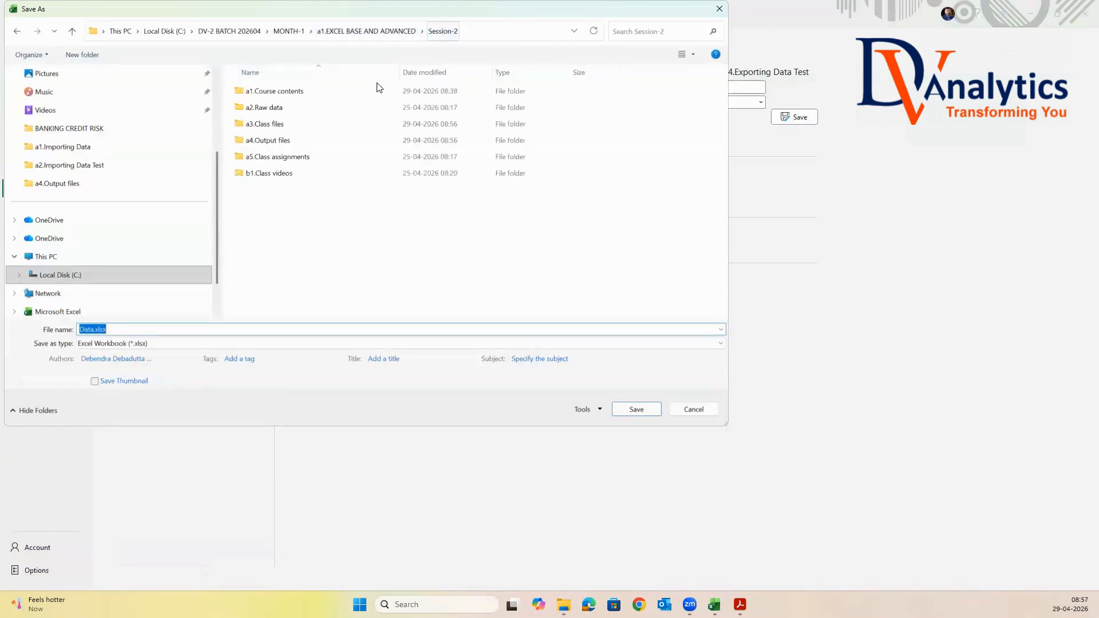
{"action": "double_click", "coordinate": [283, 144]}
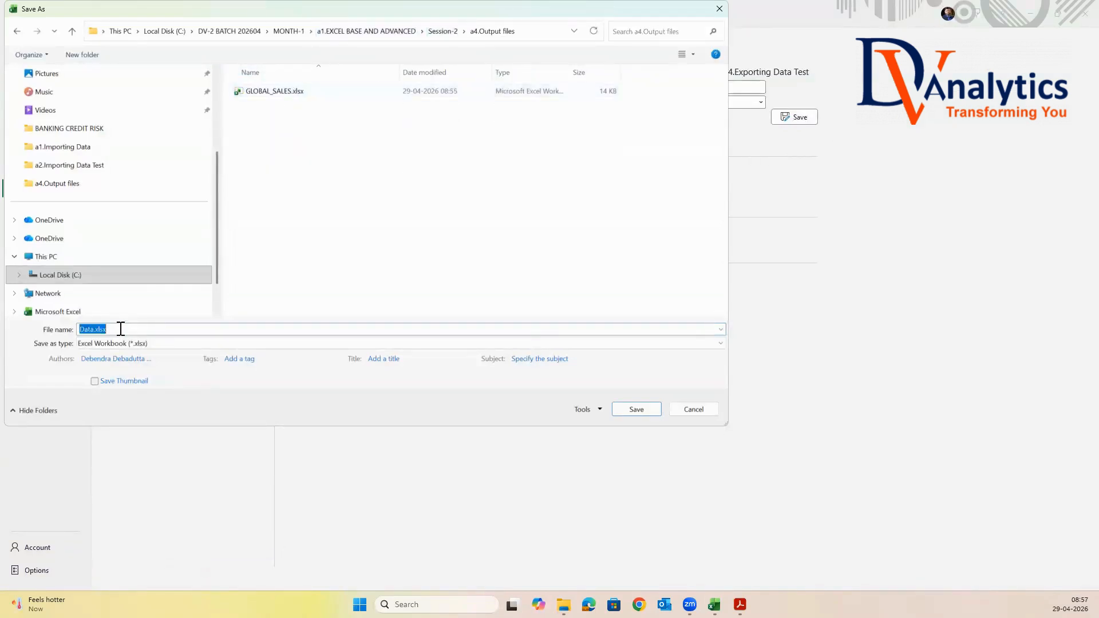
{"action": "type", "text": "M."}
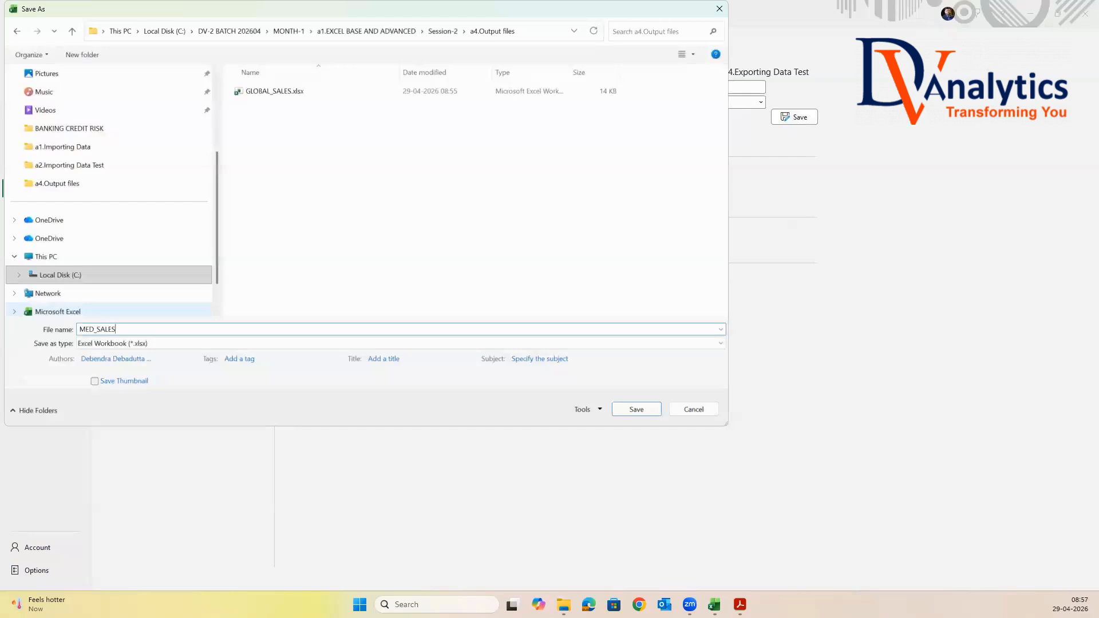
{"action": "left_click", "coordinate": [197, 343]}
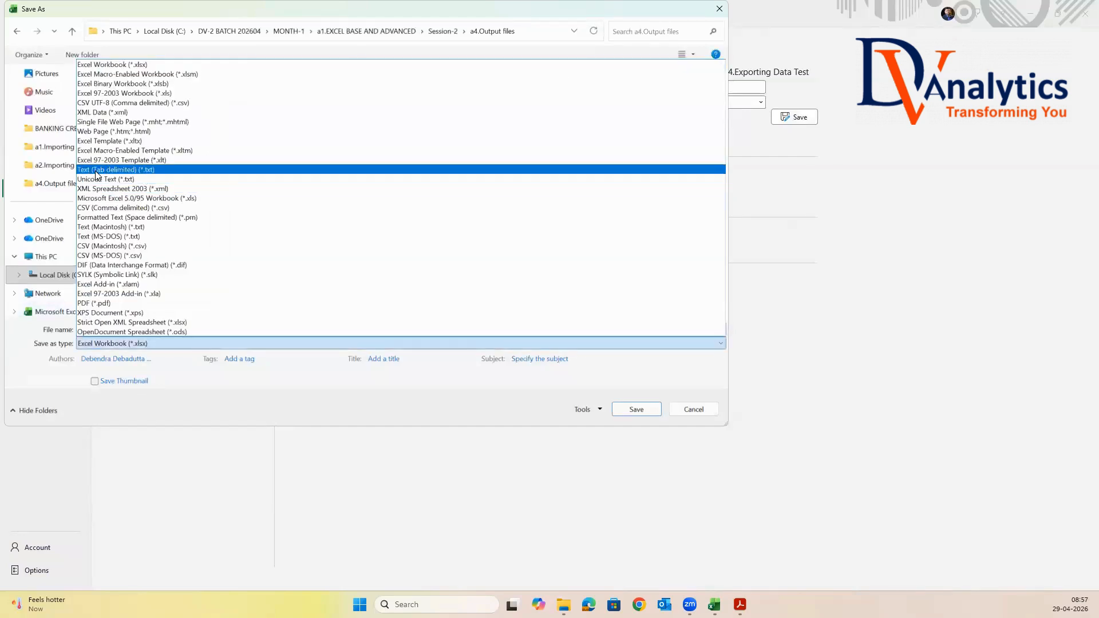
{"action": "left_click", "coordinate": [131, 170]}
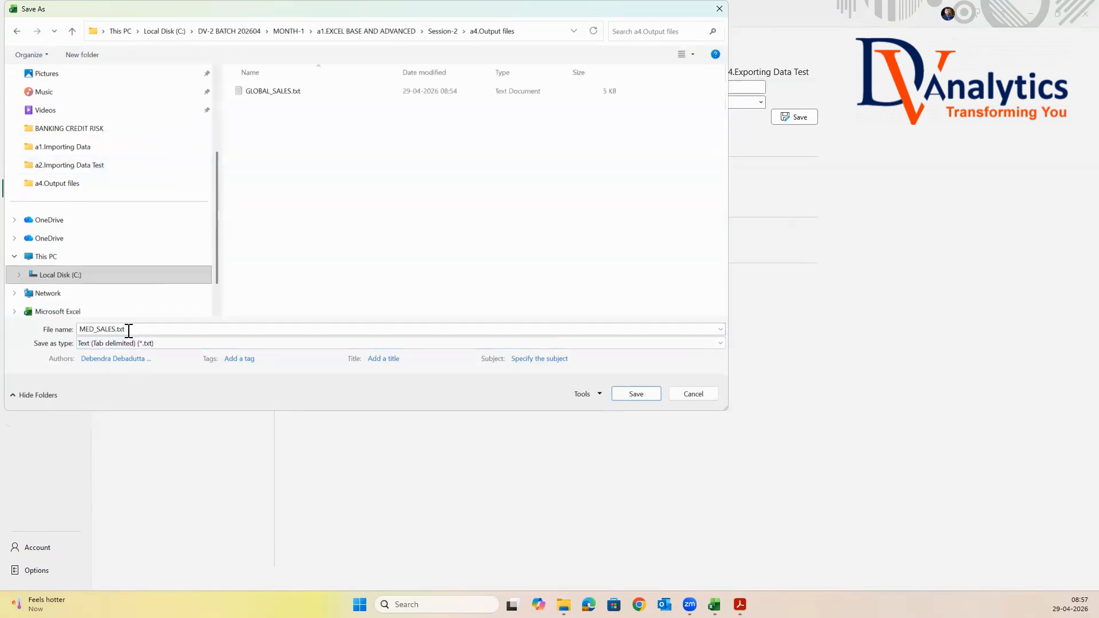
{"action": "left_click", "coordinate": [636, 393]}
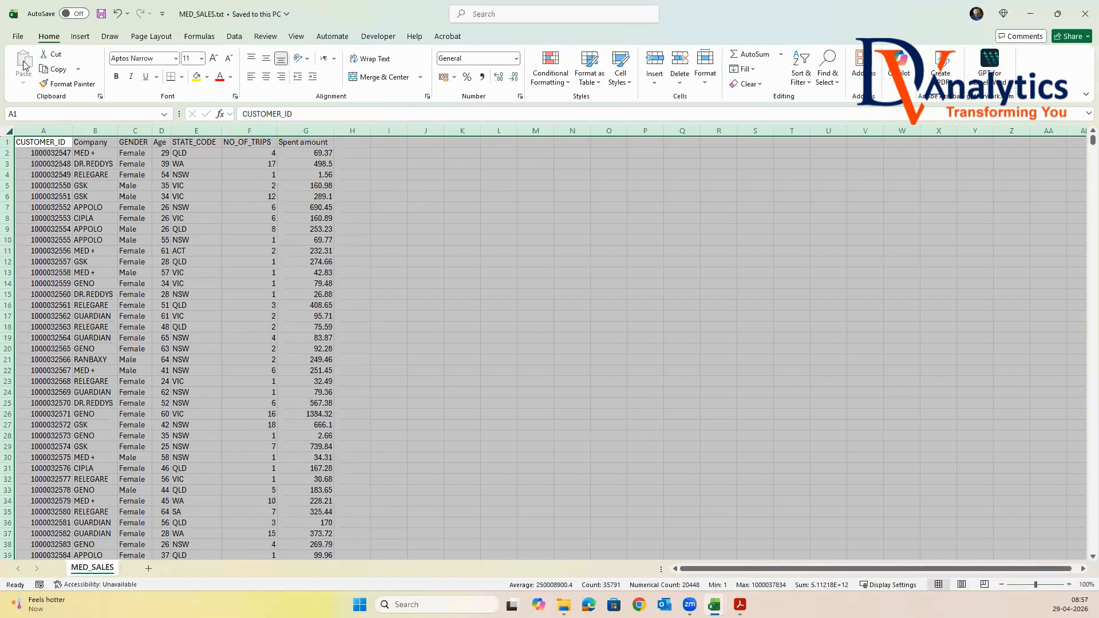
Step: Save MED_SALES as CSV (Comma delimited) (*.csv) in the a4.Output files folder
{"action": "left_click", "coordinate": [17, 37]}
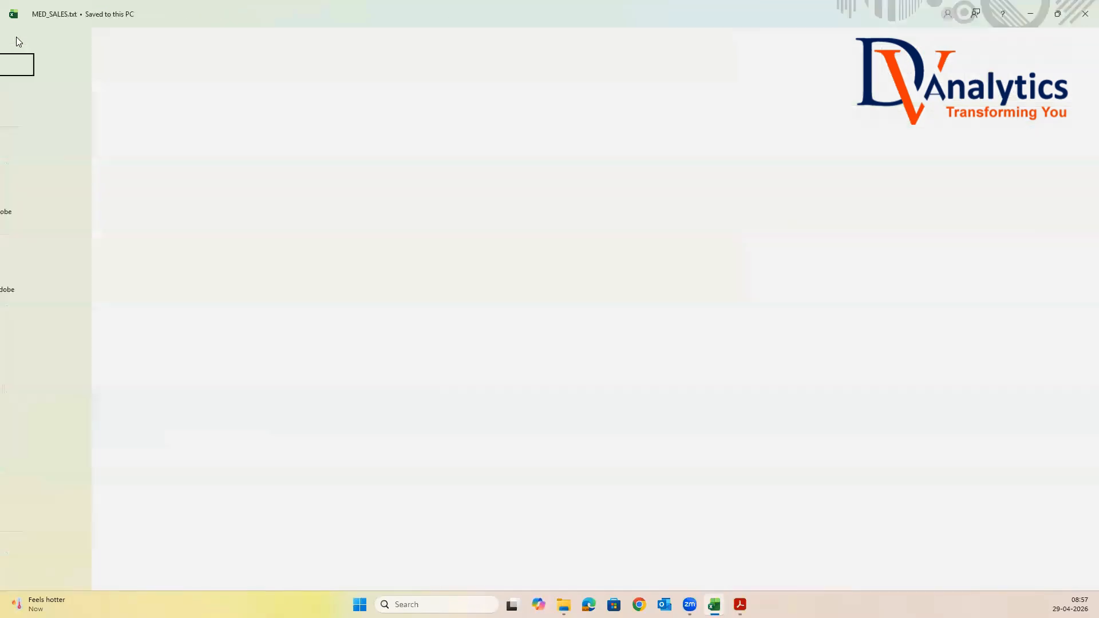
{"action": "left_click", "coordinate": [37, 190]}
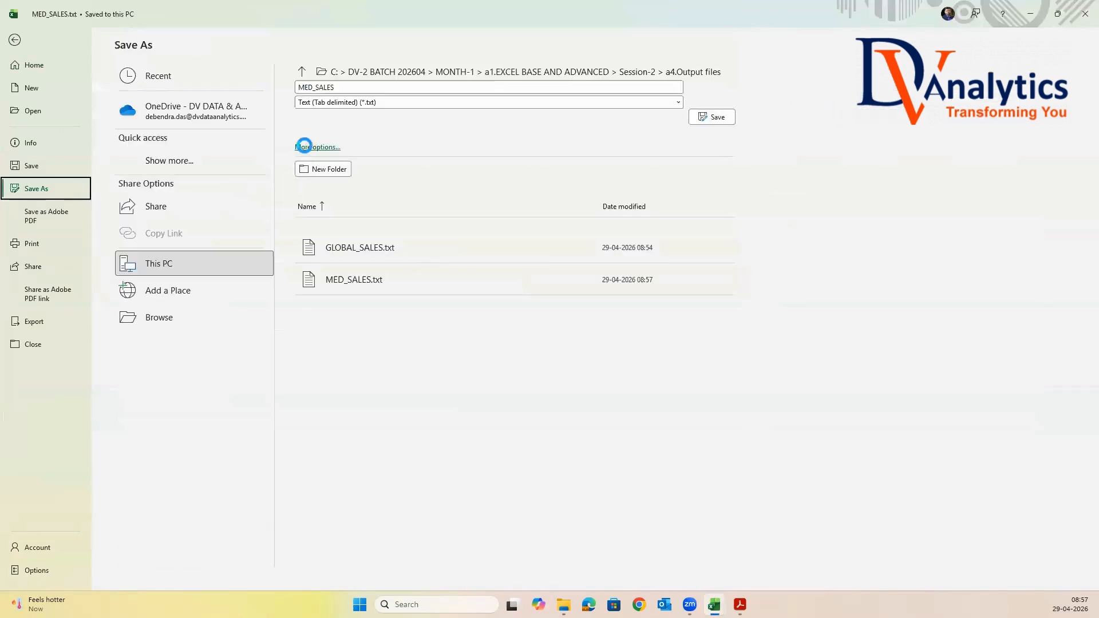
{"action": "left_click", "coordinate": [305, 147]}
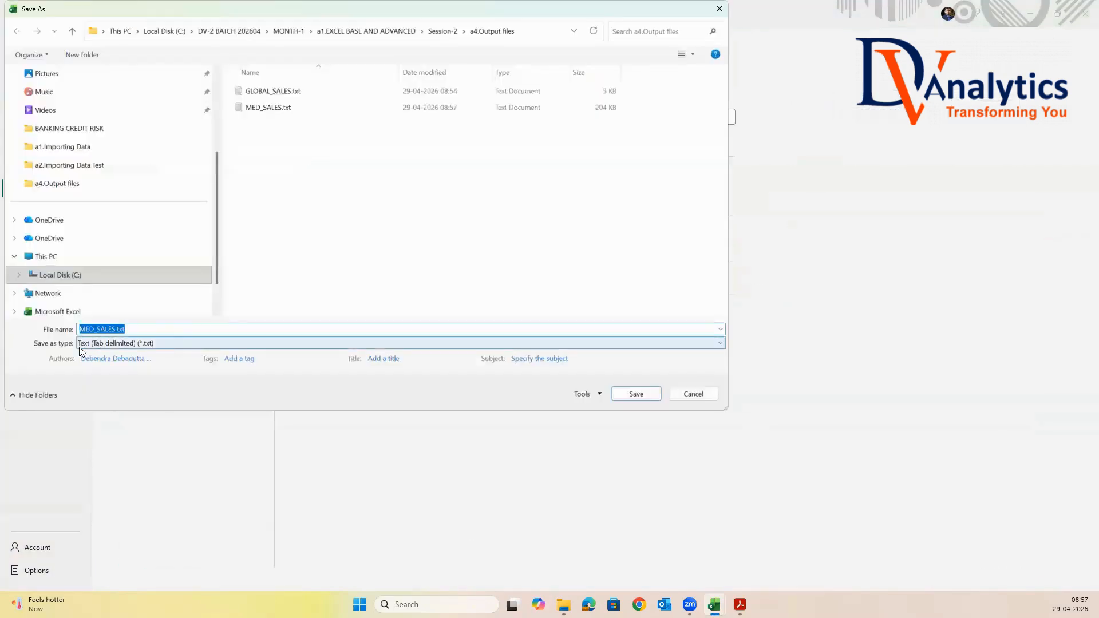
{"action": "left_click", "coordinate": [162, 347]}
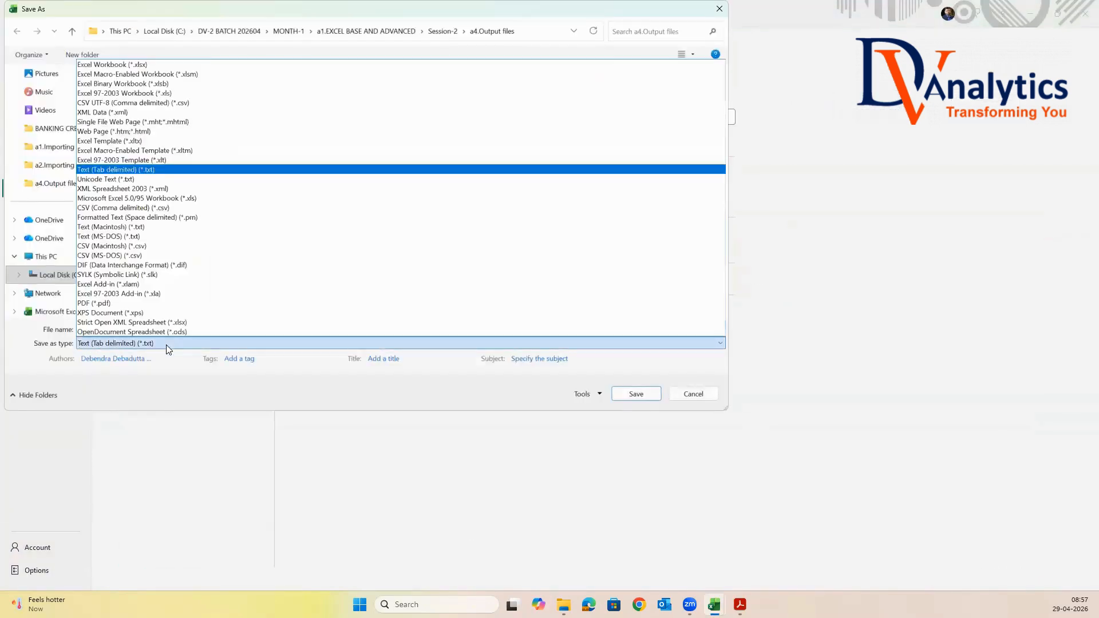
{"action": "left_click", "coordinate": [119, 210]}
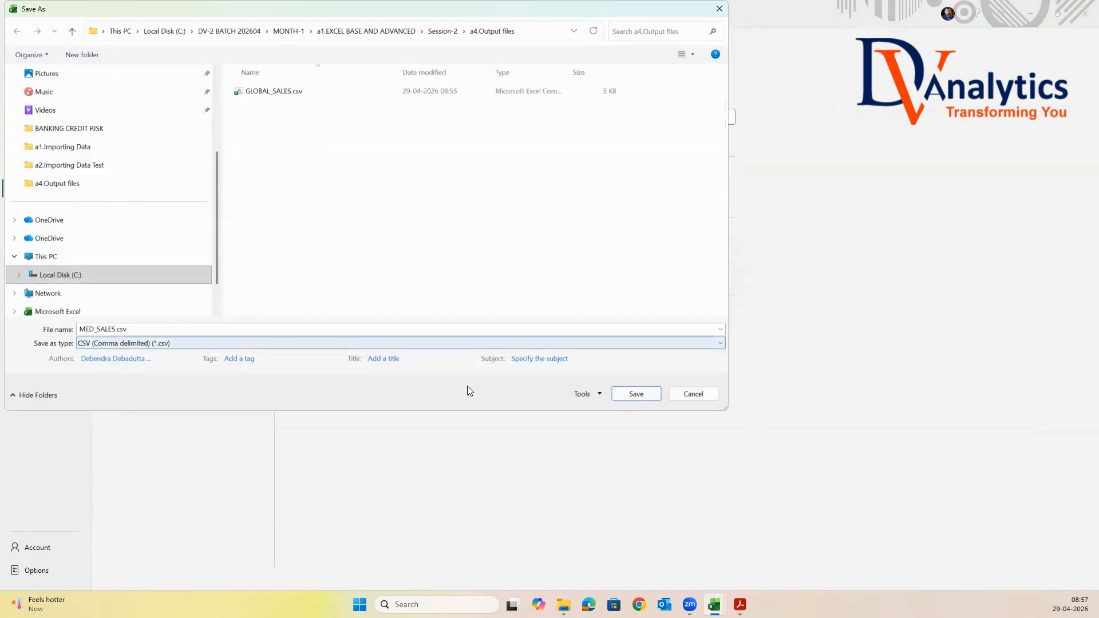
{"action": "left_click", "coordinate": [634, 394]}
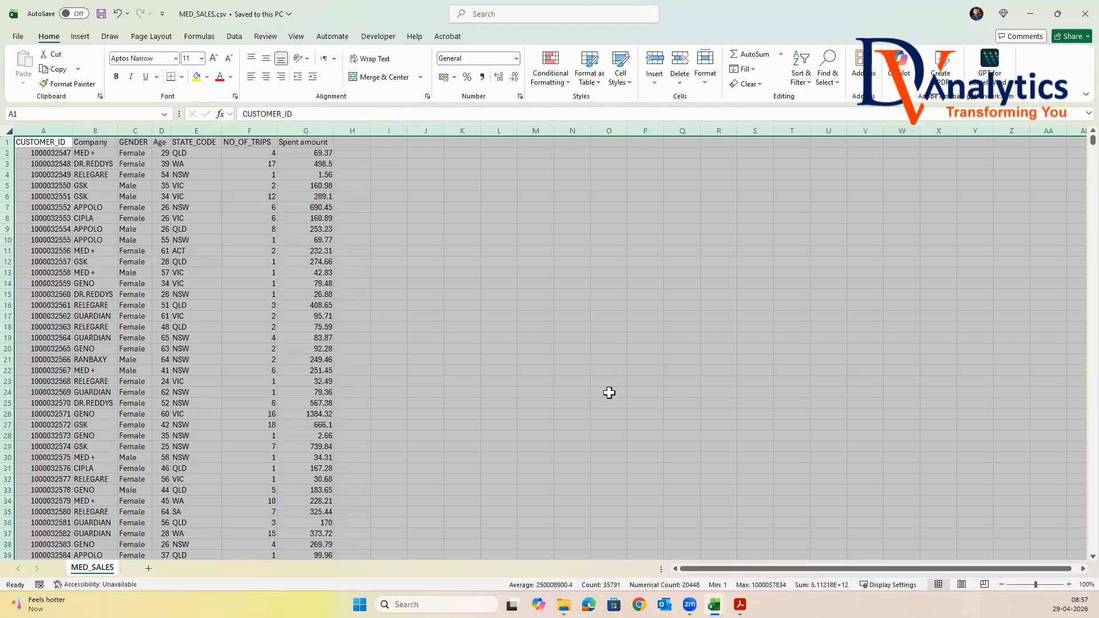
Step: Save MED_SALES as Excel Workbook (*.xlsx) in the a4.Output files folder
{"action": "left_click", "coordinate": [18, 38]}
{"action": "left_click", "coordinate": [35, 192]}
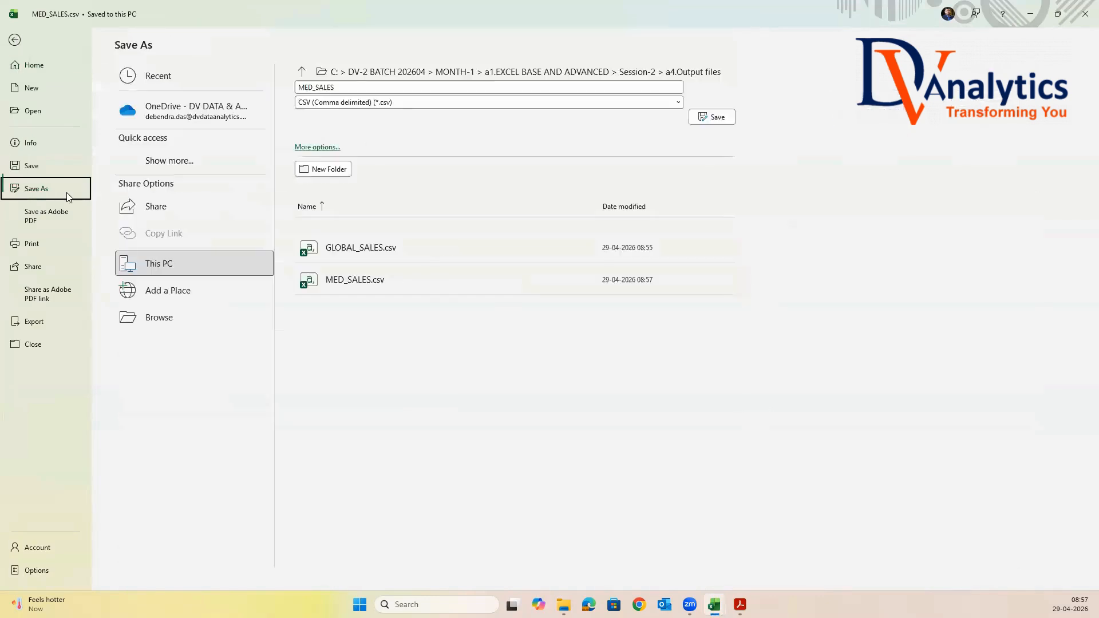
{"action": "left_click", "coordinate": [309, 148]}
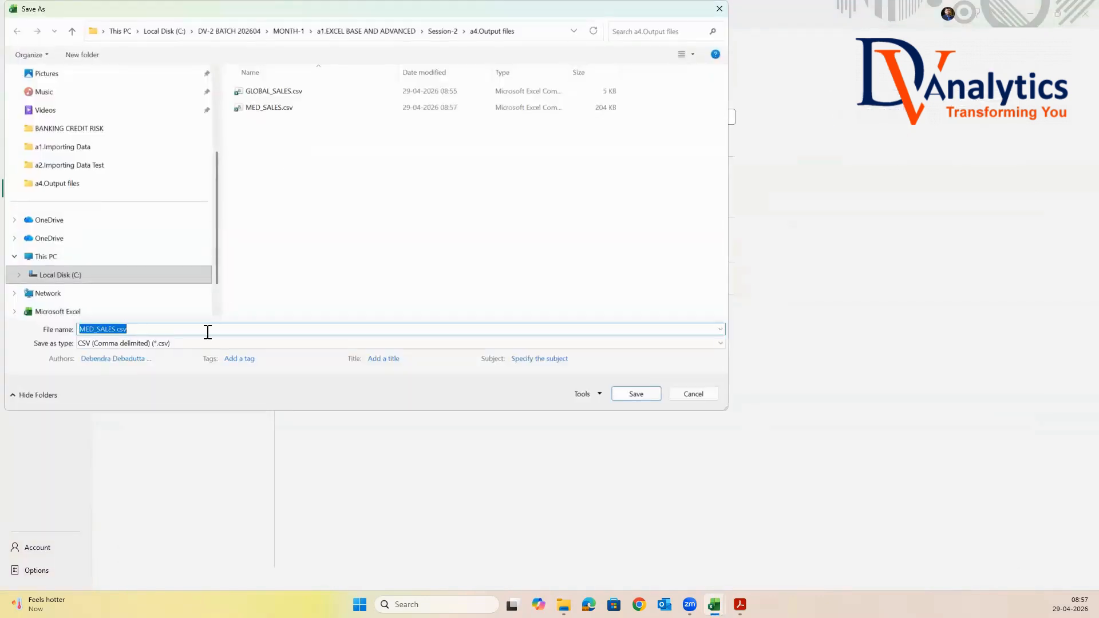
{"action": "left_click", "coordinate": [199, 344]}
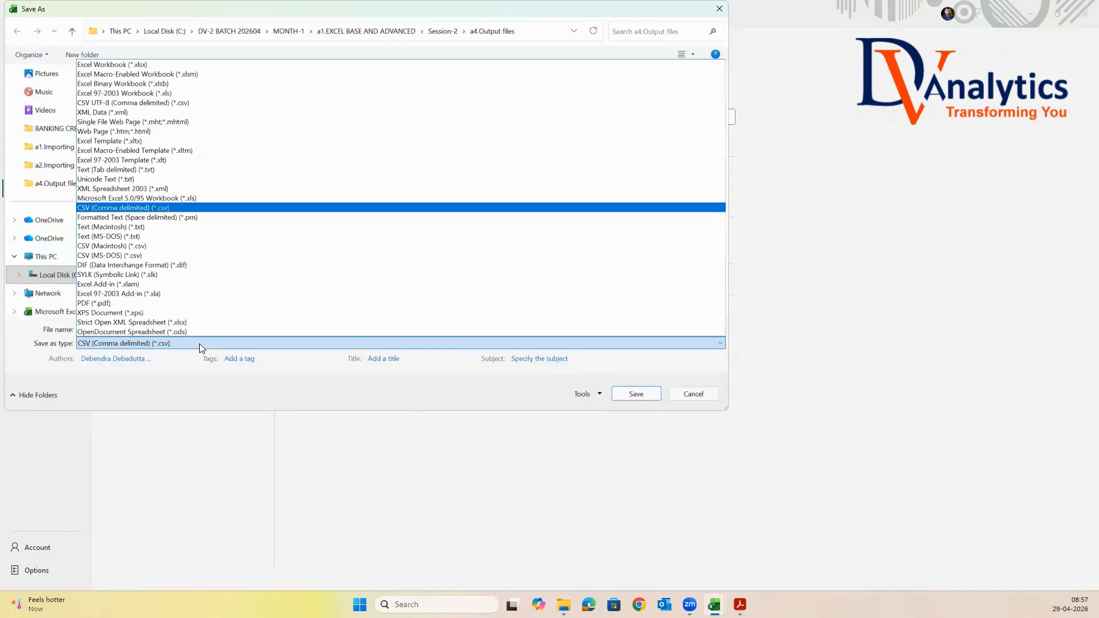
{"action": "left_click", "coordinate": [142, 65]}
{"action": "left_click", "coordinate": [624, 406]}
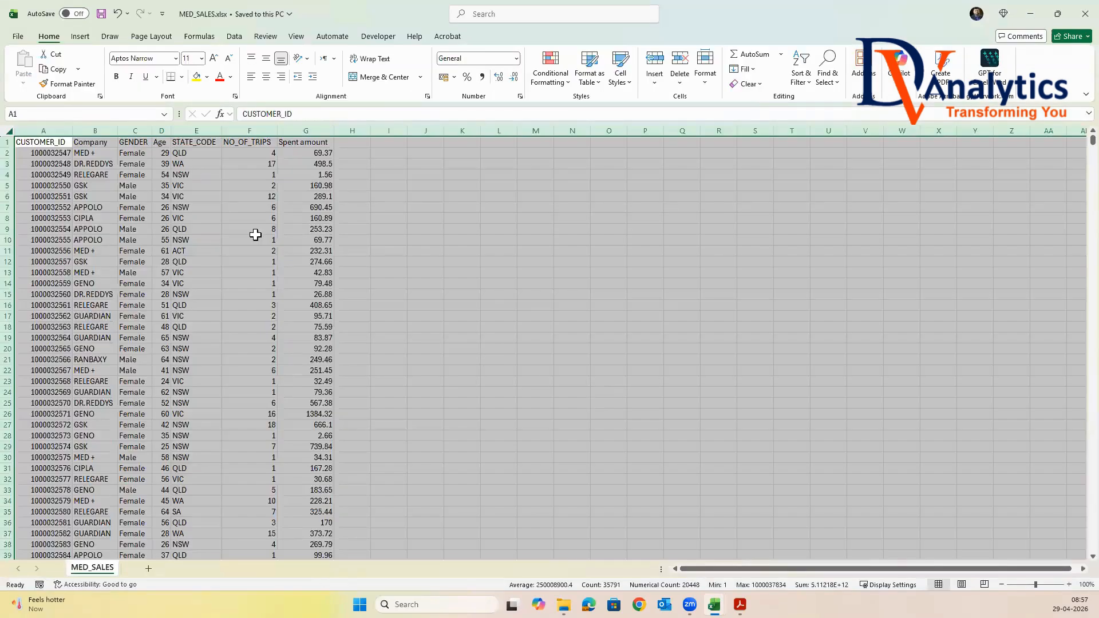
Step: Save MED_SALES as Excel Macro-Enabled Workbook (*.xlsm) in the a4.Output files folder
{"action": "left_click", "coordinate": [17, 37]}
{"action": "left_click", "coordinate": [36, 185]}
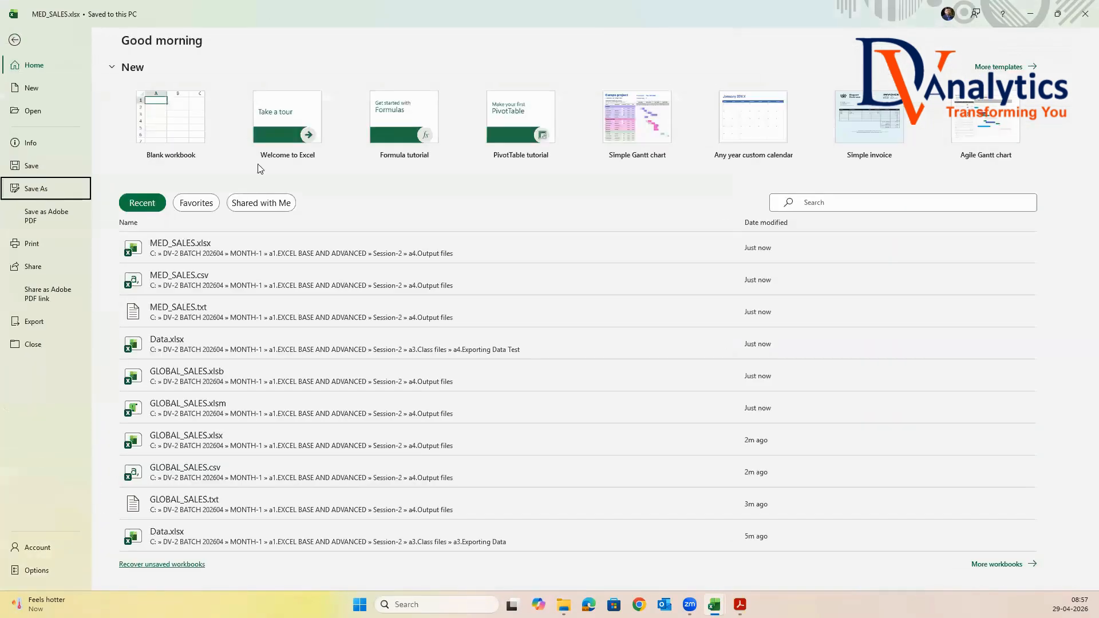
{"action": "left_click", "coordinate": [314, 149]}
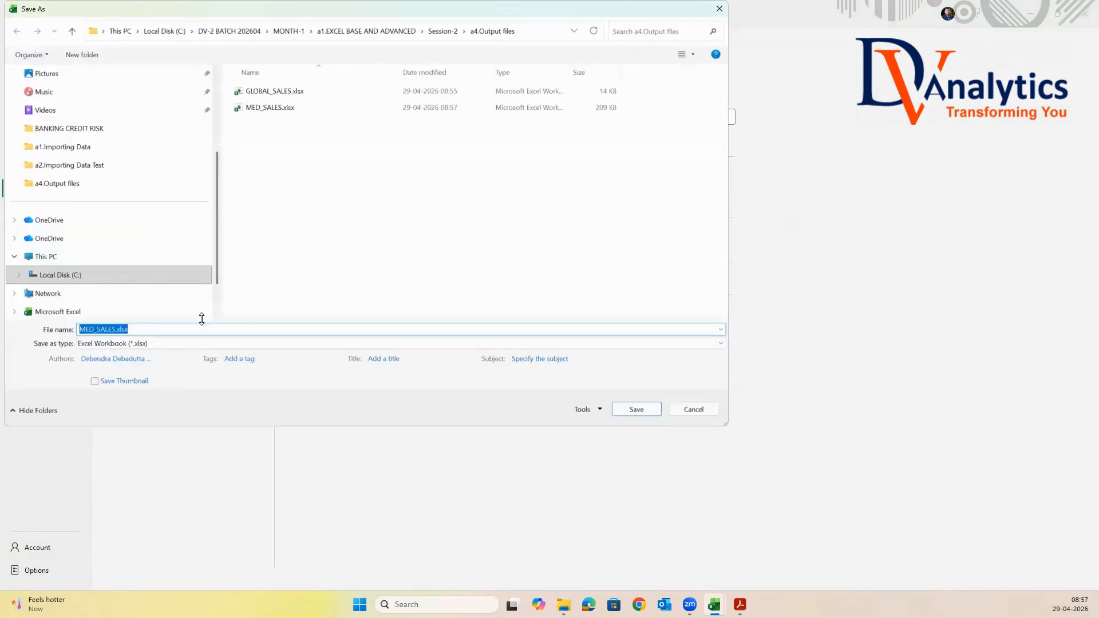
{"action": "left_click", "coordinate": [185, 344]}
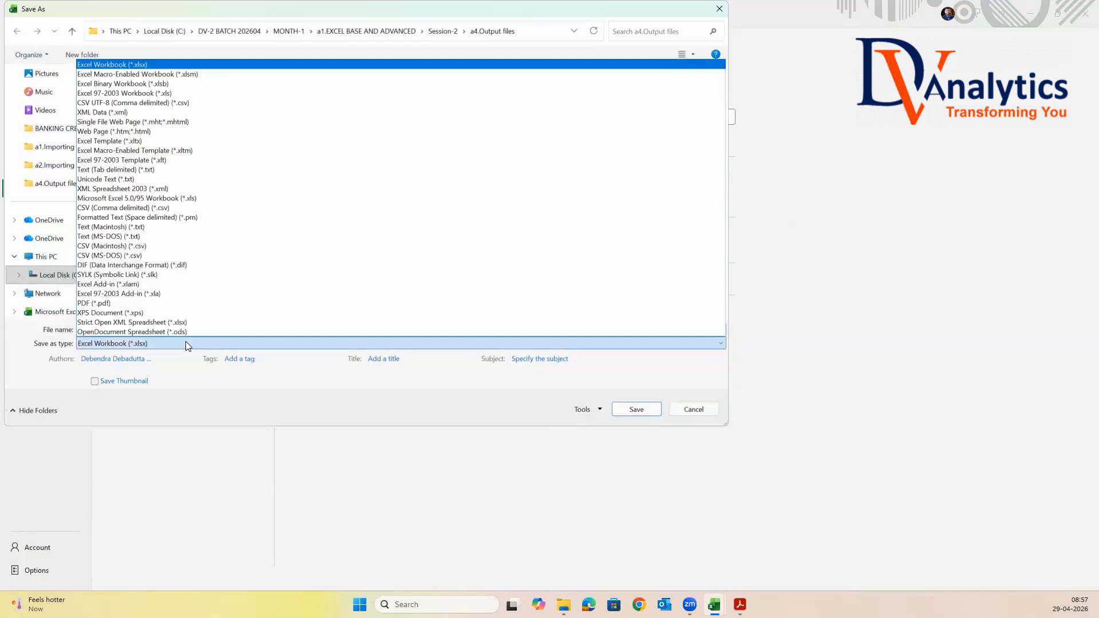
{"action": "left_click", "coordinate": [209, 75]}
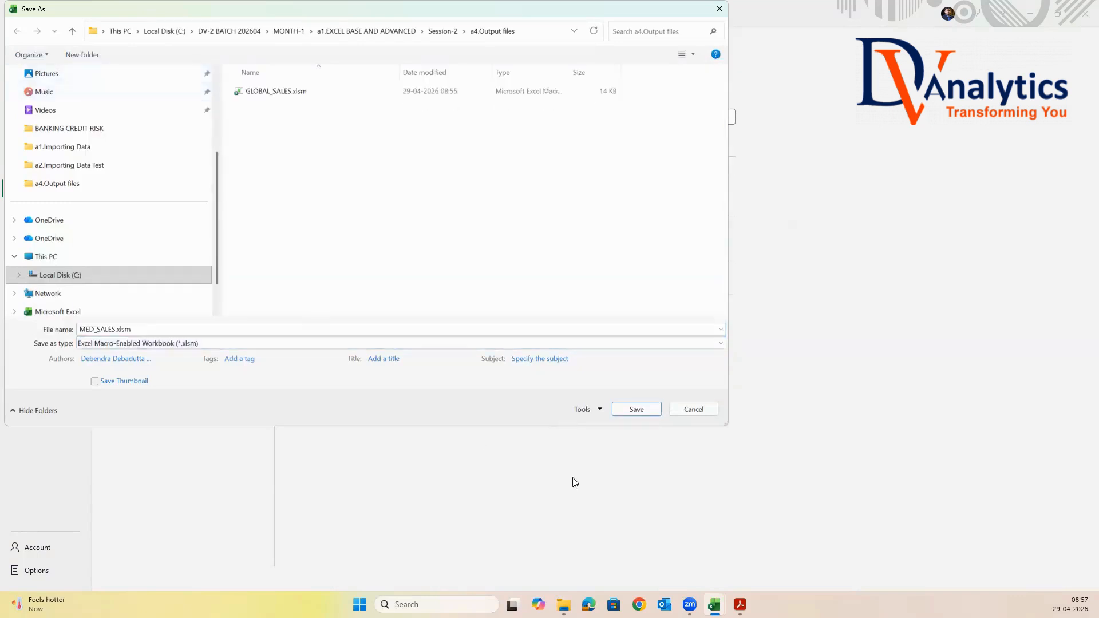
{"action": "left_click", "coordinate": [635, 409]}
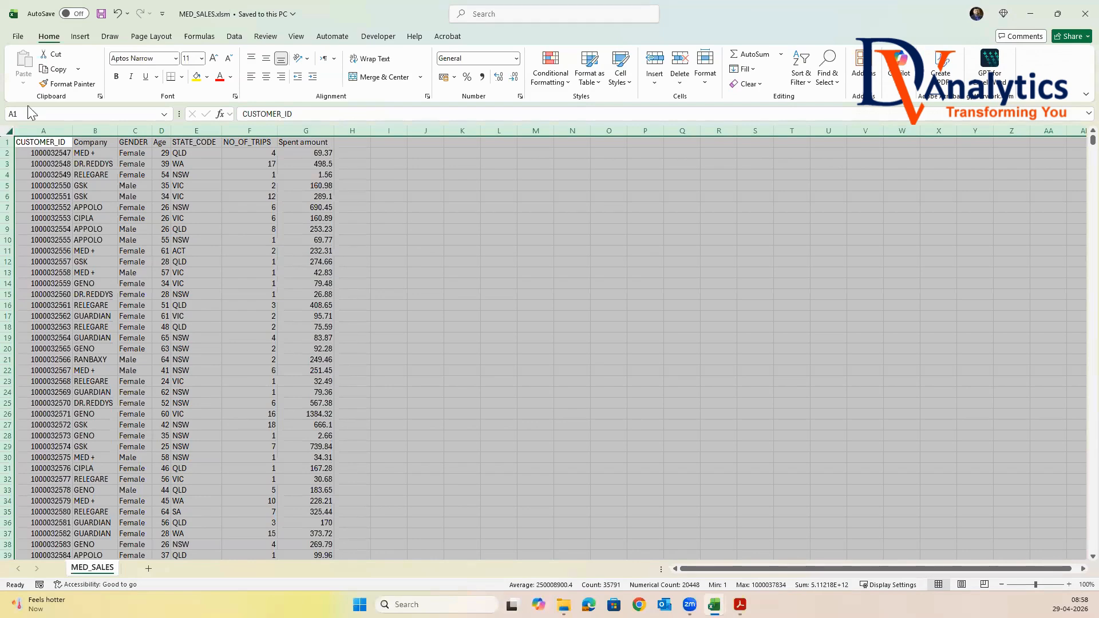
Step: Save MED_SALES as Excel Binary Workbook (*.xlsb) in the a4.Output files folder
{"action": "left_click", "coordinate": [18, 38]}
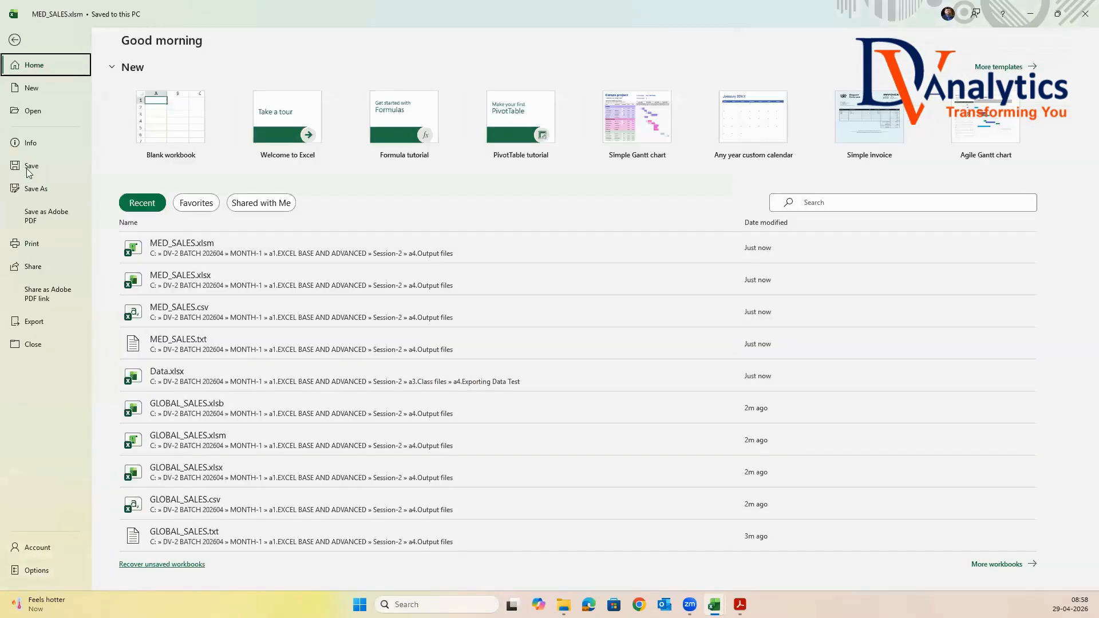
{"action": "left_click", "coordinate": [36, 189]}
{"action": "left_click", "coordinate": [309, 148]}
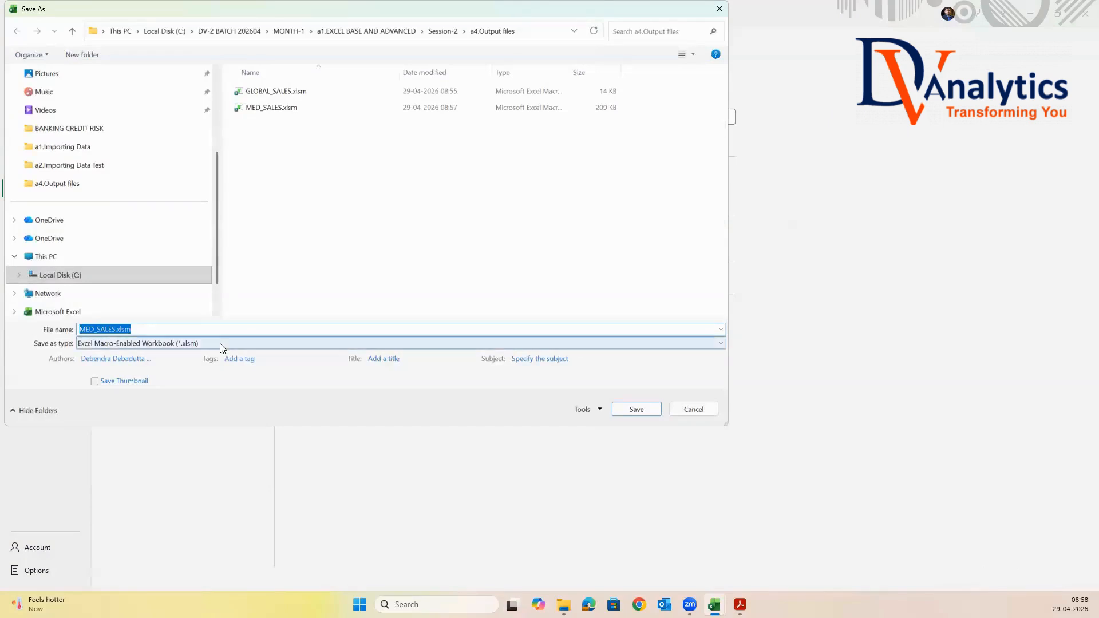
{"action": "left_click", "coordinate": [220, 343]}
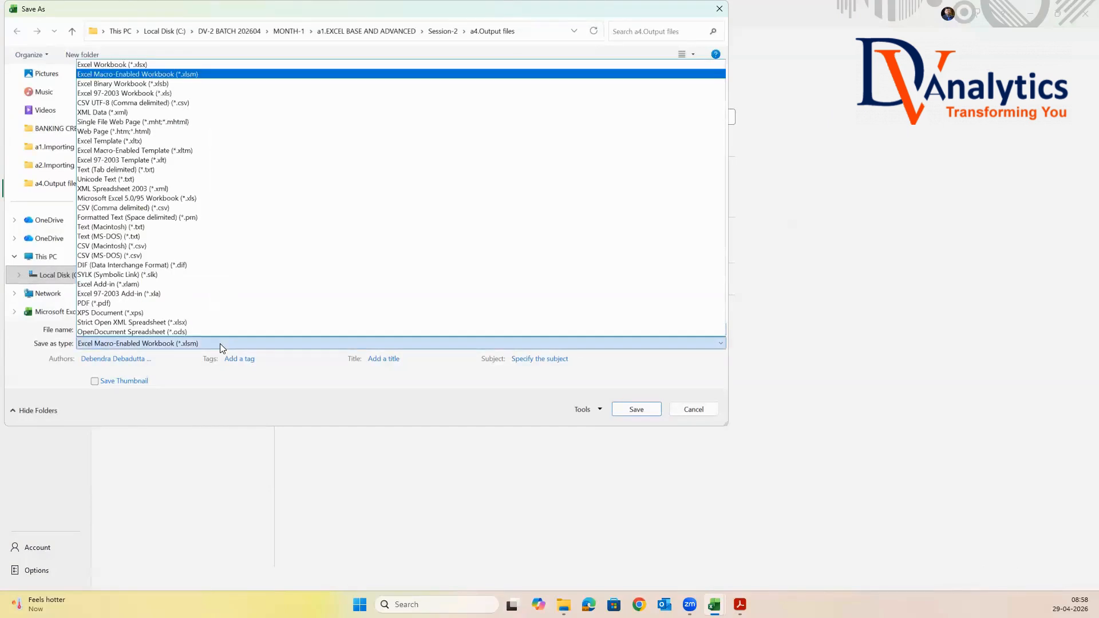
{"action": "left_click", "coordinate": [175, 84]}
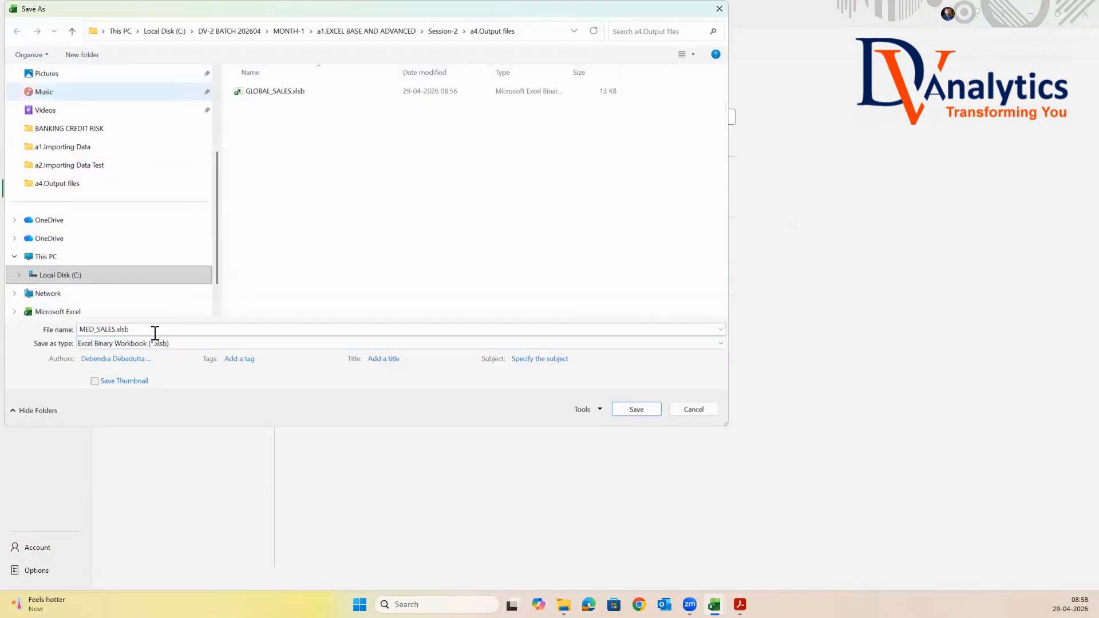
{"action": "left_click", "coordinate": [636, 409]}
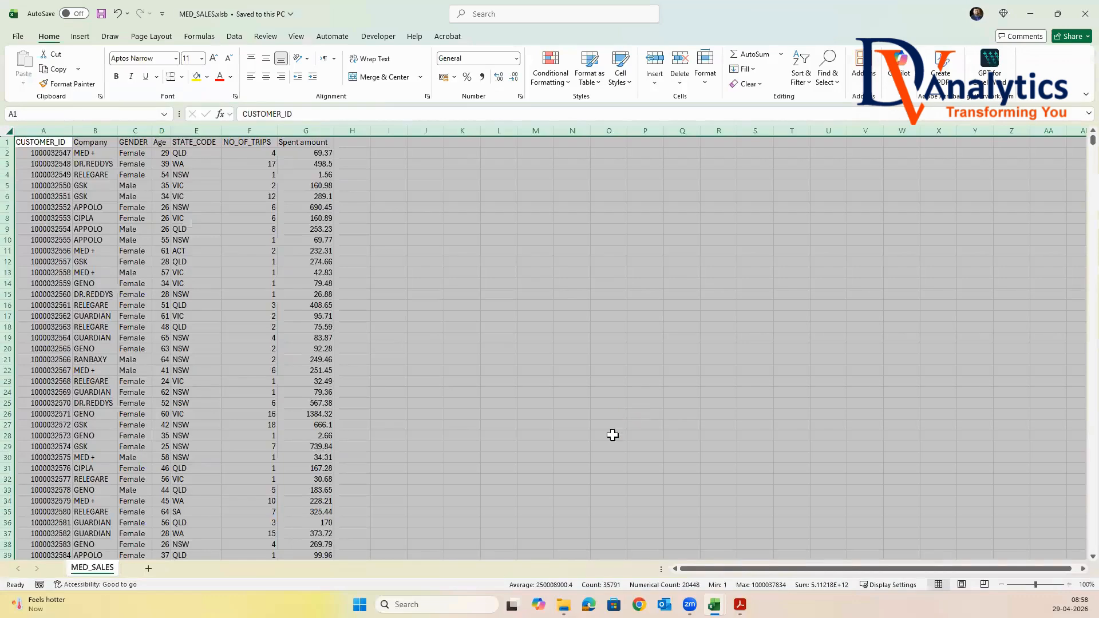
Step: Switch to File Explorer and check the exported files in Session-2's a4.Output files folder
{"action": "left_click", "coordinate": [563, 604]}
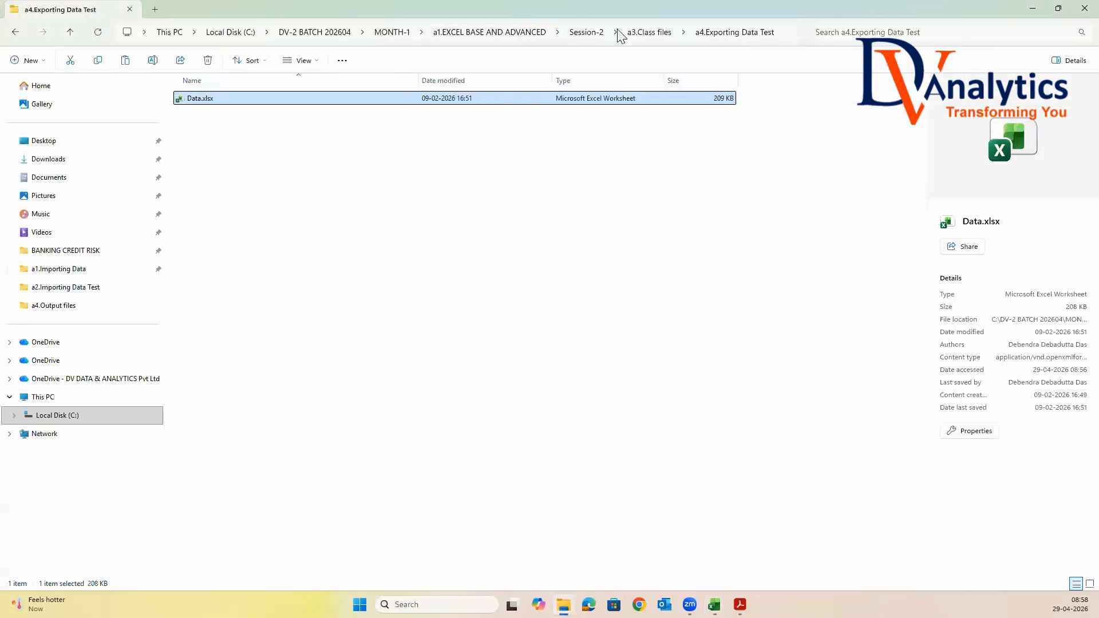
{"action": "left_click", "coordinate": [583, 33]}
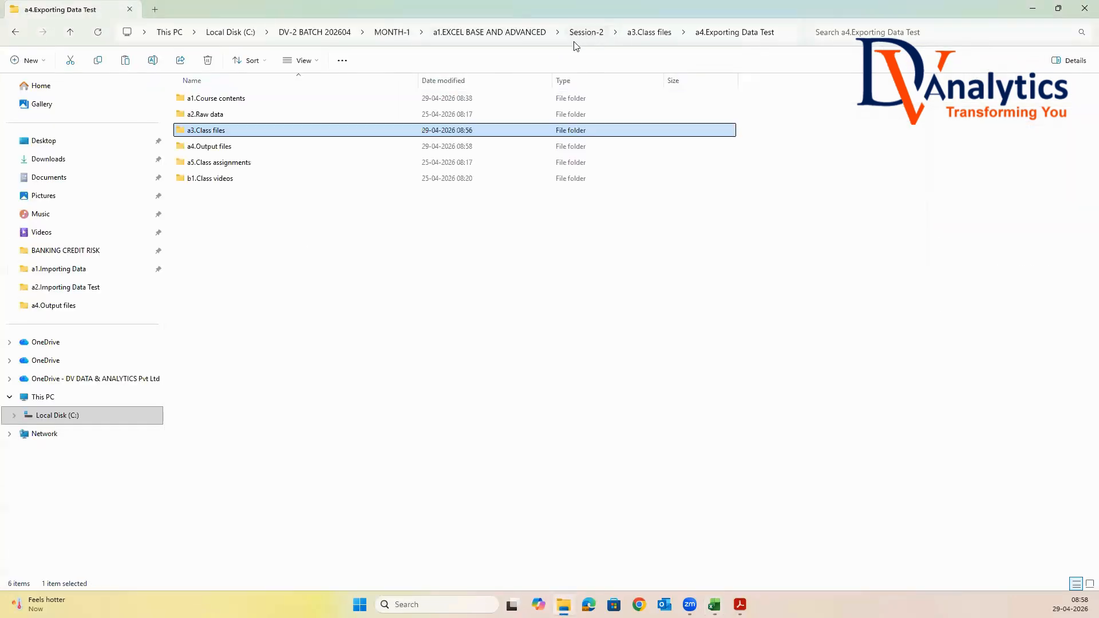
{"action": "double_click", "coordinate": [224, 151]}
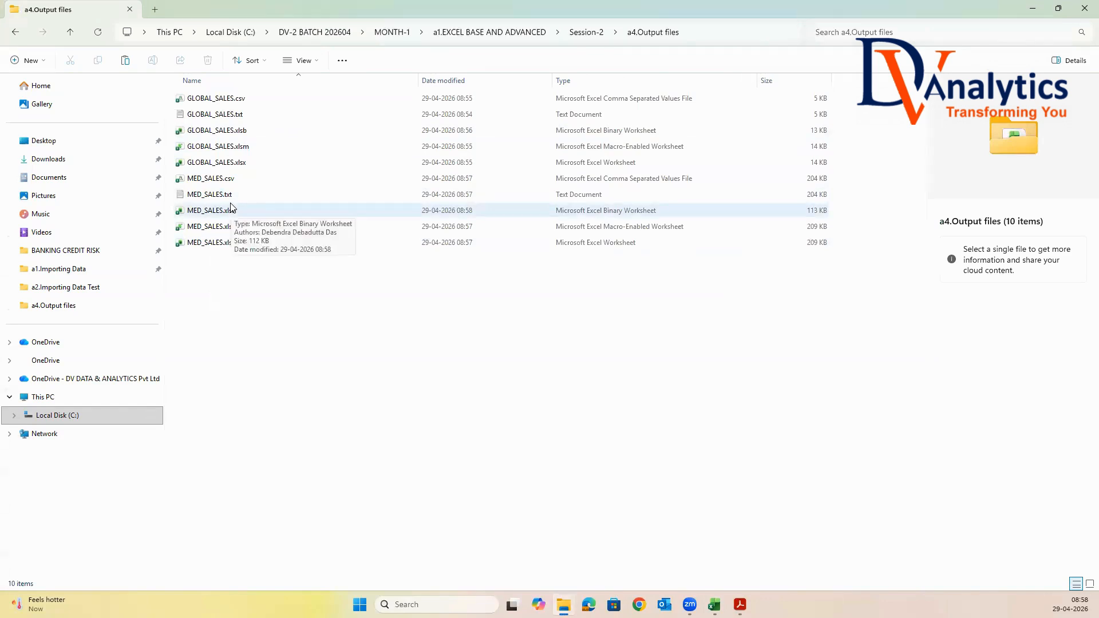
Step: Copy the a5.Data Importing from SQL DB folder from Session-2's a2.Raw data folder into its a3.Class files folder
{"action": "left_click", "coordinate": [535, 35]}
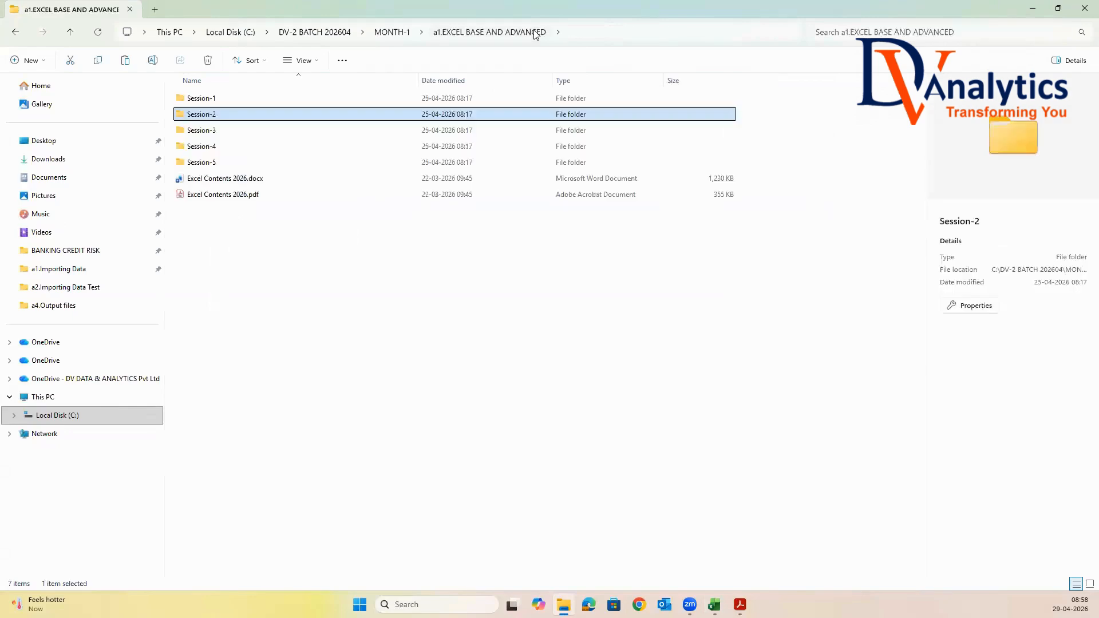
{"action": "double_click", "coordinate": [222, 114]}
{"action": "double_click", "coordinate": [222, 115]}
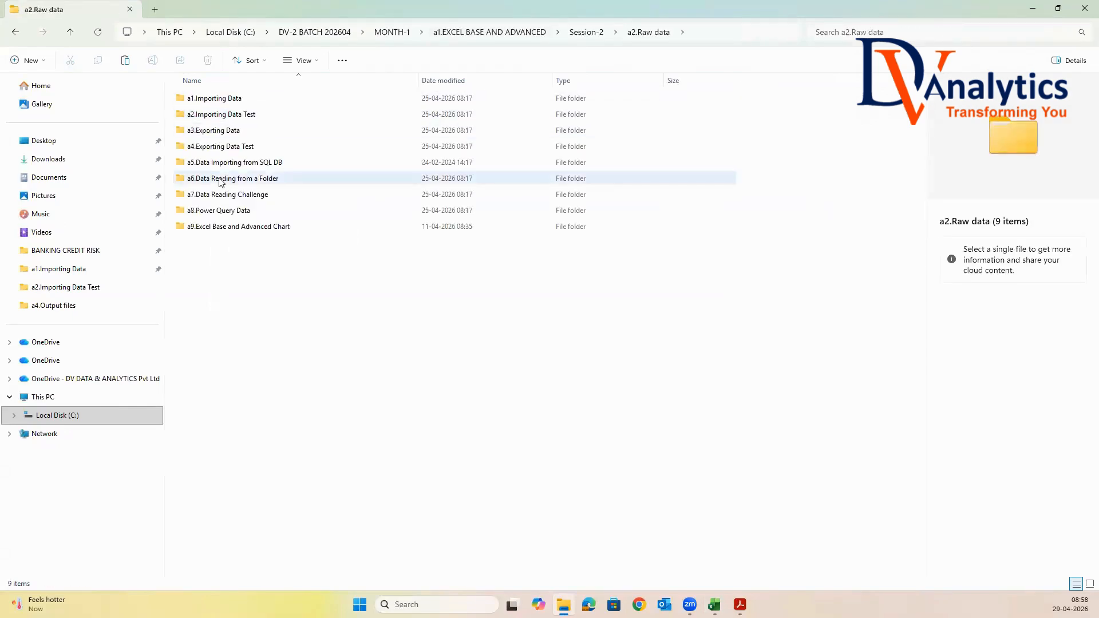
{"action": "left_click", "coordinate": [227, 163]}
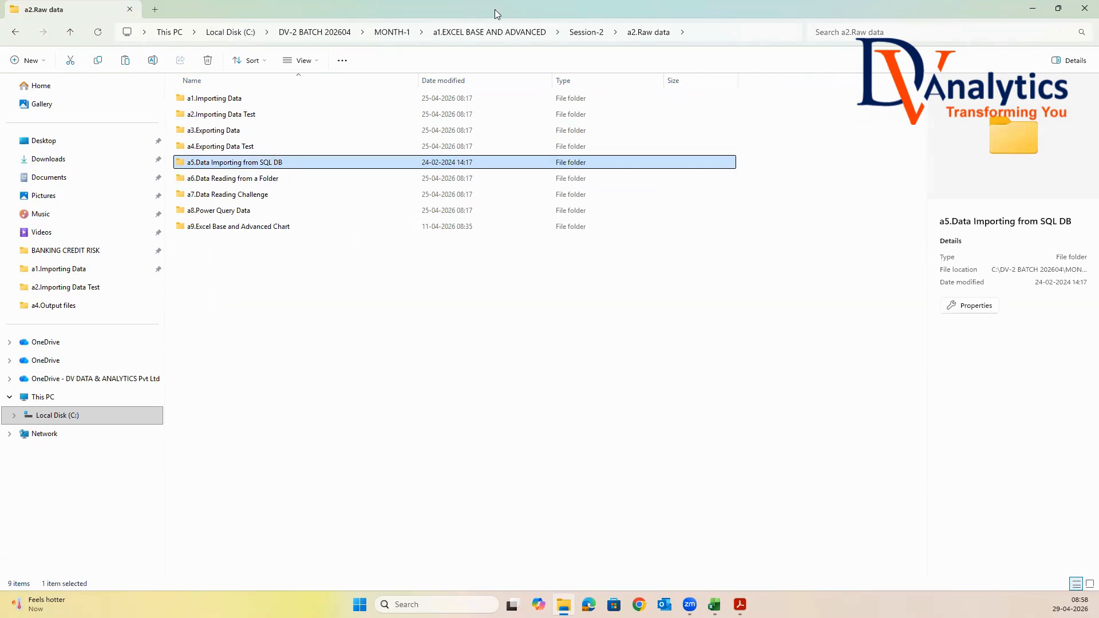
{"action": "left_click", "coordinate": [578, 32]}
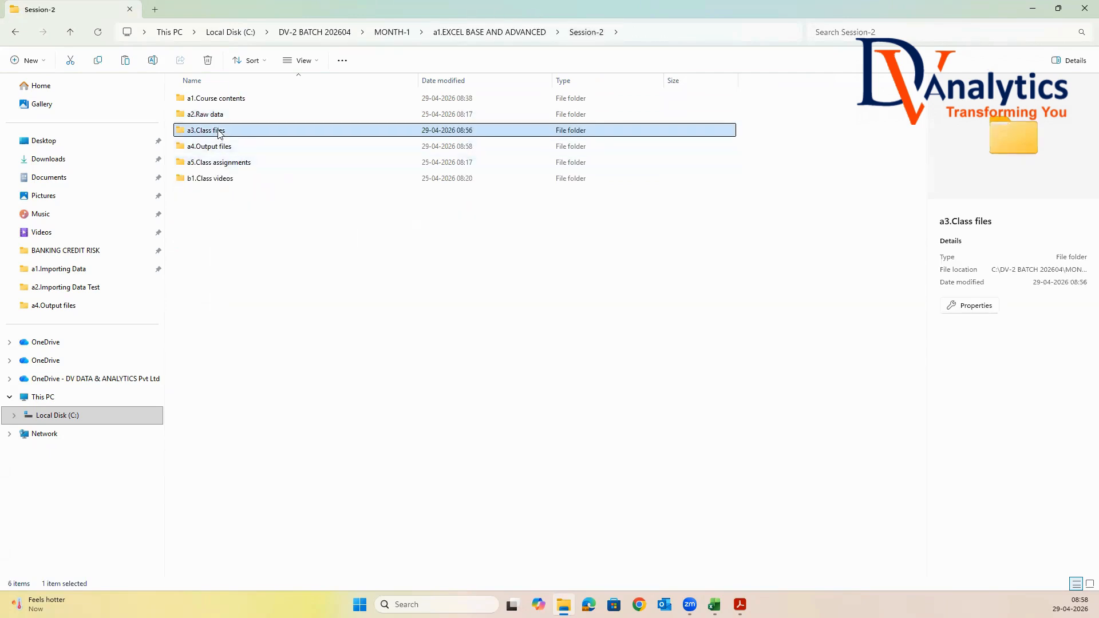
{"action": "double_click", "coordinate": [216, 130]}
{"action": "right_click", "coordinate": [217, 190]}
{"action": "left_click", "coordinate": [232, 202]}
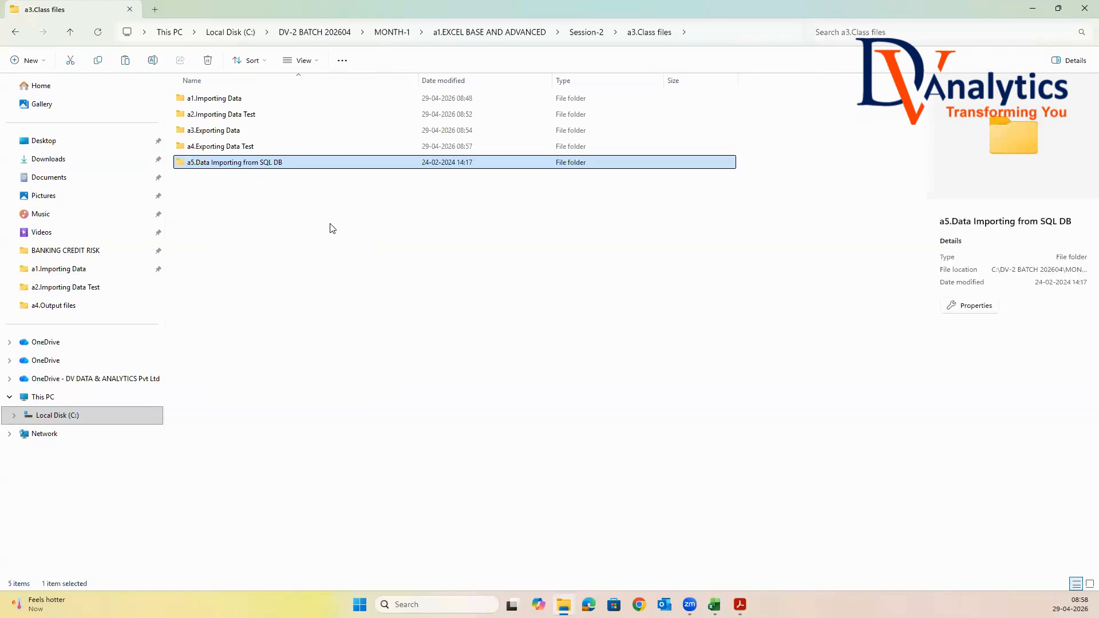
{"action": "left_click", "coordinate": [332, 227]}
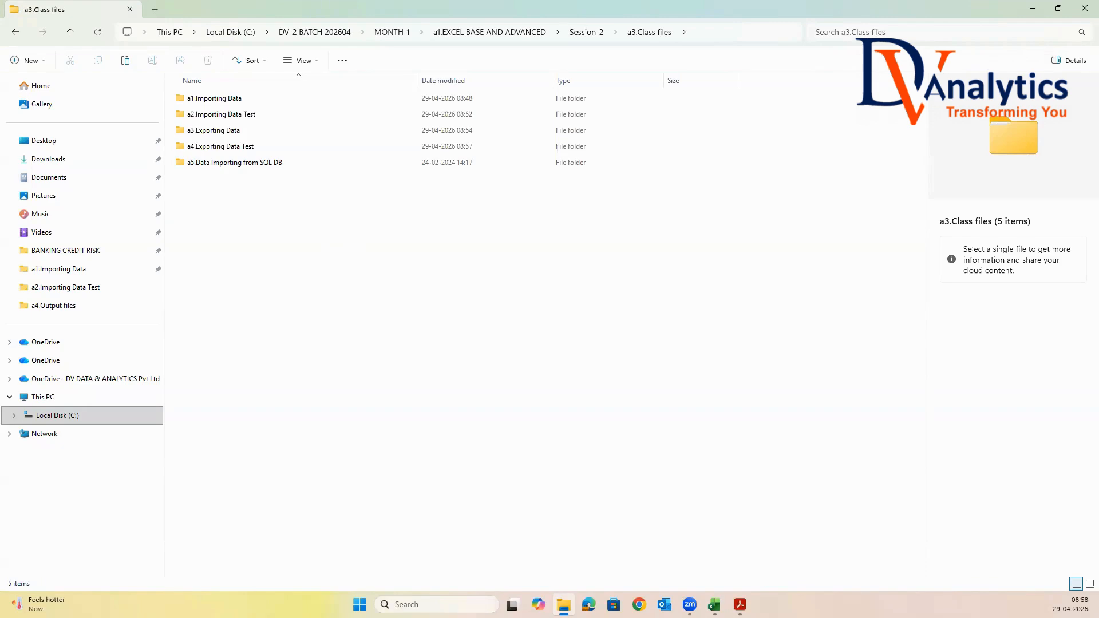
Step: Launch SQL Server Management Studio 22 and maximize its window
{"action": "left_click", "coordinate": [423, 605]}
{"action": "type", "text": "SQL"}
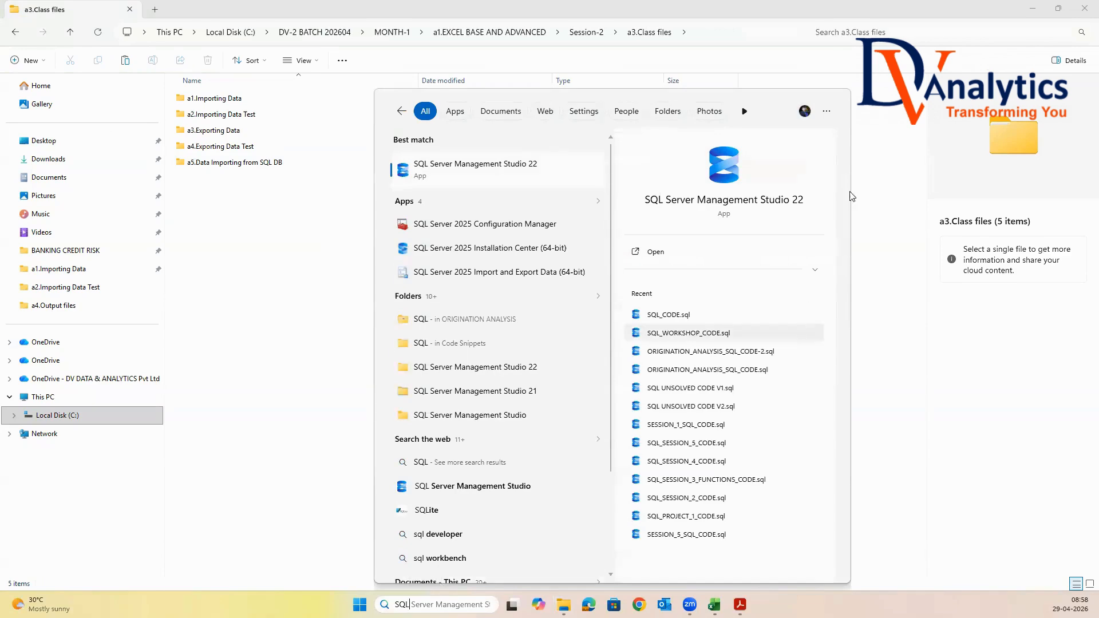
{"action": "left_click", "coordinate": [740, 170]}
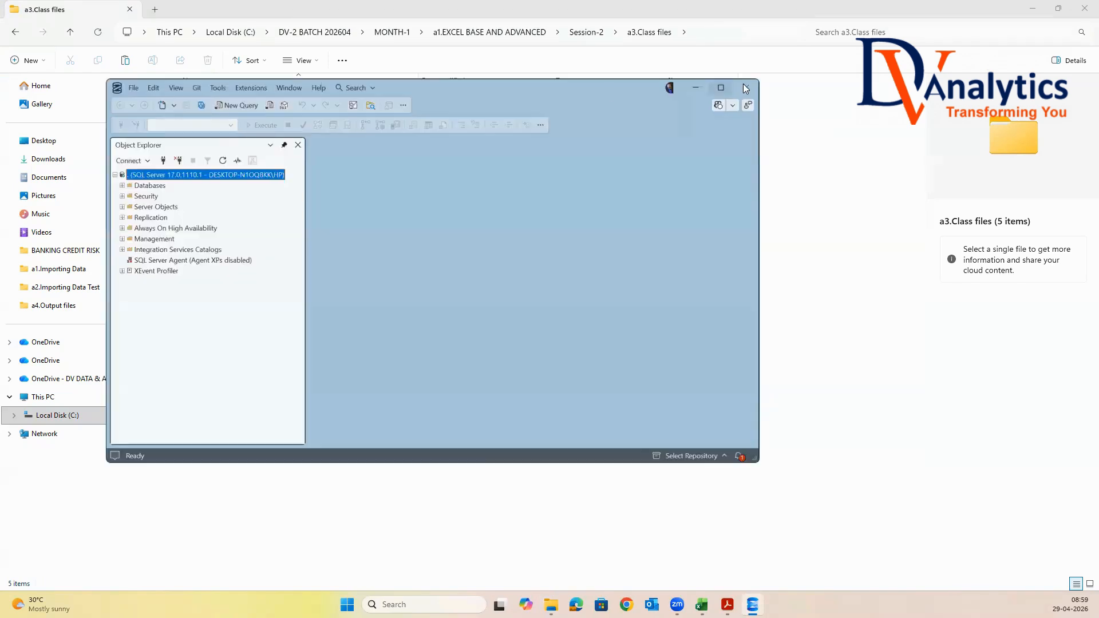
{"action": "left_click", "coordinate": [727, 89]}
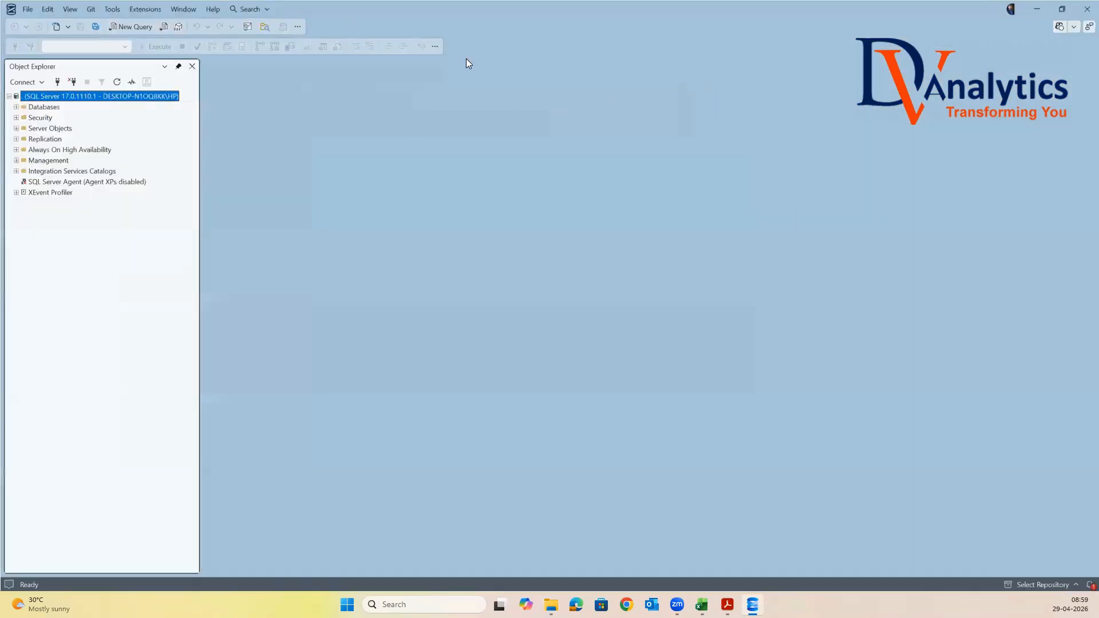
Step: Browse the tables of the BATCH_202602 database and locate dbo.MED_SALES, then minimize SQL Server Management Studio
{"action": "left_click", "coordinate": [16, 107]}
{"action": "left_click", "coordinate": [57, 150]}
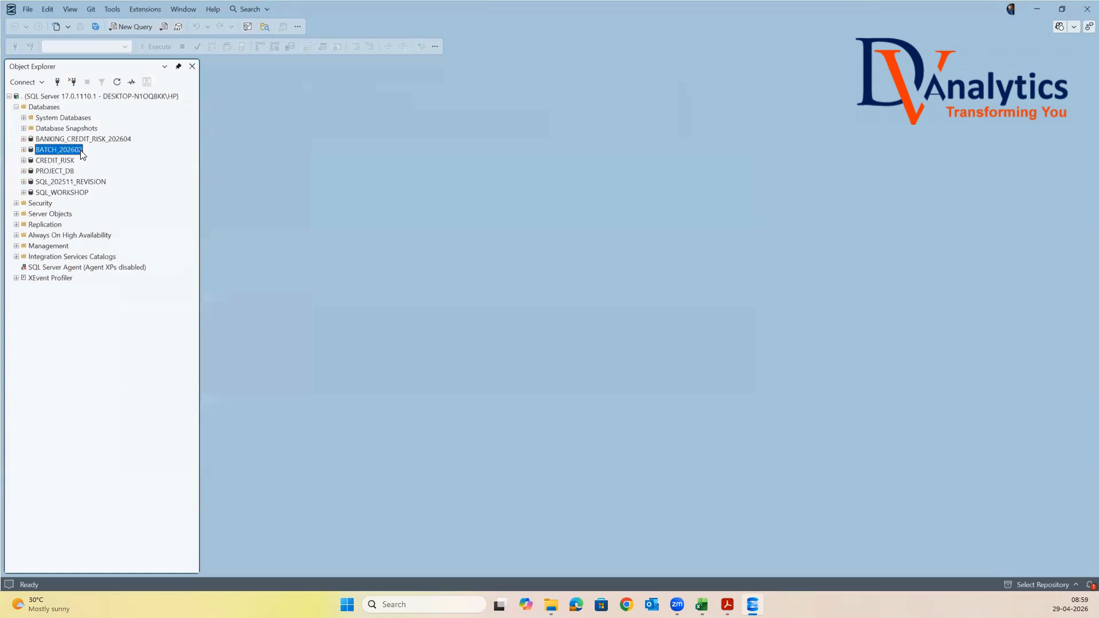
{"action": "left_click", "coordinate": [23, 150]}
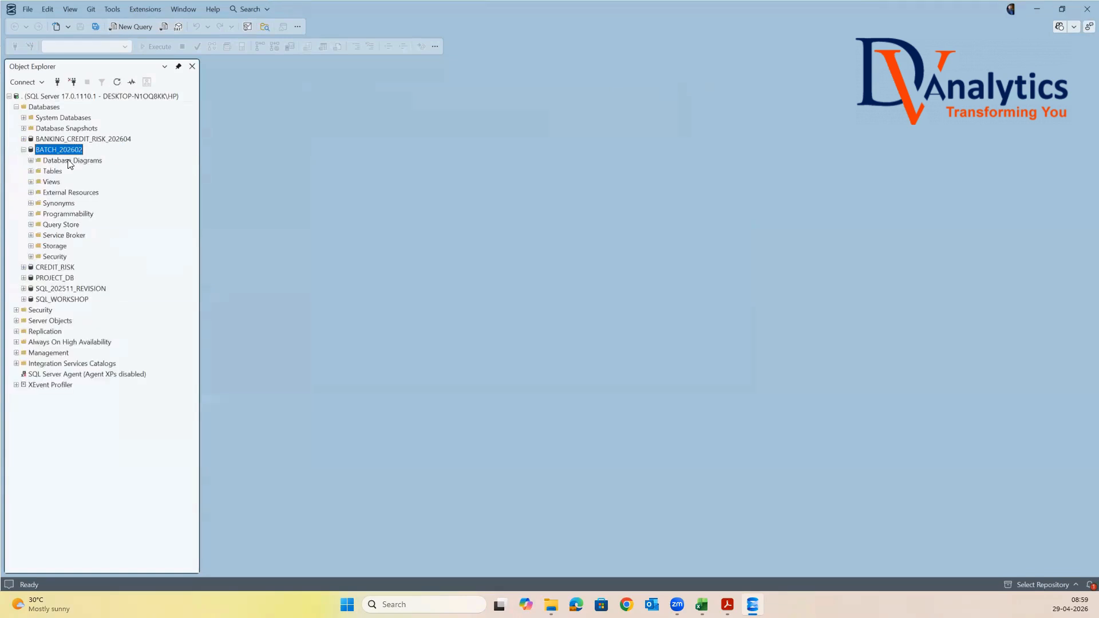
{"action": "left_click", "coordinate": [31, 171]}
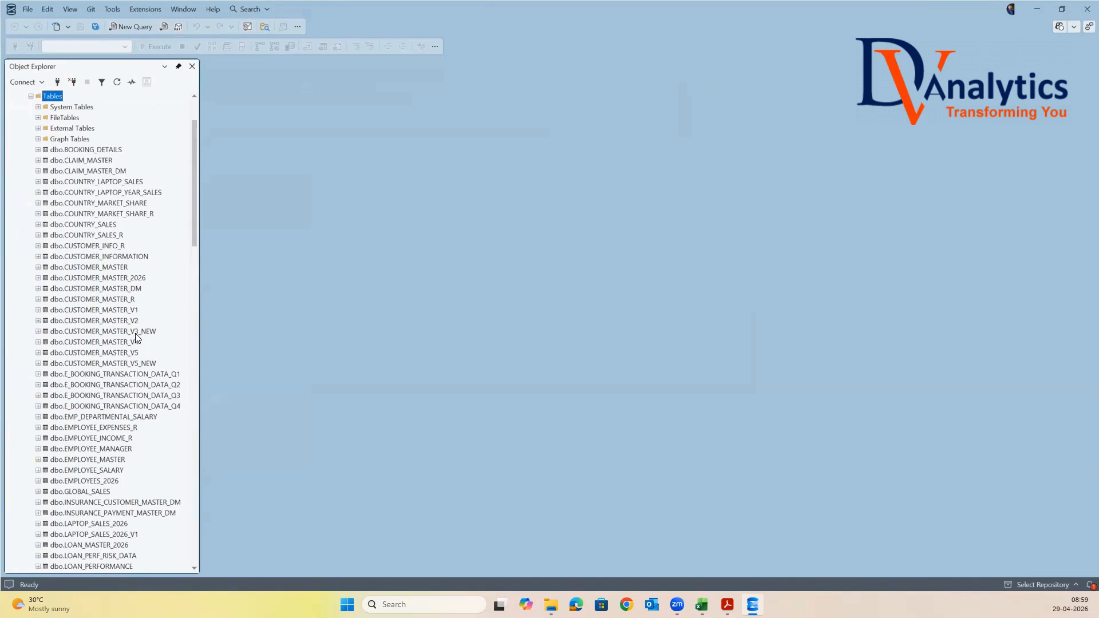
{"action": "scroll", "coordinate": [136, 336], "scroll_direction": "down", "scroll_amount": 2}
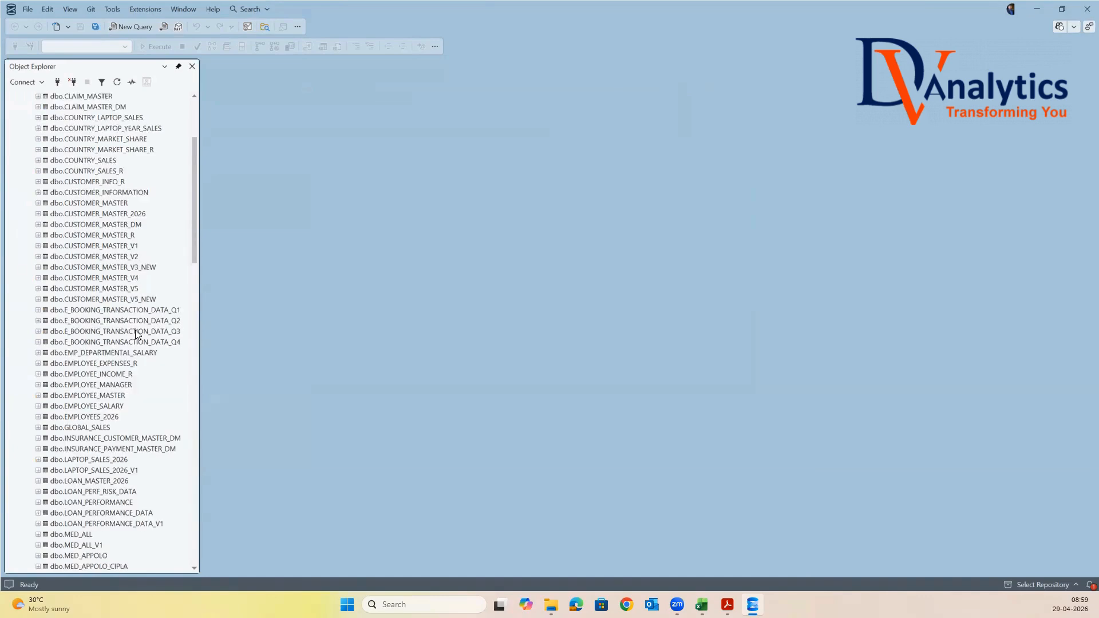
{"action": "scroll", "coordinate": [100, 500], "scroll_direction": "down", "scroll_amount": 2}
{"action": "scroll", "coordinate": [100, 500], "scroll_direction": "down", "scroll_amount": 1}
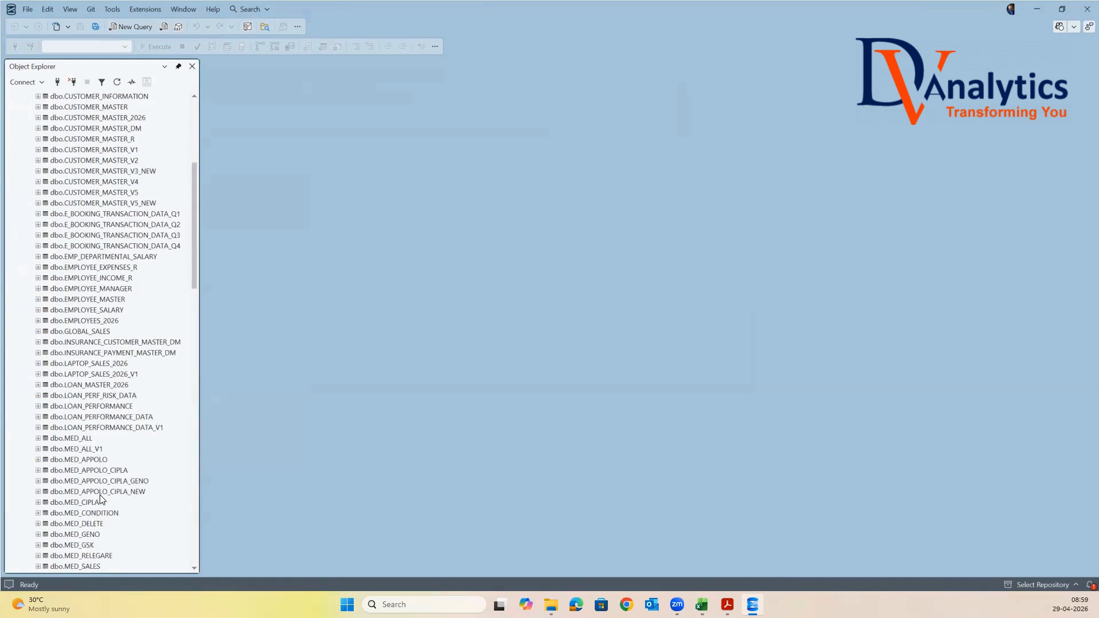
{"action": "scroll", "coordinate": [102, 497], "scroll_direction": "down", "scroll_amount": 1}
{"action": "scroll", "coordinate": [100, 495], "scroll_direction": "down", "scroll_amount": 1}
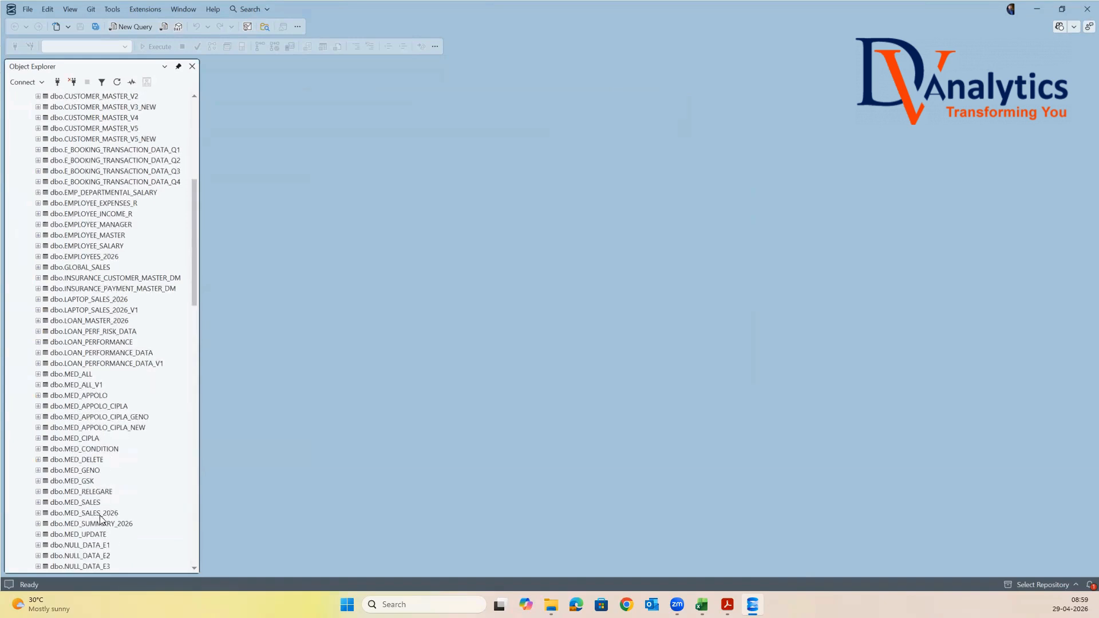
{"action": "left_click", "coordinate": [75, 504]}
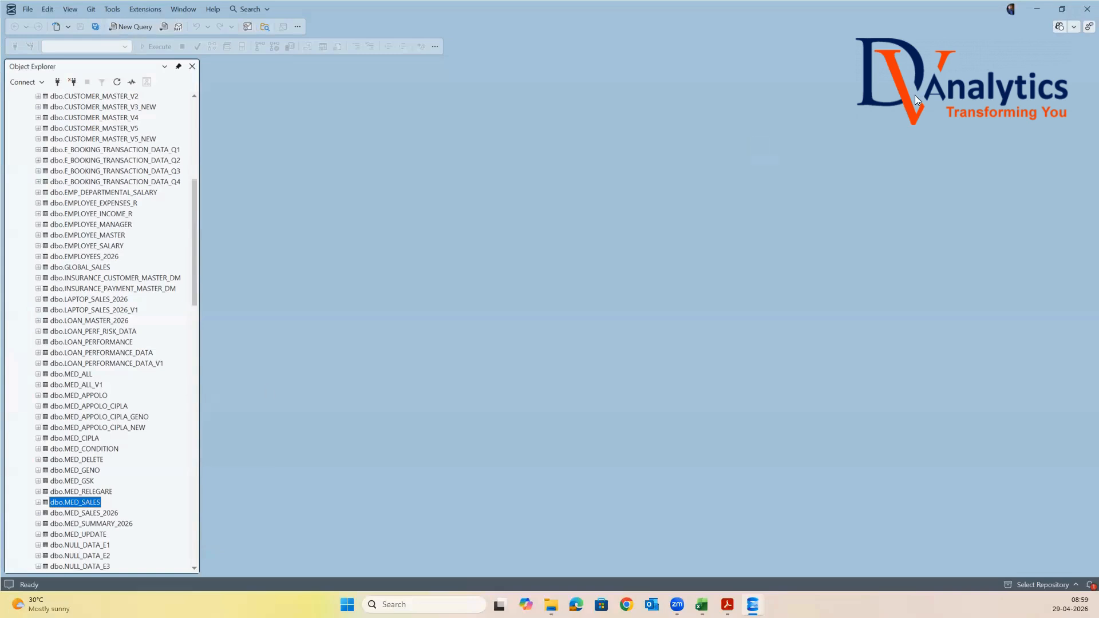
{"action": "left_click", "coordinate": [1036, 10]}
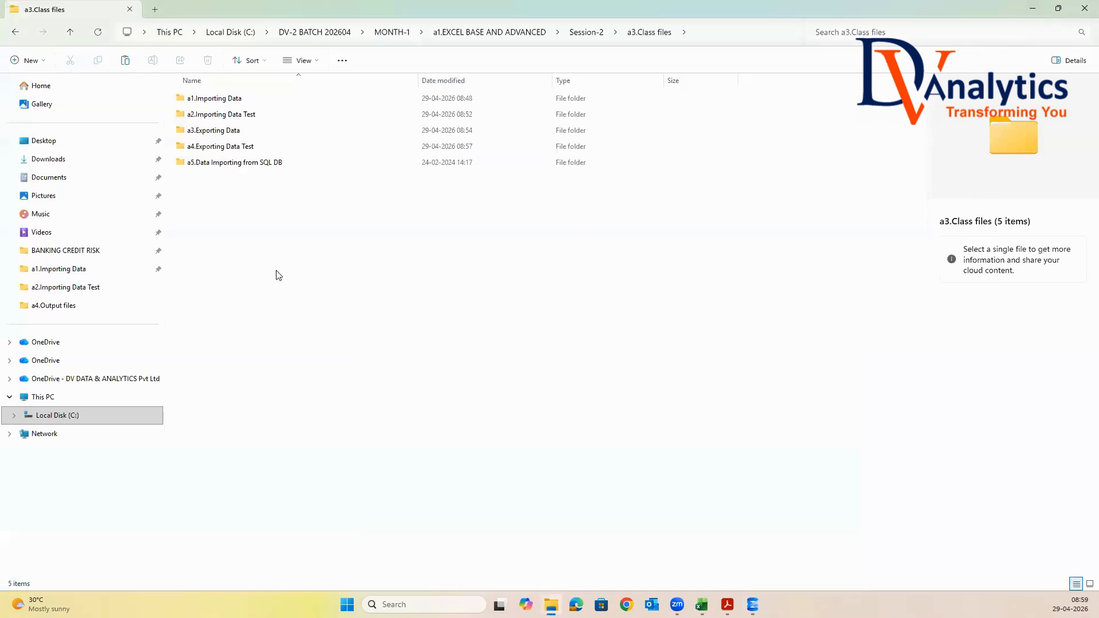
Step: Create an Excel workbook named DATA IMPORTING FROM SQL SERVER in the a5.Data Importing from SQL DB folder and open it
{"action": "left_click", "coordinate": [265, 163]}
{"action": "double_click", "coordinate": [265, 163]}
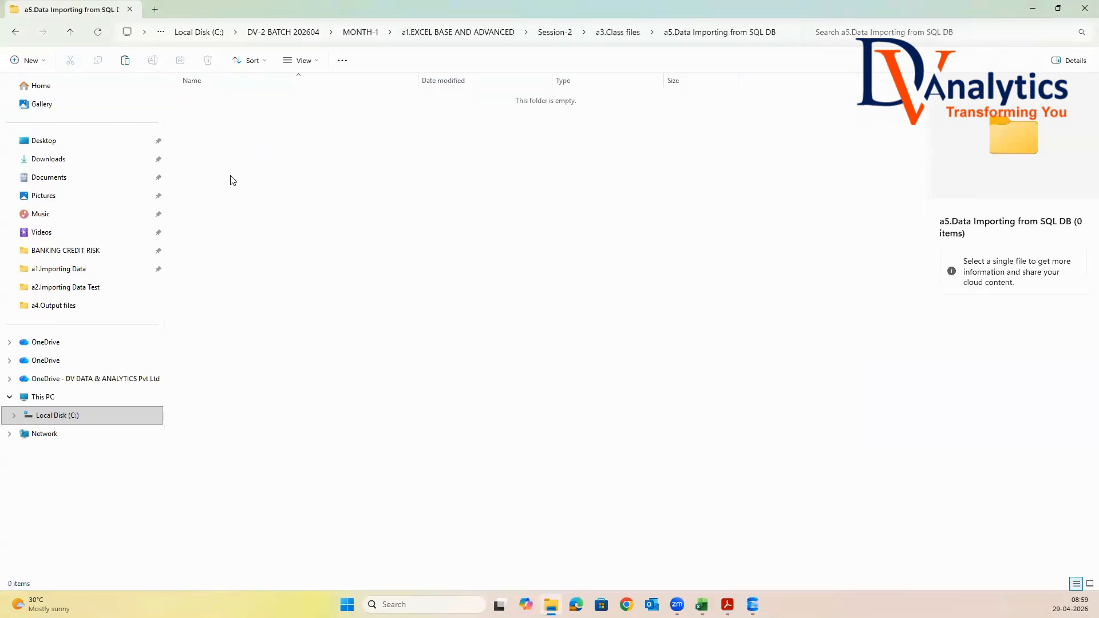
{"action": "right_click", "coordinate": [211, 138]}
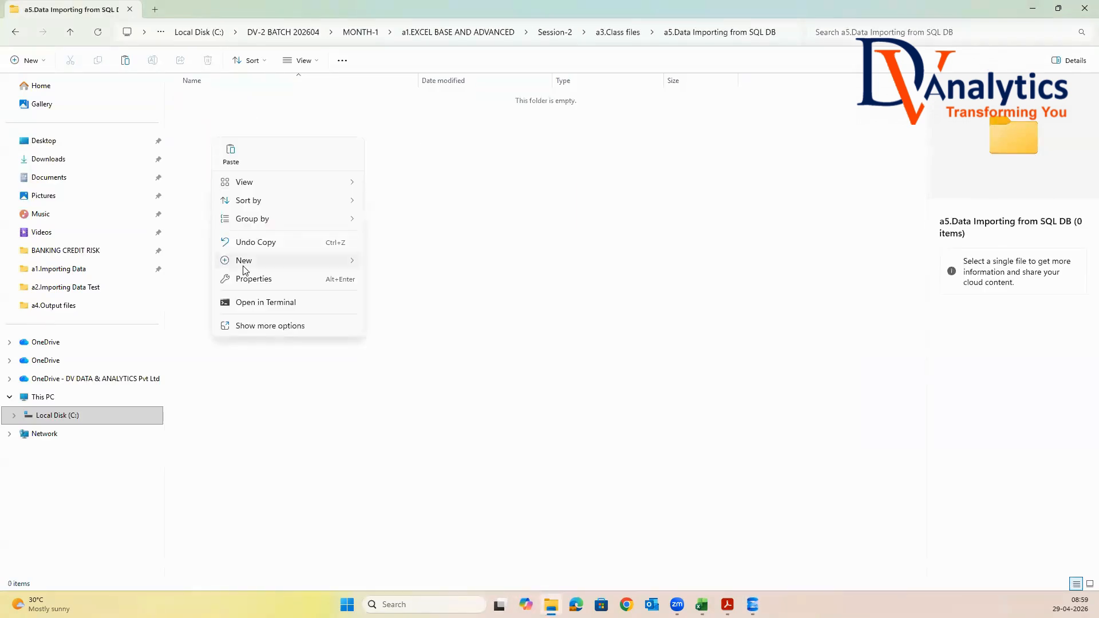
{"action": "mouse_move", "coordinate": [244, 263]}
{"action": "left_click", "coordinate": [396, 425]}
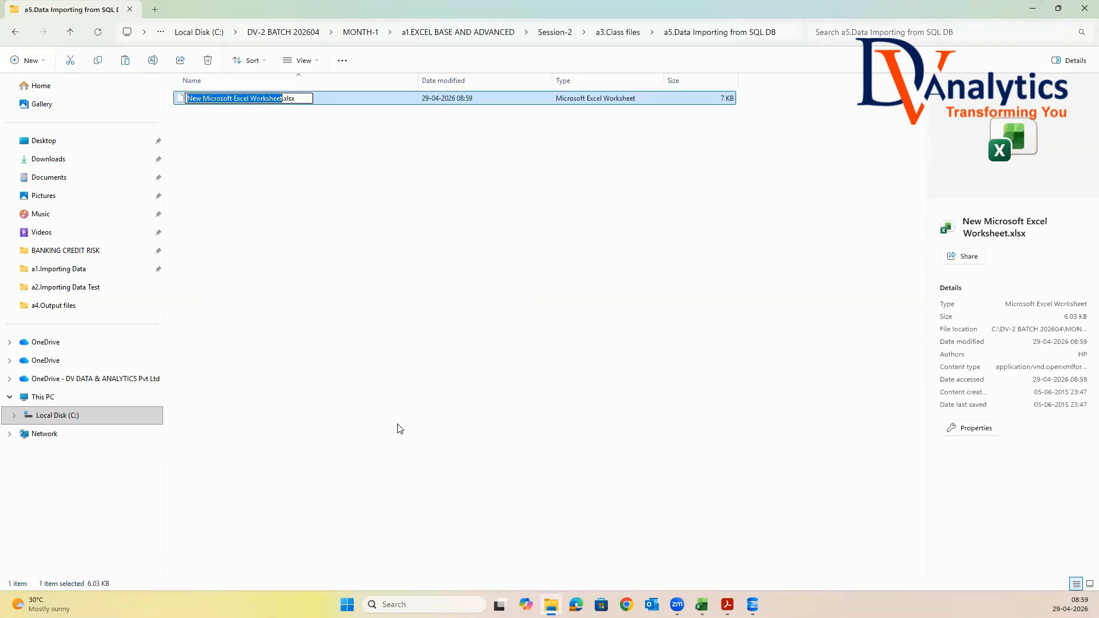
{"action": "type", "text": "DATA "}
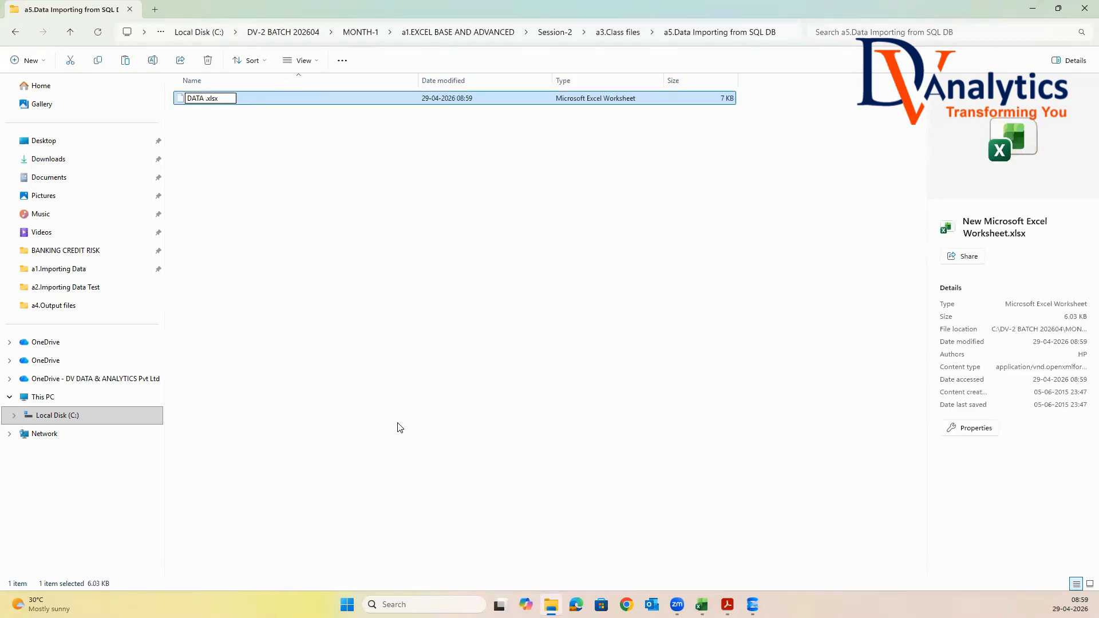
{"action": "type", "text": "IMPORTING F"}
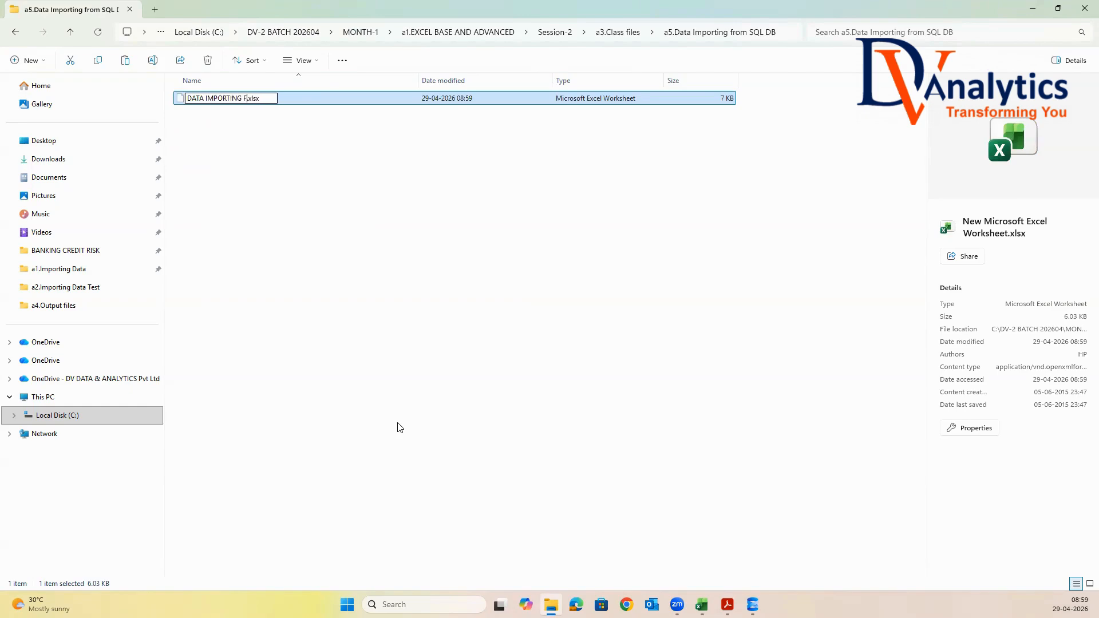
{"action": "type", "text": "ROM SQL SERVER"}
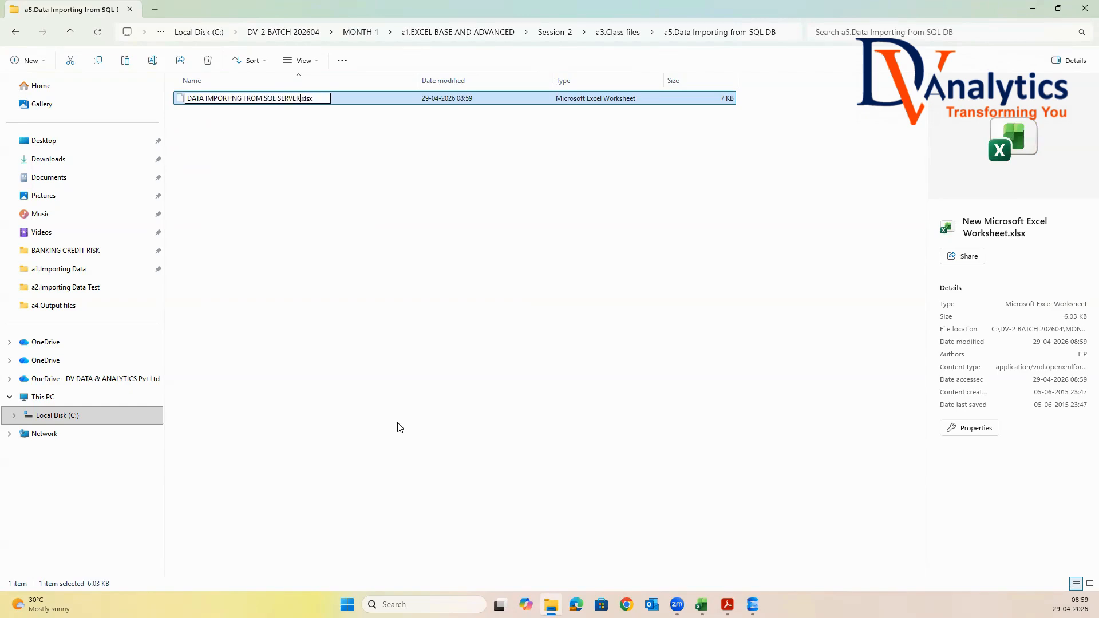
{"action": "left_click", "coordinate": [385, 376]}
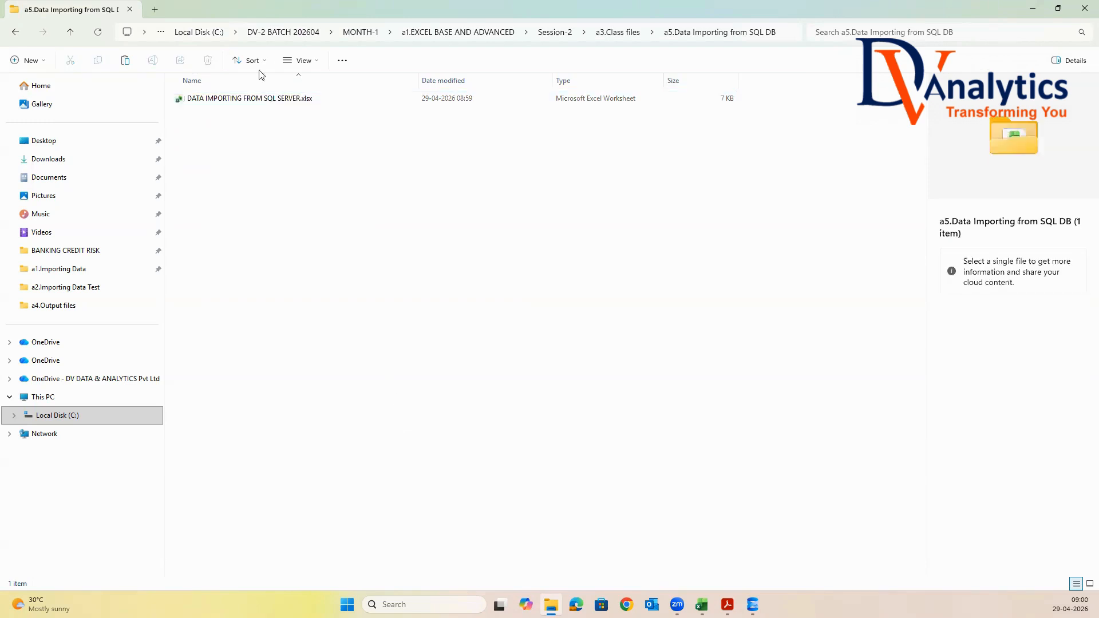
{"action": "left_click", "coordinate": [265, 101]}
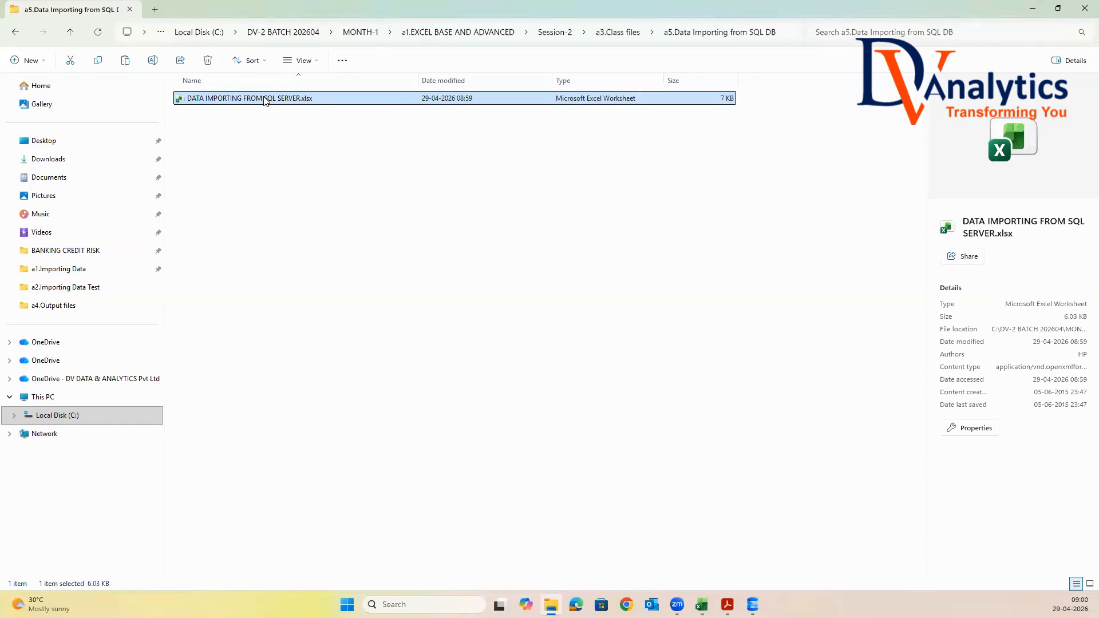
{"action": "double_click", "coordinate": [265, 101]}
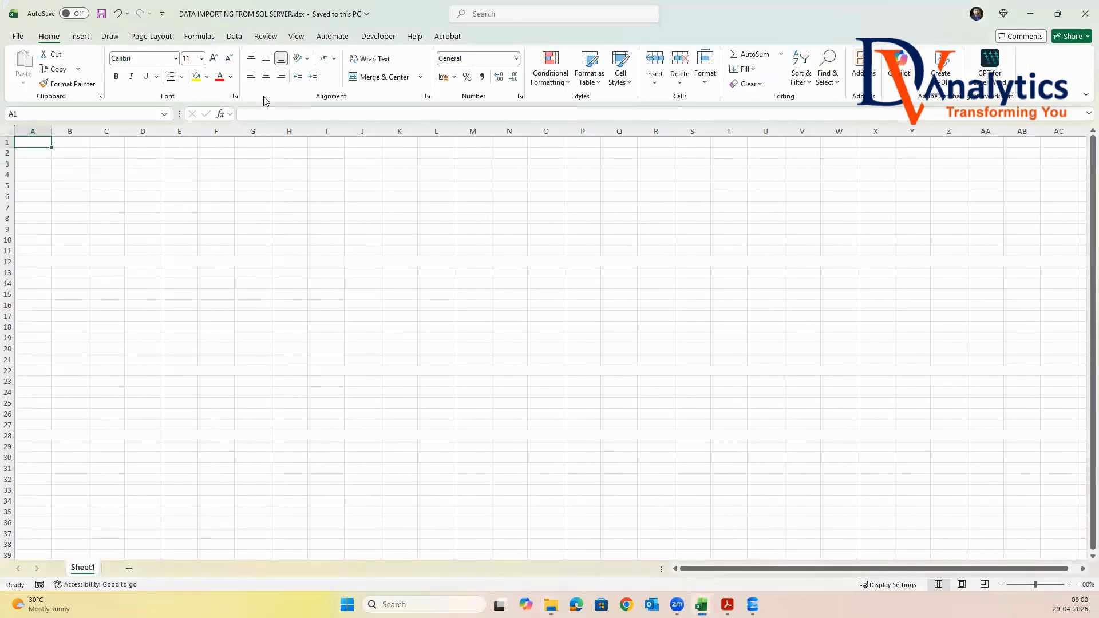
Step: Start a data import from a SQL Server database, connecting to the server "." with no database specified
{"action": "left_click", "coordinate": [234, 36]}
{"action": "left_click", "coordinate": [20, 79]}
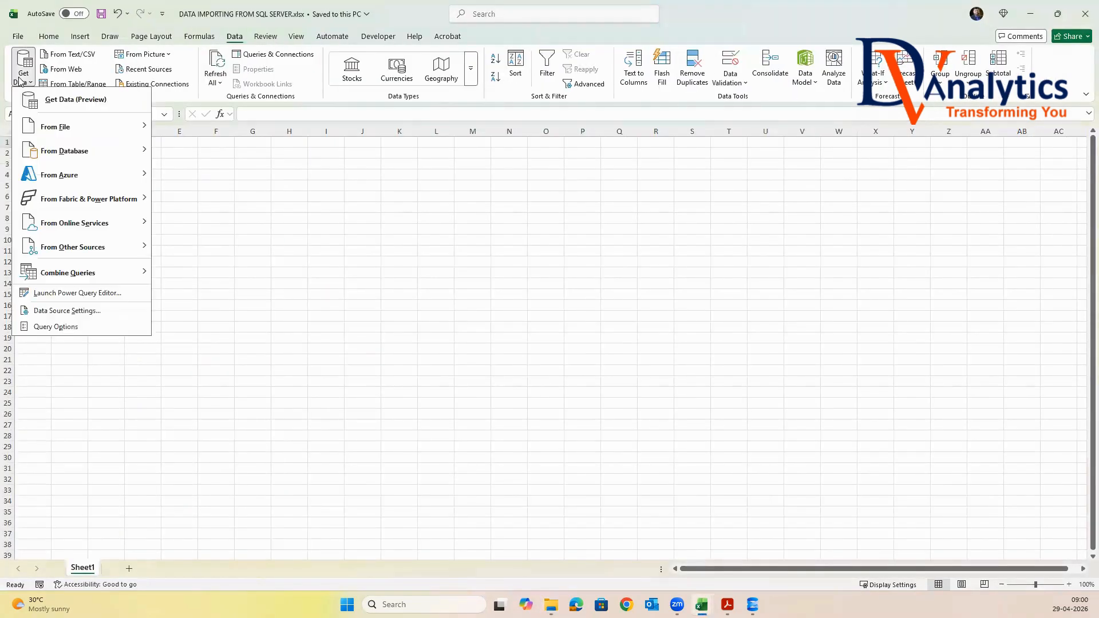
{"action": "mouse_move", "coordinate": [48, 129]}
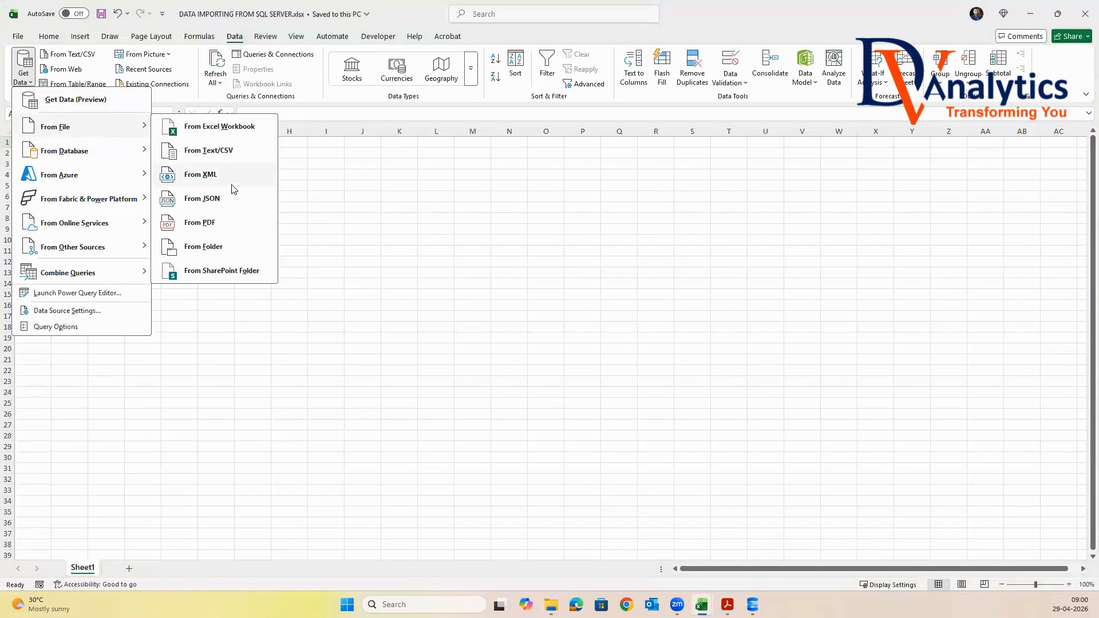
{"action": "mouse_move", "coordinate": [73, 157]}
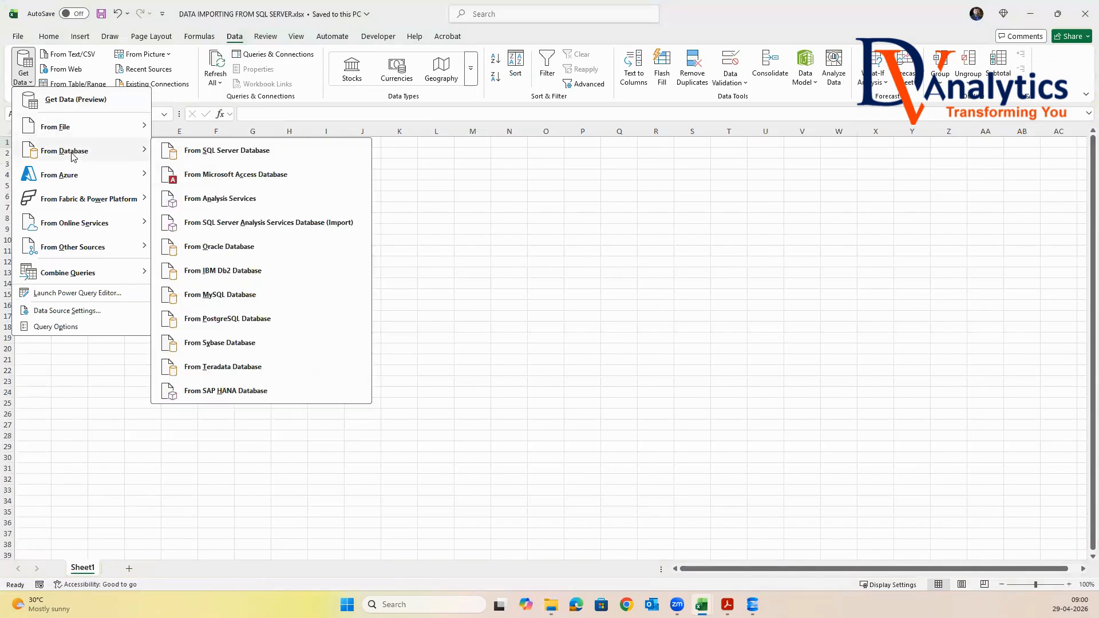
{"action": "left_click", "coordinate": [231, 155]}
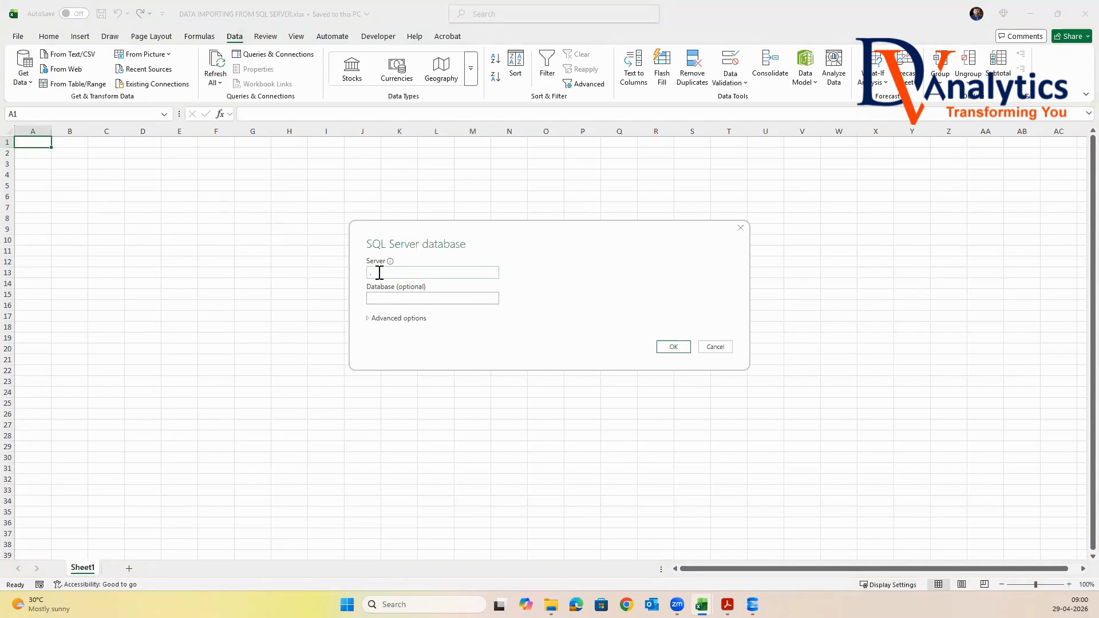
{"action": "left_click", "coordinate": [673, 347]}
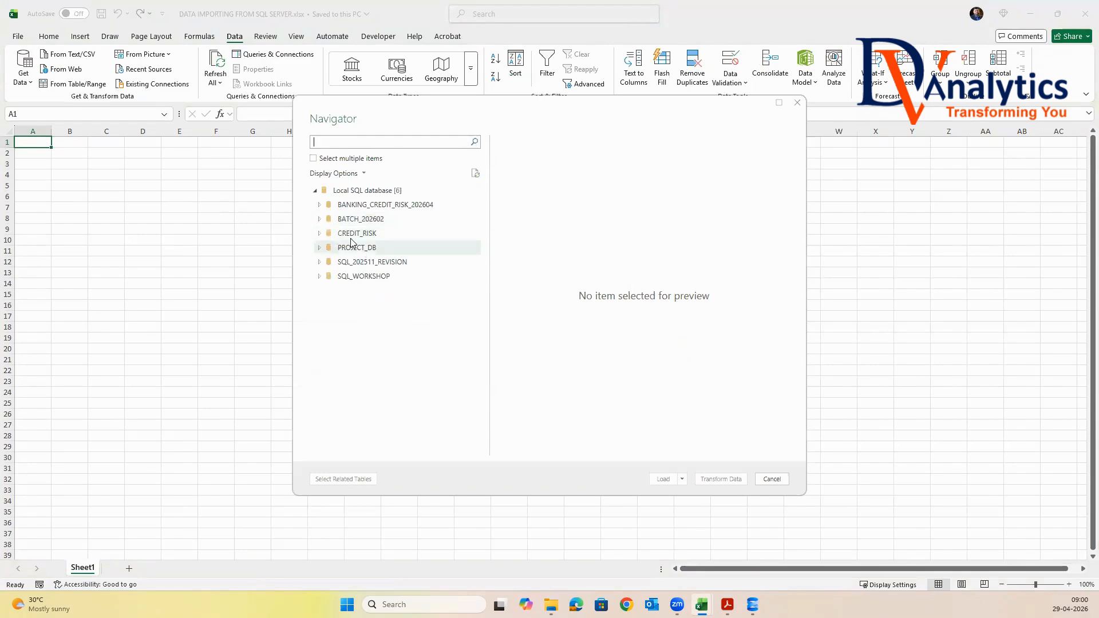
Step: Enable selecting multiple items and choose the MED_SALES table from the BATCH_202602 database for import
{"action": "left_click", "coordinate": [319, 219]}
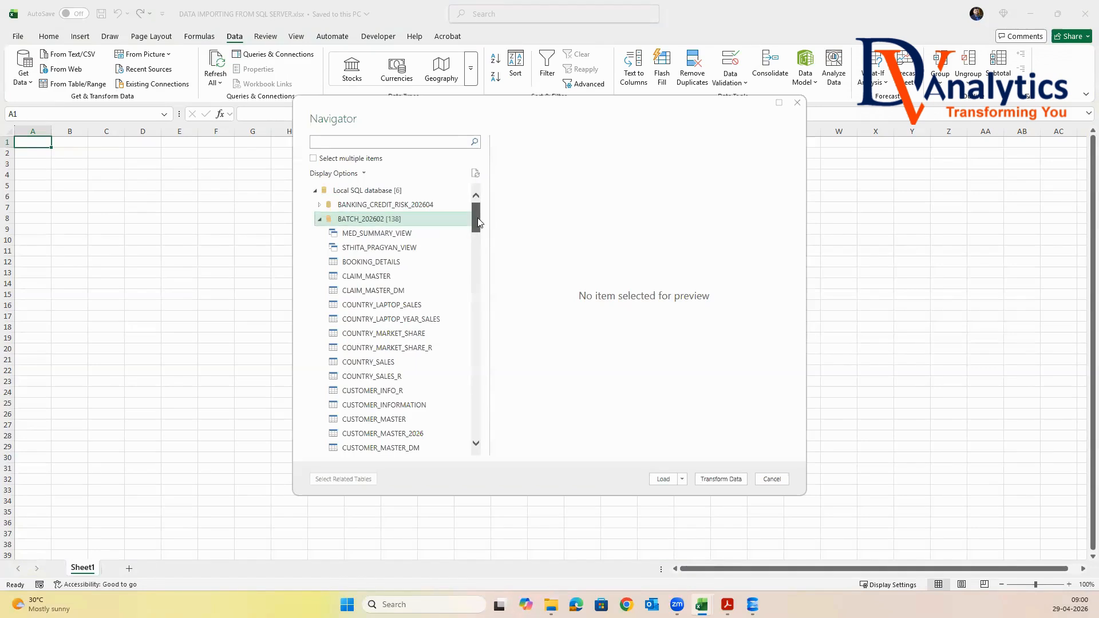
{"action": "left_click_drag", "start_coordinate": [478, 217], "coordinate": [481, 296]}
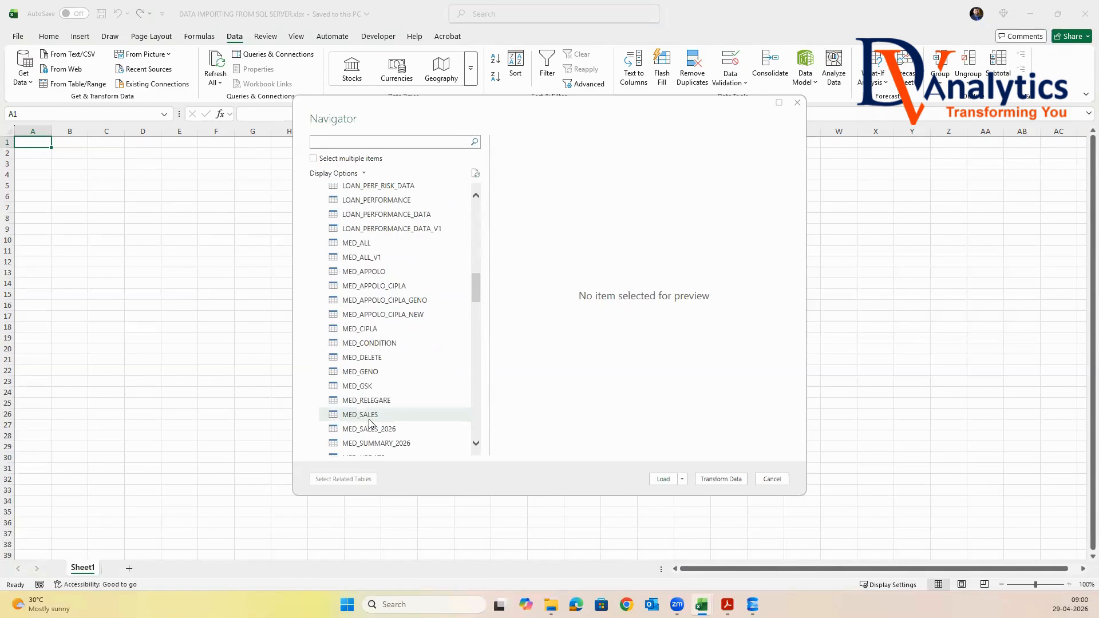
{"action": "left_click", "coordinate": [313, 158]}
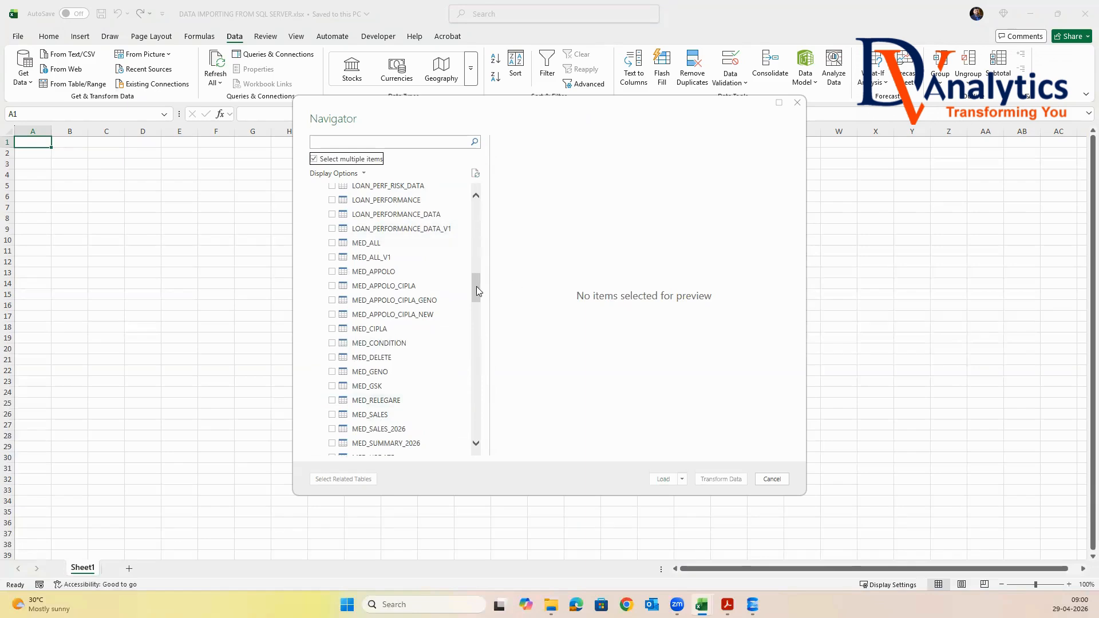
{"action": "left_click_drag", "start_coordinate": [476, 286], "coordinate": [476, 292]}
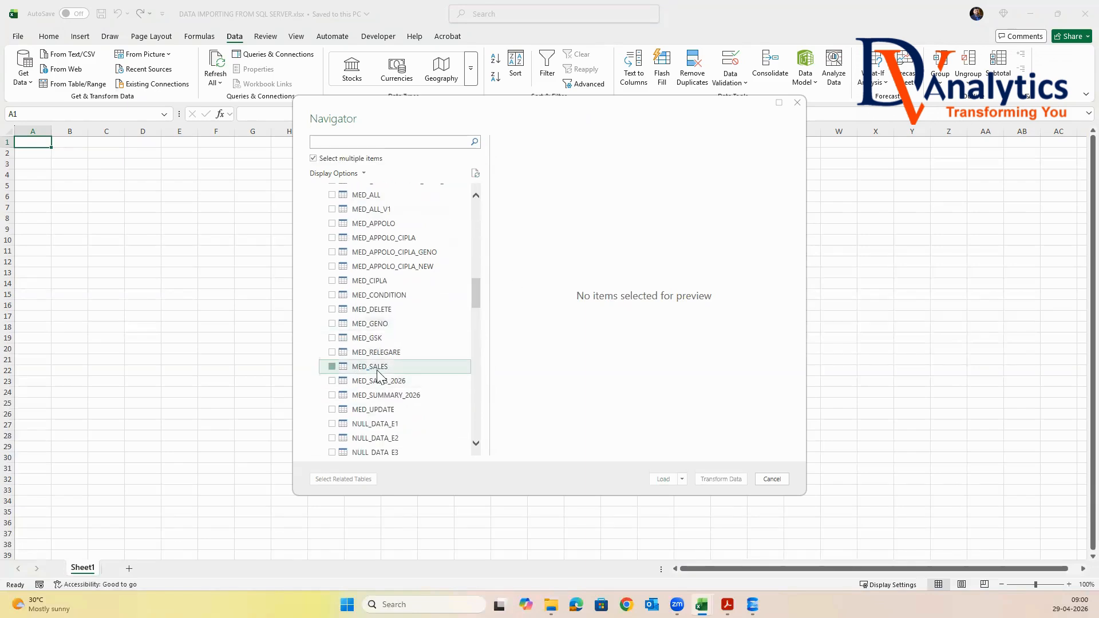
{"action": "left_click", "coordinate": [377, 372]}
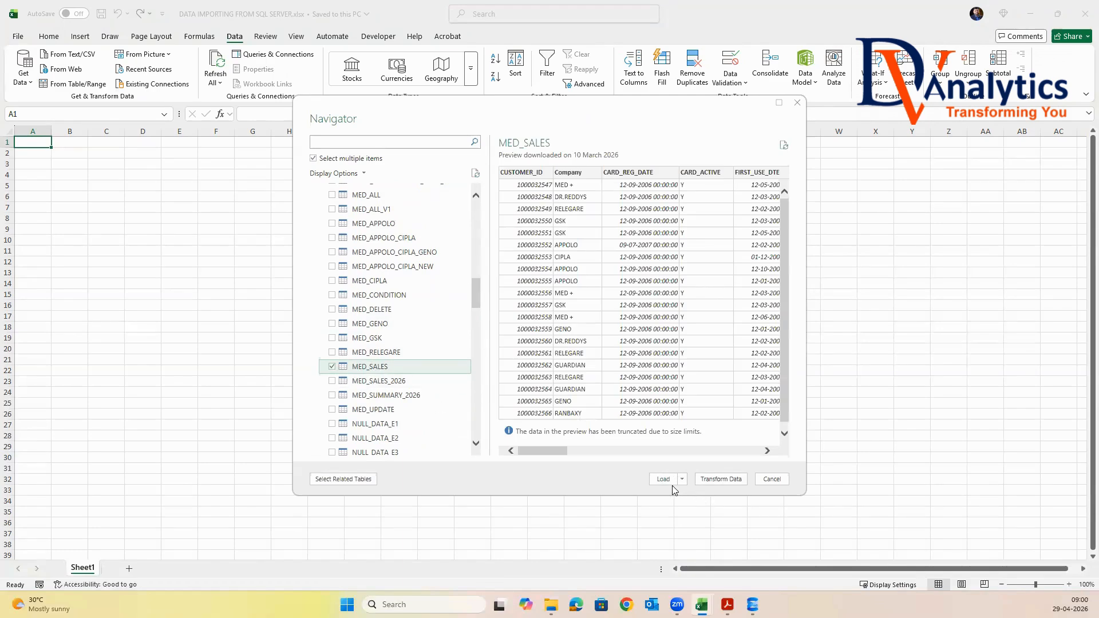
Step: Open MED_SALES in the Power Query Editor and load it into the workbook
{"action": "left_click", "coordinate": [736, 482]}
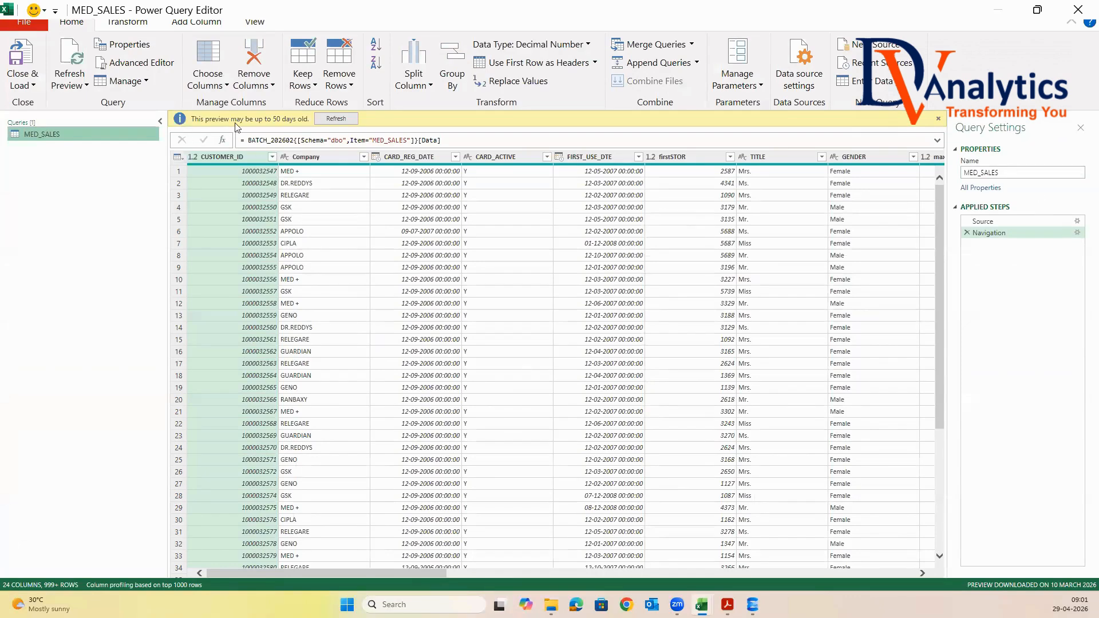
{"action": "left_click", "coordinate": [30, 86]}
{"action": "left_click", "coordinate": [57, 101]}
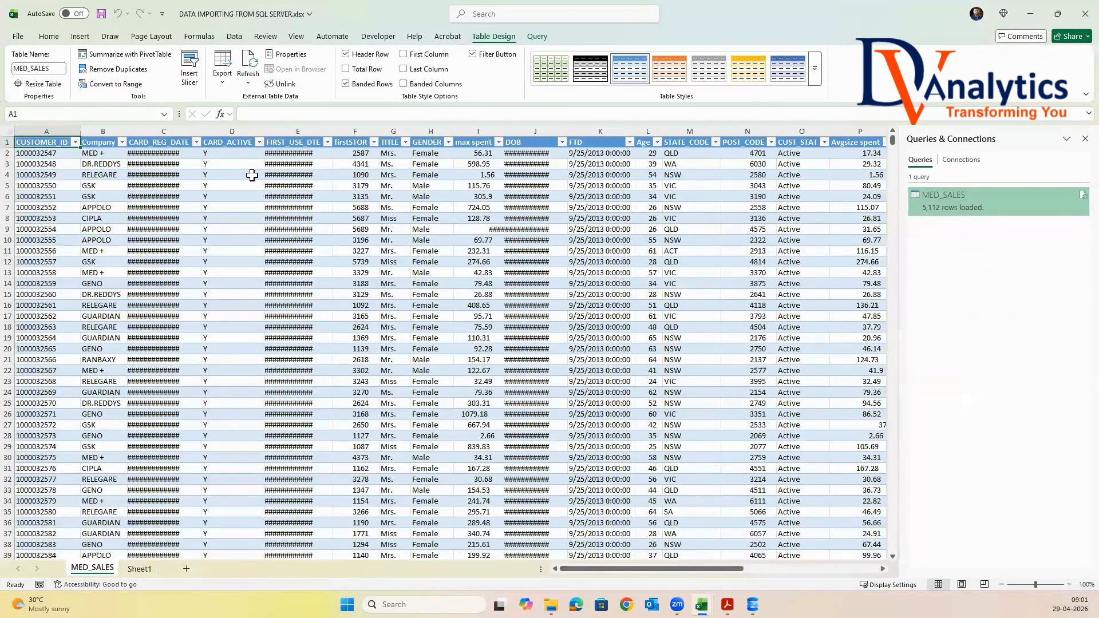
Step: Remove the coloured style from the MED_SALES table and turn off its filter buttons
{"action": "left_click", "coordinate": [814, 68]}
{"action": "left_click", "coordinate": [549, 80]}
{"action": "left_click", "coordinate": [473, 54]}
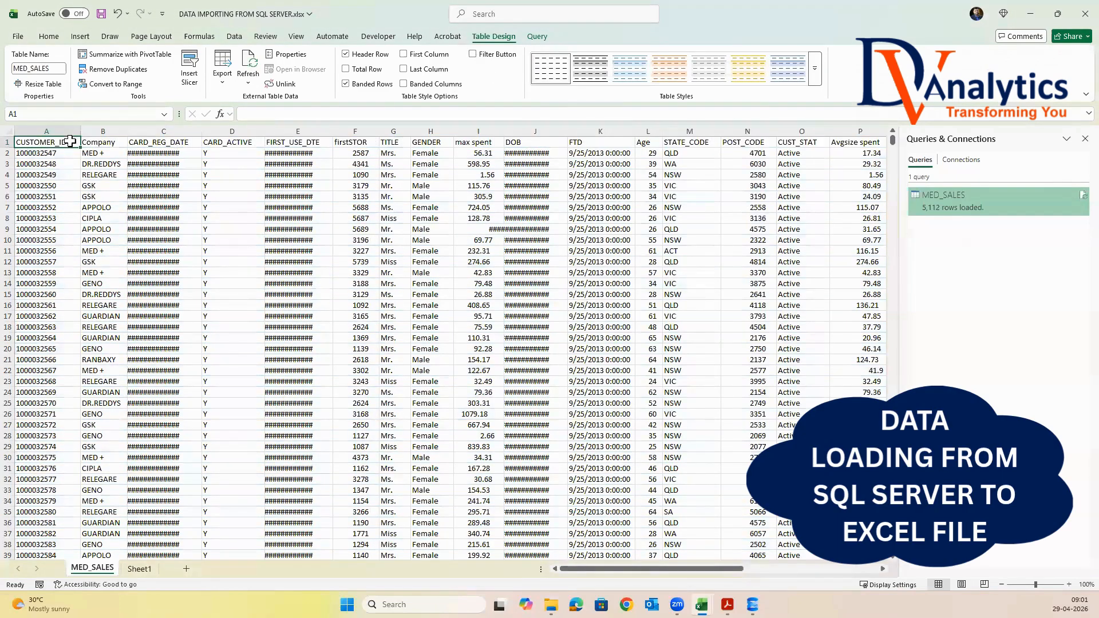
Step: Autofit the width of all columns on the MED_SALES sheet
{"action": "left_click", "coordinate": [10, 131]}
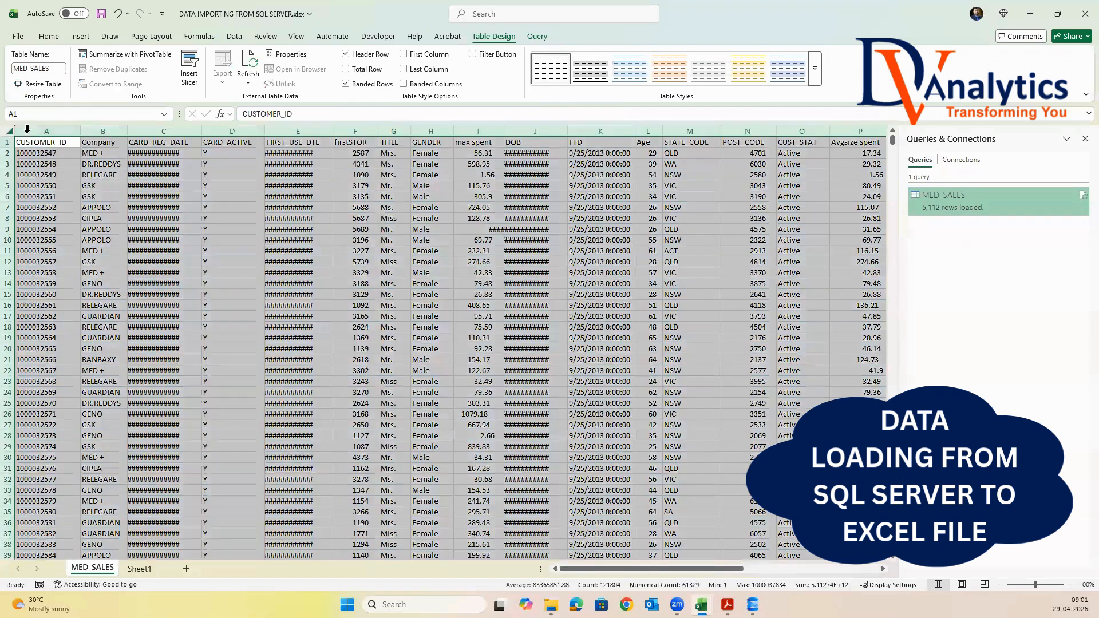
{"action": "double_click", "coordinate": [81, 131]}
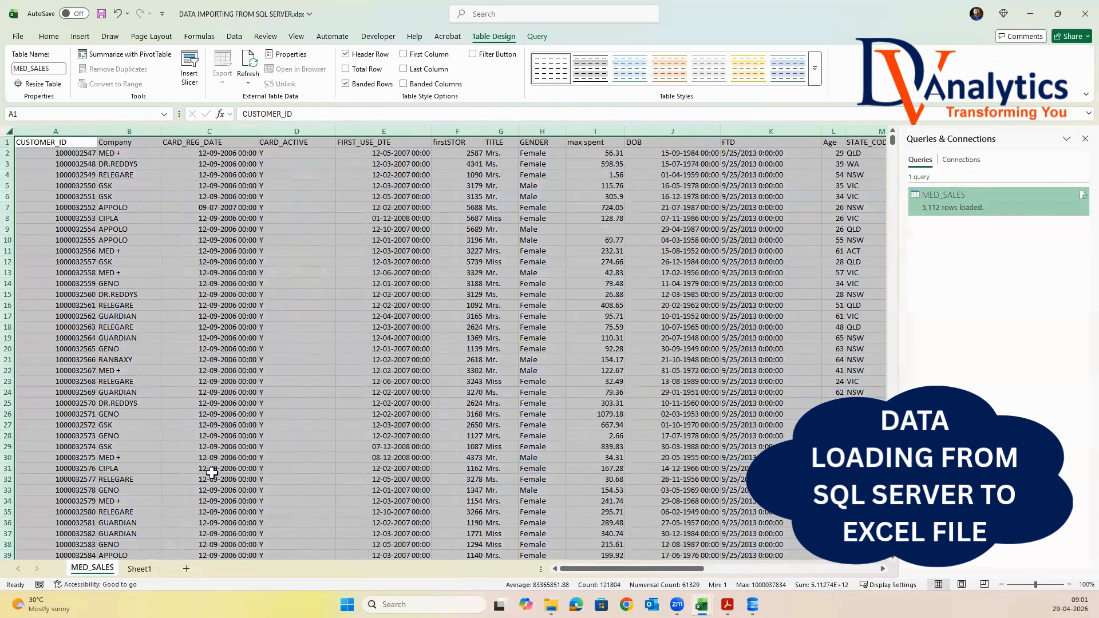
Step: From Sheet1, start another SQL Server database import, connecting to the server "." with no database specified
{"action": "left_click", "coordinate": [144, 568]}
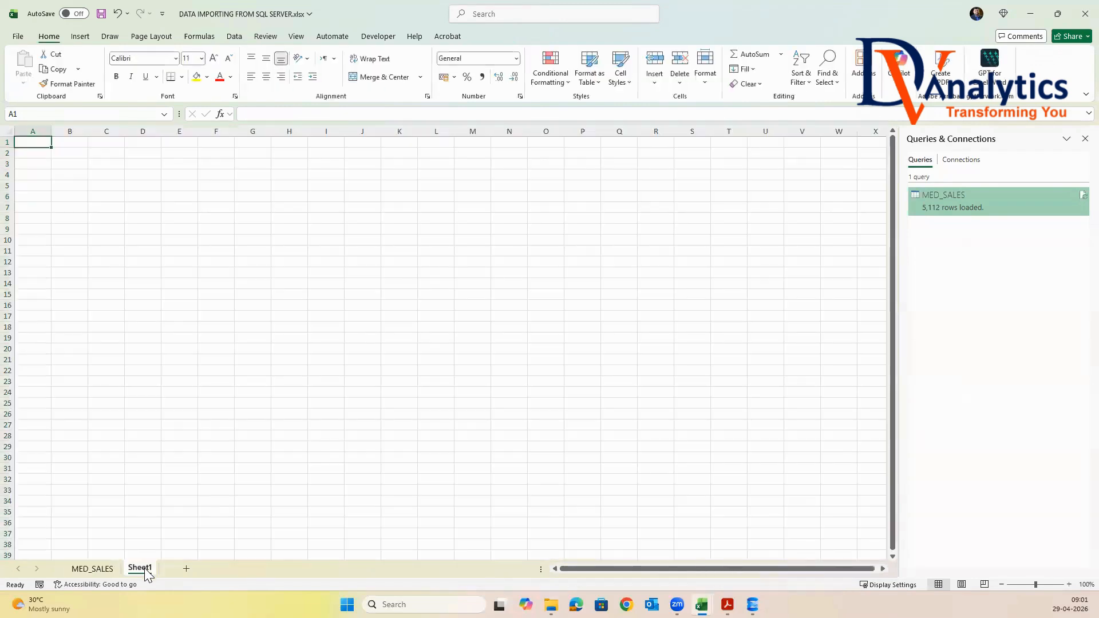
{"action": "left_click", "coordinate": [234, 38]}
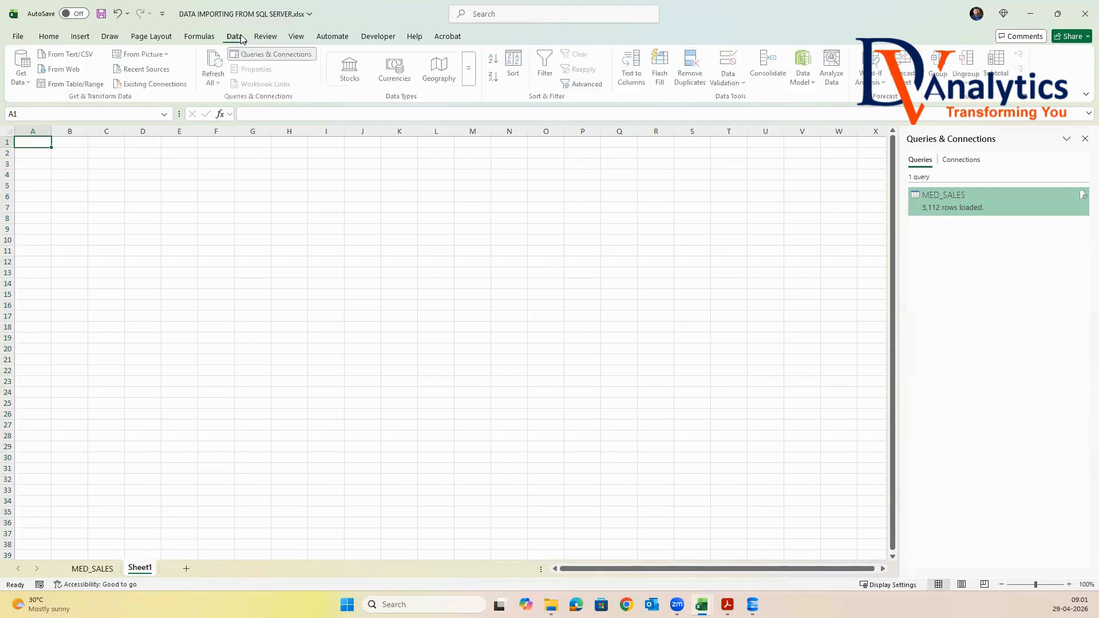
{"action": "left_click", "coordinate": [29, 85]}
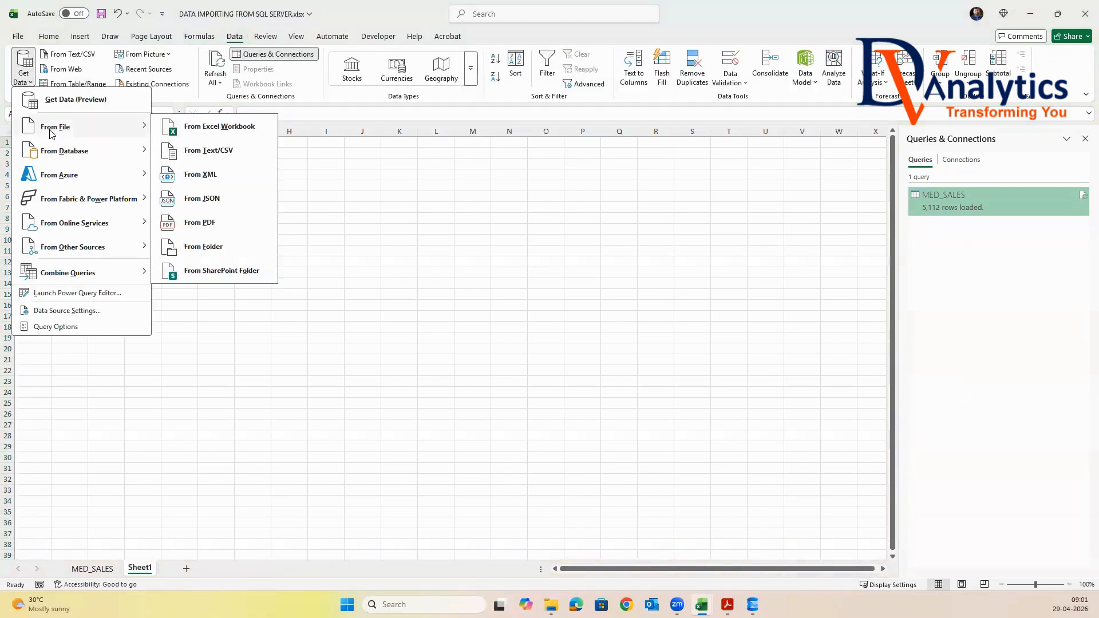
{"action": "mouse_move", "coordinate": [71, 160]}
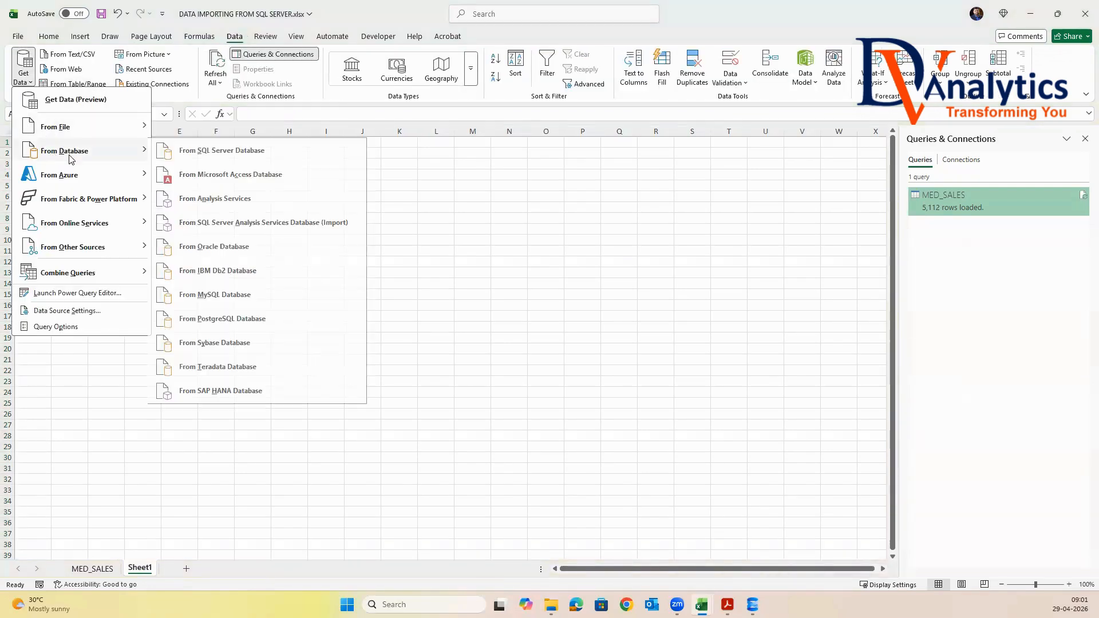
{"action": "left_click", "coordinate": [226, 151]}
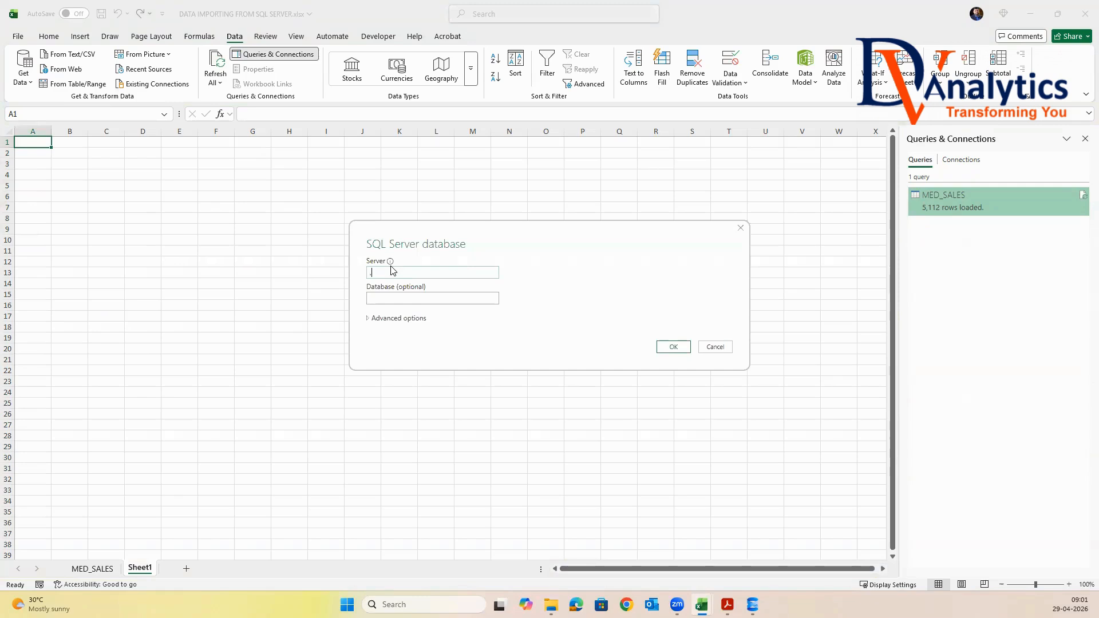
{"action": "left_click", "coordinate": [673, 346]}
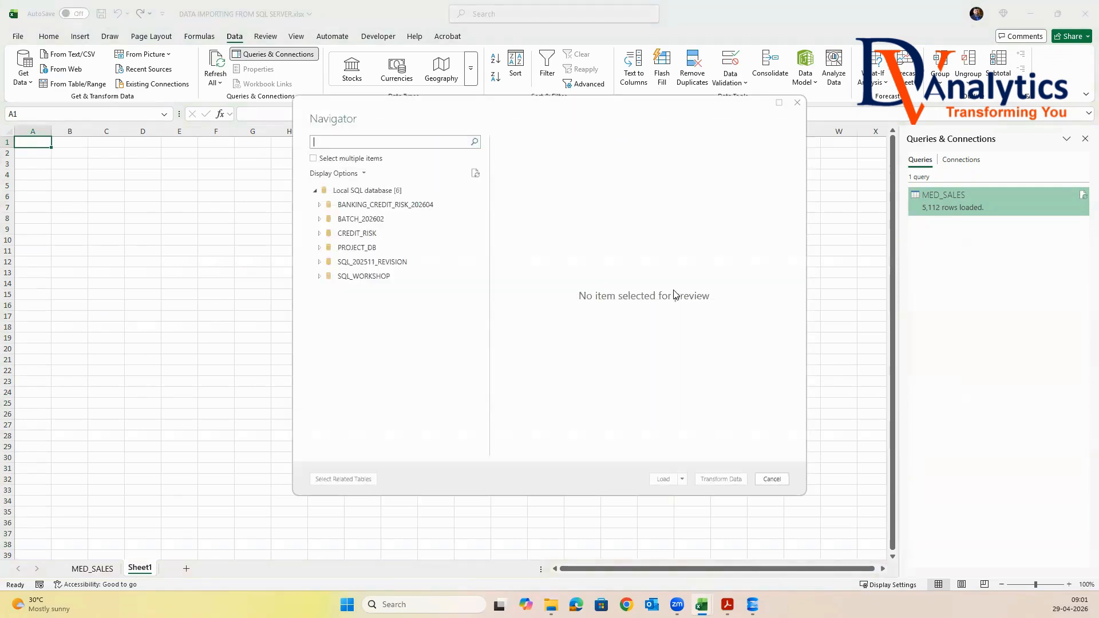
Step: Enable selecting multiple items and choose the GLOBAL_SALES table from the BATCH_202602 database for import
{"action": "left_click", "coordinate": [340, 220]}
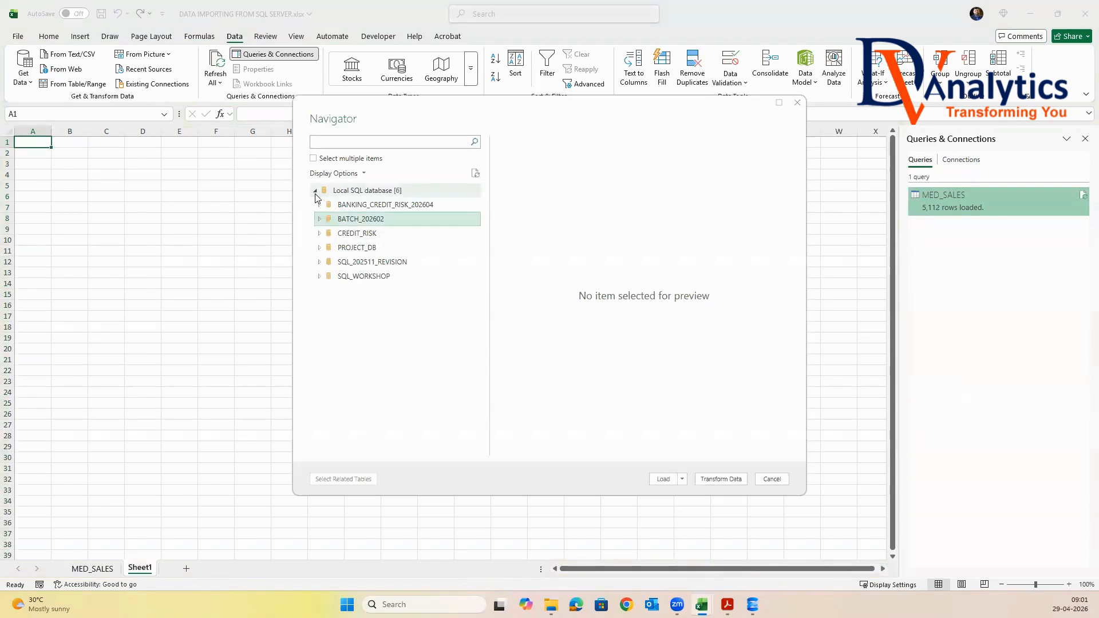
{"action": "left_click", "coordinate": [314, 161]}
{"action": "left_click", "coordinate": [320, 220]}
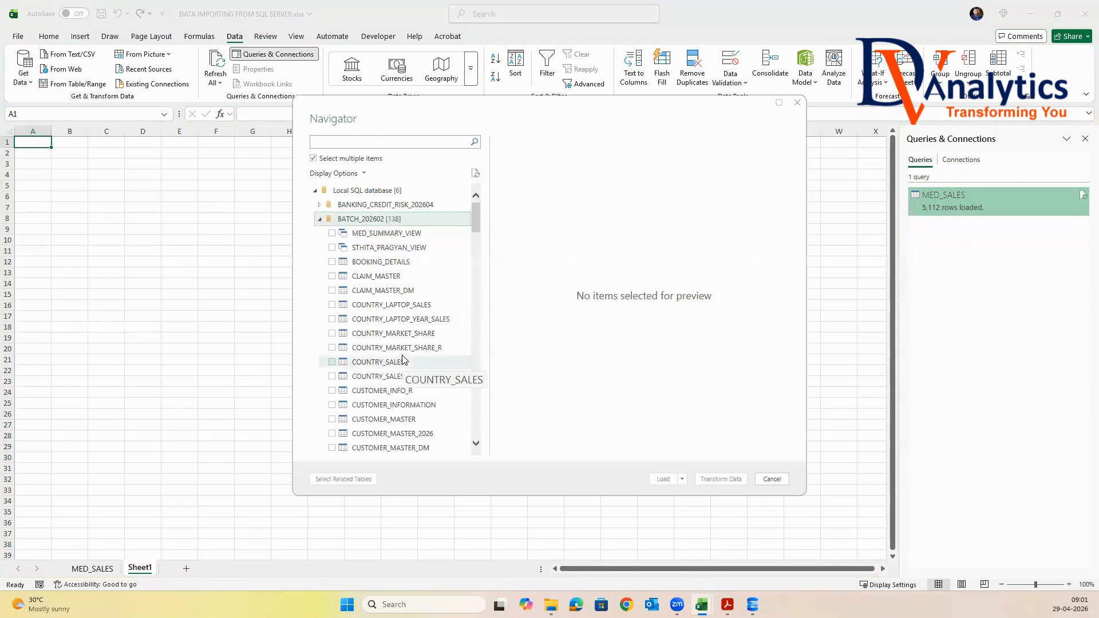
{"action": "scroll", "coordinate": [401, 360], "scroll_direction": "down", "scroll_amount": 8}
{"action": "scroll", "coordinate": [403, 358], "scroll_direction": "down", "scroll_amount": 1}
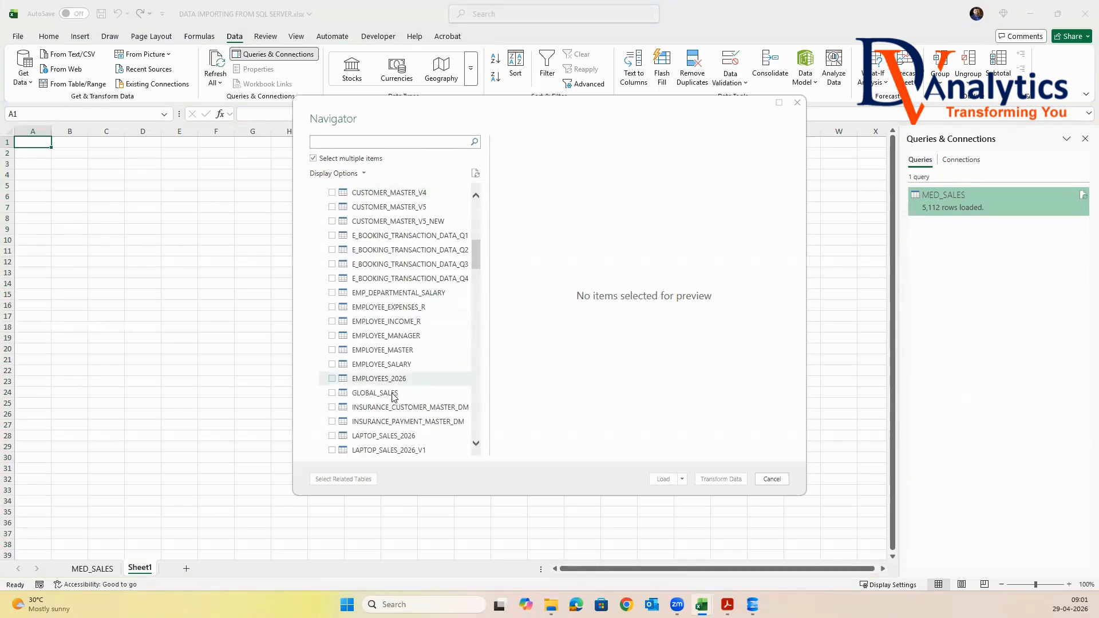
{"action": "left_click", "coordinate": [350, 395]}
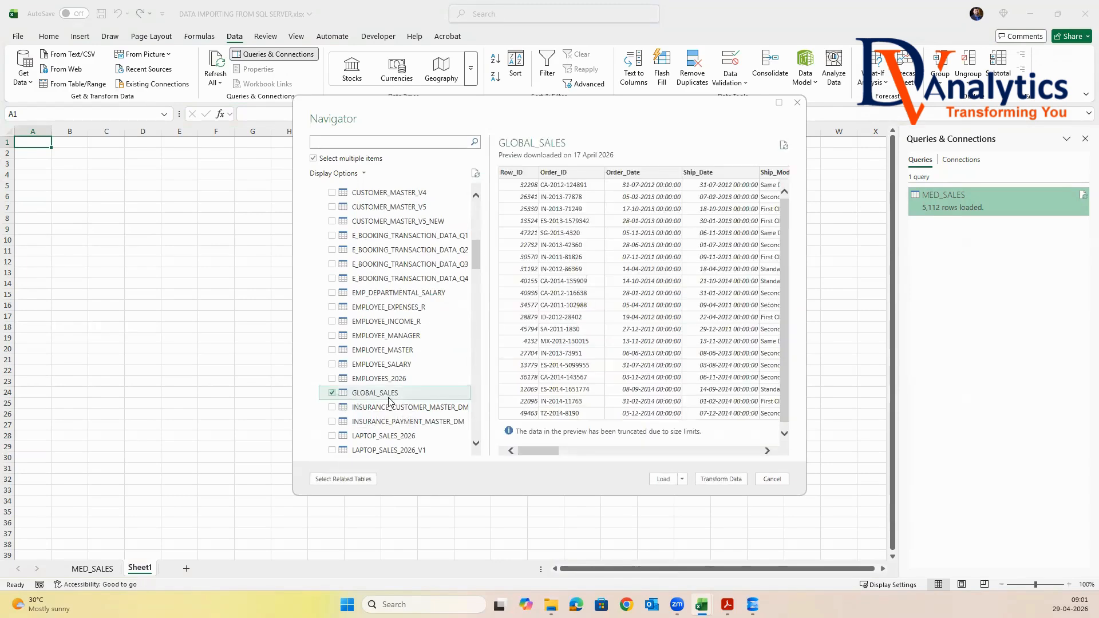
Step: Open GLOBAL_SALES in the Power Query Editor and load it into the workbook
{"action": "left_click", "coordinate": [715, 479]}
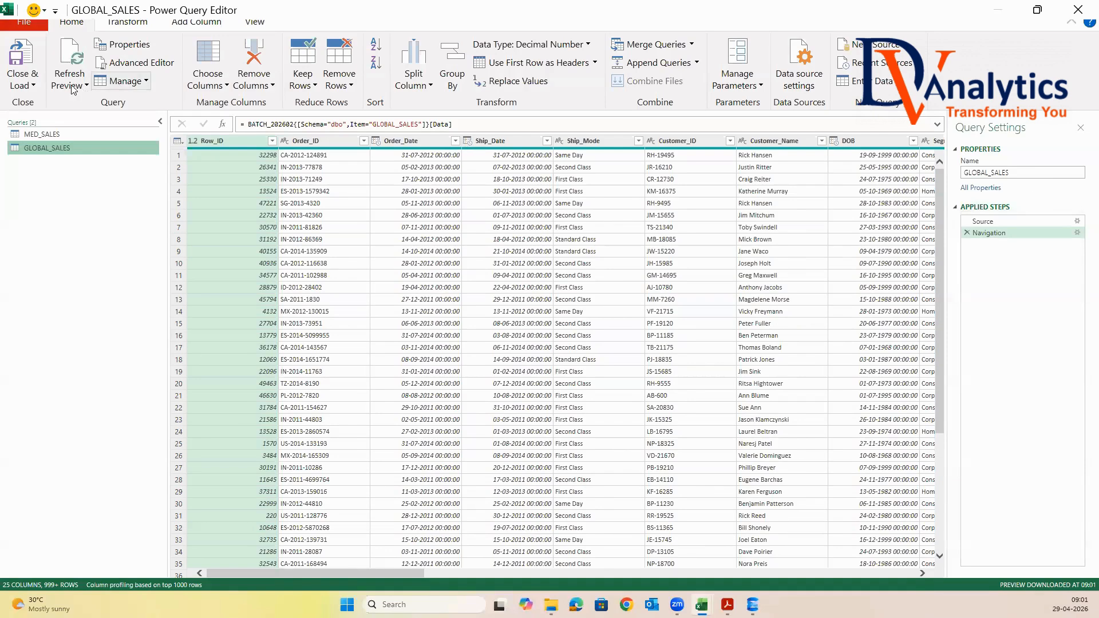
{"action": "left_click", "coordinate": [23, 83]}
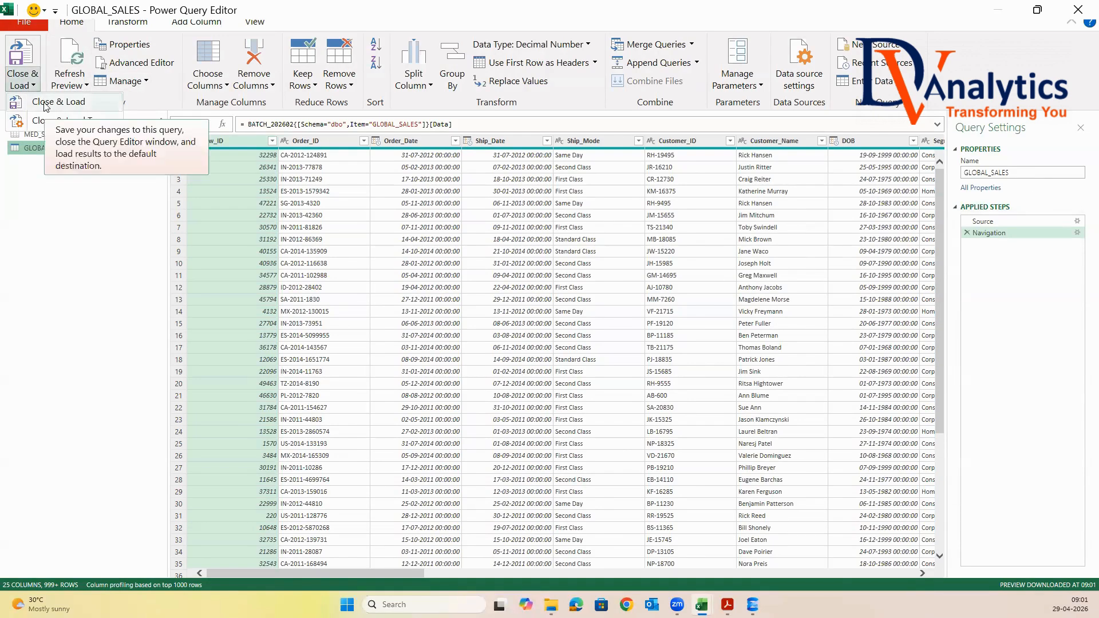
{"action": "left_click", "coordinate": [44, 103]}
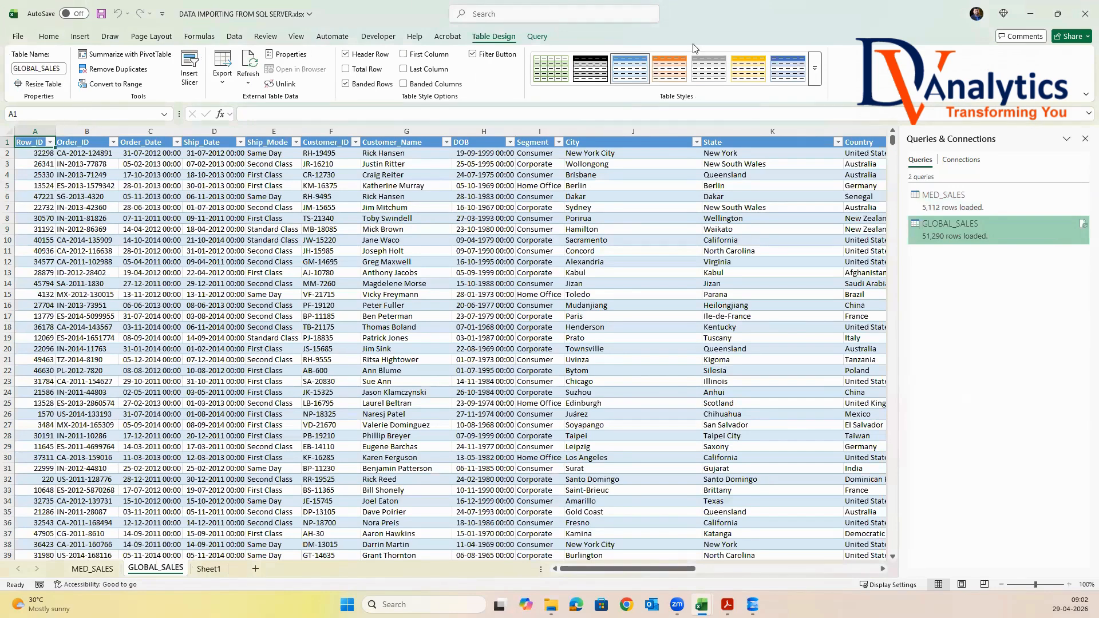
Step: Remove the coloured style from the GLOBAL_SALES table and turn off its filter buttons
{"action": "left_click", "coordinate": [815, 80]}
{"action": "left_click", "coordinate": [550, 90]}
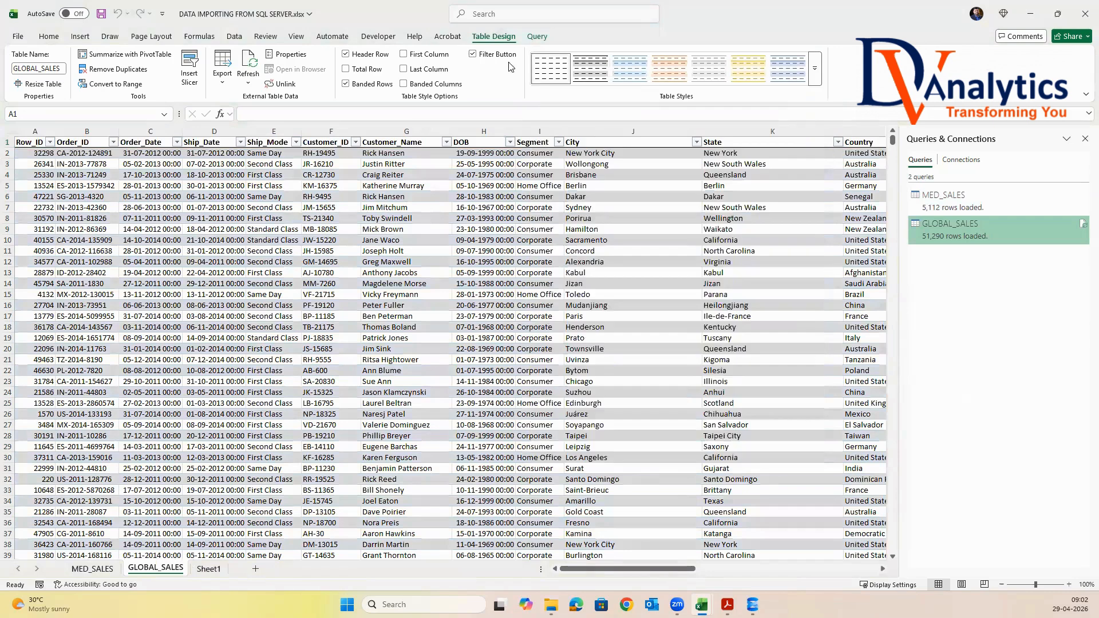
{"action": "left_click", "coordinate": [474, 55]}
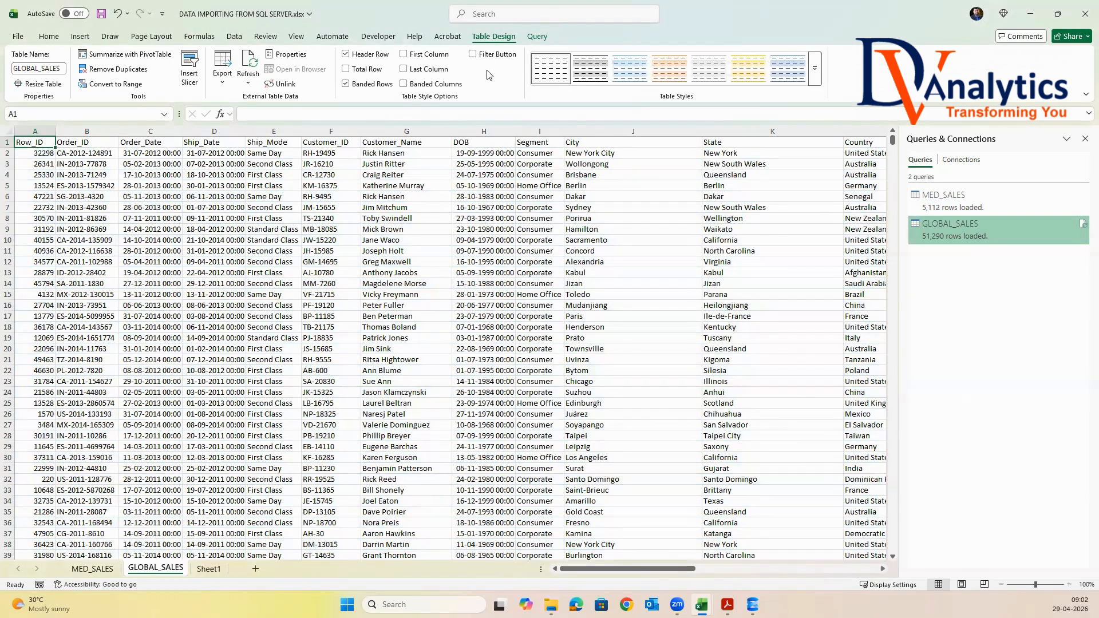
{"action": "left_click", "coordinate": [249, 219]}
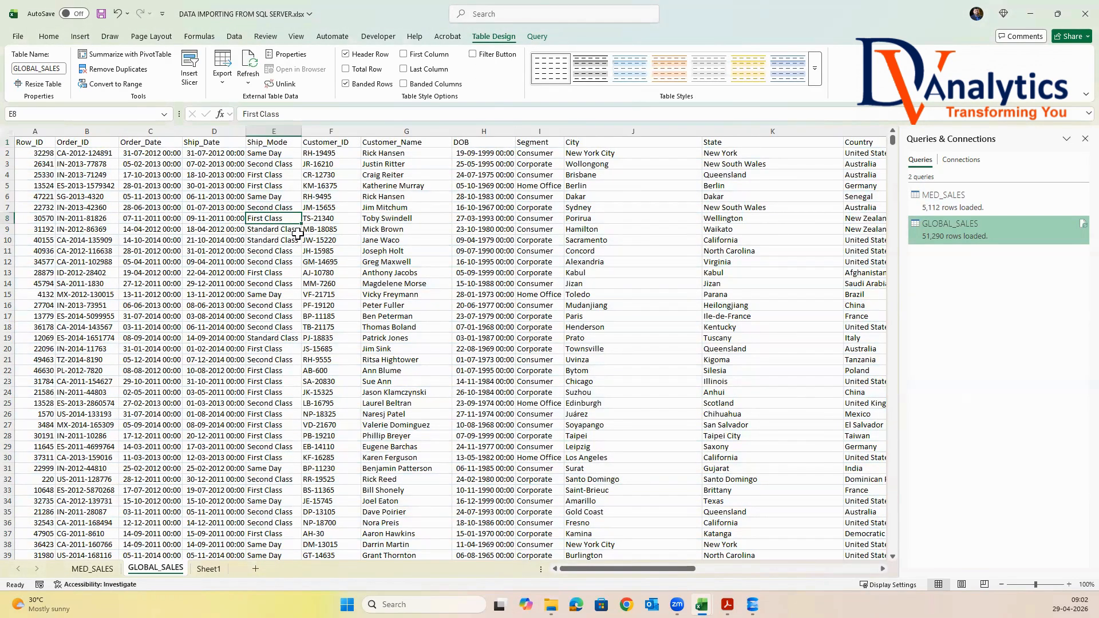